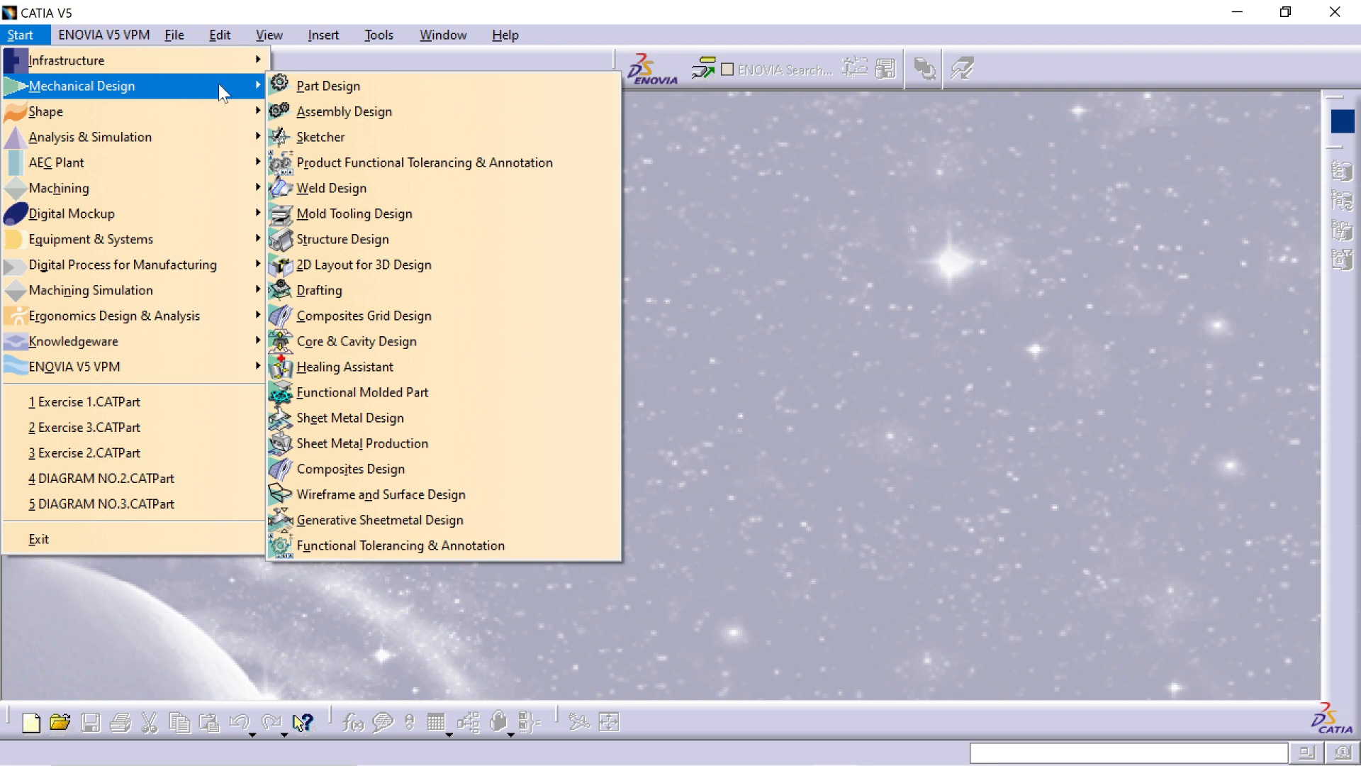
# - Create a new part named Part1 for the Sketcher workbench and open a sketch on the yz plane
pyautogui.click(335, 136)
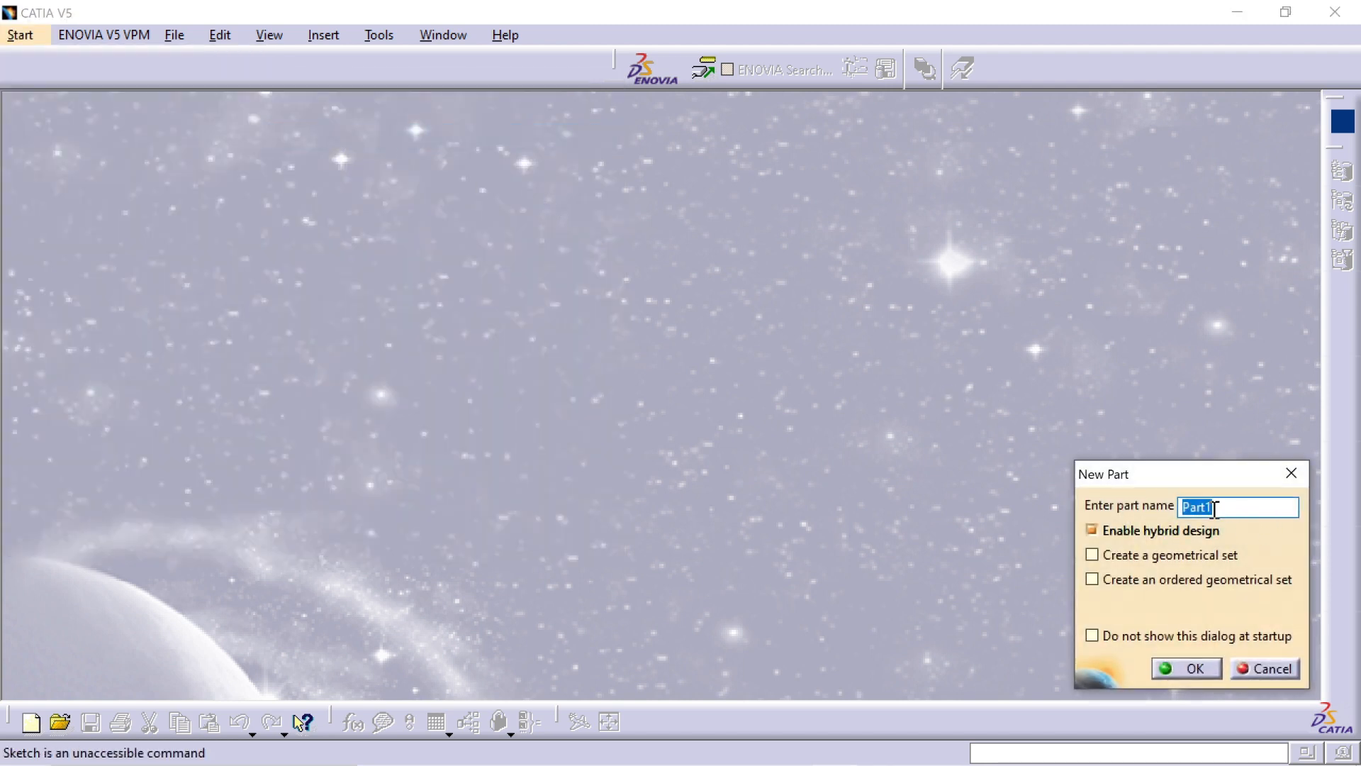
pyautogui.click(1183, 672)
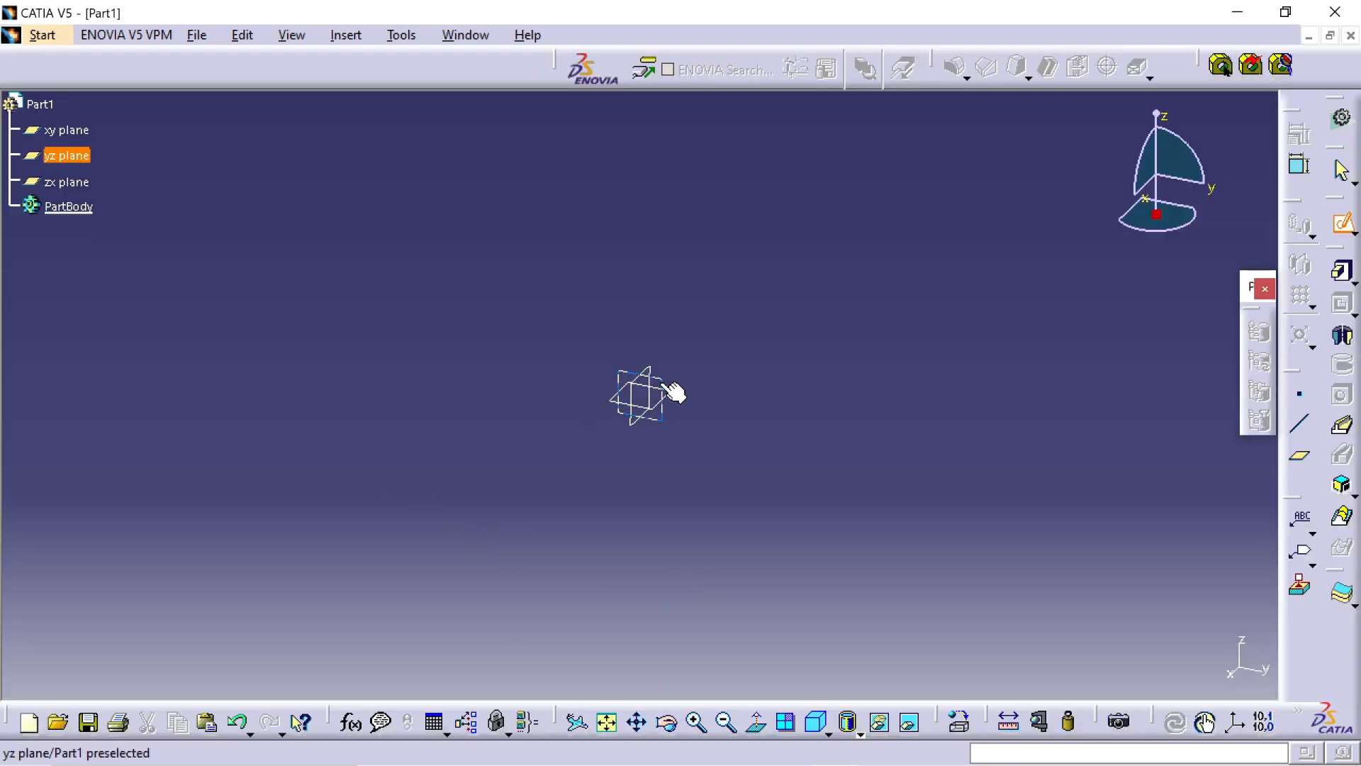
pyautogui.click(673, 392)
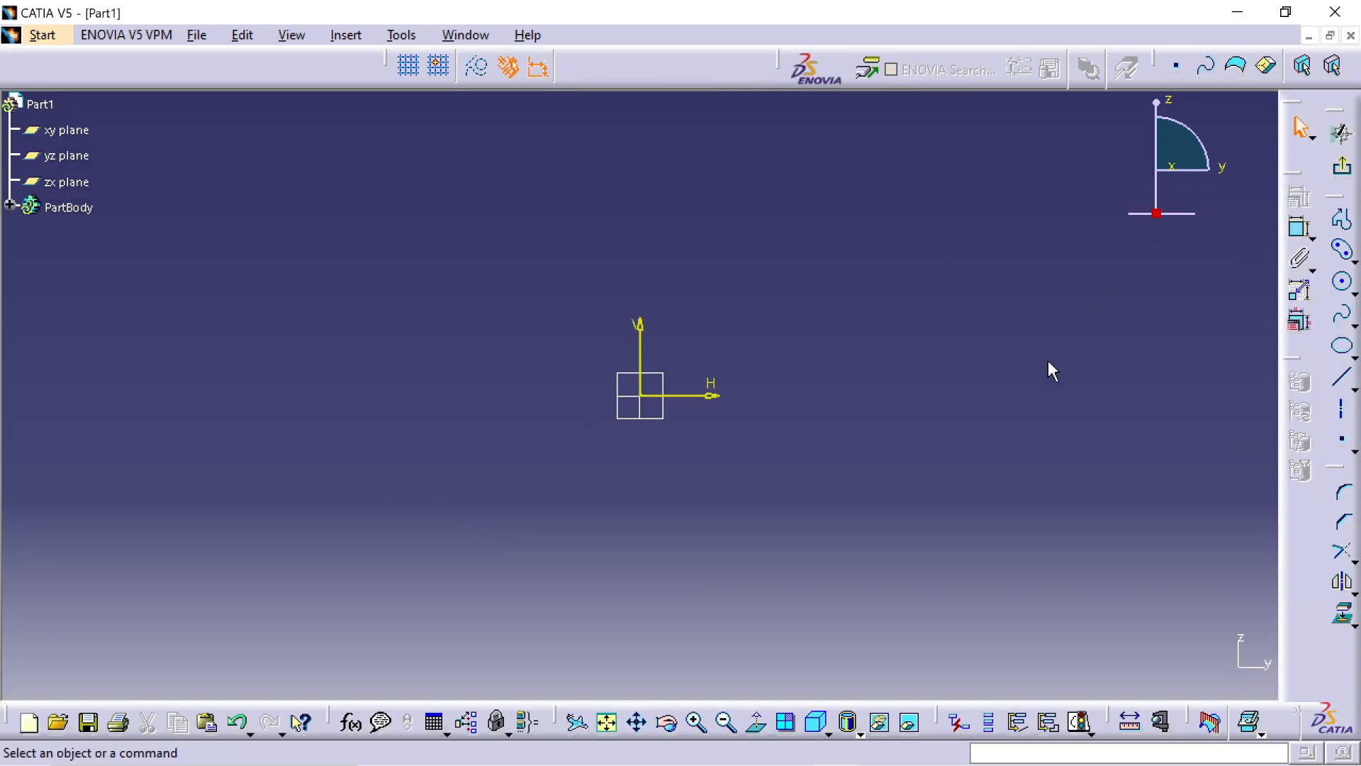
# - Sketch a closed L-shaped profile from the origin, about 119 mm wide and 81 mm high, with its ledge about 56 mm high
pyautogui.click(1343, 223)
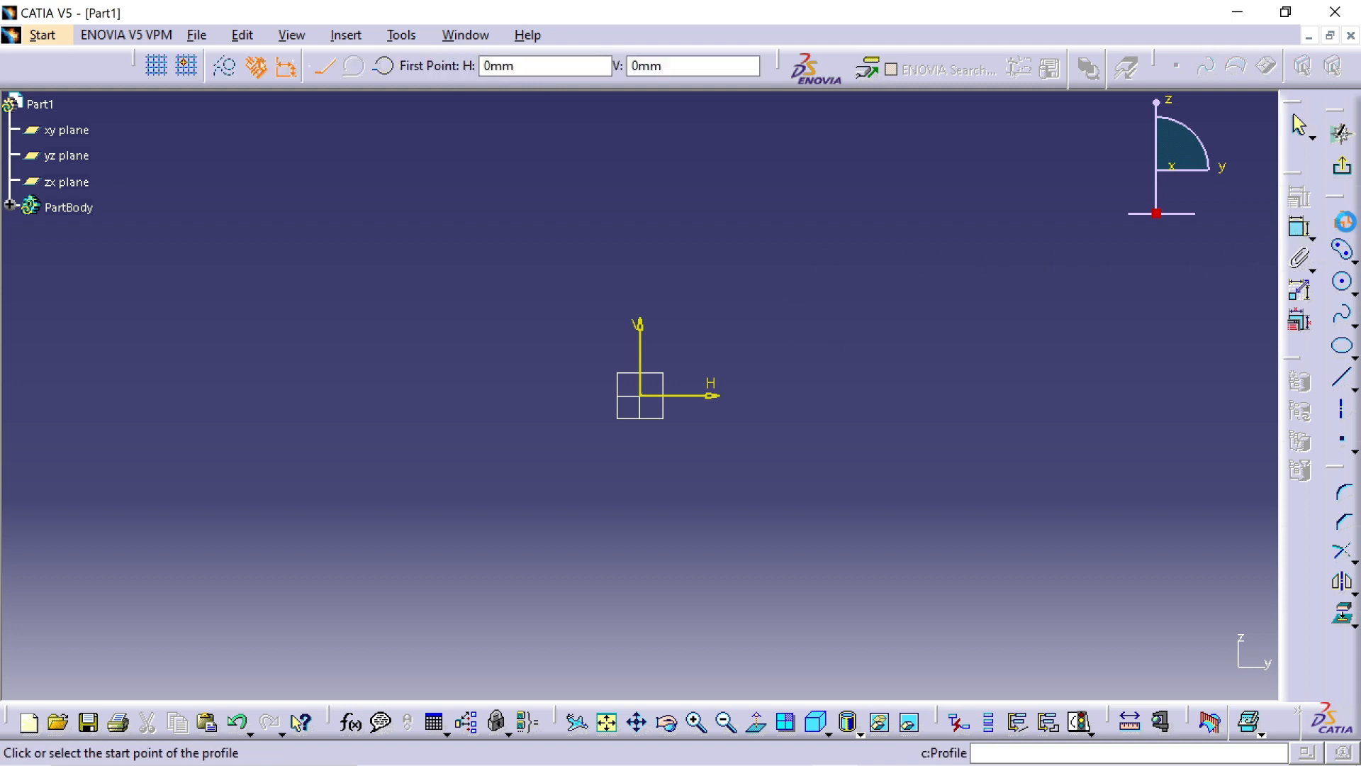
pyautogui.click(641, 395)
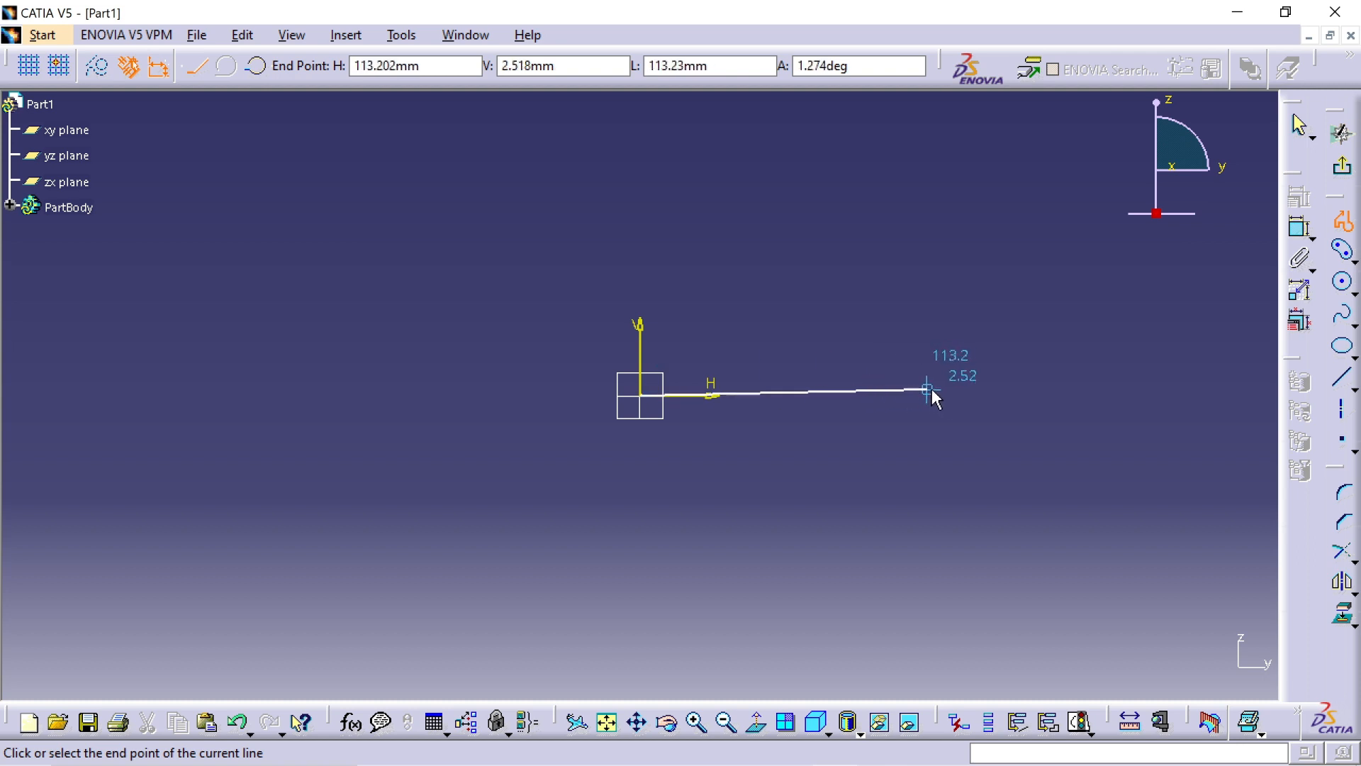
pyautogui.click(941, 254)
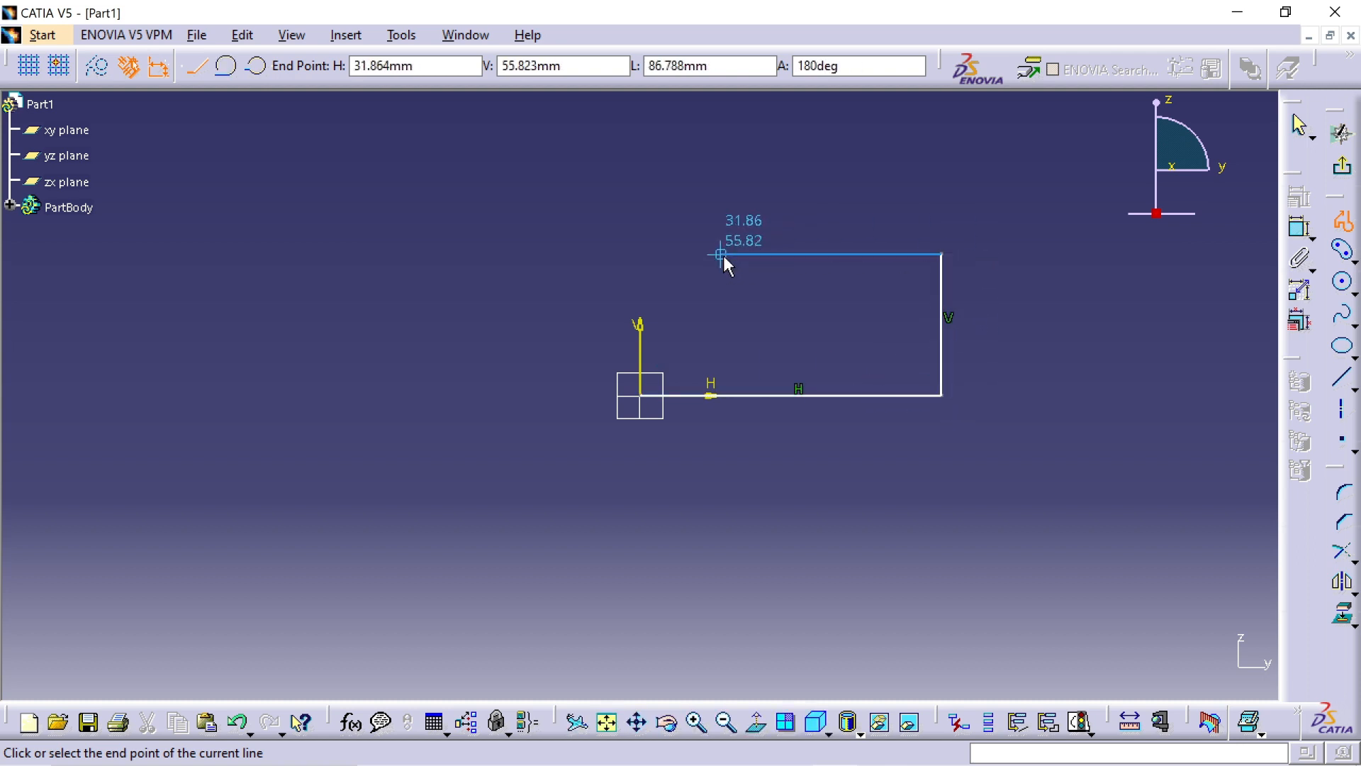
pyautogui.click(721, 254)
pyautogui.click(721, 189)
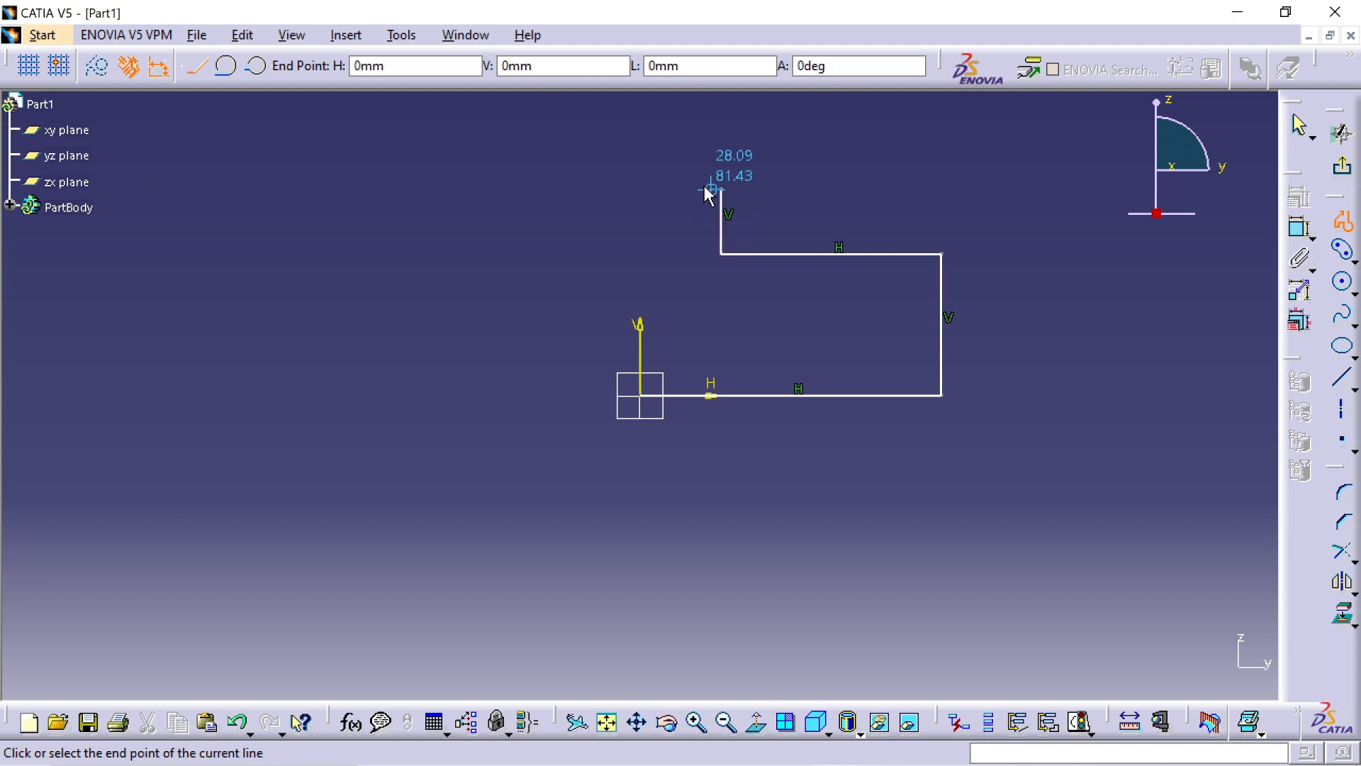
pyautogui.click(635, 194)
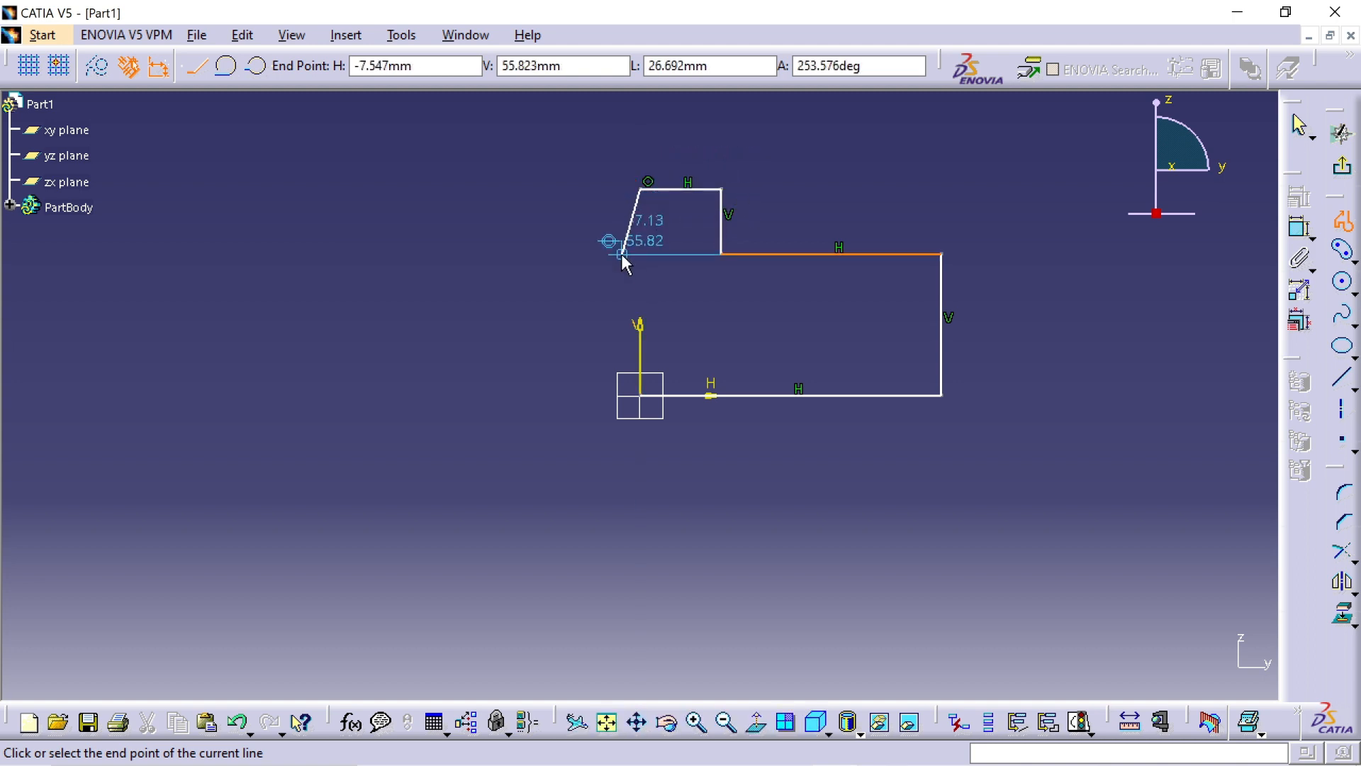
pyautogui.click(641, 397)
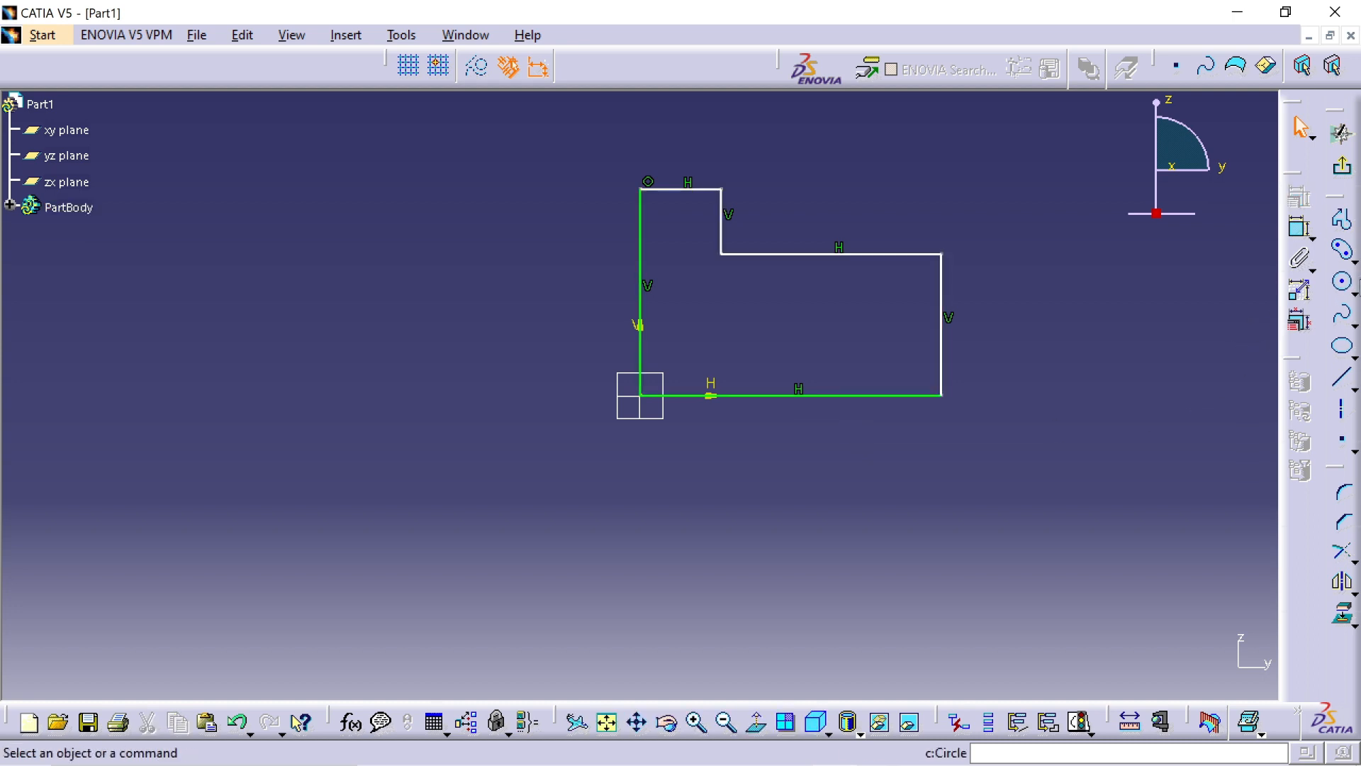
# - Draw a rectangle left of the L-shaped profile, with its base level with the H axis and its top level with the ledge
pyautogui.click(1351, 260)
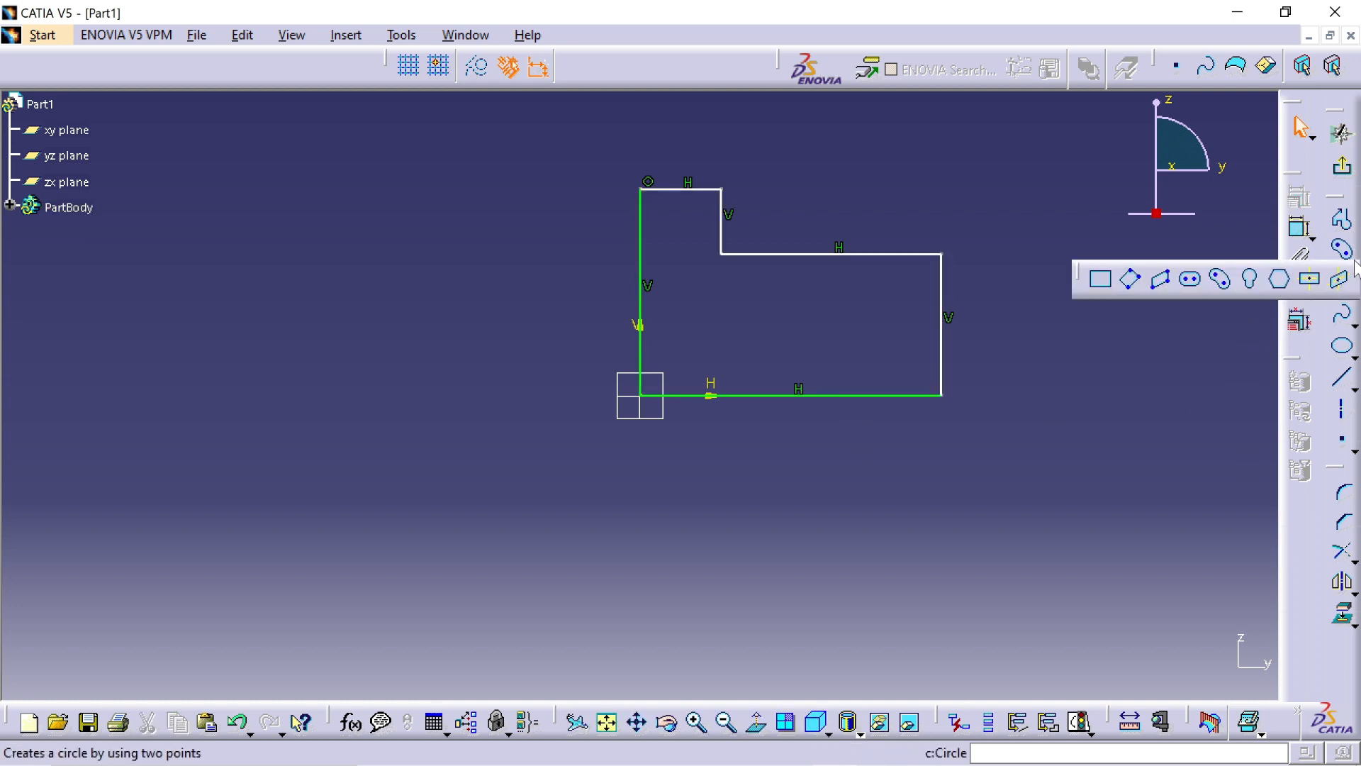
pyautogui.click(1106, 281)
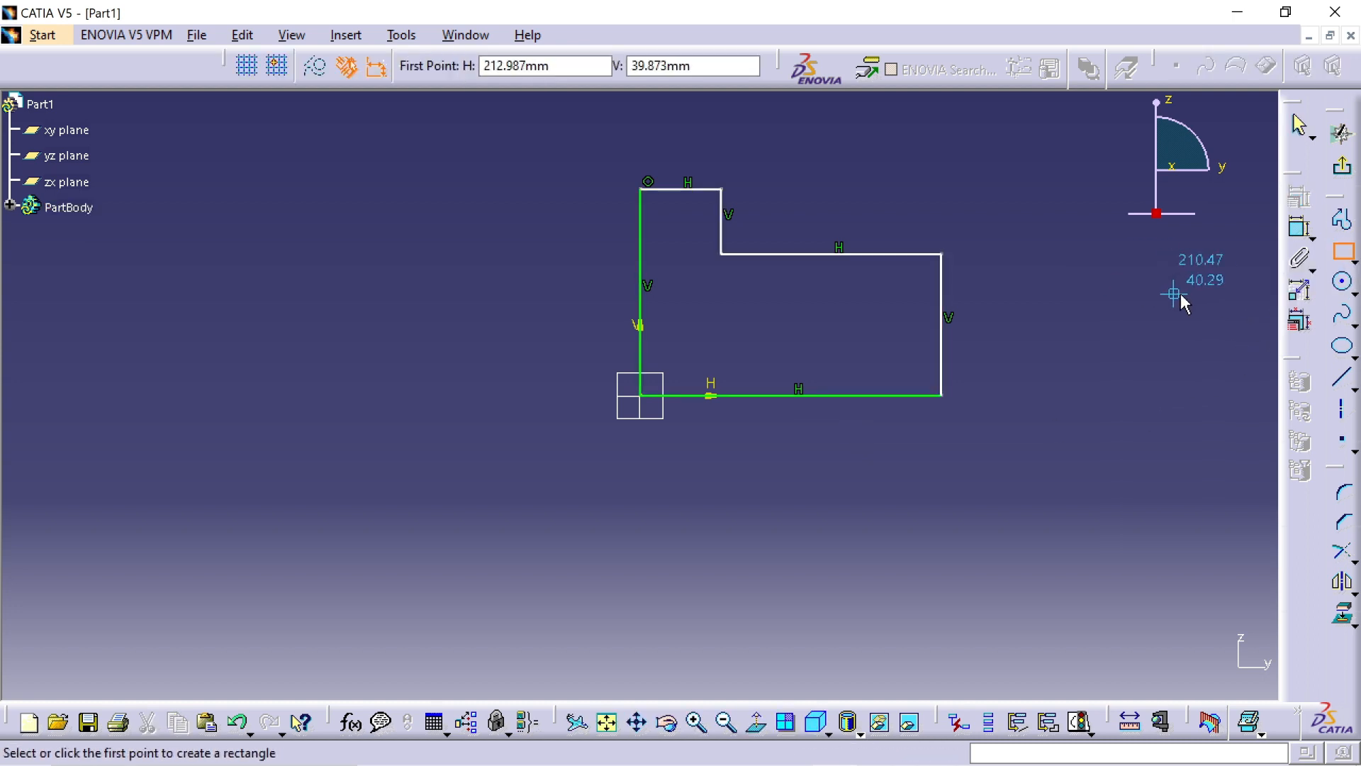
pyautogui.click(1351, 260)
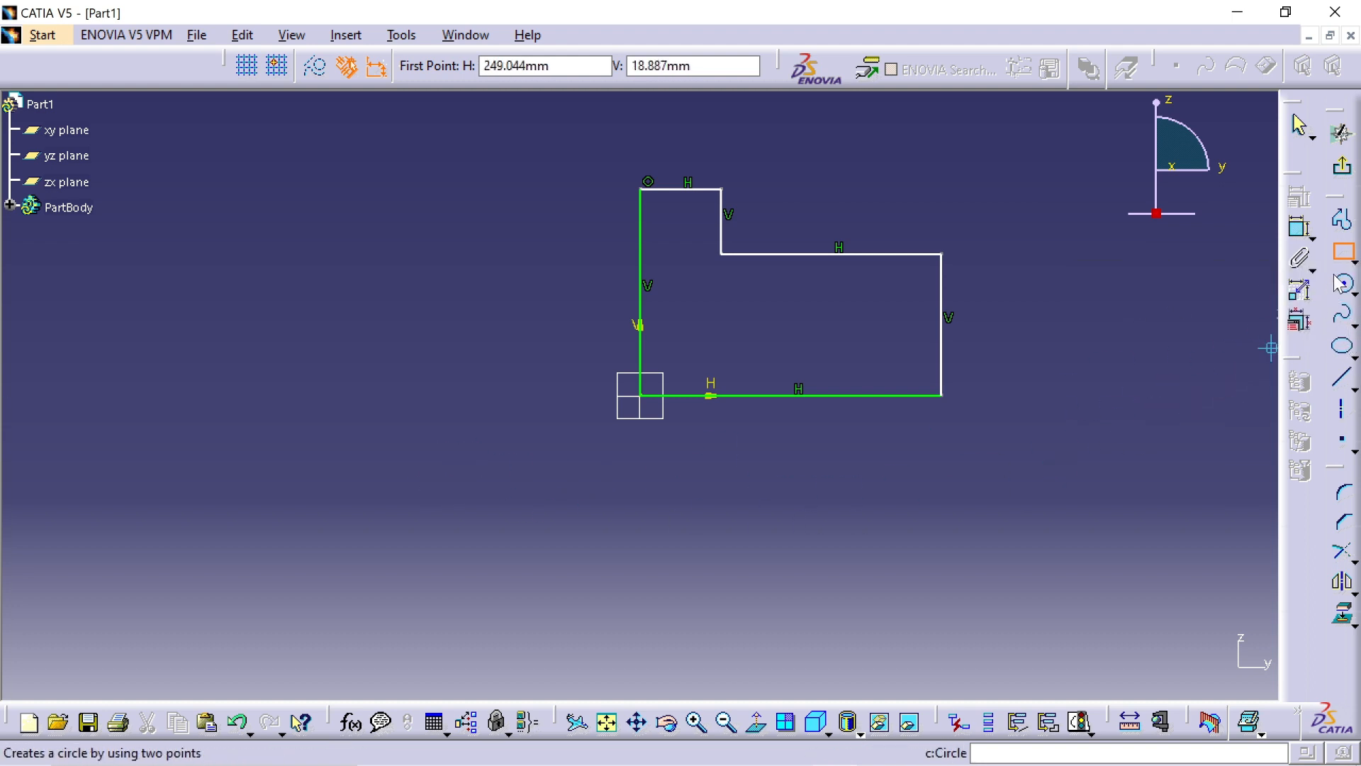
pyautogui.click(245, 395)
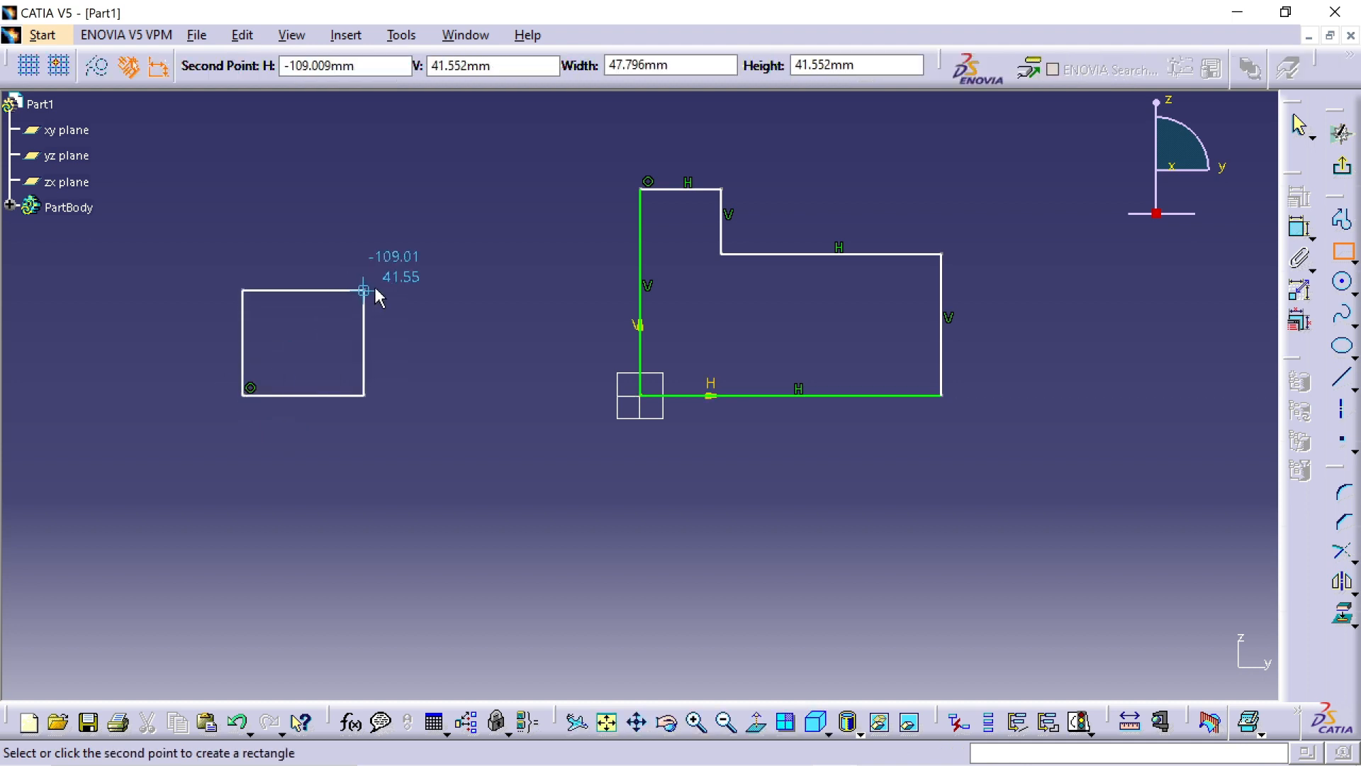
pyautogui.click(446, 254)
pyautogui.click(573, 440)
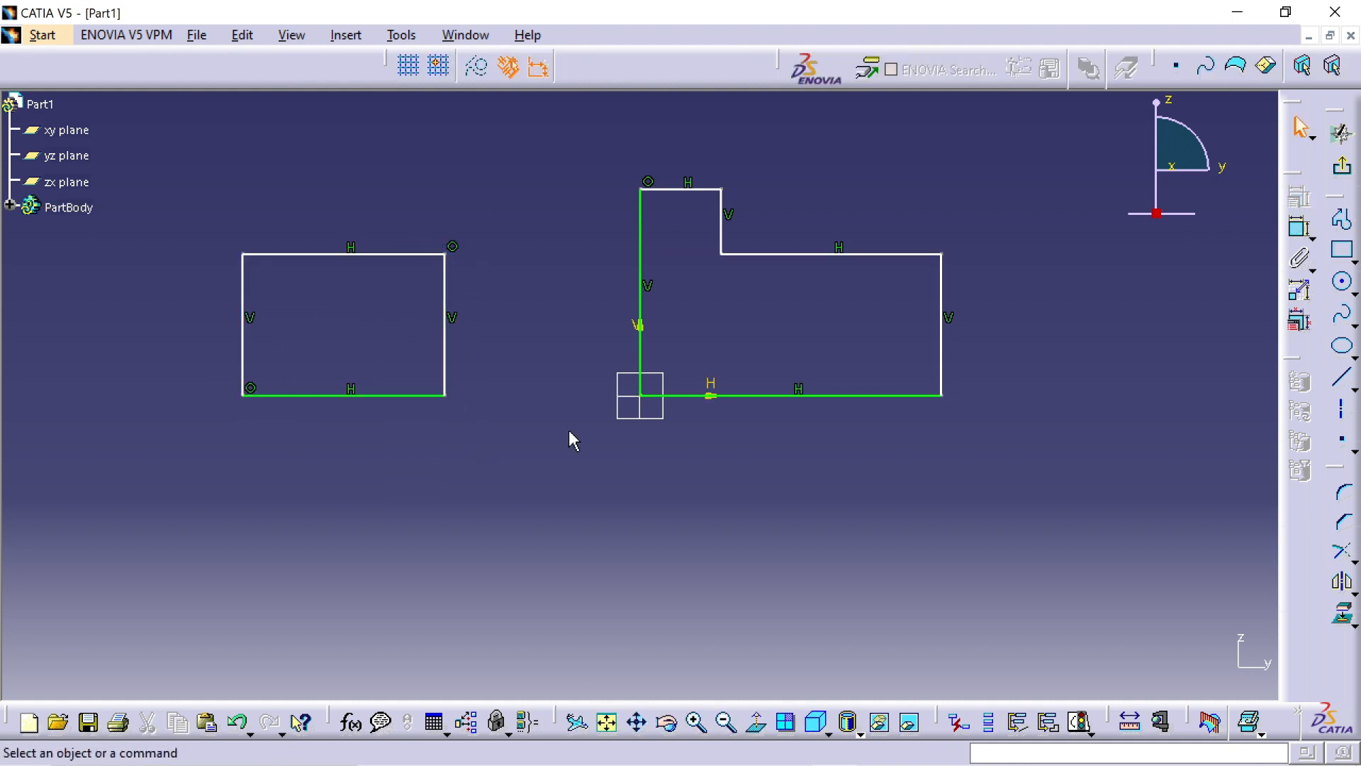
# - Draw a three-point oriented rectangle with a horizontal base just below the first rectangle
pyautogui.click(1353, 260)
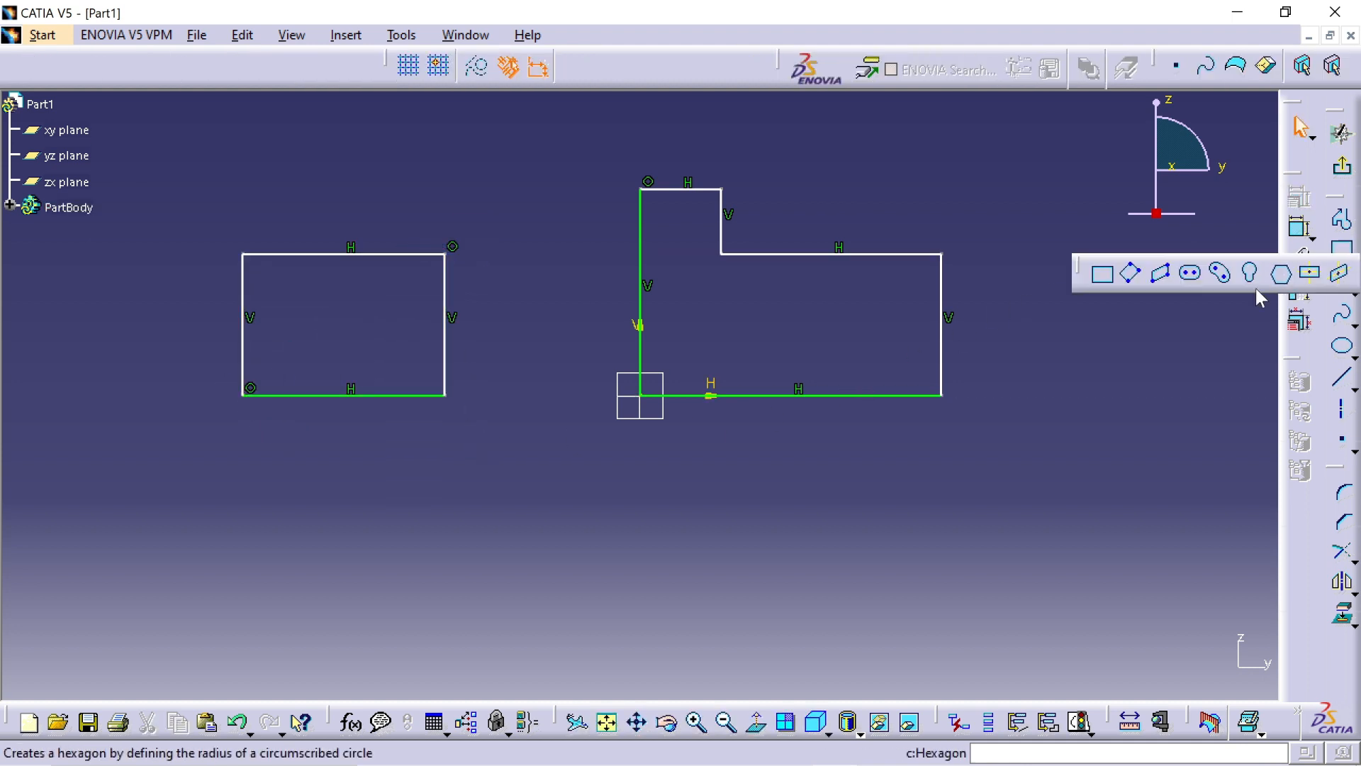
pyautogui.click(1129, 277)
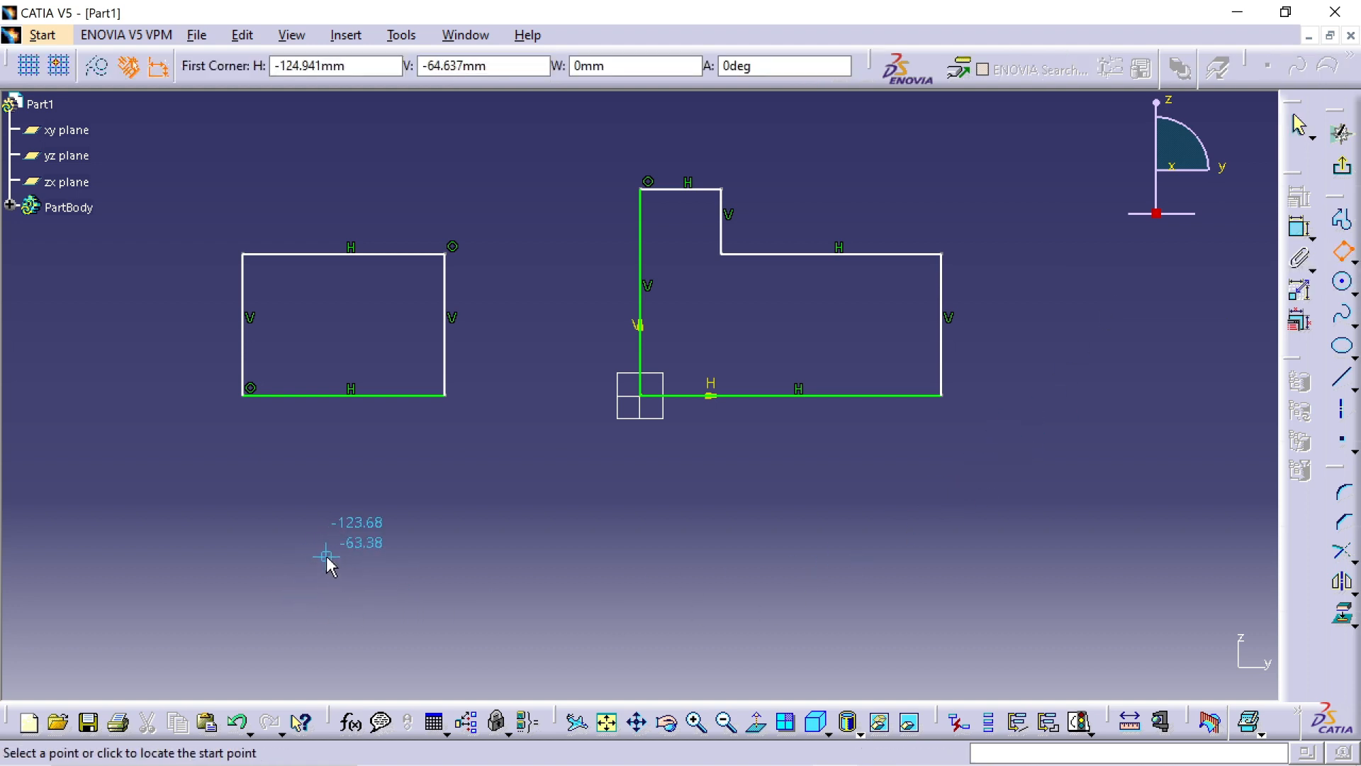
pyautogui.click(338, 534)
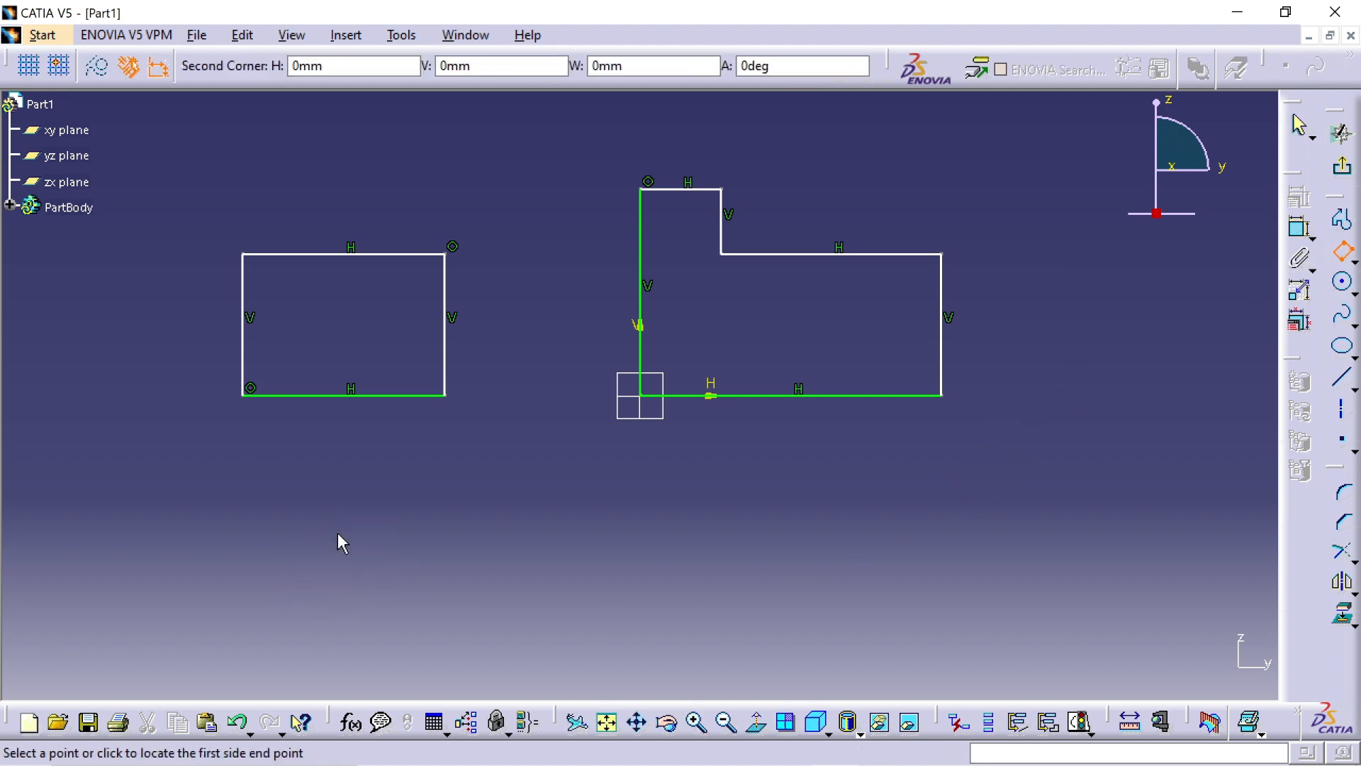
pyautogui.click(565, 535)
pyautogui.click(566, 430)
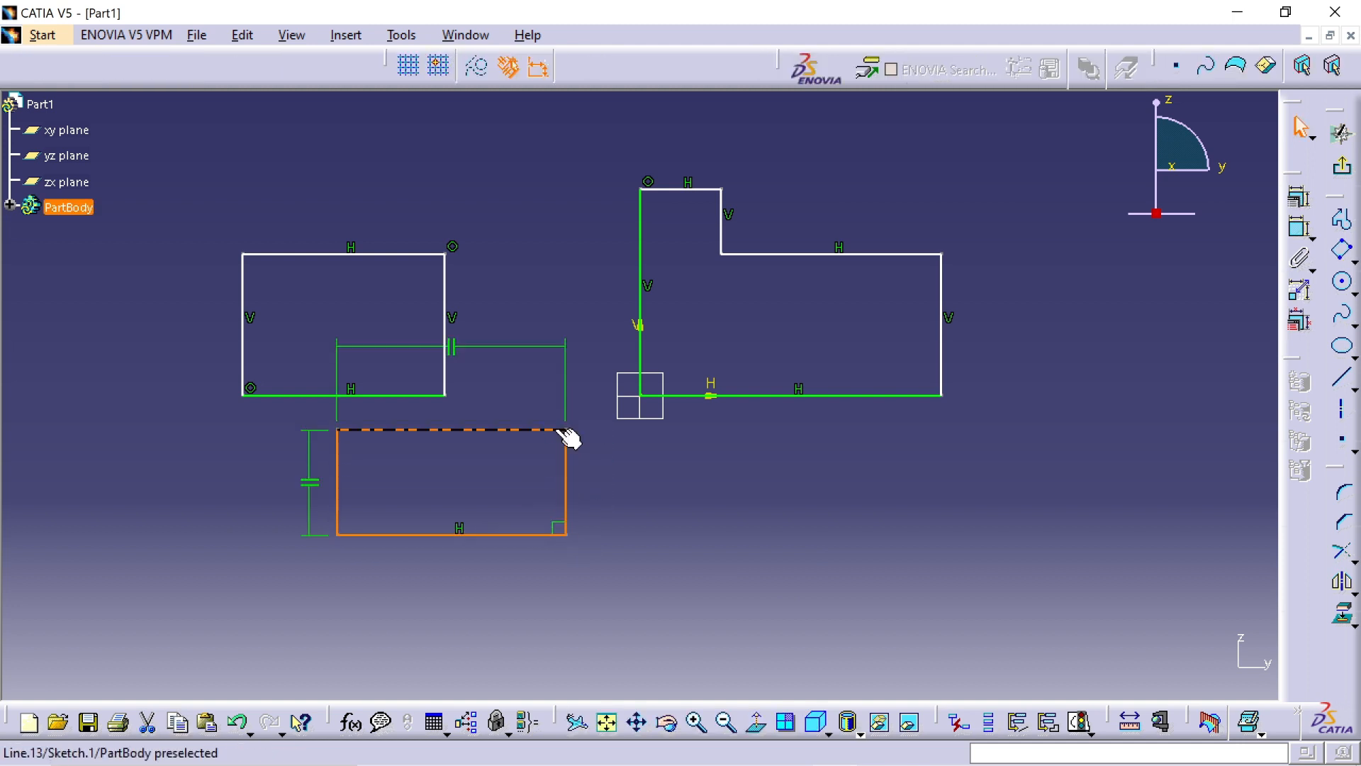
pyautogui.click(735, 511)
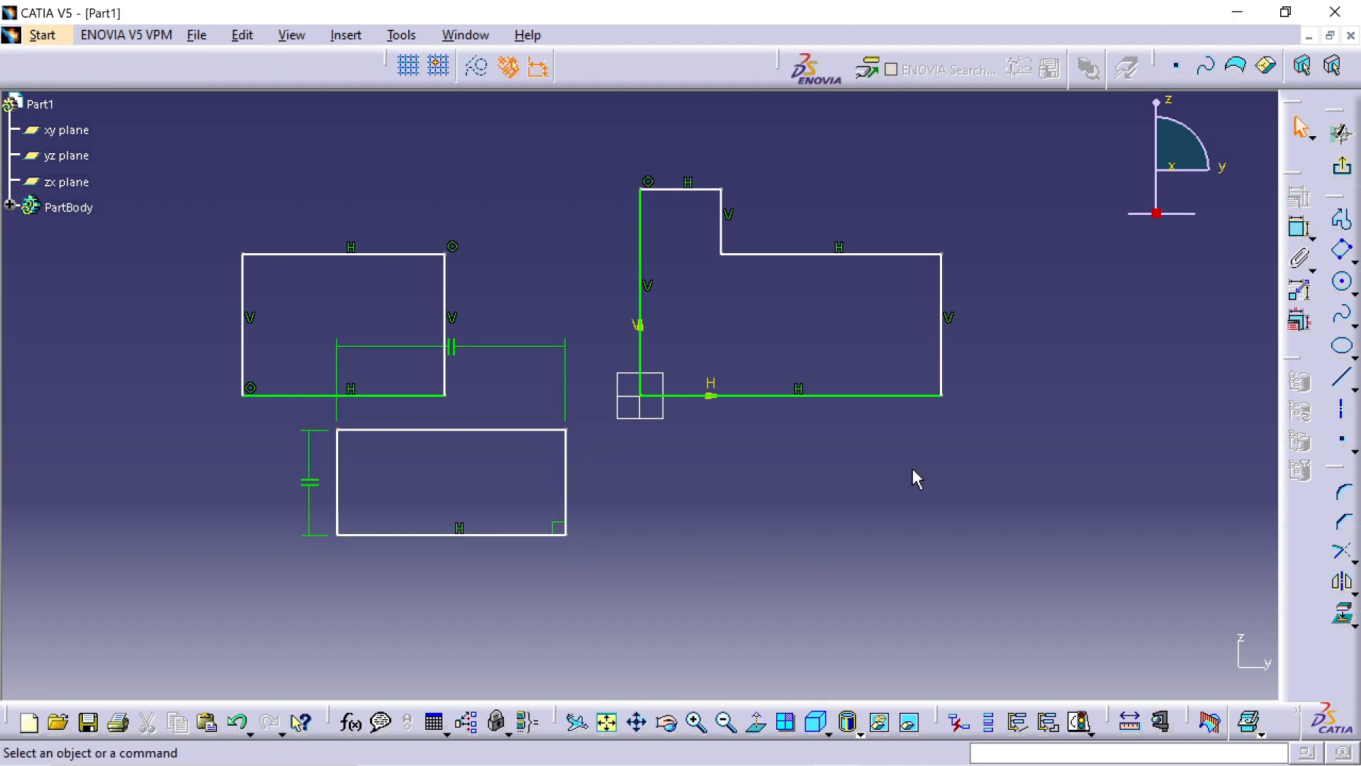
# - Draw a parallelogram below the L-shaped profile, with a horizontal base and sides slanting up to the right
pyautogui.click(1353, 259)
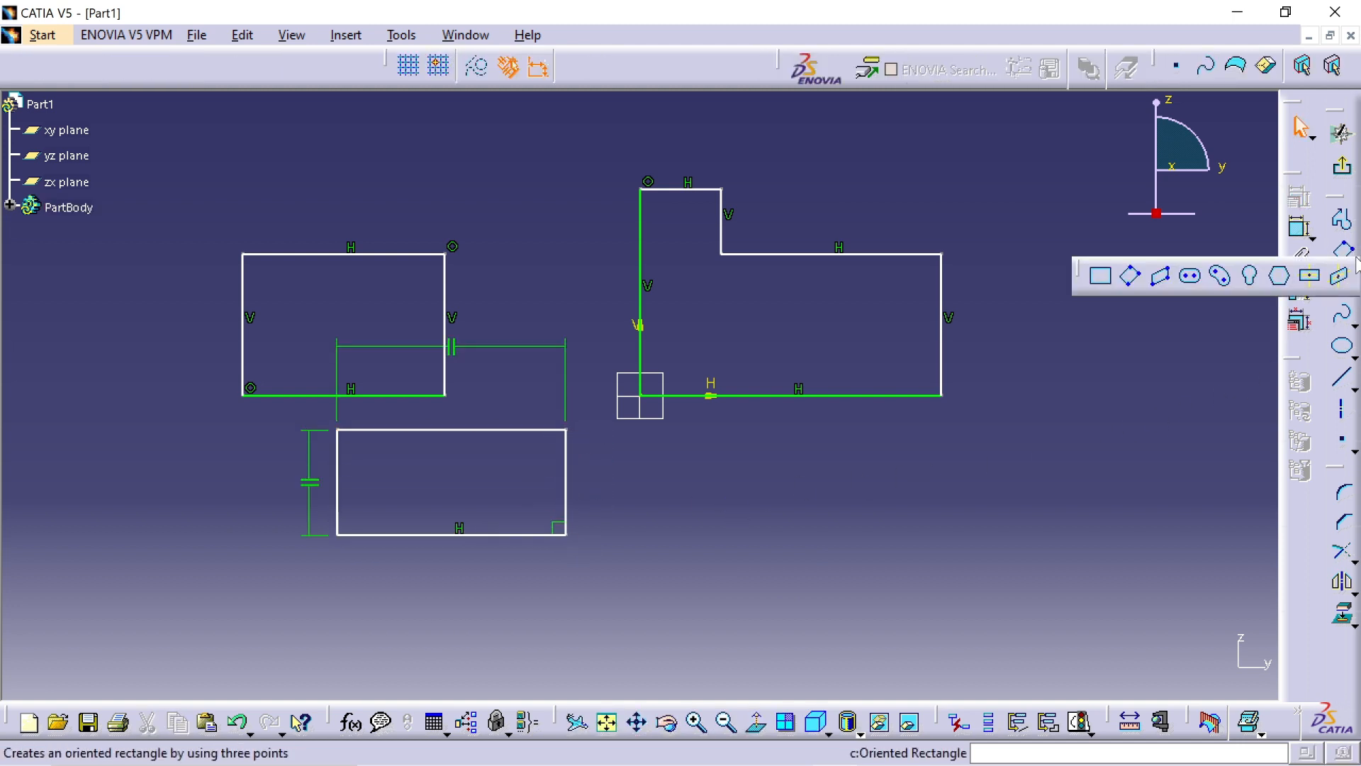
pyautogui.click(1160, 286)
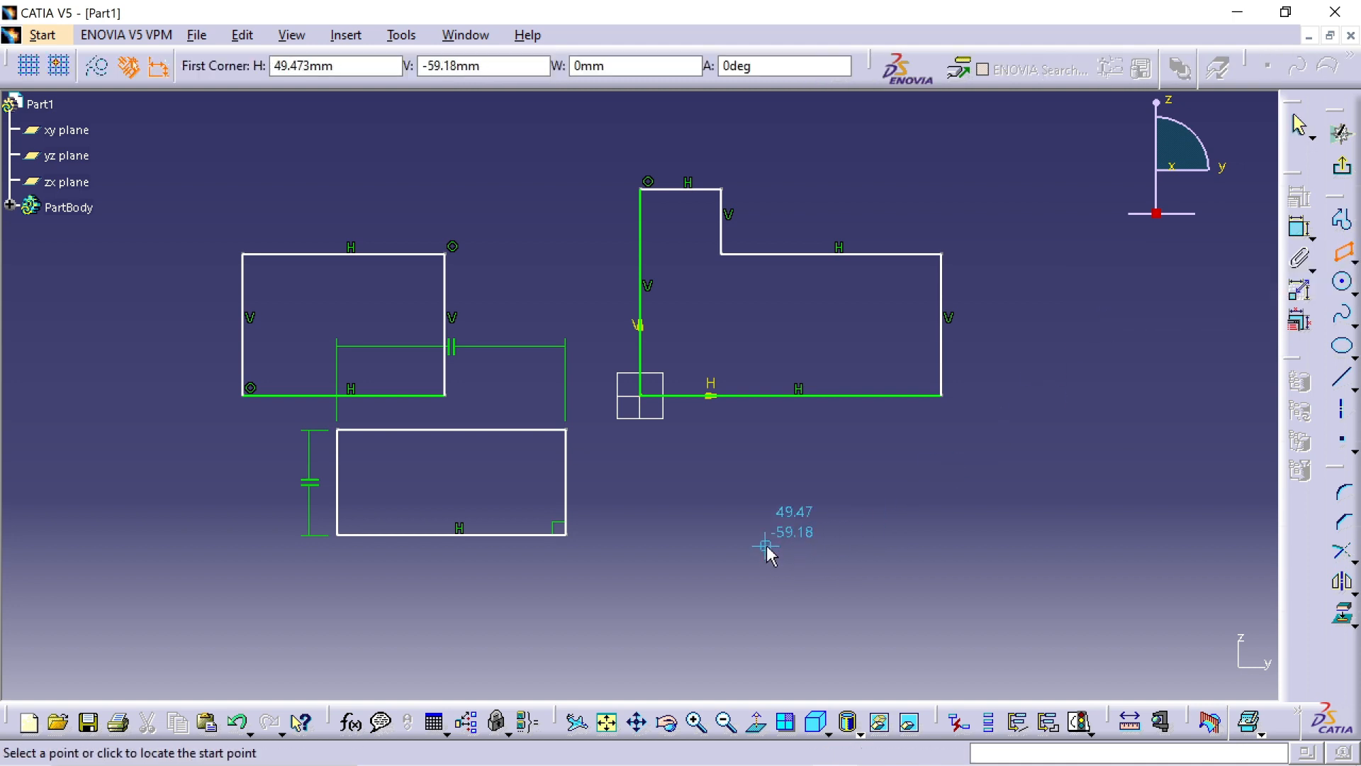
pyautogui.click(772, 509)
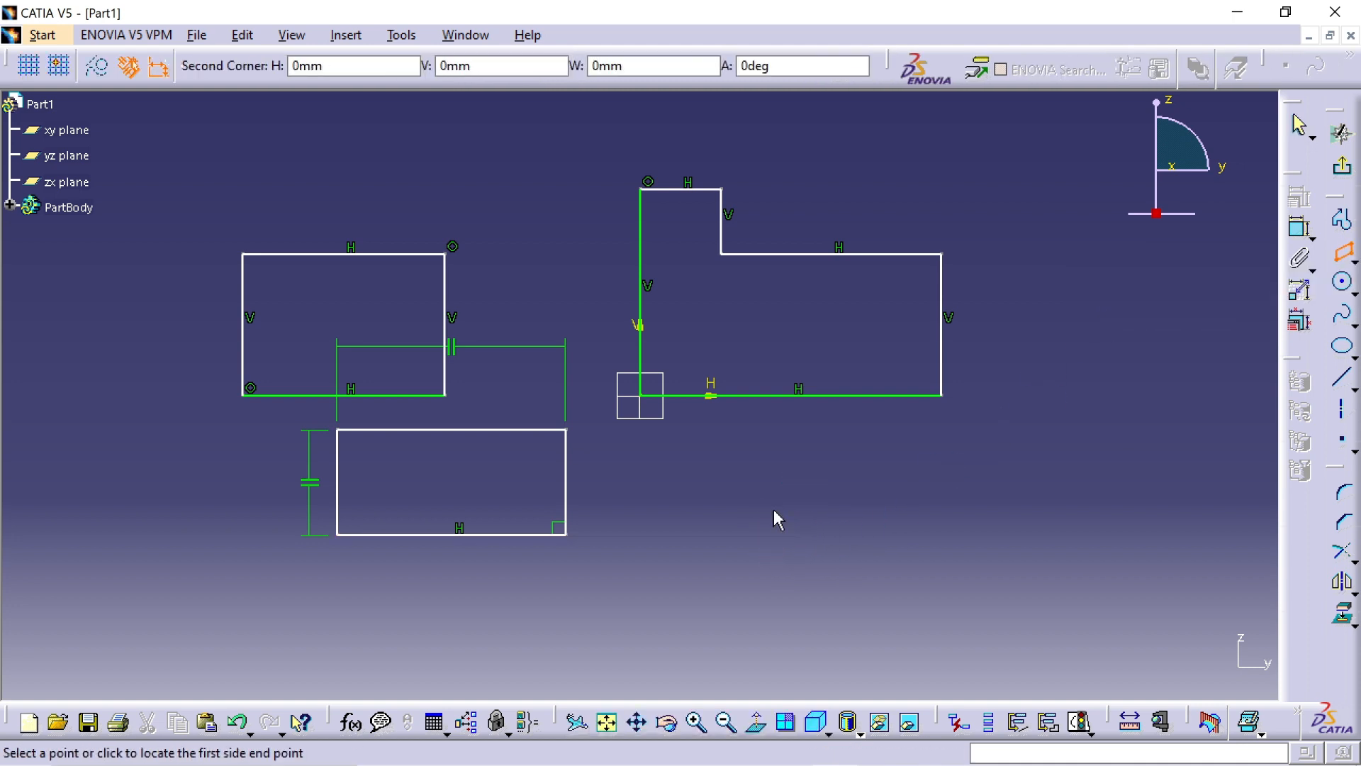
pyautogui.click(978, 509)
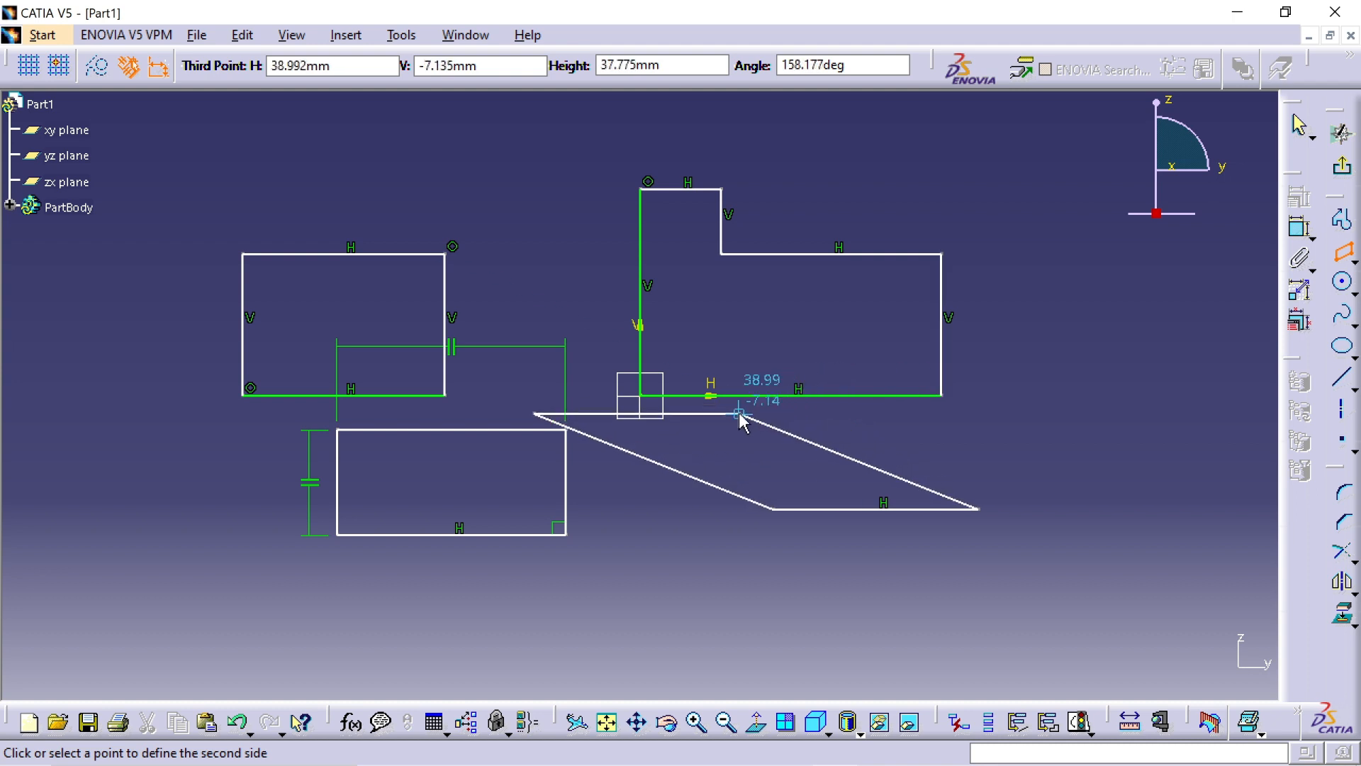
pyautogui.click(1079, 419)
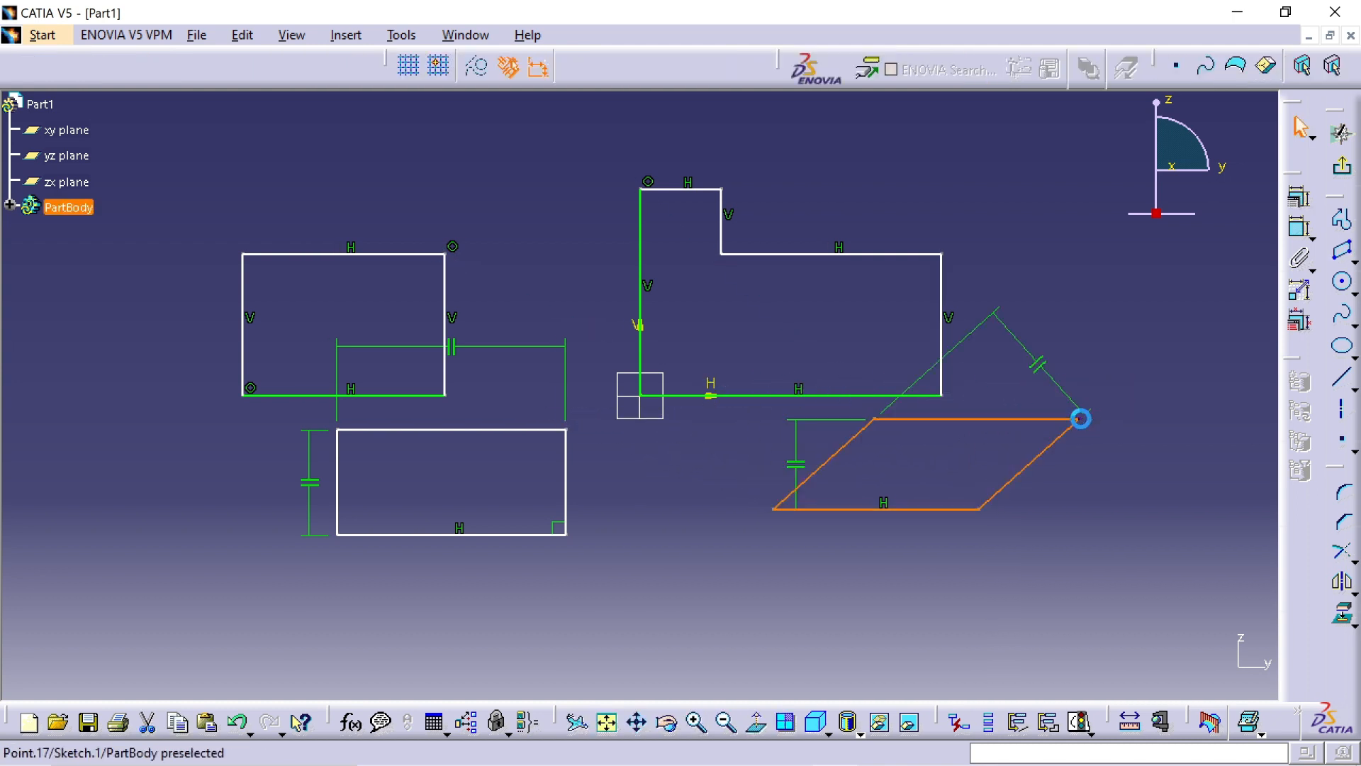
pyautogui.click(1021, 551)
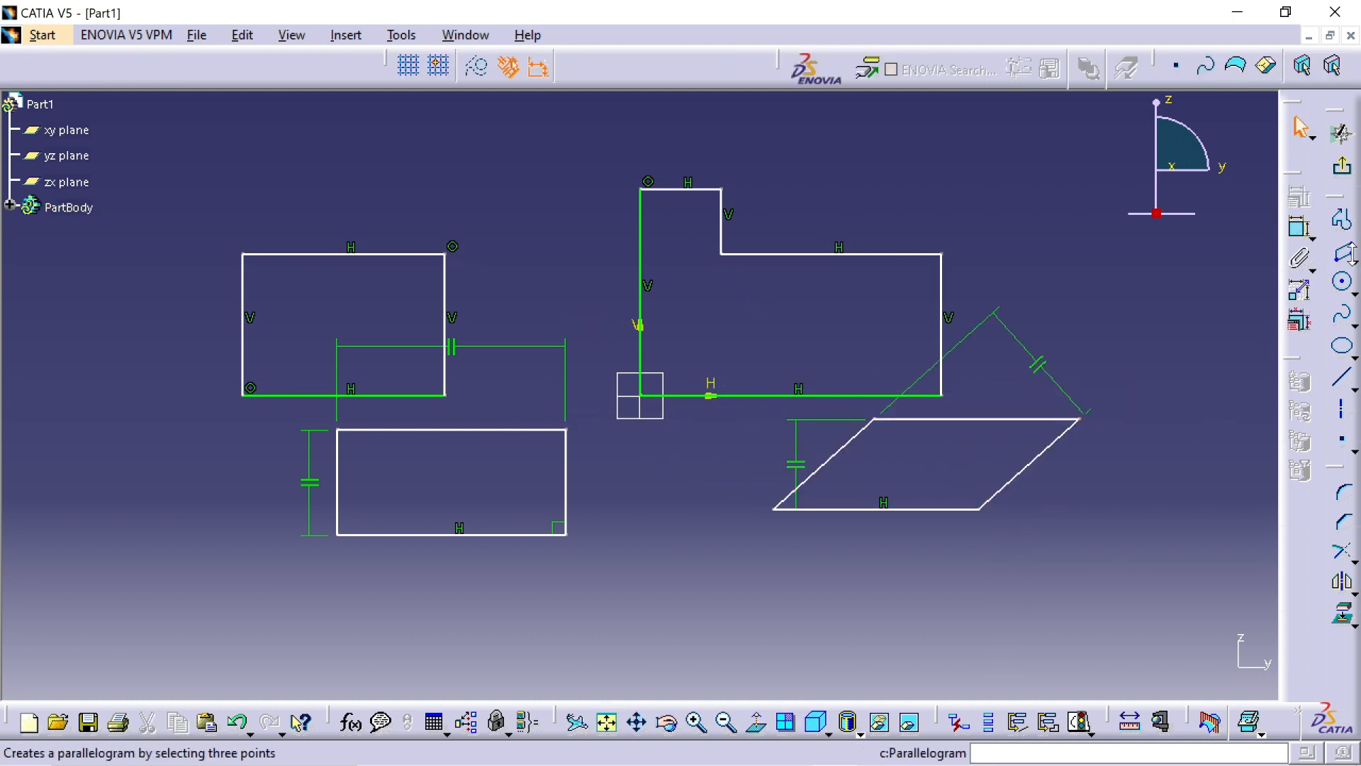
# - Draw a horizontal elongated hole below the oriented rectangle
pyautogui.click(1354, 262)
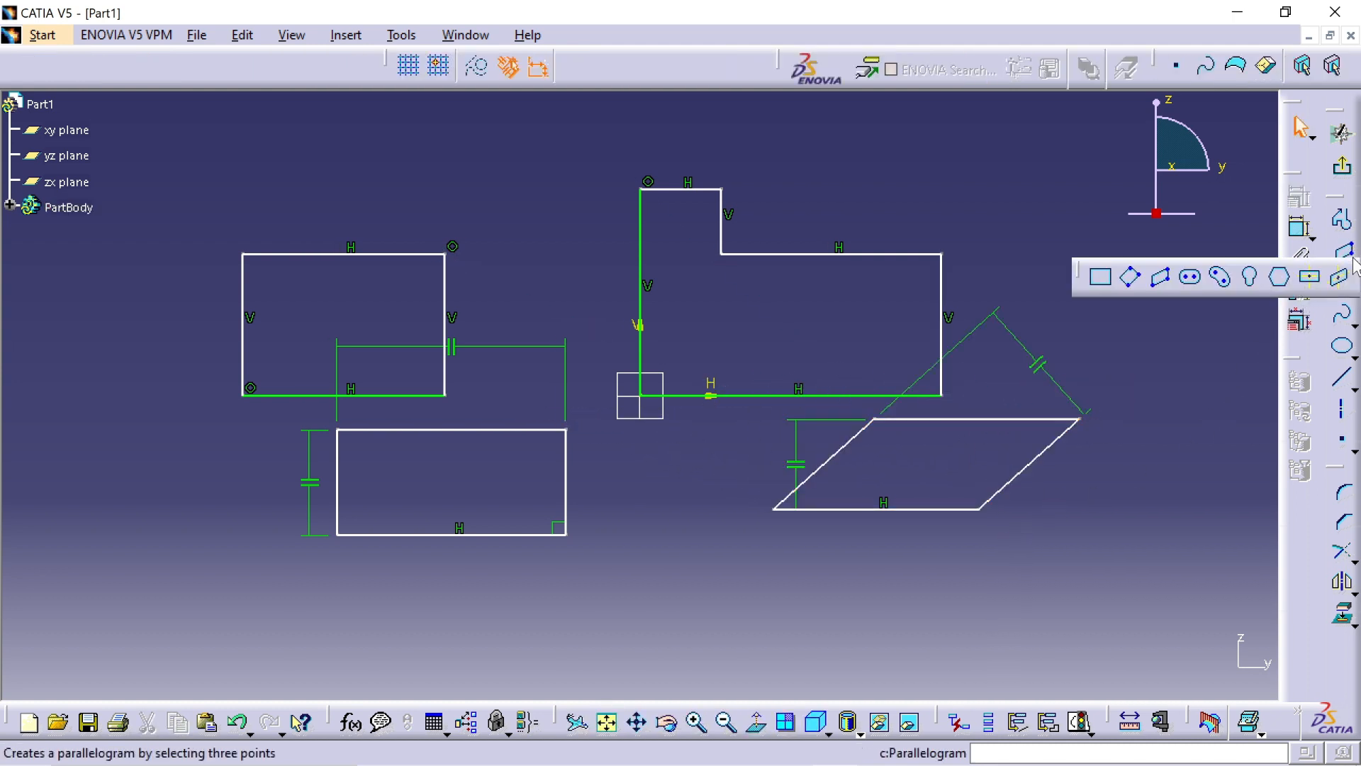
pyautogui.click(1191, 278)
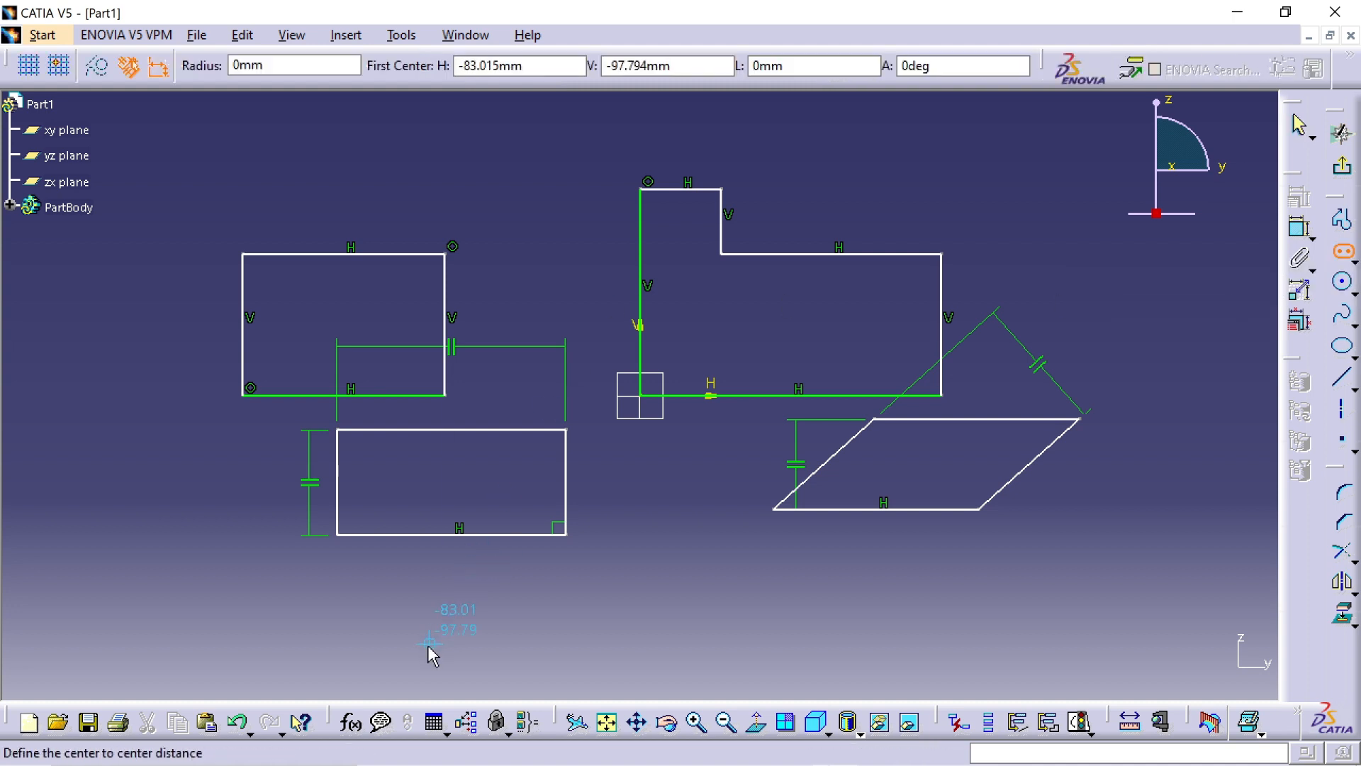
pyautogui.click(437, 627)
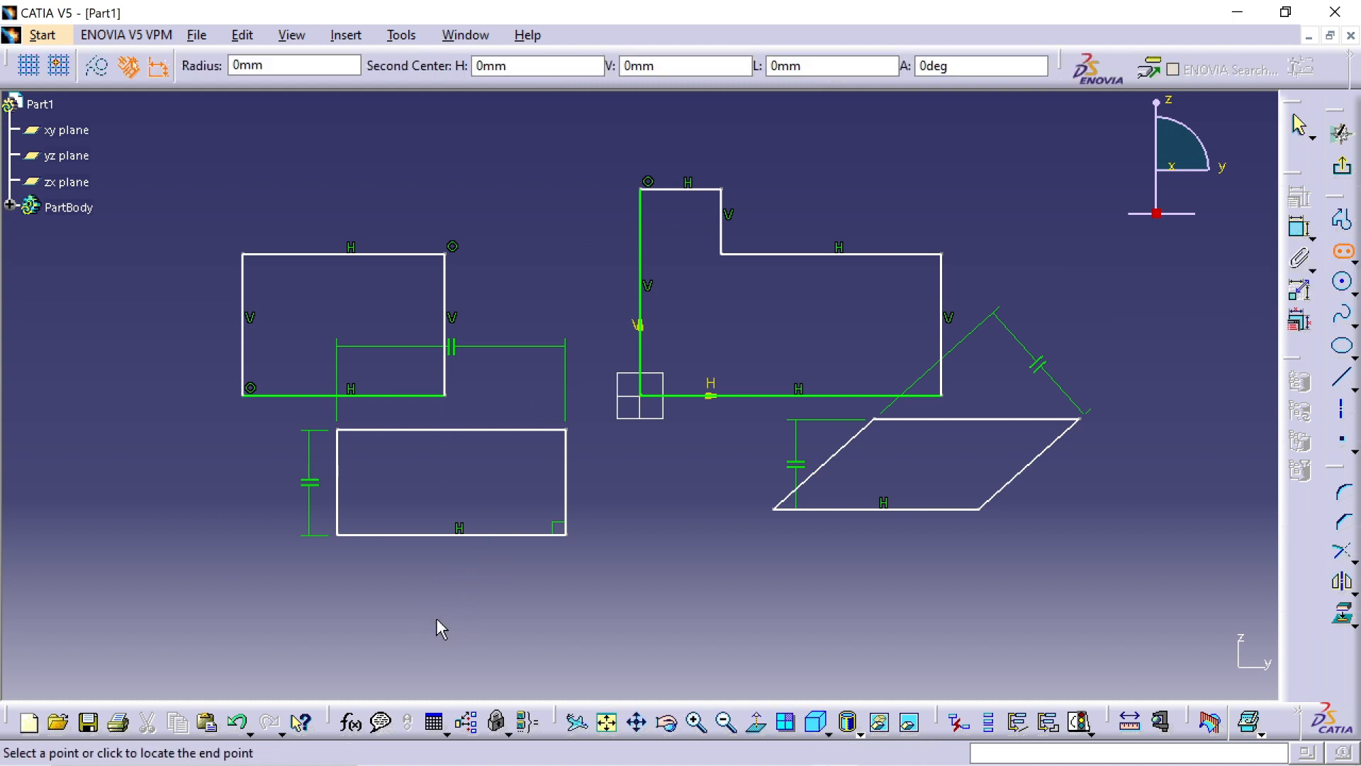
pyautogui.click(685, 616)
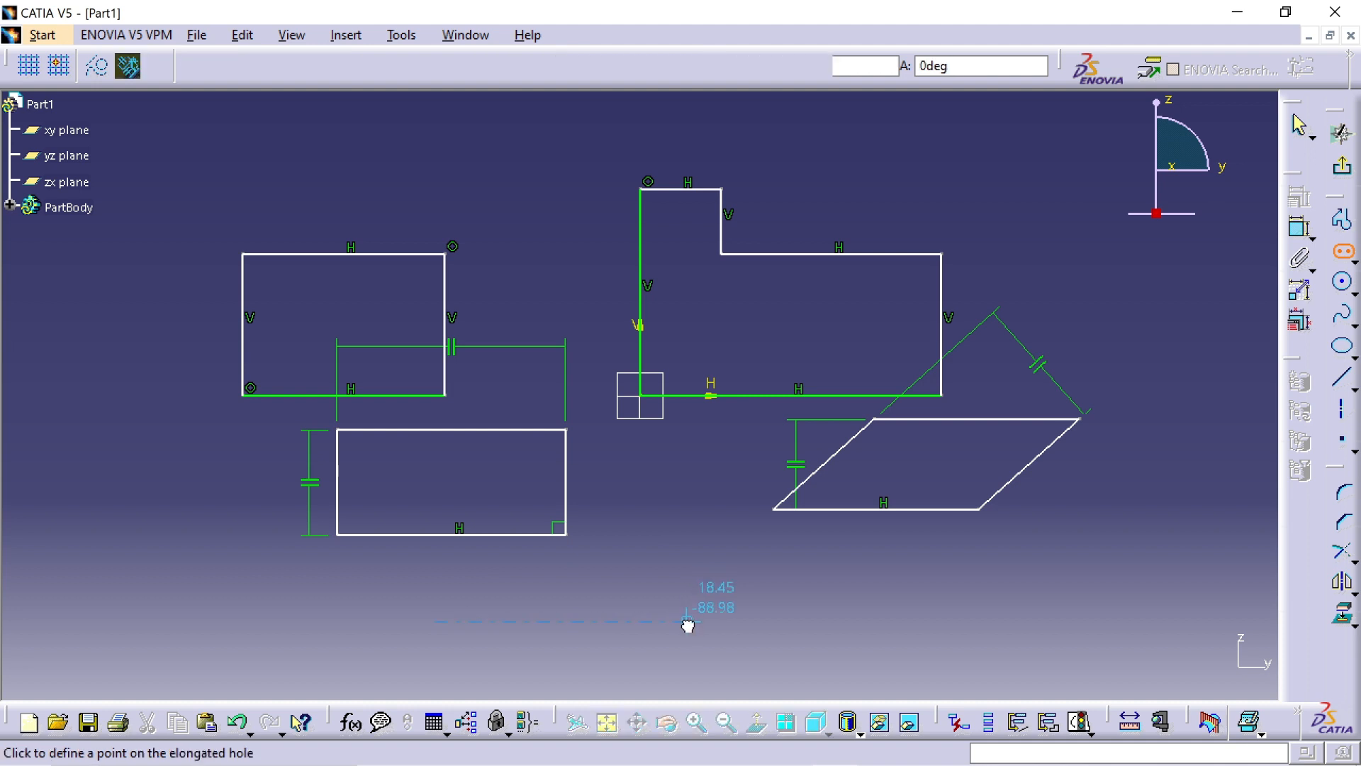
pyautogui.click(694, 658)
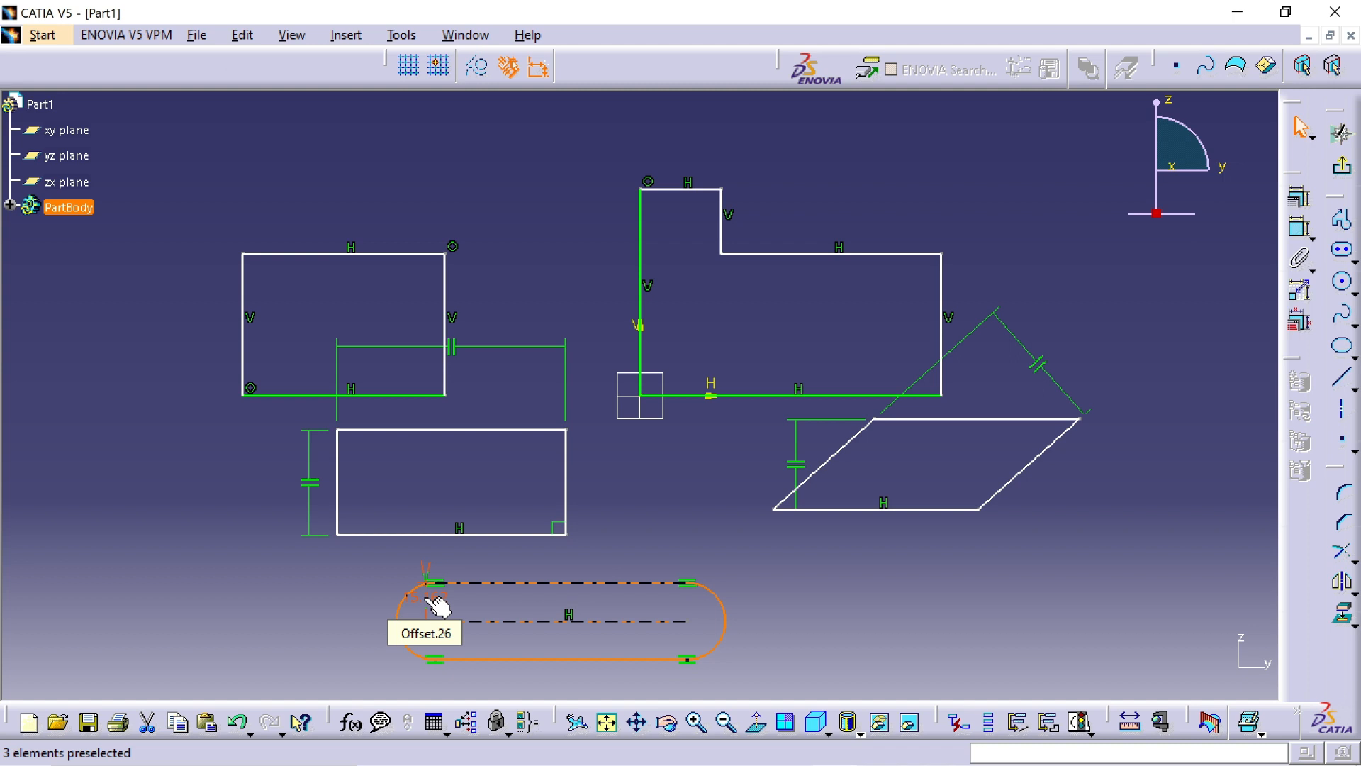
pyautogui.click(459, 606)
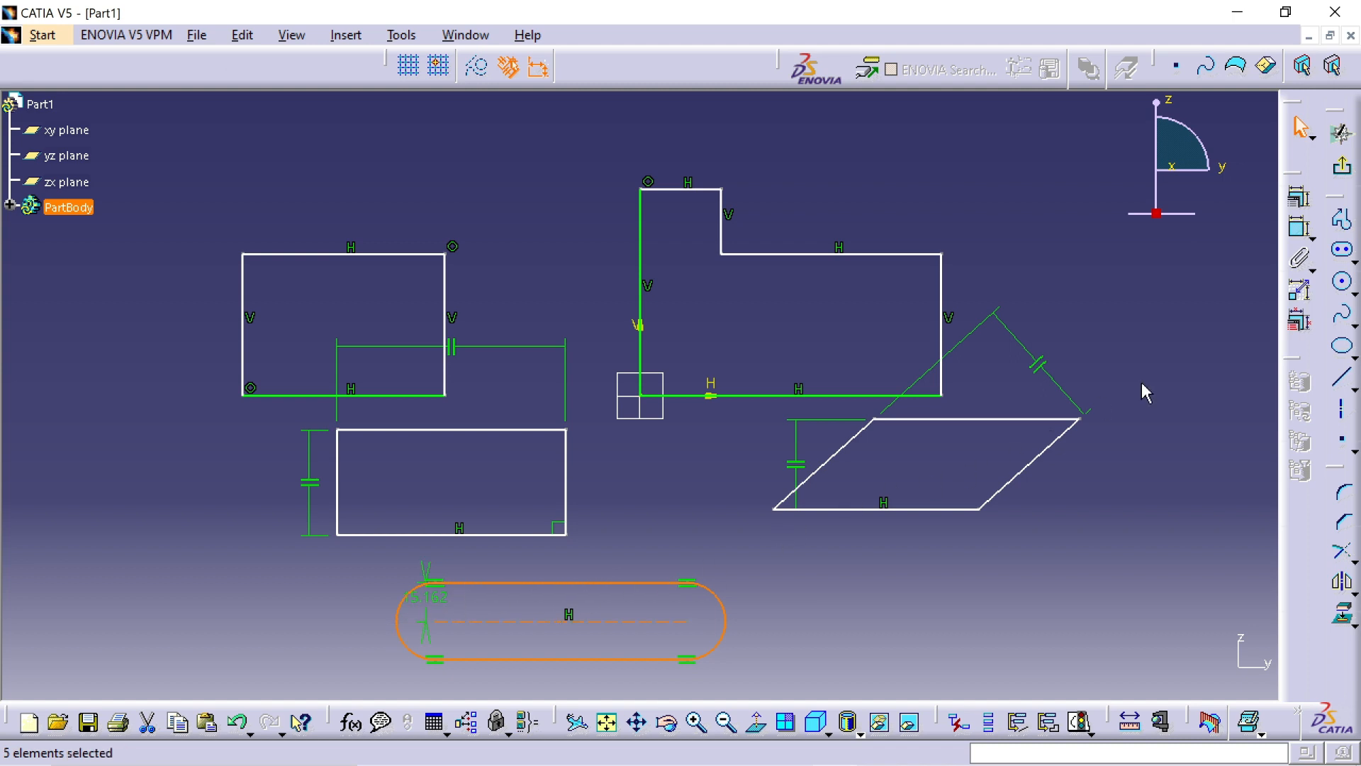
# - Add a dimension between the elongated hole's two straight edges, placed to the left of the hole
pyautogui.click(1301, 230)
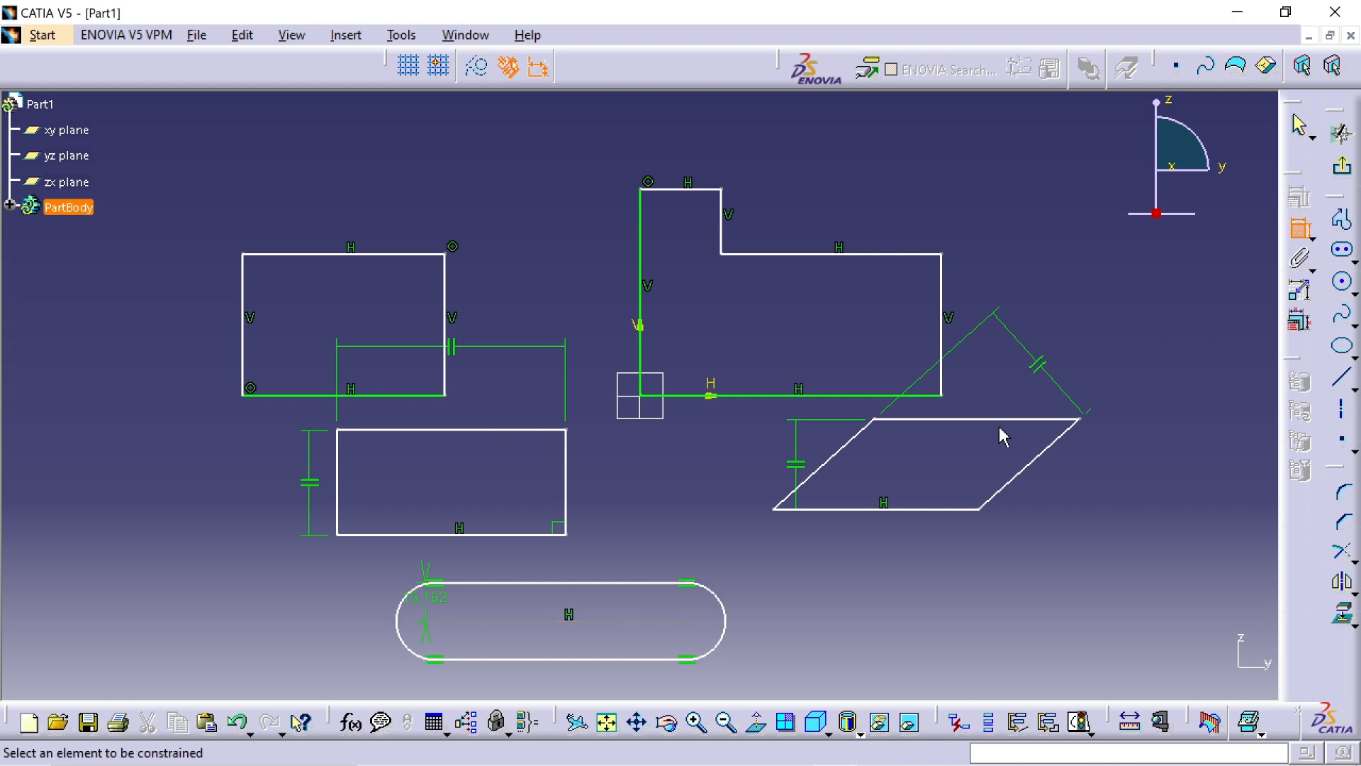
pyautogui.click(607, 583)
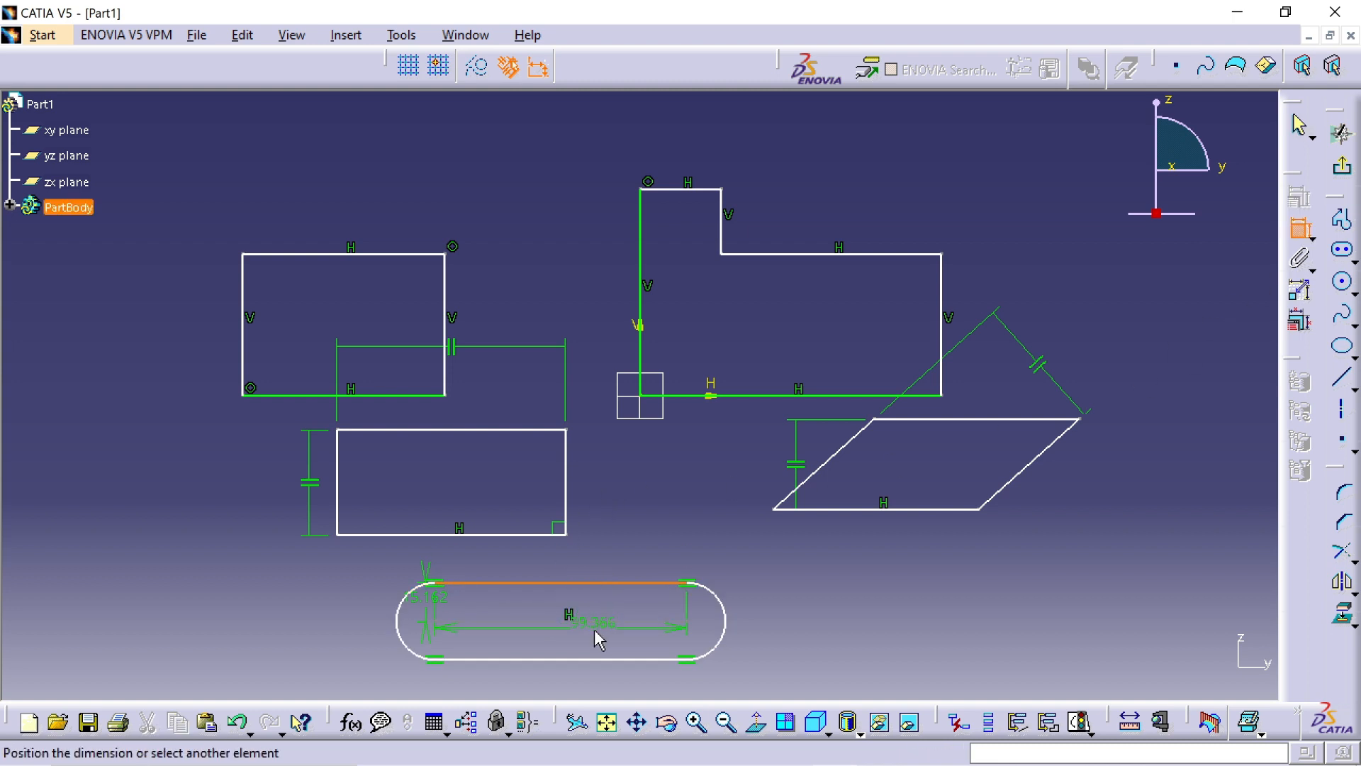
pyautogui.click(600, 659)
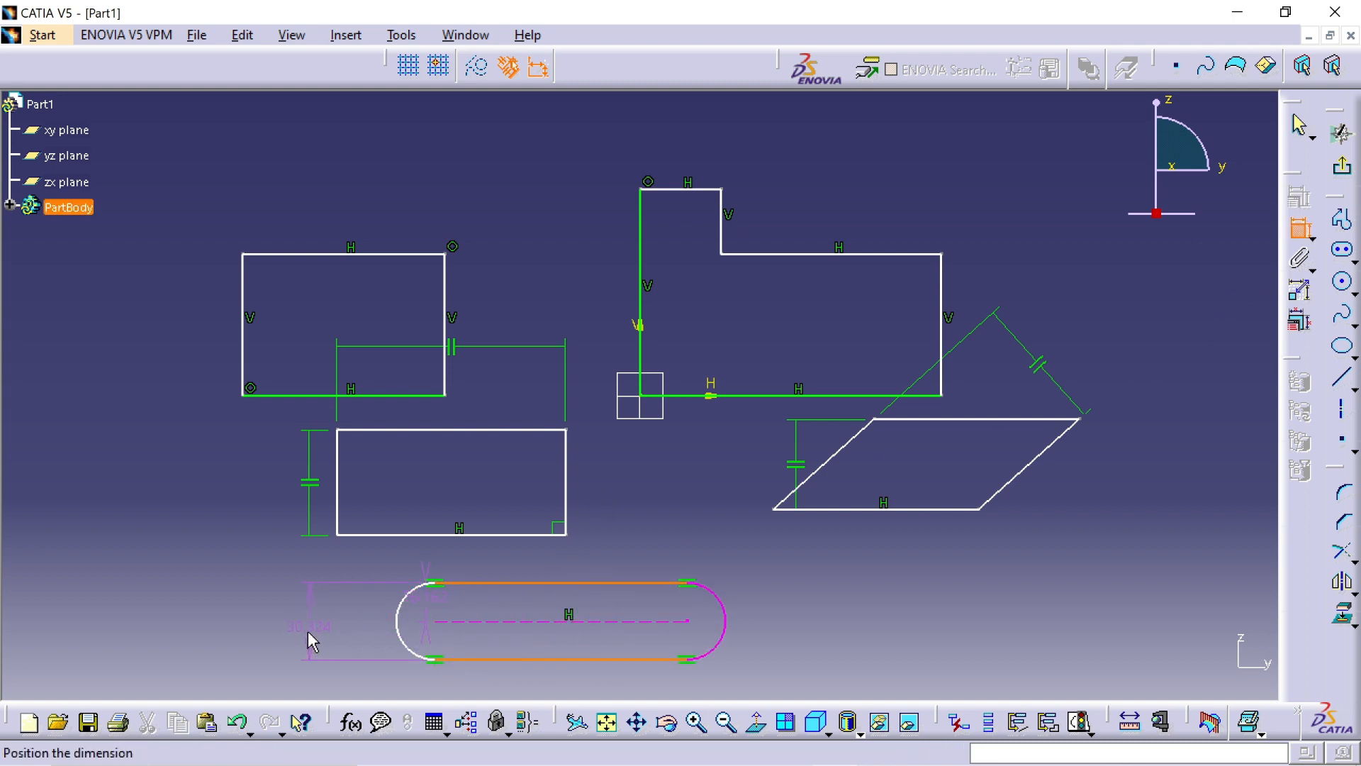
pyautogui.click(354, 641)
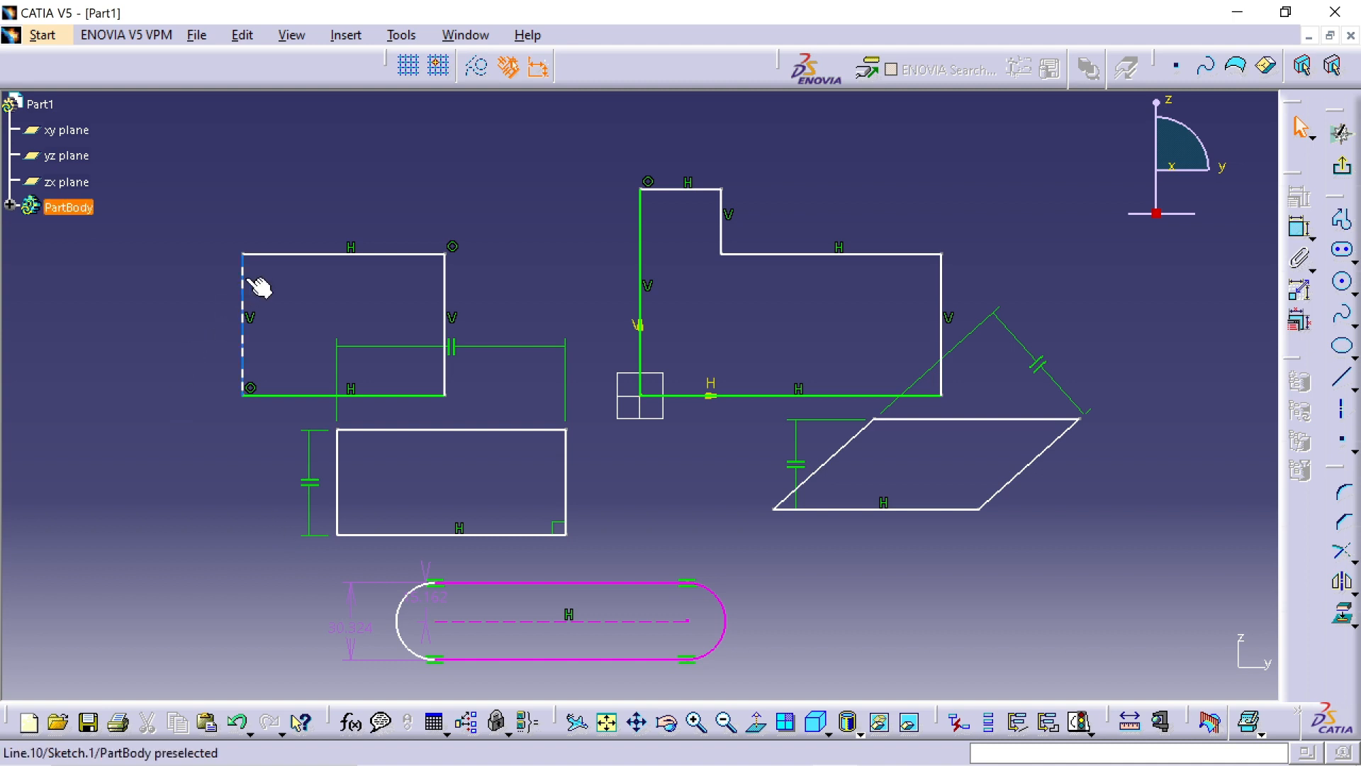
# - Dimension the height of the first rectangle between its two horizontal edges and set it to 100 mm
pyautogui.click(1300, 227)
pyautogui.click(306, 254)
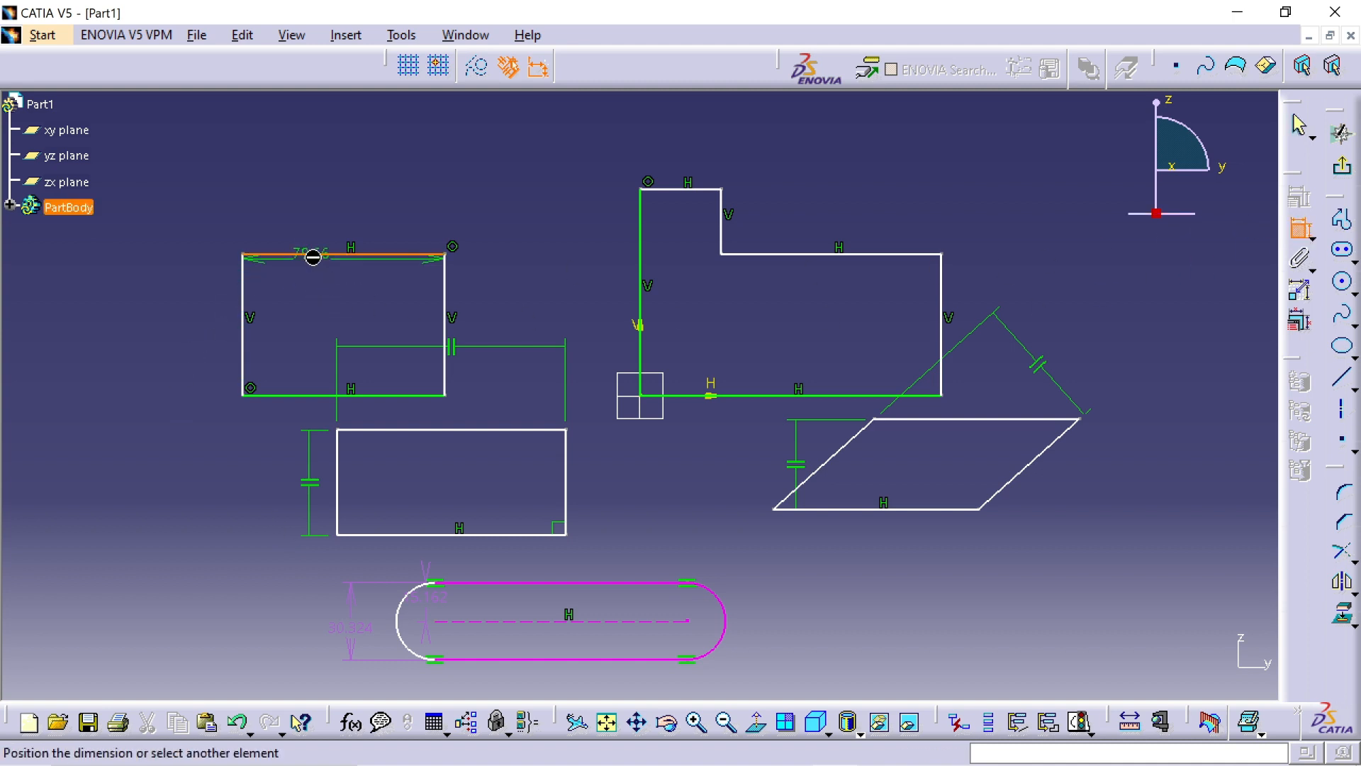
pyautogui.click(312, 394)
pyautogui.click(121, 336)
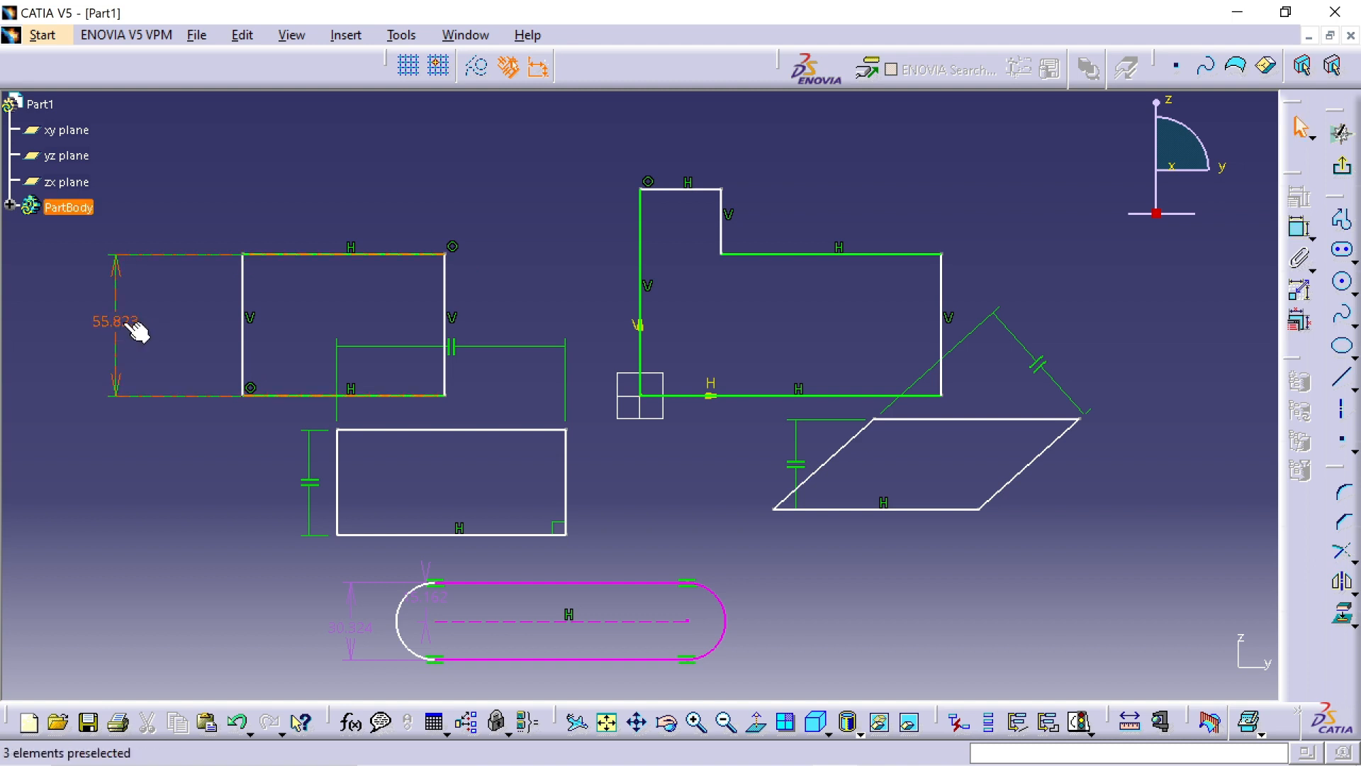
pyautogui.doubleClick(126, 332)
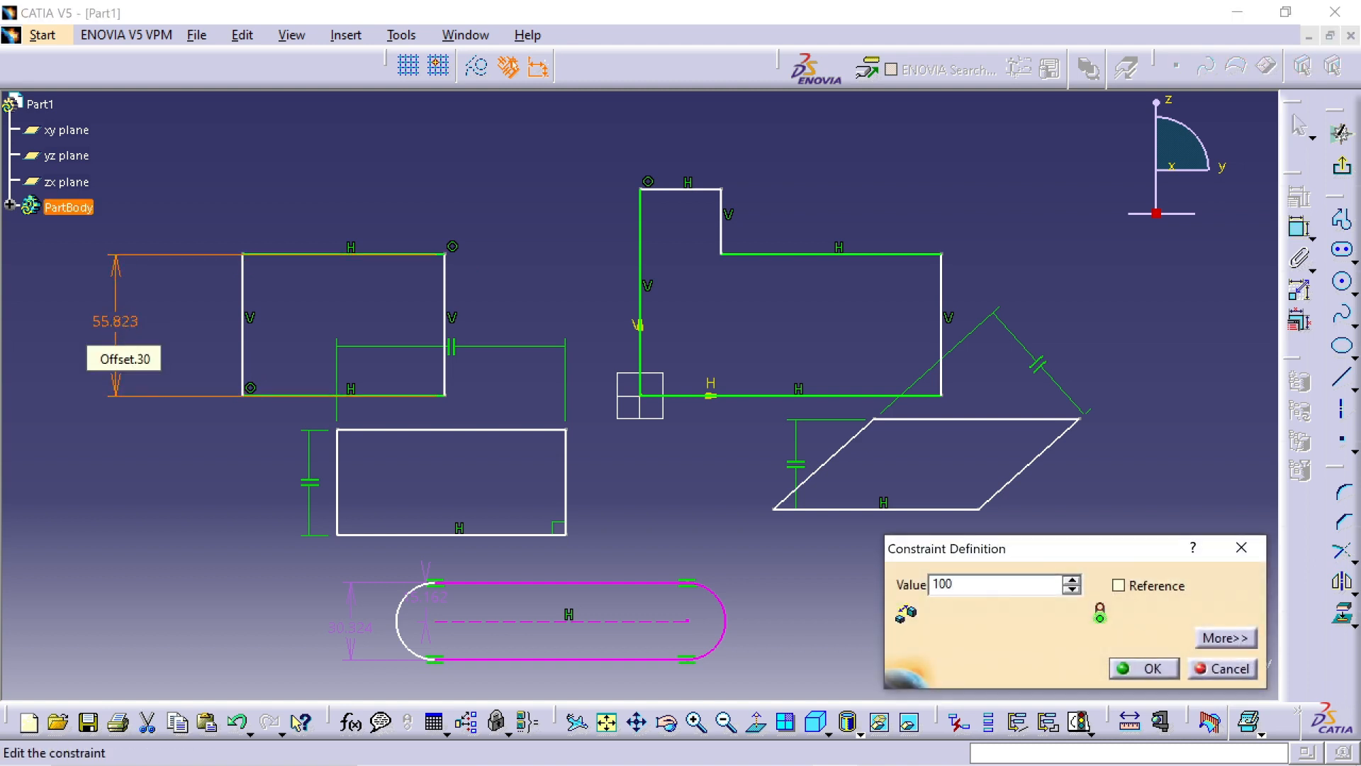
pyautogui.write('100')
pyautogui.press('Return')
pyautogui.click(491, 191)
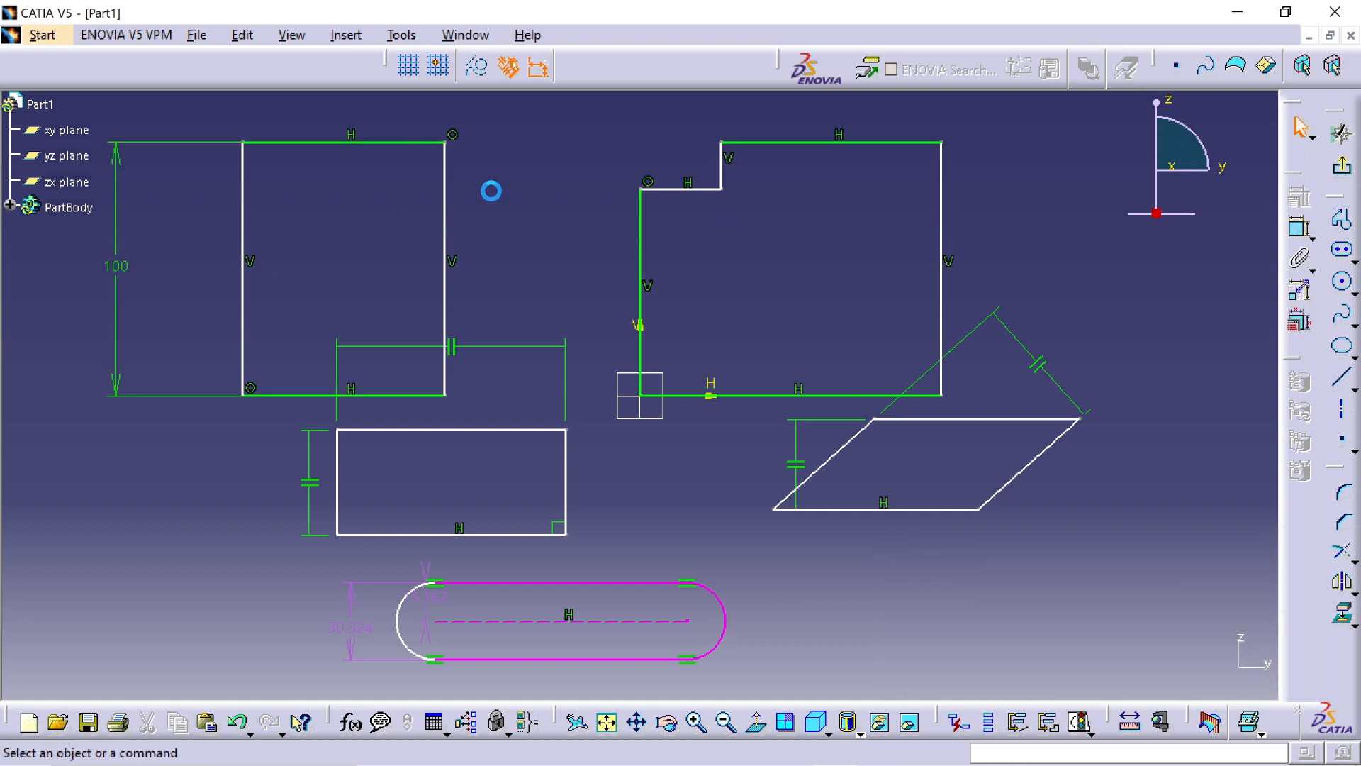
# - Draw a cylindrical elongated hole right of the stepped profile, with a centreline radius of about 50 mm and end radius of about 22 mm
pyautogui.click(1353, 253)
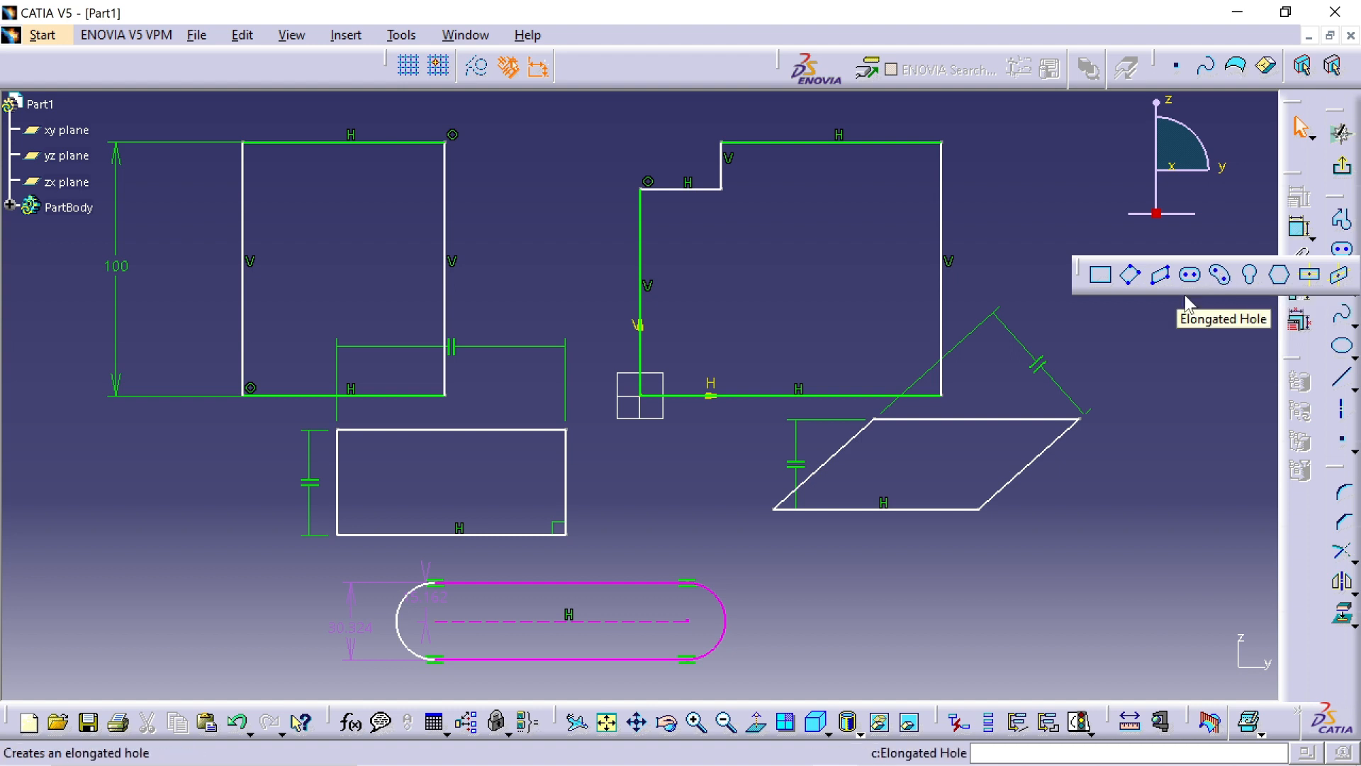
pyautogui.click(1222, 276)
pyautogui.moveTo(1061, 315)
pyautogui.mouseDown(button='middle')
pyautogui.moveTo(972, 312)
pyautogui.moveTo(723, 351)
pyautogui.mouseUp(button='middle')
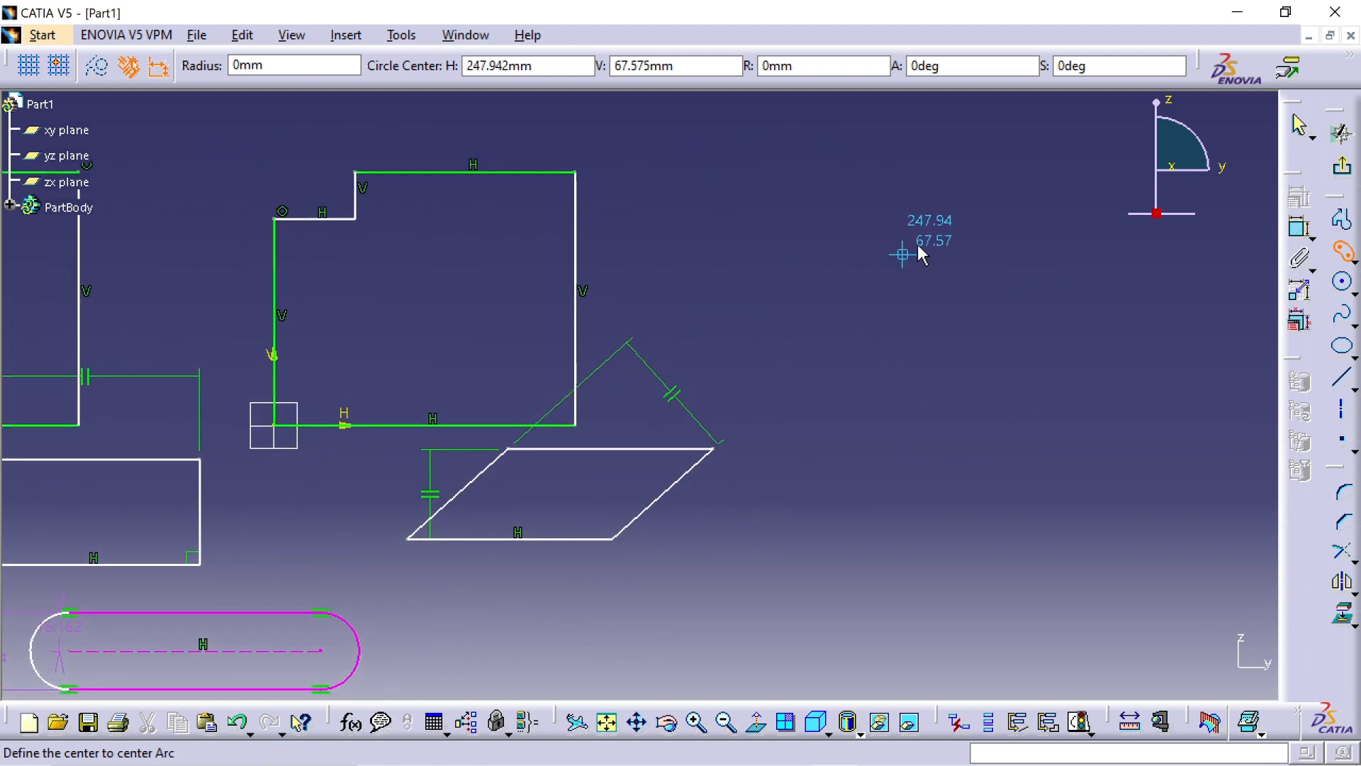
pyautogui.click(883, 230)
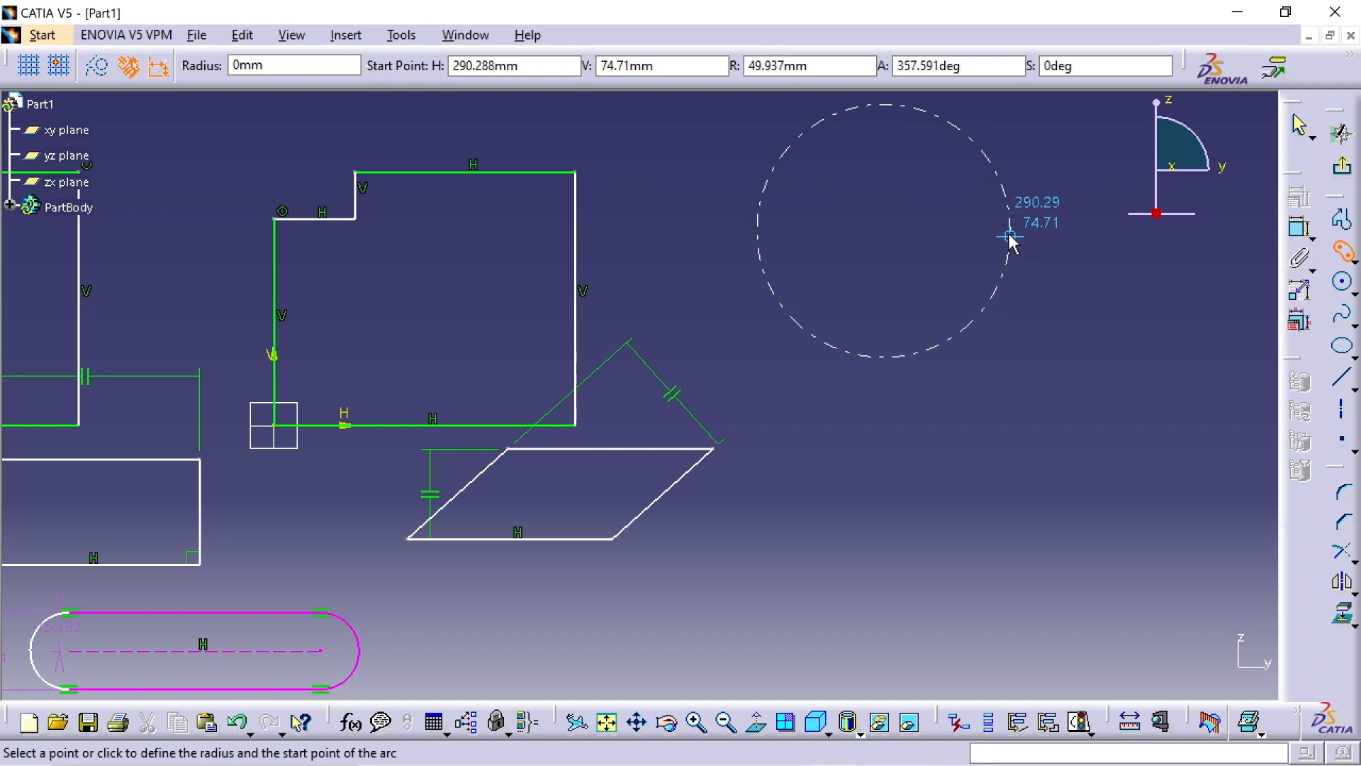
pyautogui.click(1009, 236)
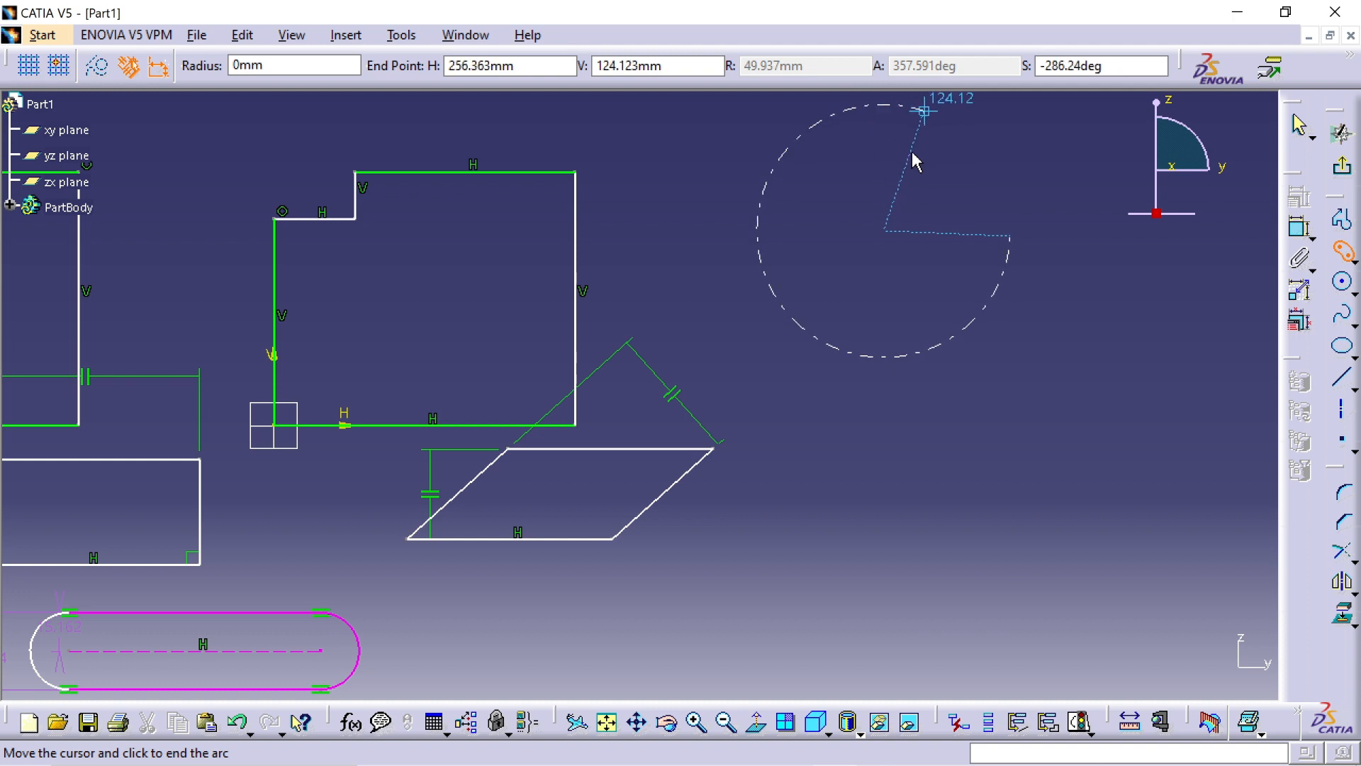
pyautogui.click(939, 107)
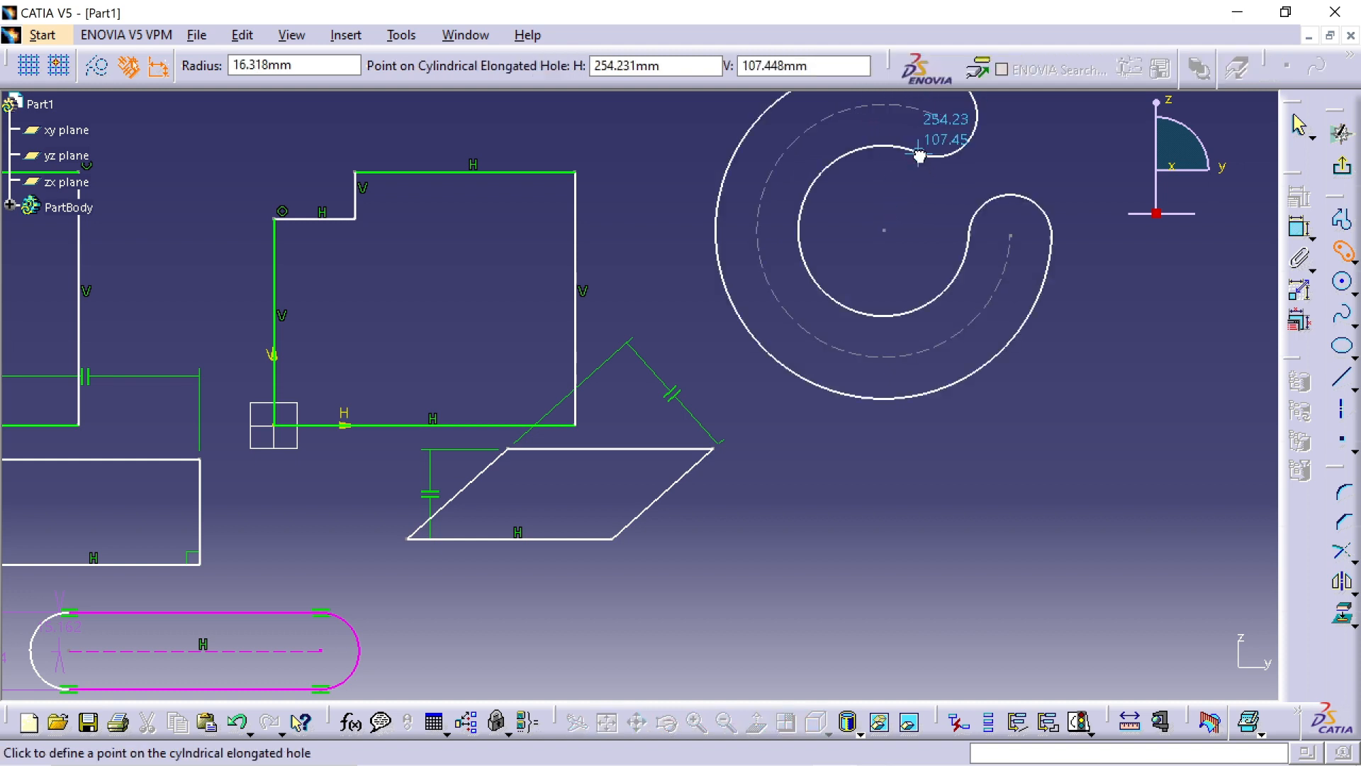
pyautogui.click(950, 170)
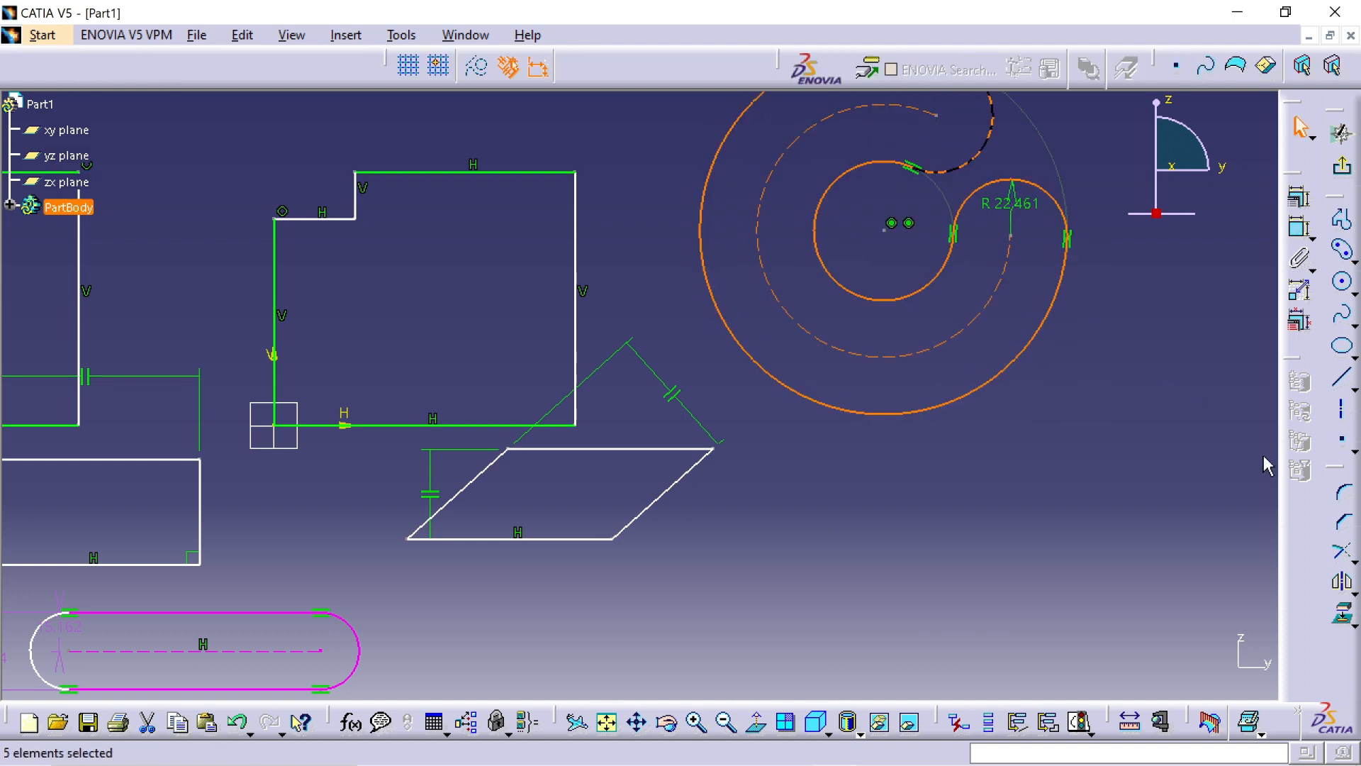
pyautogui.click(1211, 468)
# - Draw an upright keyhole profile right of the curved slot, with a large radius of about 41 mm and small radius of about 20 mm
pyautogui.moveTo(1063, 478); pyautogui.dragTo(1081, 518, button='middle')
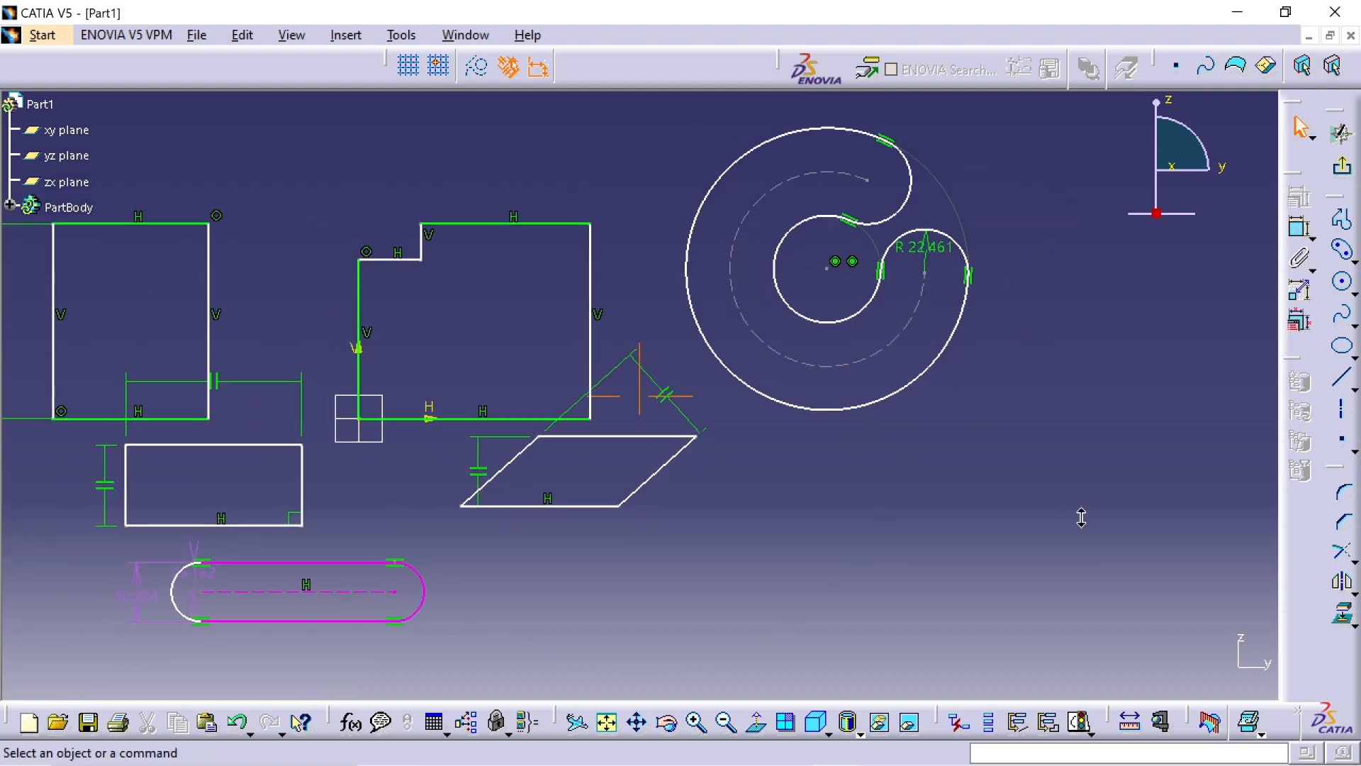
pyautogui.moveTo(1036, 430)
pyautogui.mouseDown(button='middle')
pyautogui.moveTo(1044, 502)
pyautogui.moveTo(1032, 519)
pyautogui.mouseUp(button='middle')
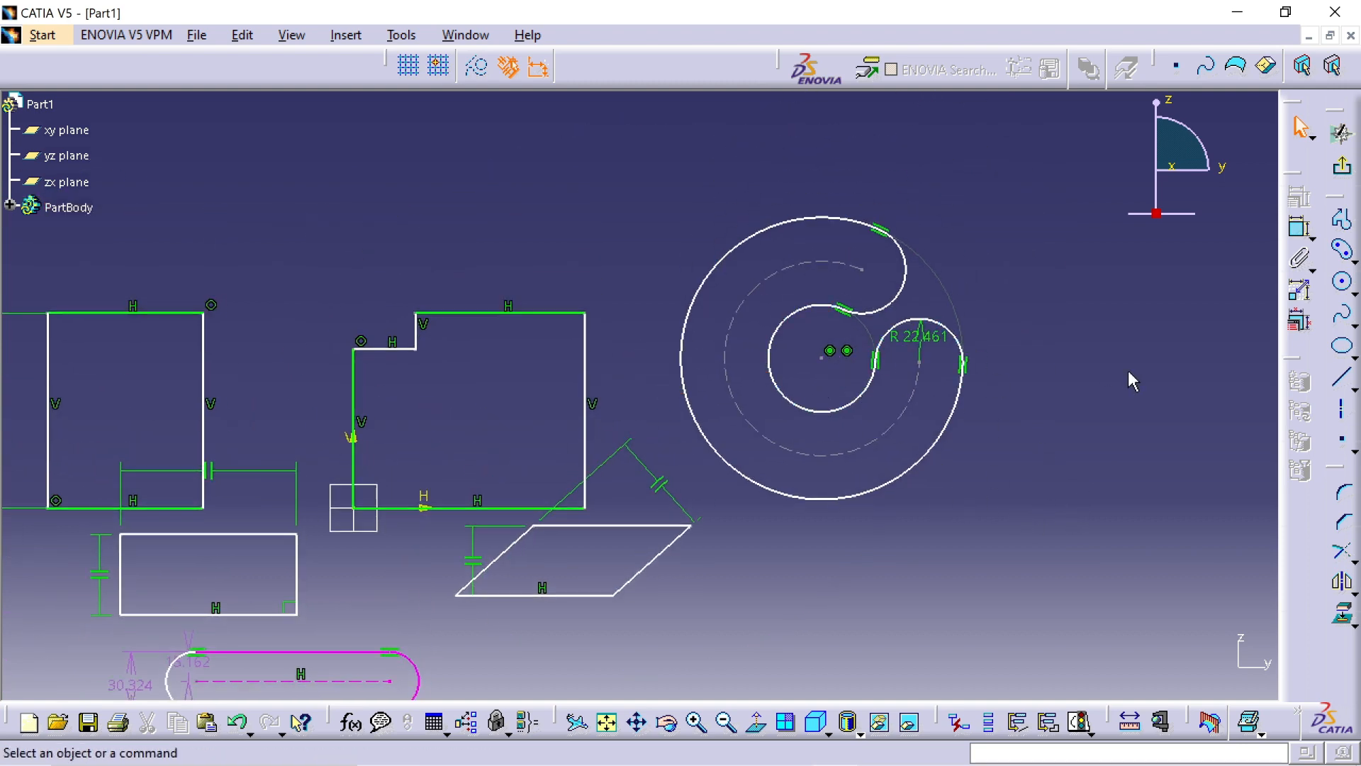
pyautogui.click(1352, 261)
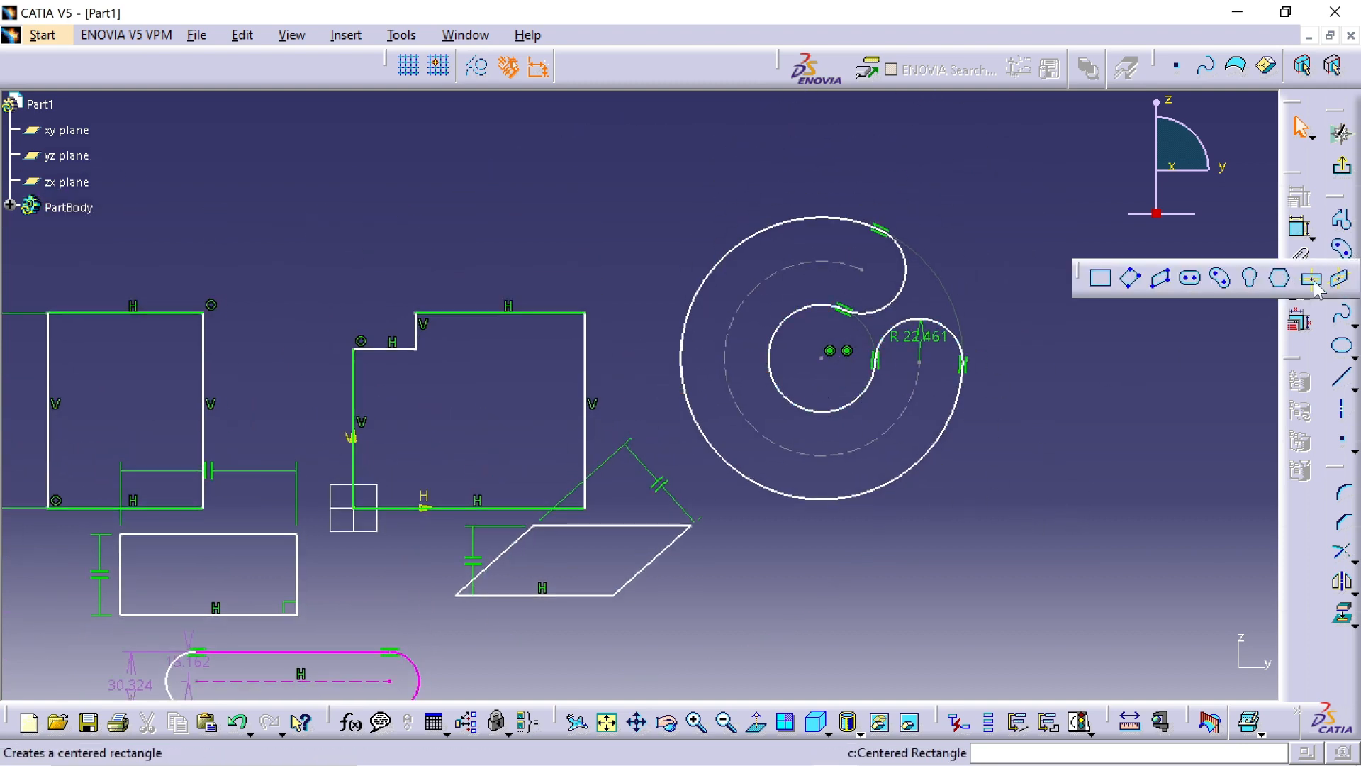
pyautogui.click(1251, 282)
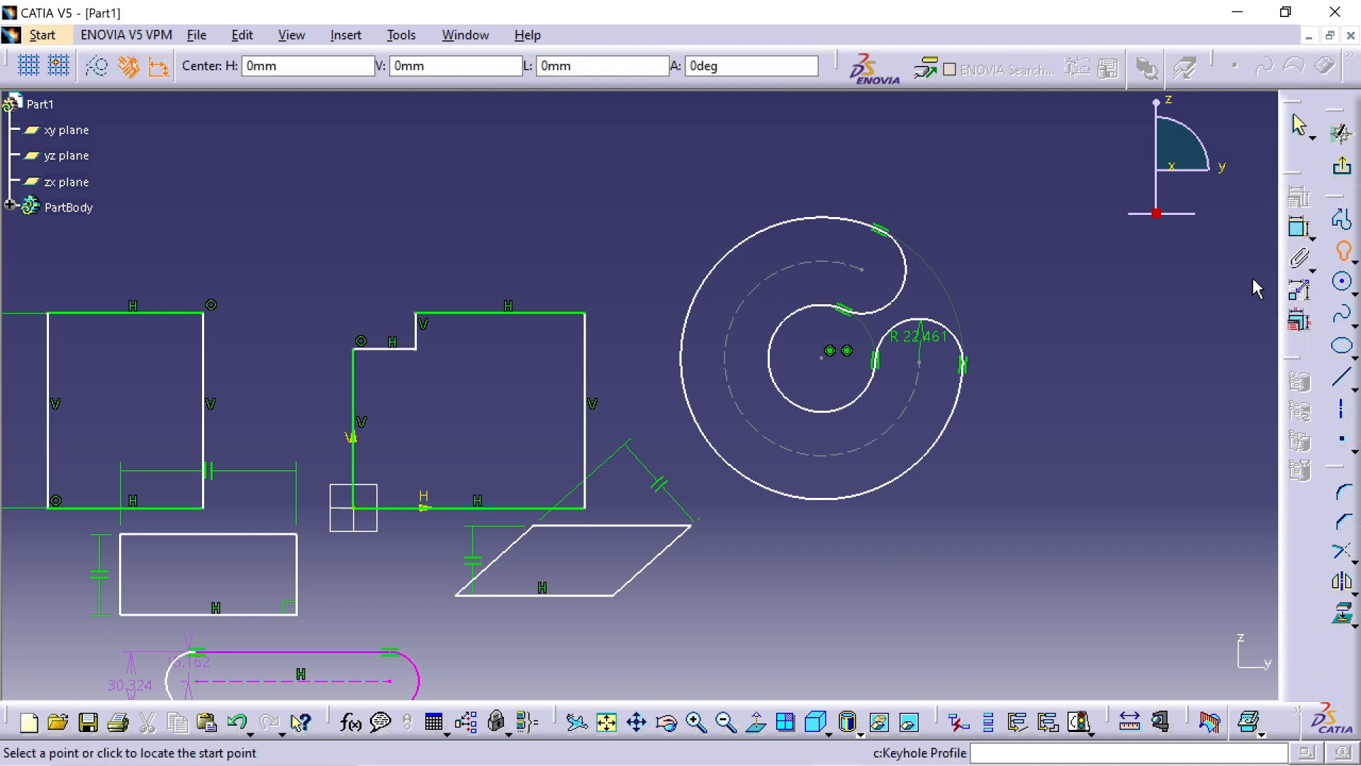
pyautogui.moveTo(1034, 454); pyautogui.dragTo(908, 453, button='middle')
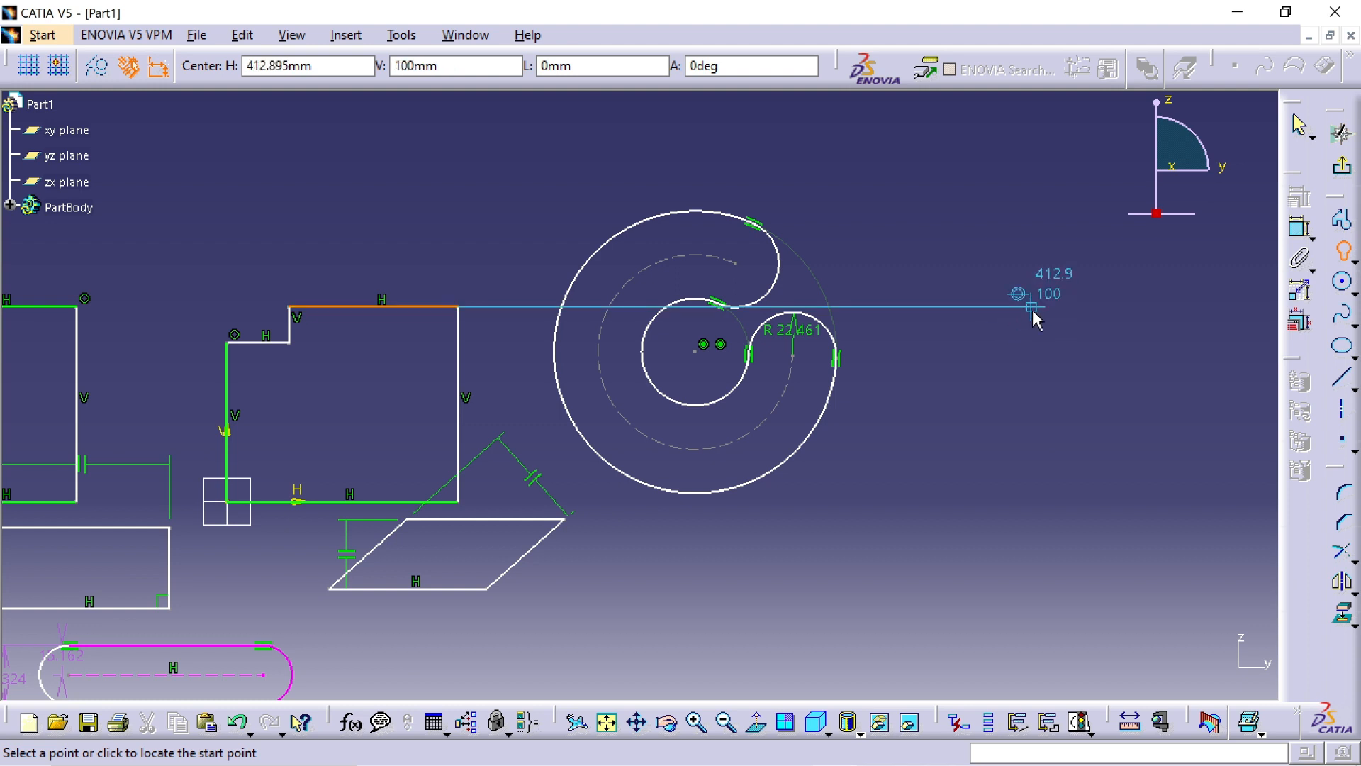
pyautogui.click(1033, 306)
pyautogui.click(1033, 460)
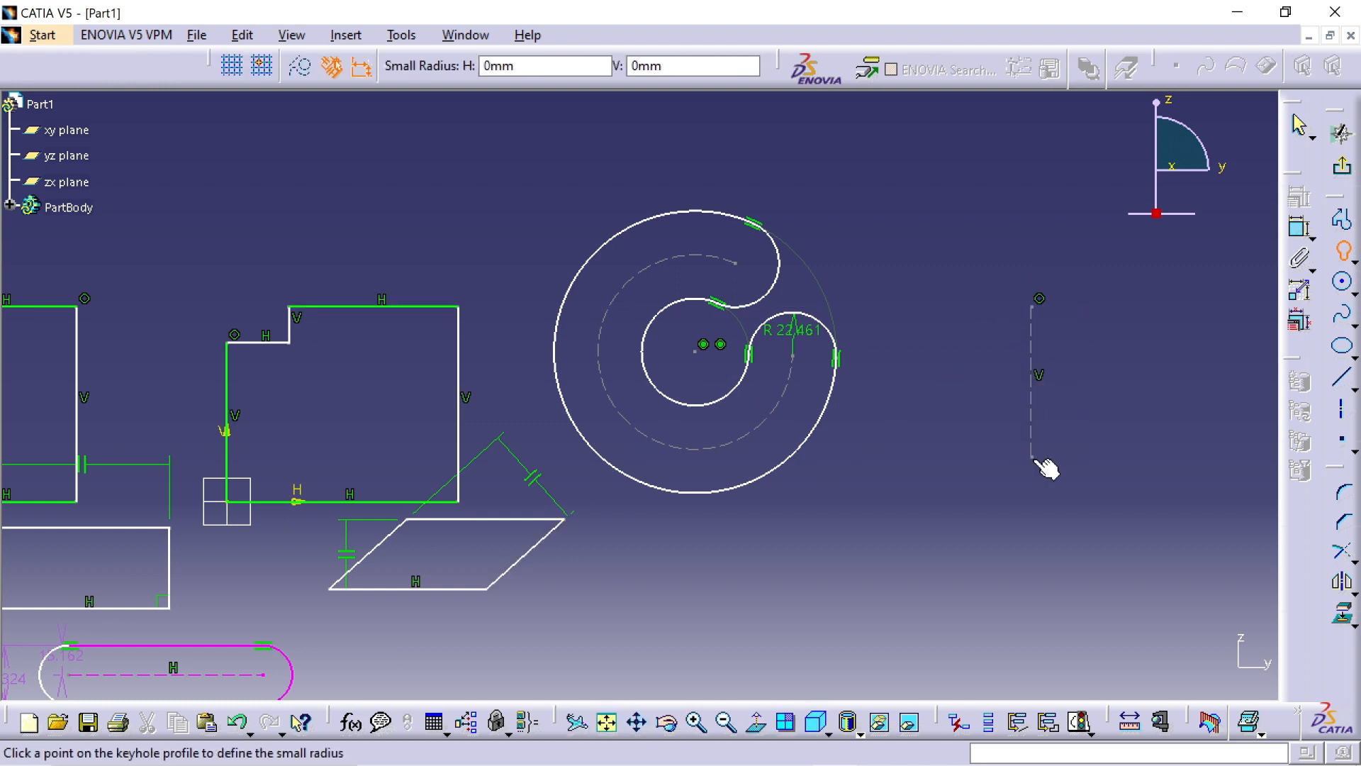
pyautogui.click(1042, 494)
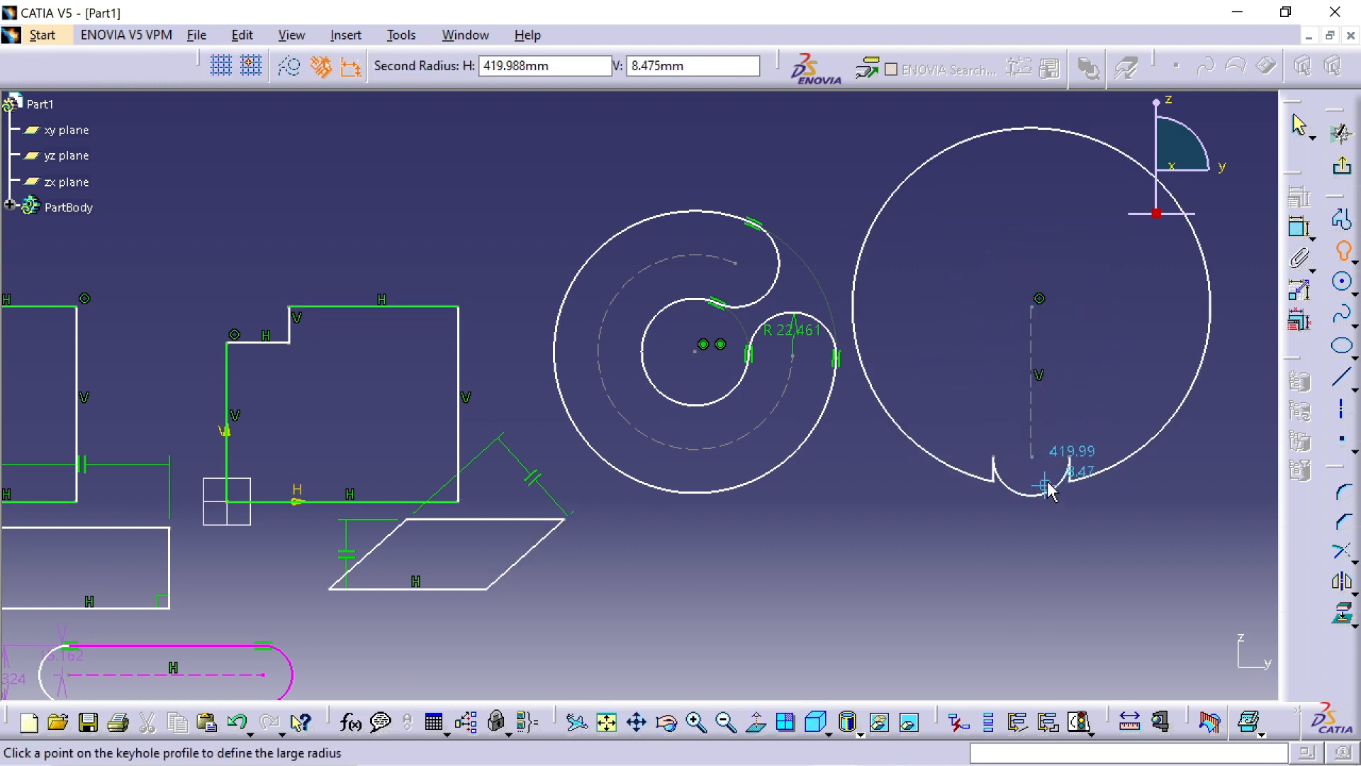
pyautogui.click(1062, 386)
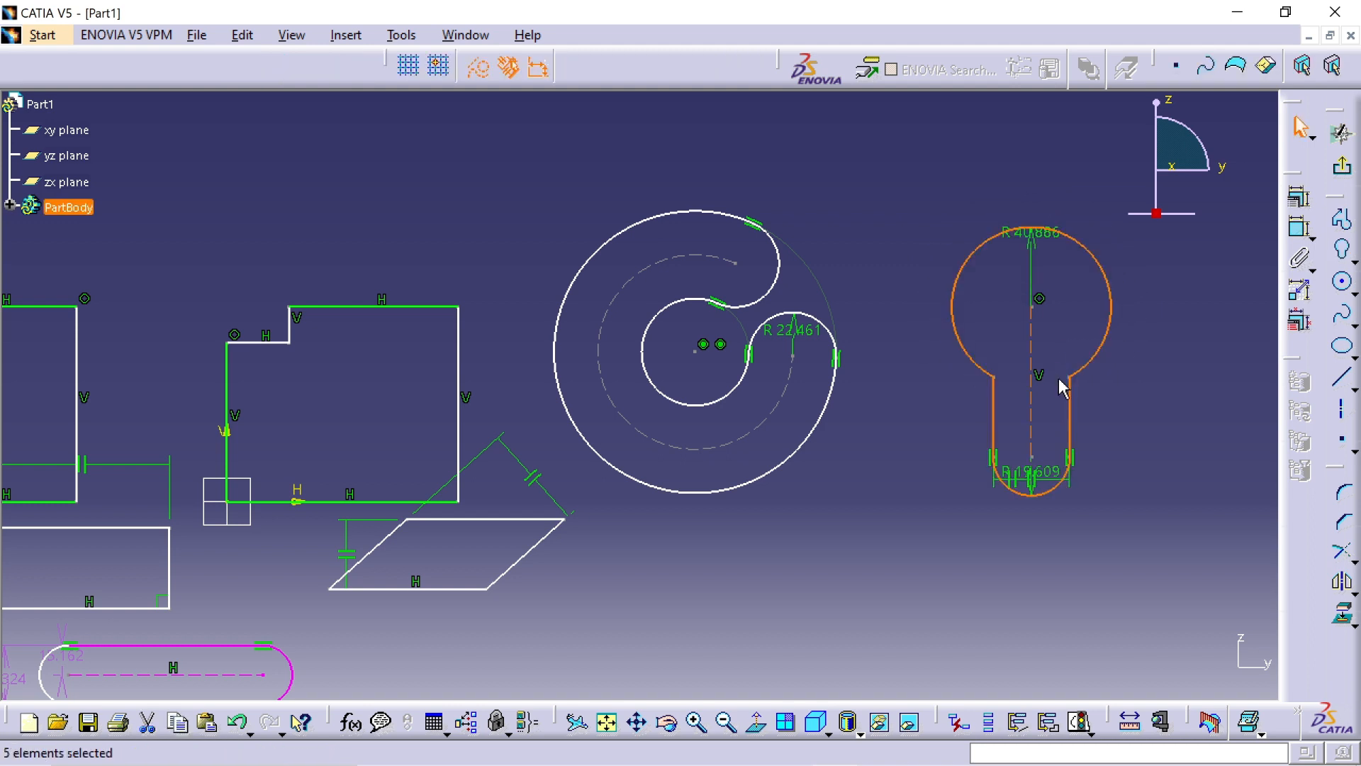
pyautogui.click(1169, 387)
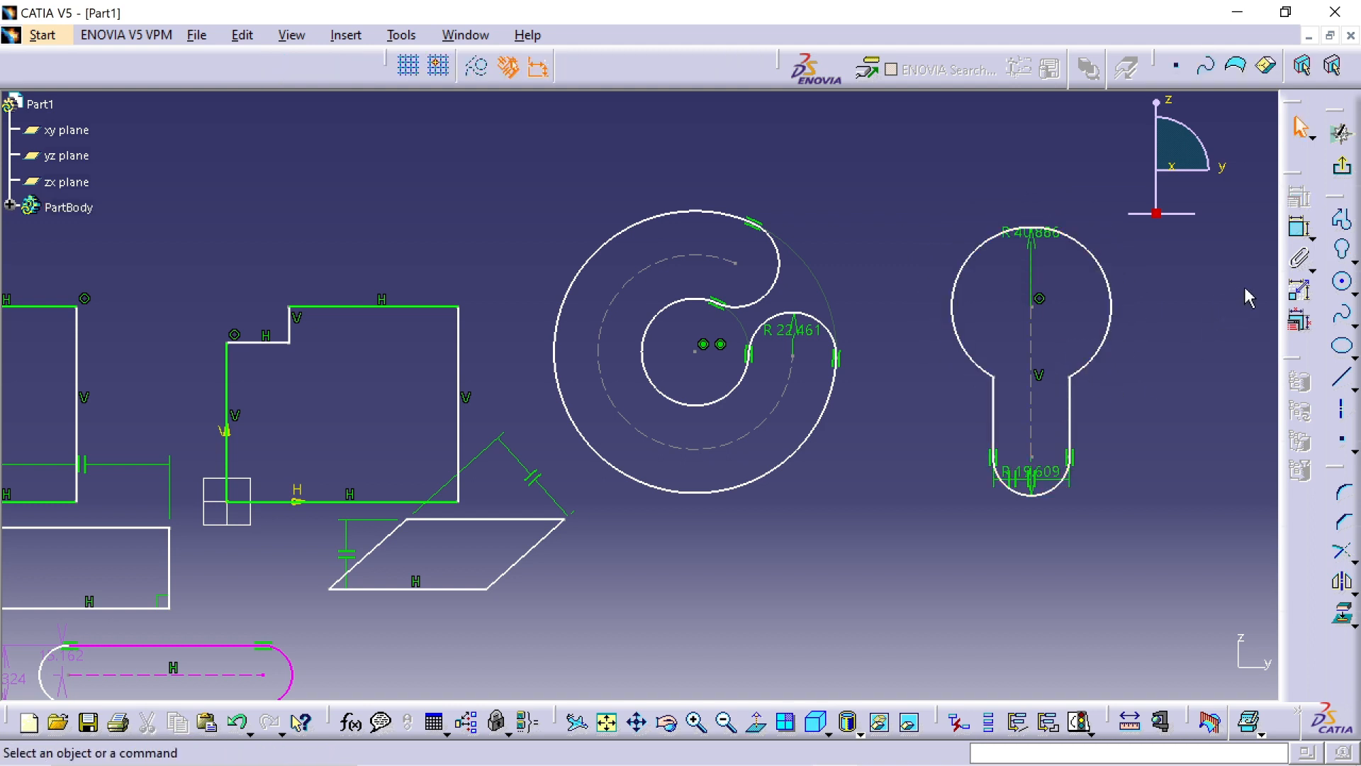
# - Draw a hexagon below the cylindrical elongated hole, about 82 mm across its flats
pyautogui.click(1310, 298)
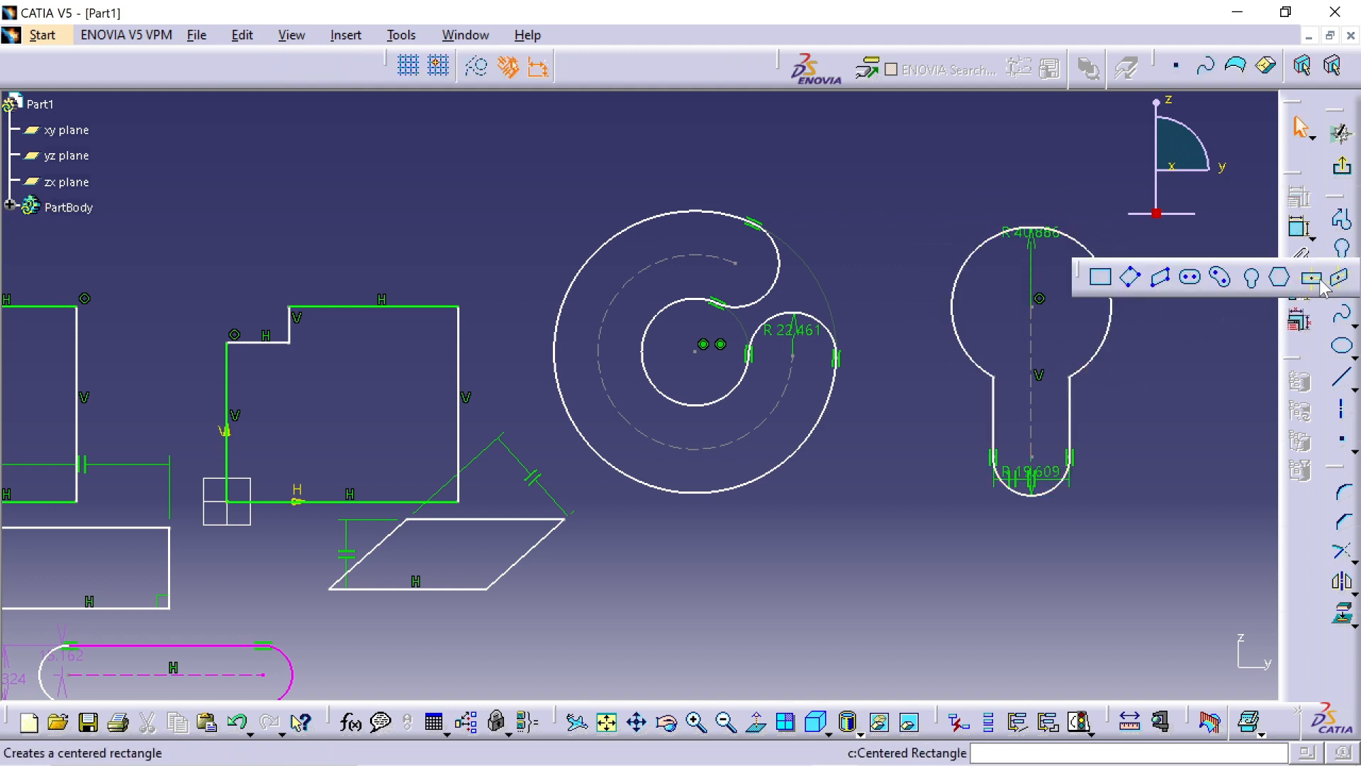
pyautogui.click(1281, 278)
pyautogui.click(789, 594)
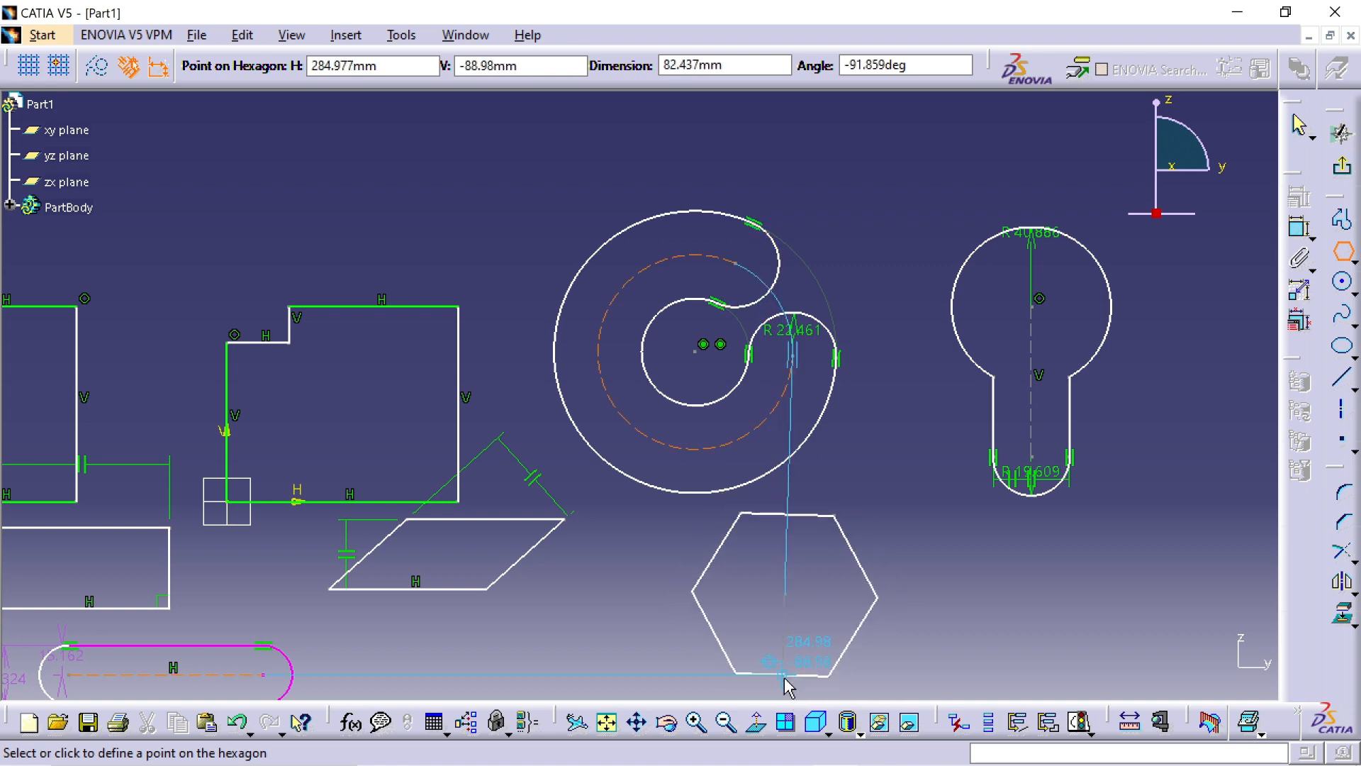
pyautogui.click(787, 679)
pyautogui.click(922, 578)
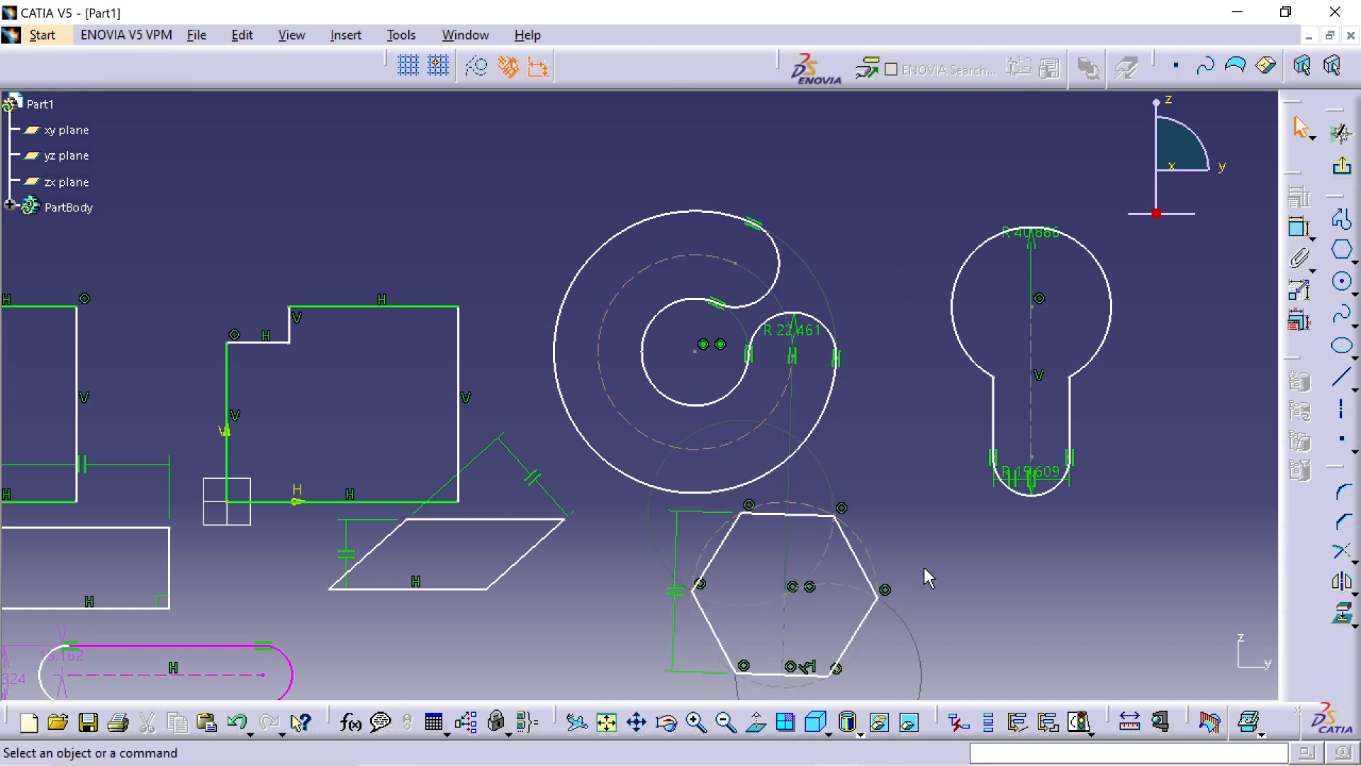
# - Draw a large horizontal centered rectangle in the empty area to the right of the keyhole profile
pyautogui.moveTo(927, 577)
pyautogui.mouseDown(button='middle')
pyautogui.moveTo(793, 474)
pyautogui.moveTo(698, 446)
pyautogui.moveTo(718, 516)
pyautogui.mouseUp(button='middle')
pyautogui.moveTo(796, 484); pyautogui.dragTo(765, 529, button='middle')
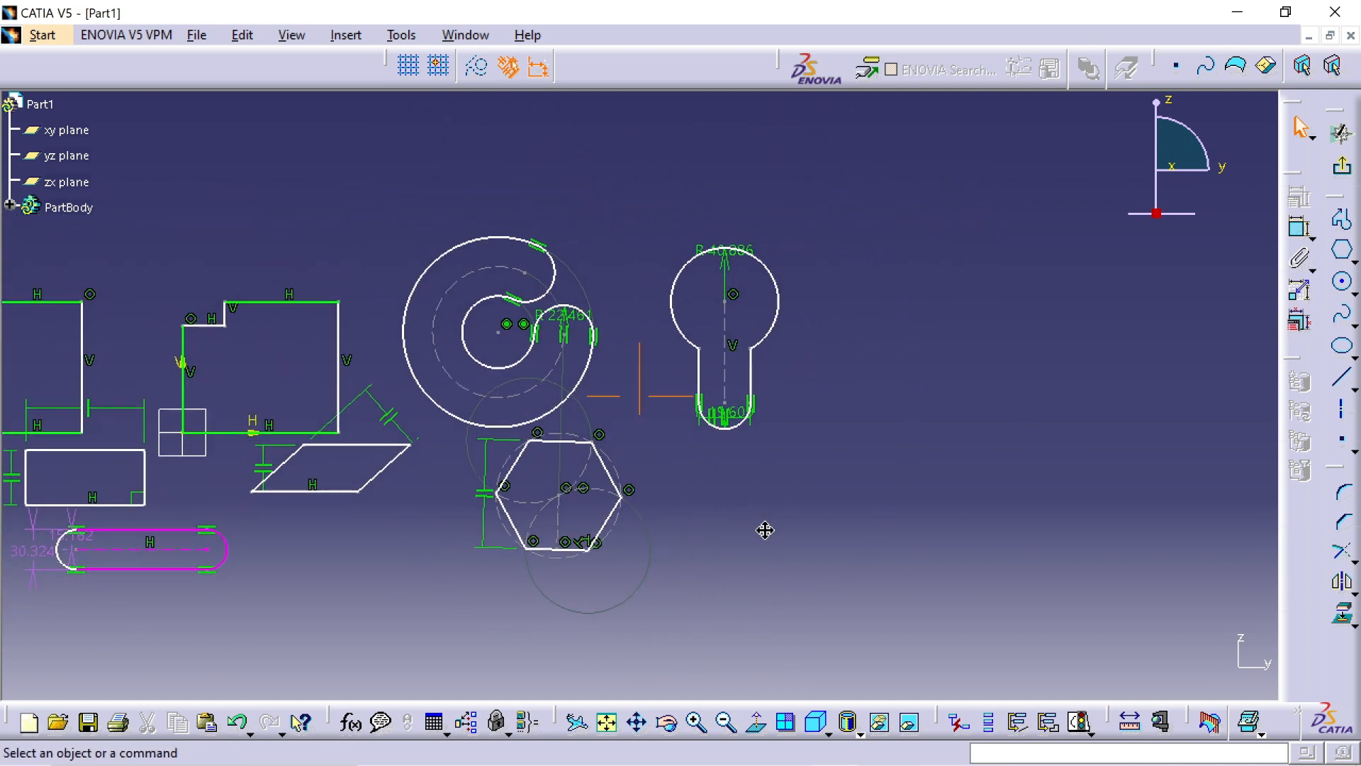
pyautogui.click(1351, 262)
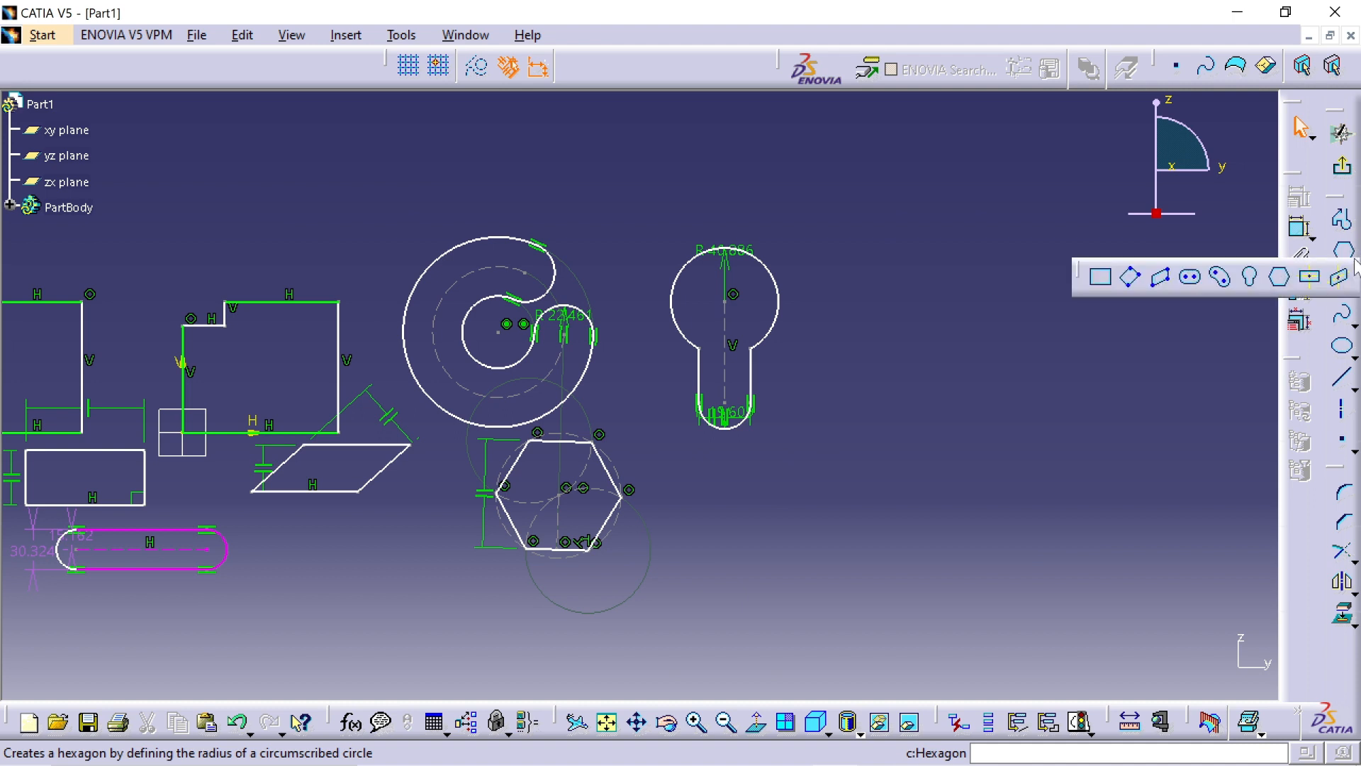
pyautogui.click(1312, 280)
pyautogui.moveTo(1061, 398); pyautogui.dragTo(842, 404, button='middle')
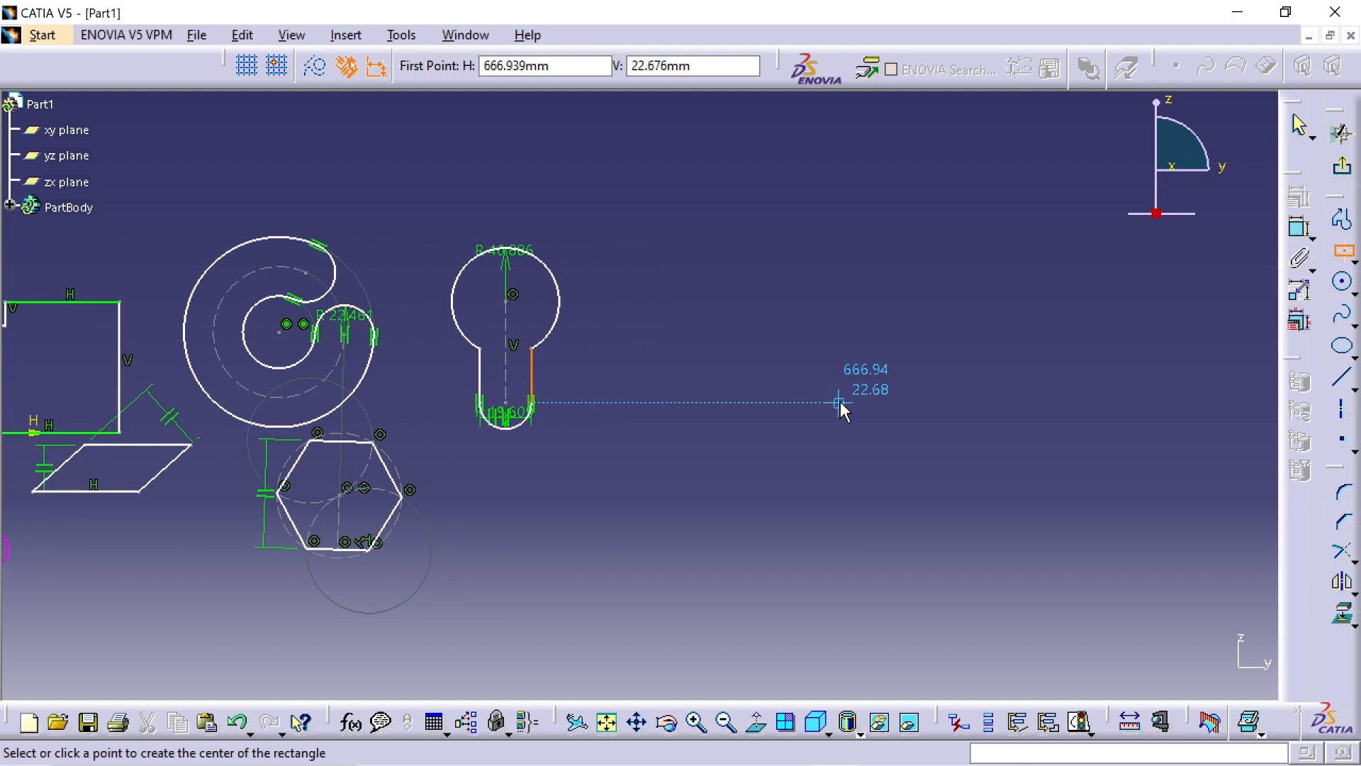
pyautogui.click(868, 344)
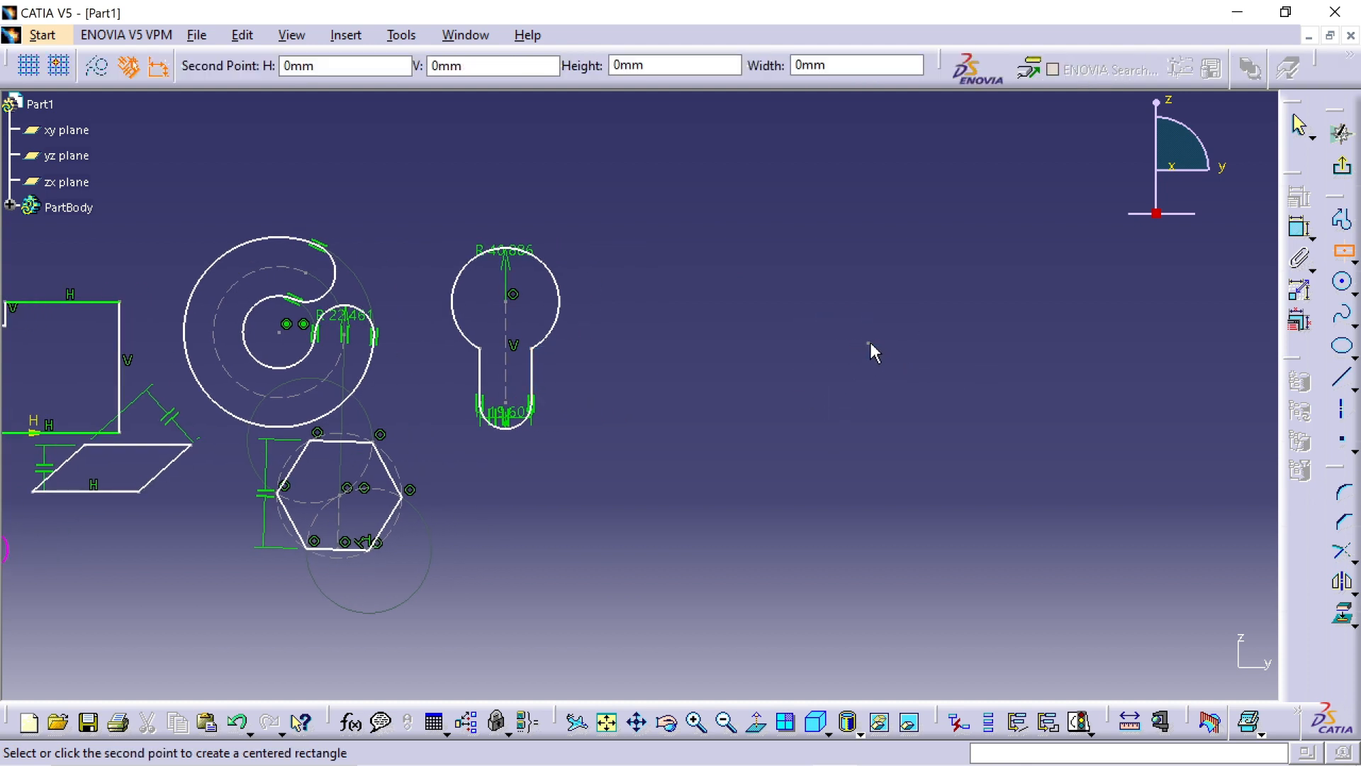
pyautogui.click(1035, 453)
pyautogui.click(1053, 532)
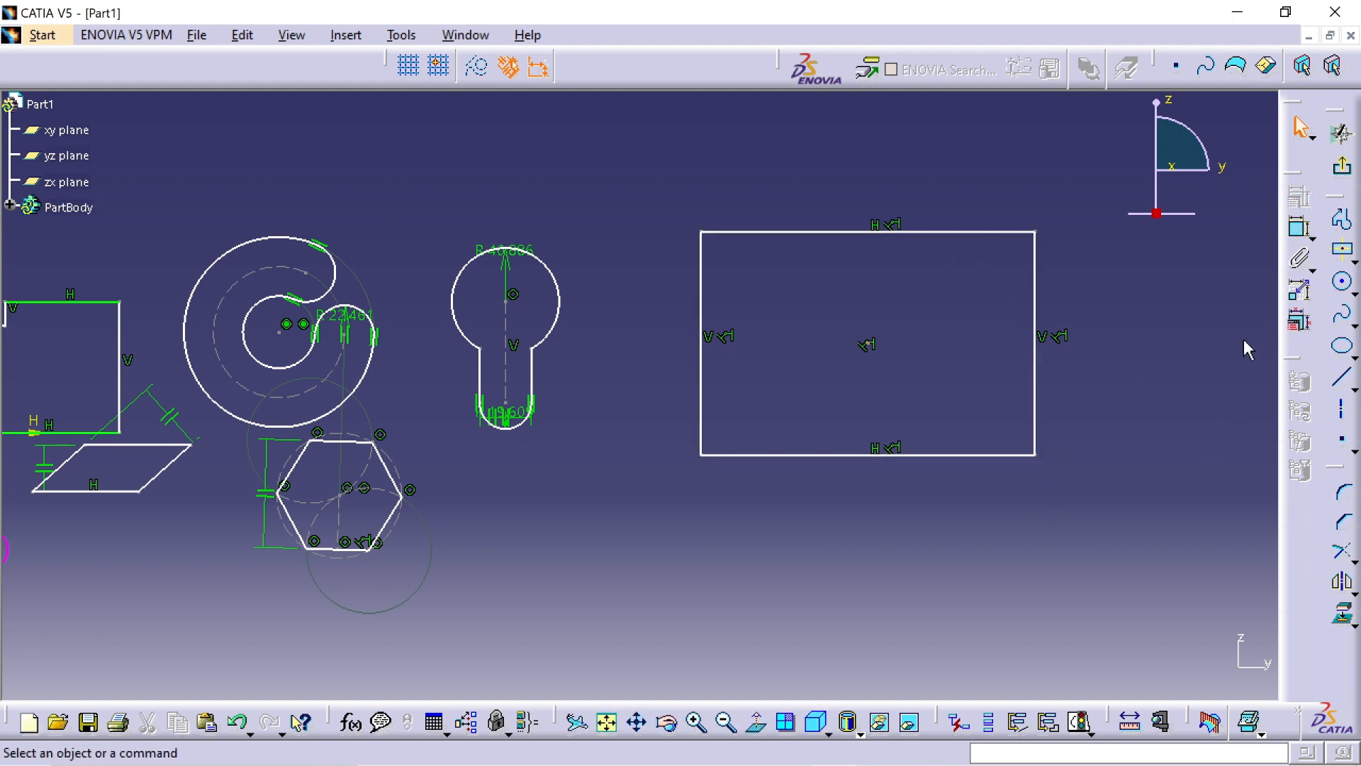
# - Draw a centered parallelogram about the centered rectangle's top and right edges, with its lower-left corner inside the rectangle
pyautogui.click(1347, 259)
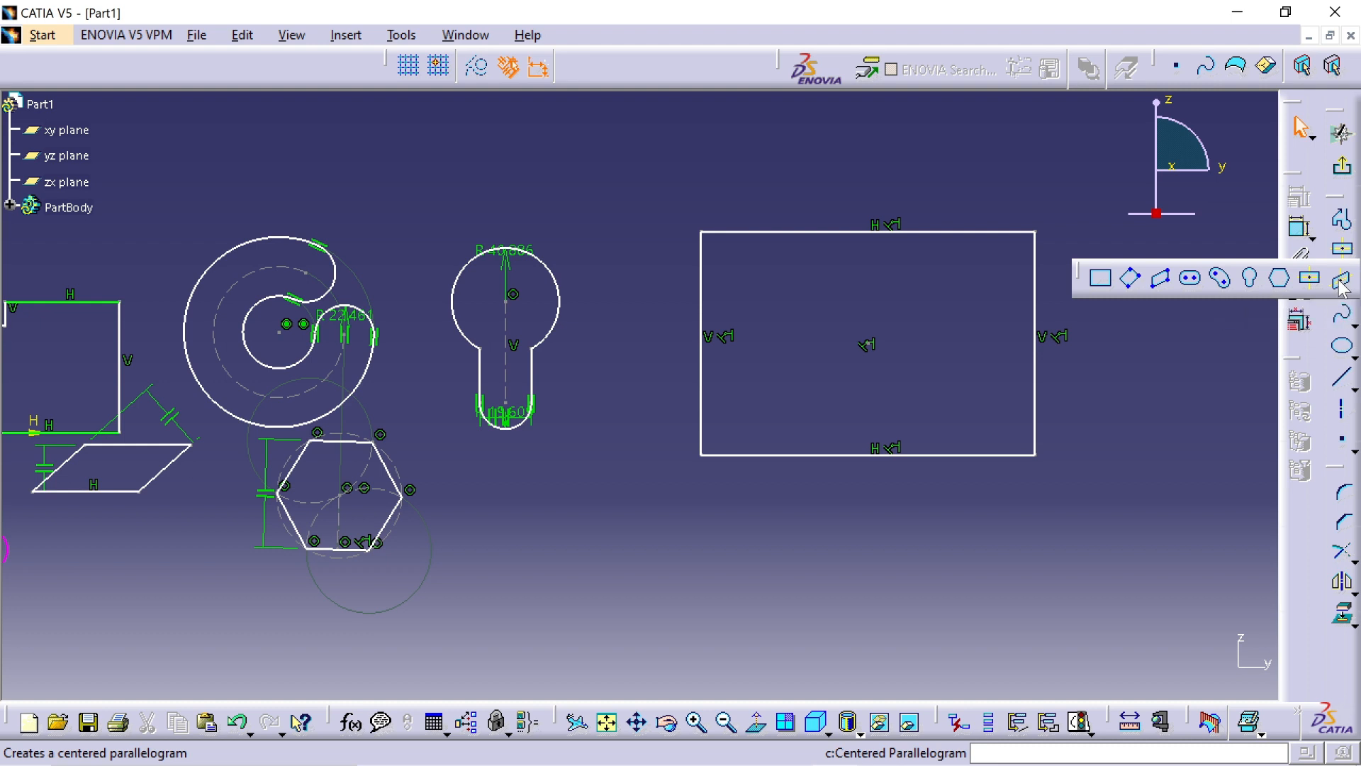
pyautogui.click(1342, 279)
pyautogui.moveTo(1155, 471)
pyautogui.mouseDown(button='middle')
pyautogui.moveTo(869, 461)
pyautogui.moveTo(784, 474)
pyautogui.mouseUp(button='middle')
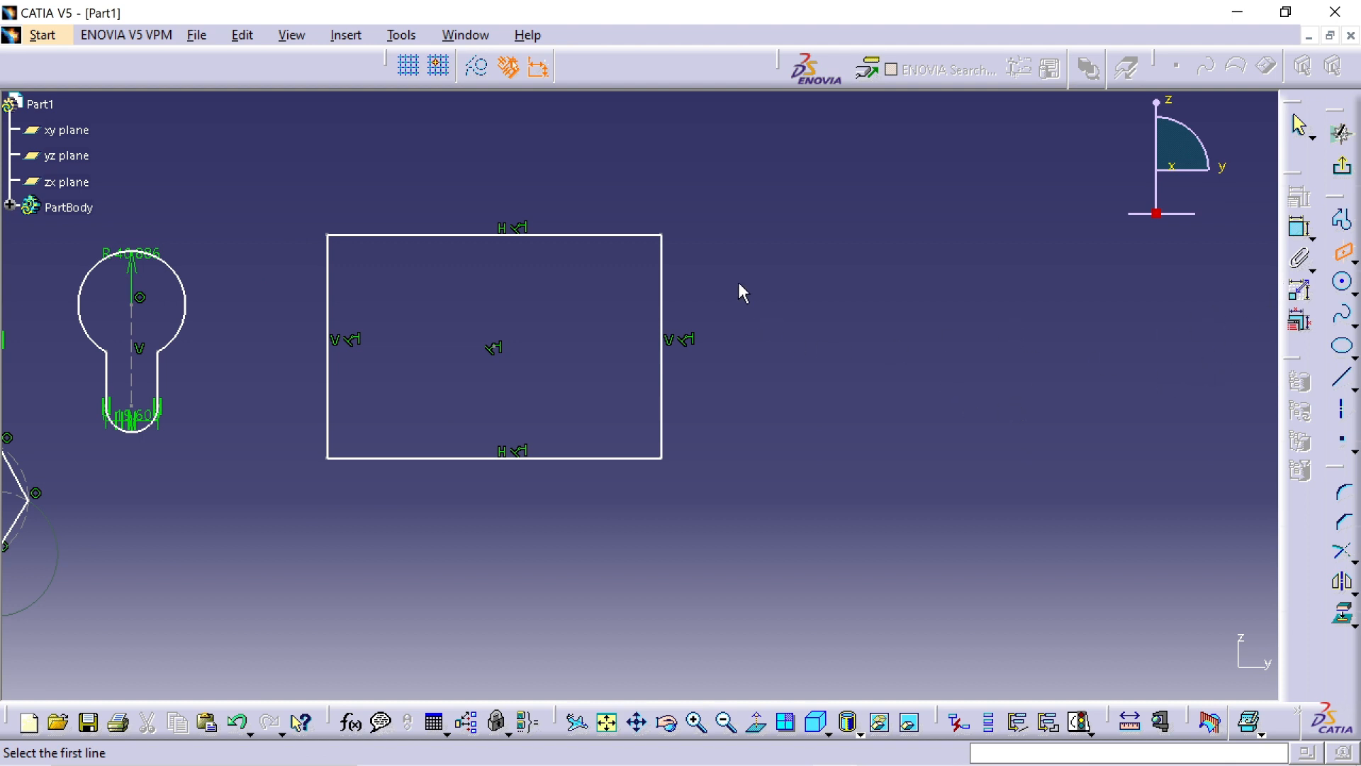
pyautogui.click(654, 235)
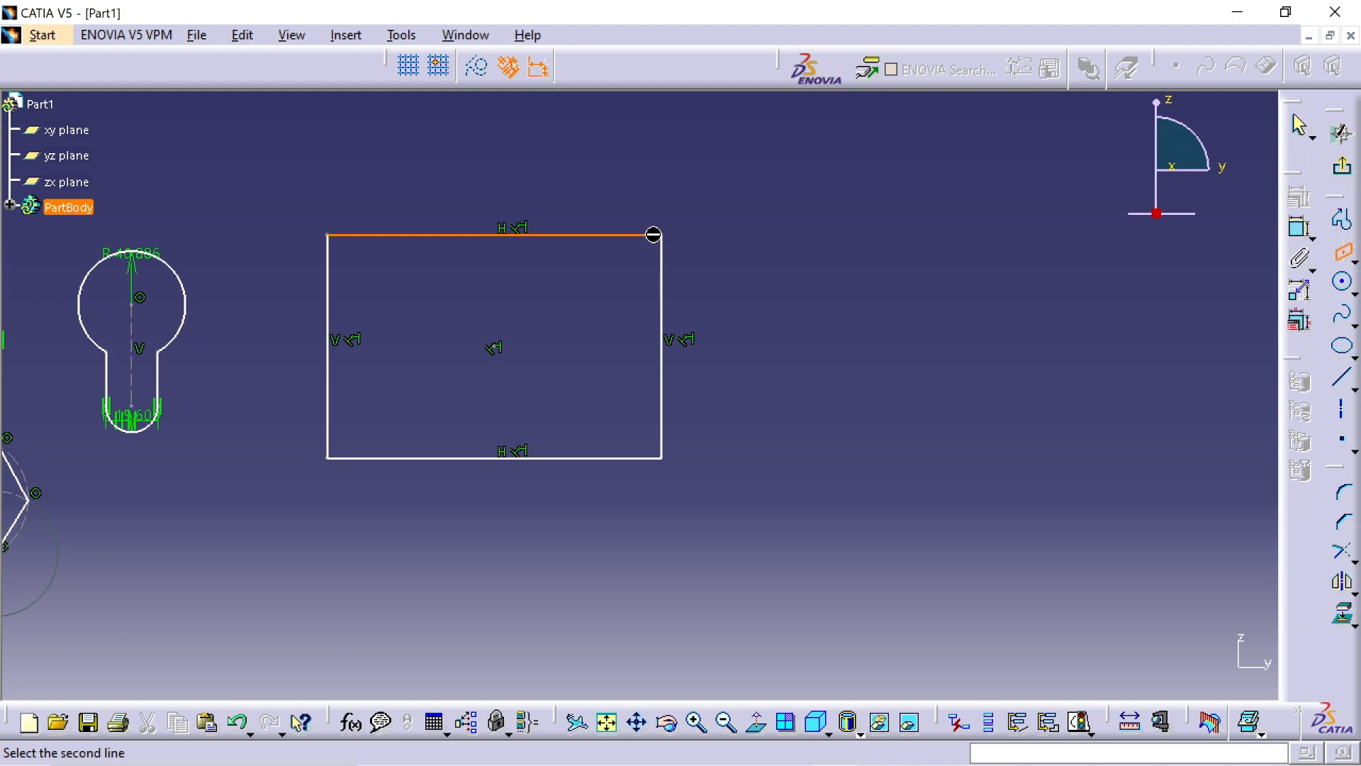
pyautogui.click(663, 280)
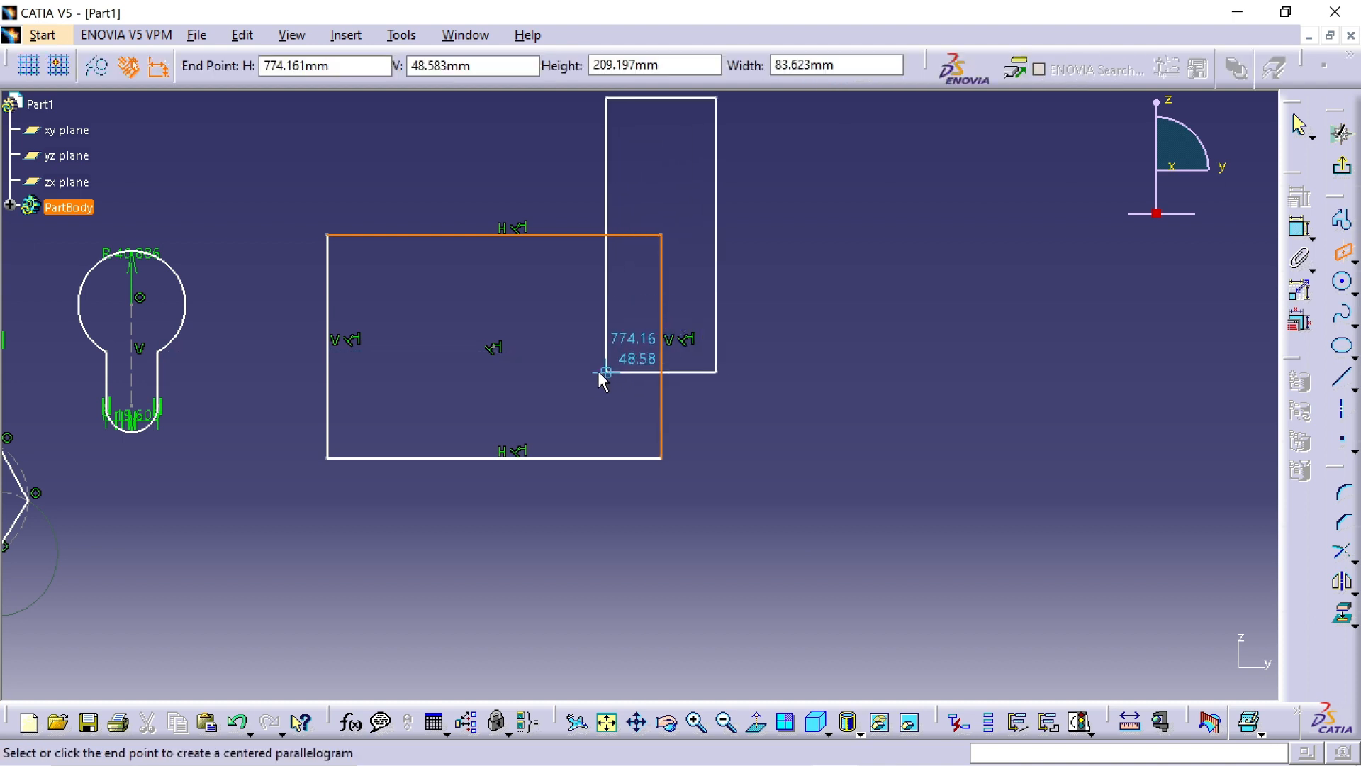
pyautogui.click(552, 360)
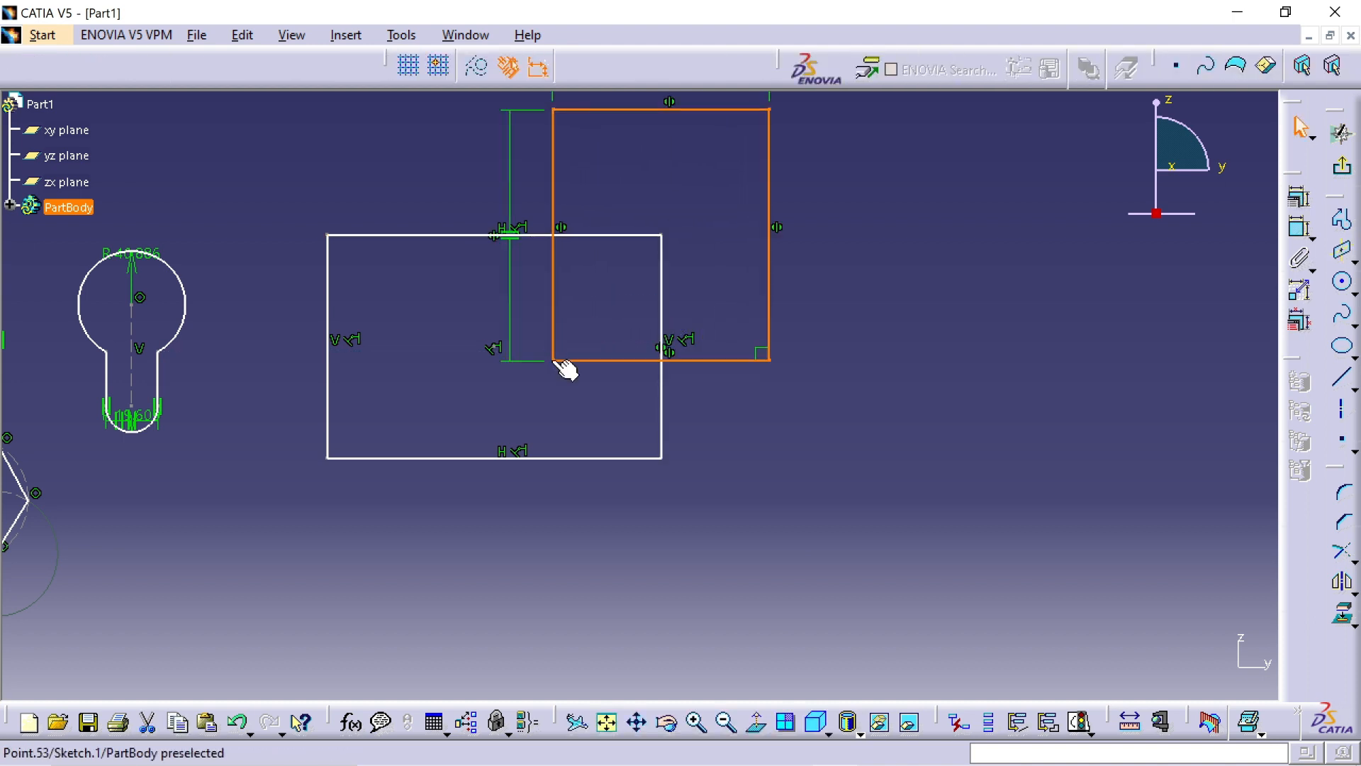
# - Draw a large circle in the empty area to the right of the centered parallelogram, using a centre point and a point on its edge
pyautogui.moveTo(925, 387); pyautogui.dragTo(937, 431, button='middle')
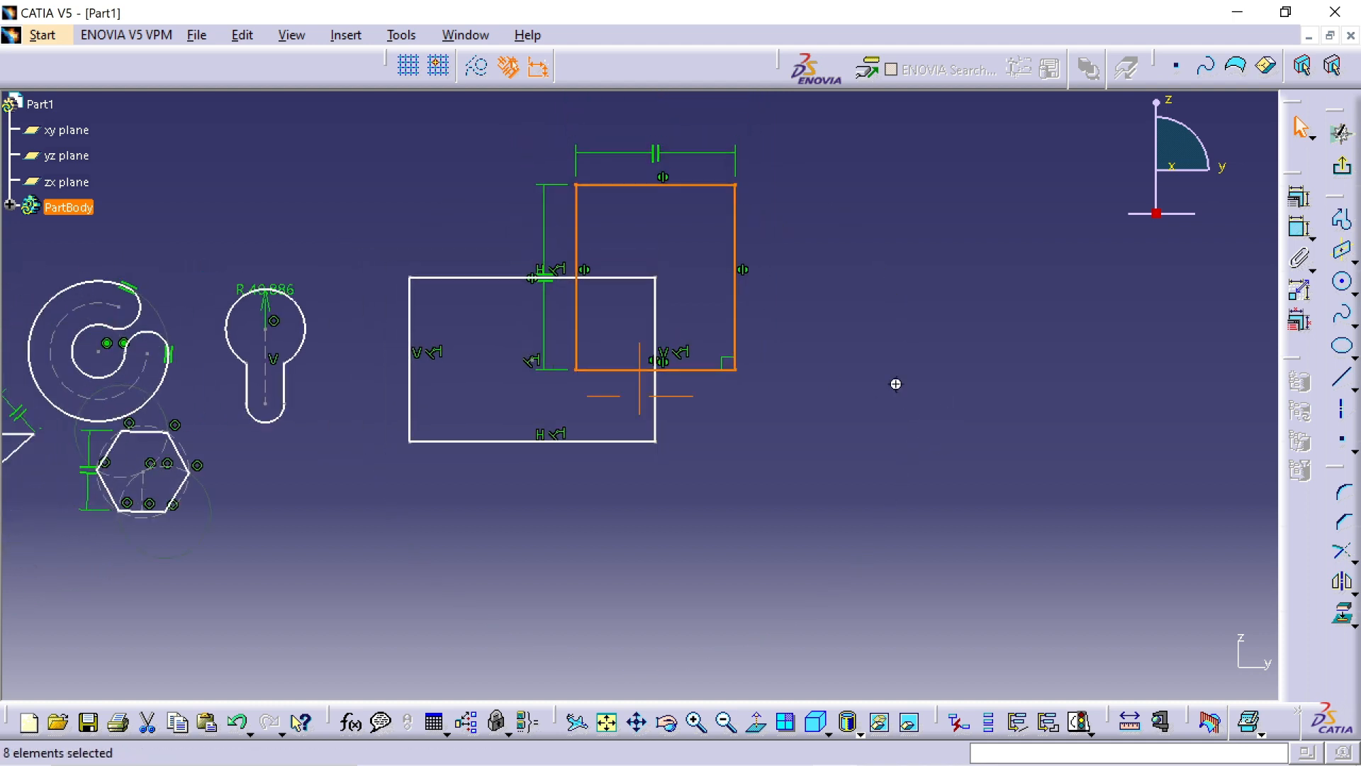
pyautogui.moveTo(896, 382); pyautogui.dragTo(914, 422, button='middle')
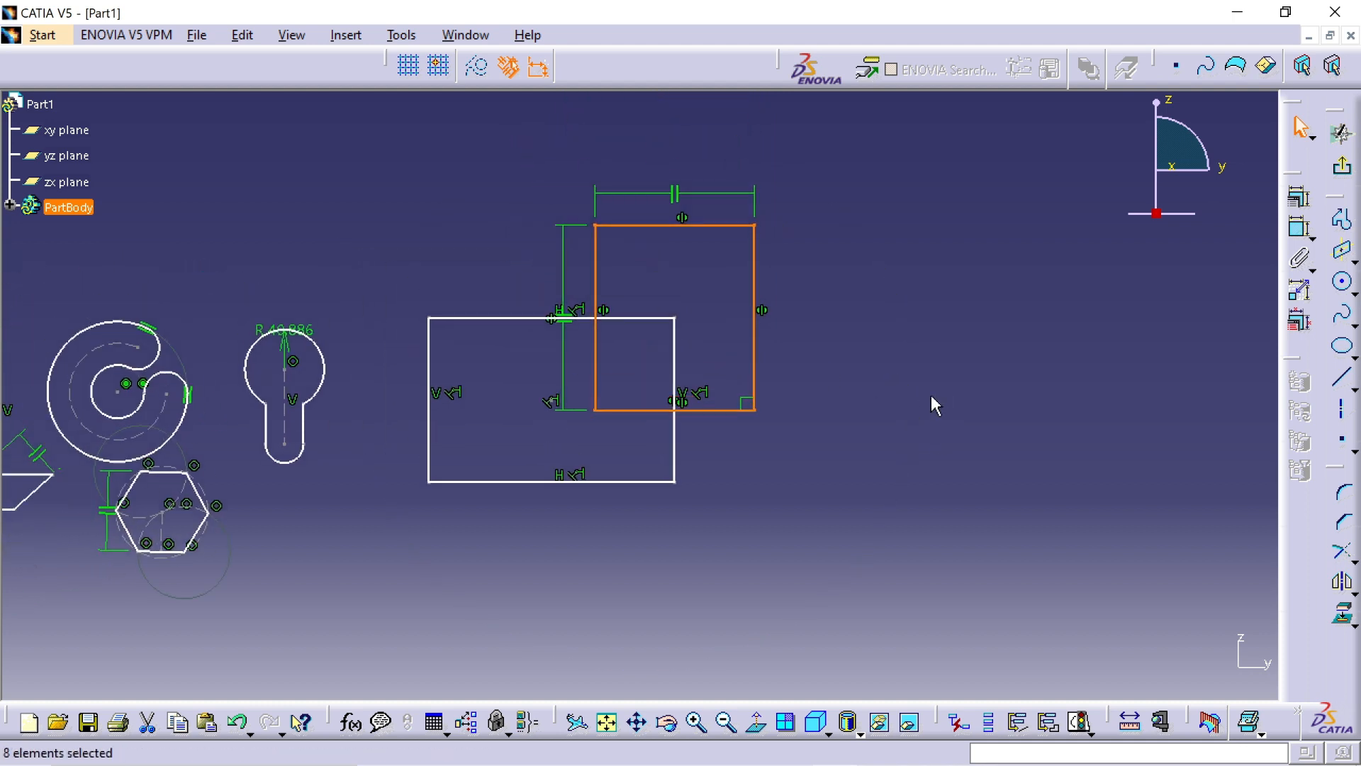
pyautogui.click(1353, 287)
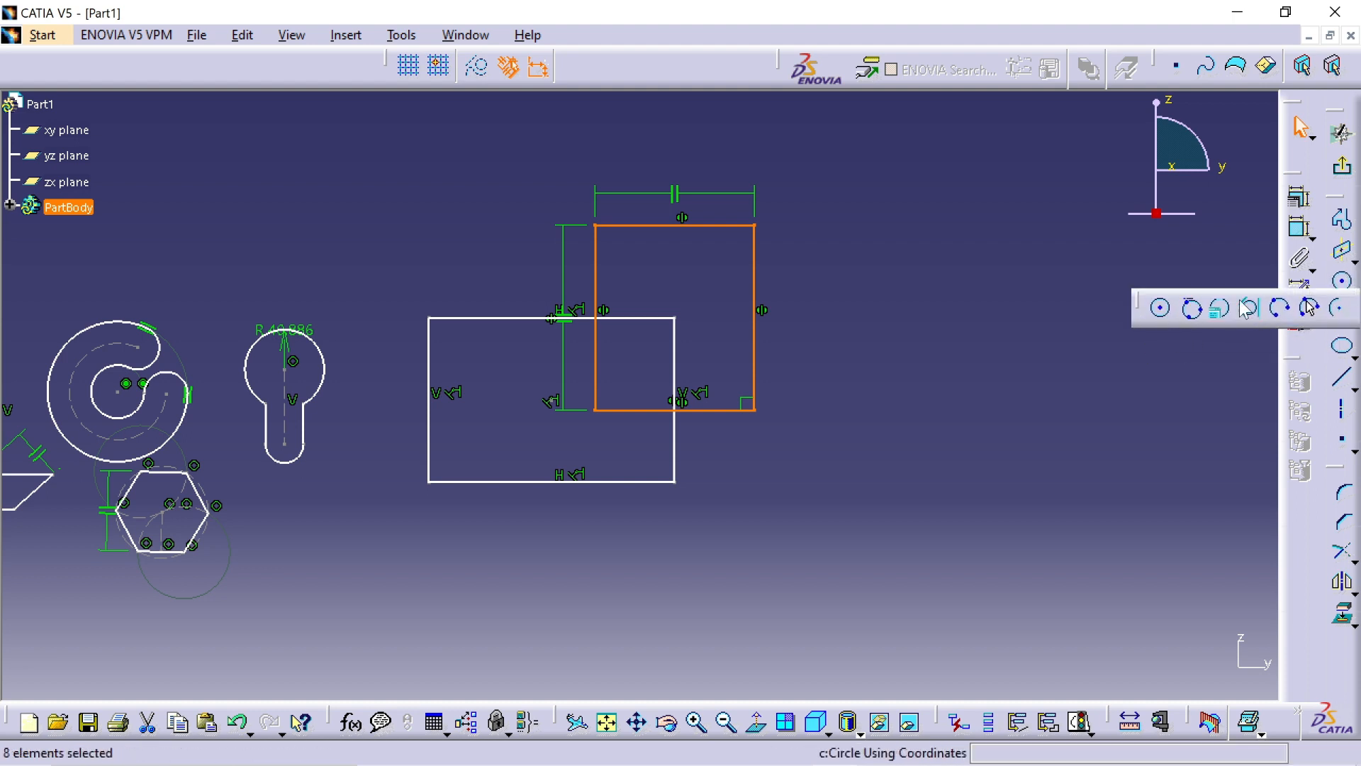
pyautogui.click(1347, 287)
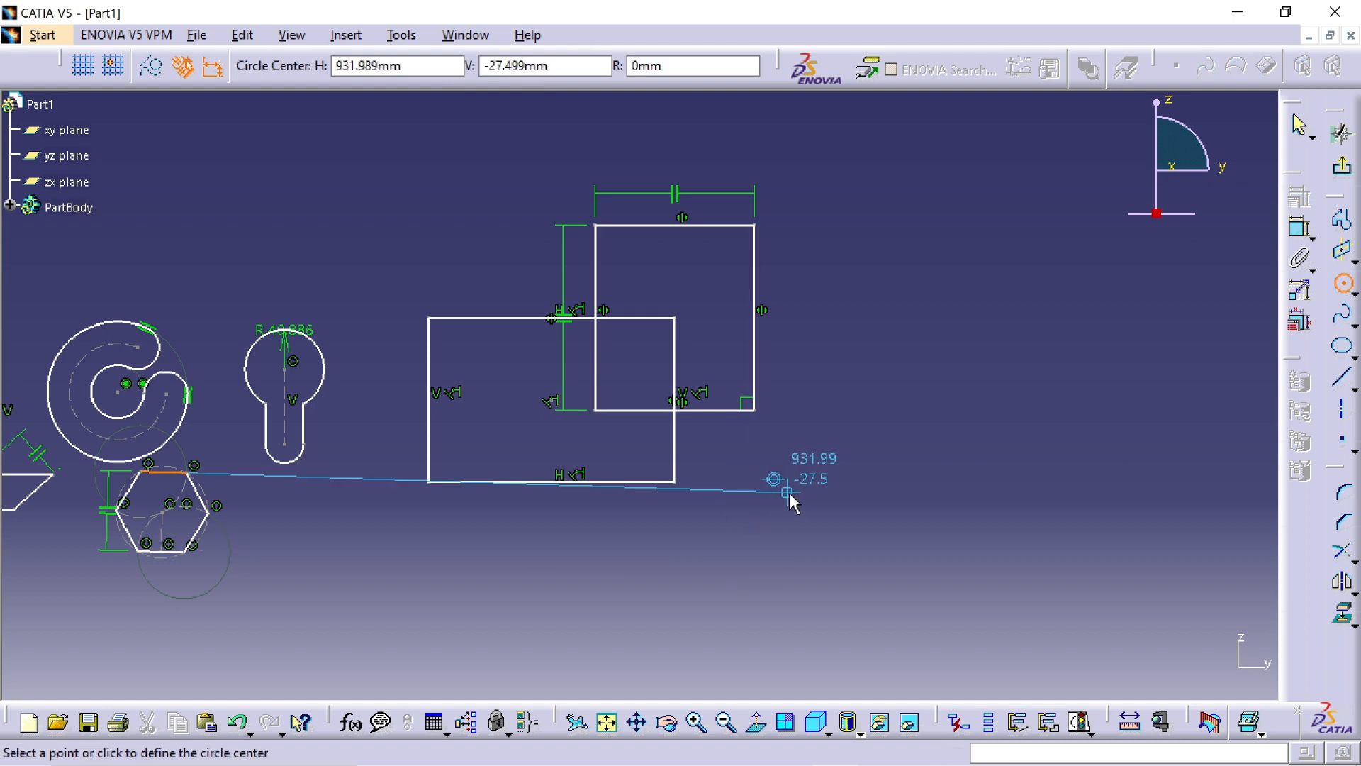
pyautogui.scroll(-1, 885, 466)
pyautogui.moveTo(888, 466); pyautogui.dragTo(786, 472, button='middle')
pyautogui.click(920, 389)
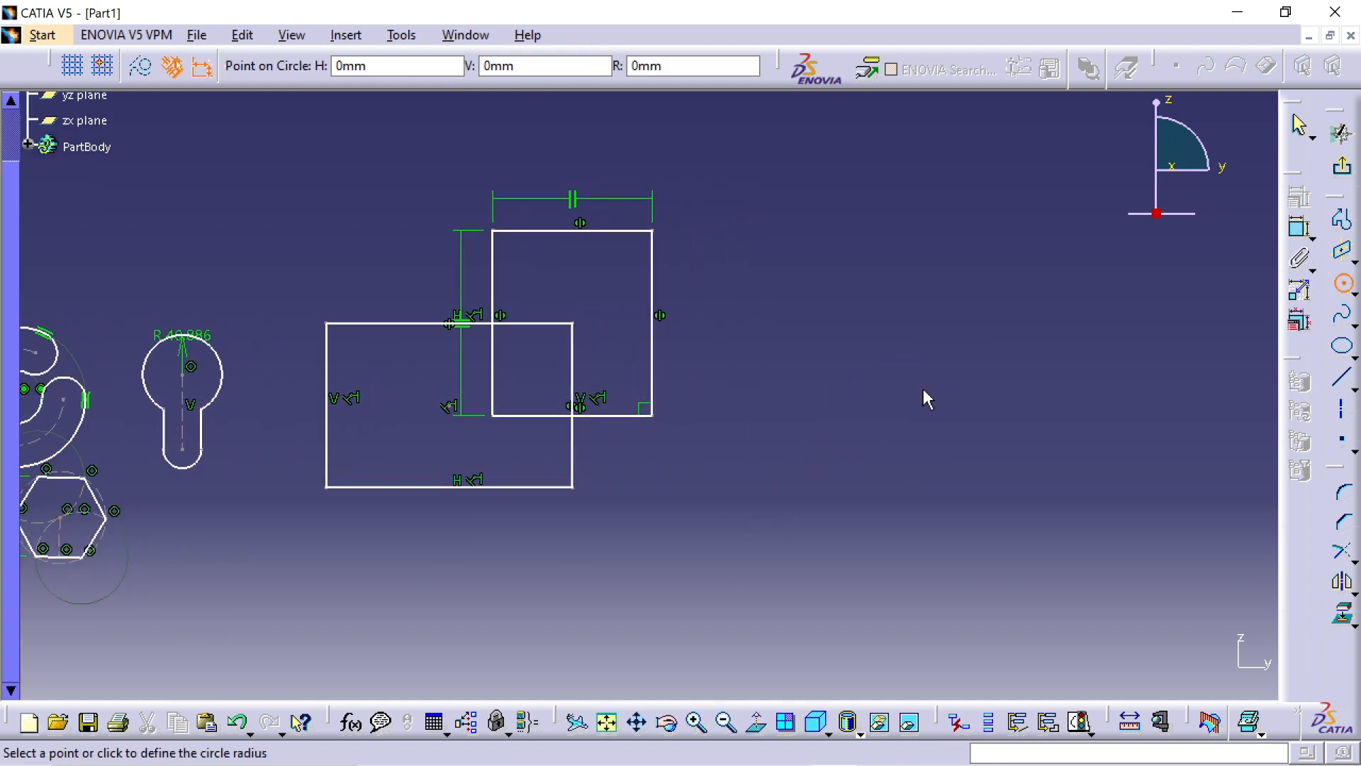
pyautogui.click(987, 530)
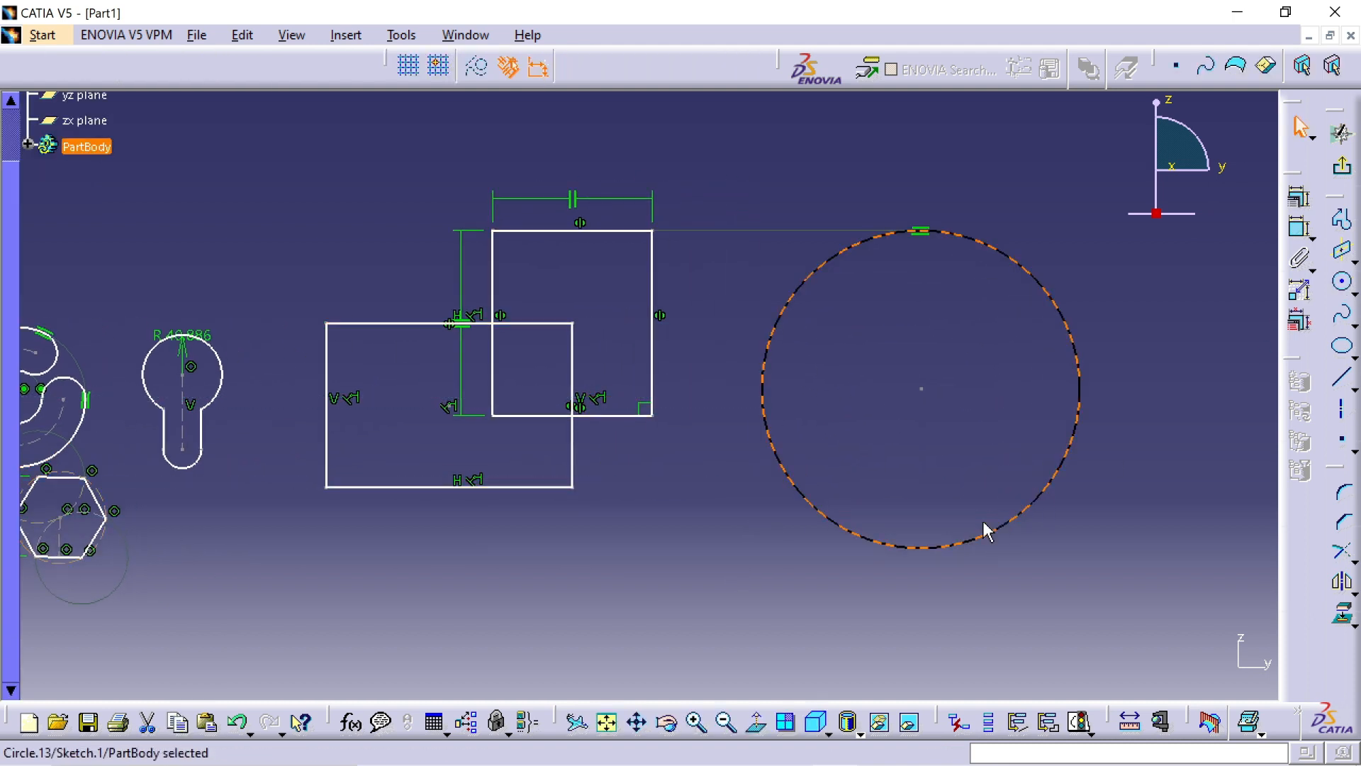
# - Delete all the geometry drawn in the sketch
pyautogui.moveTo(917, 438)
pyautogui.mouseDown(button='middle')
pyautogui.moveTo(951, 500)
pyautogui.moveTo(946, 545)
pyautogui.mouseUp(button='middle')
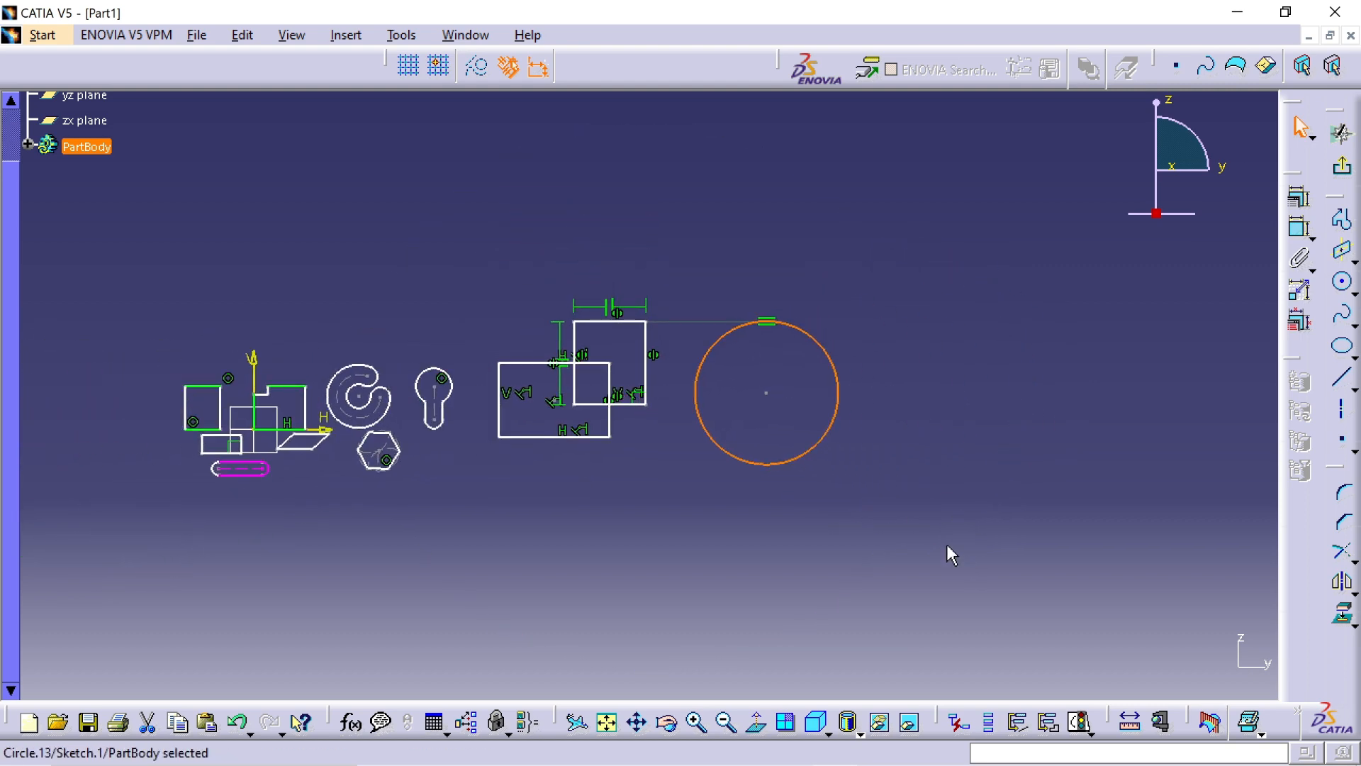
pyautogui.moveTo(749, 535); pyautogui.dragTo(927, 519, button='middle')
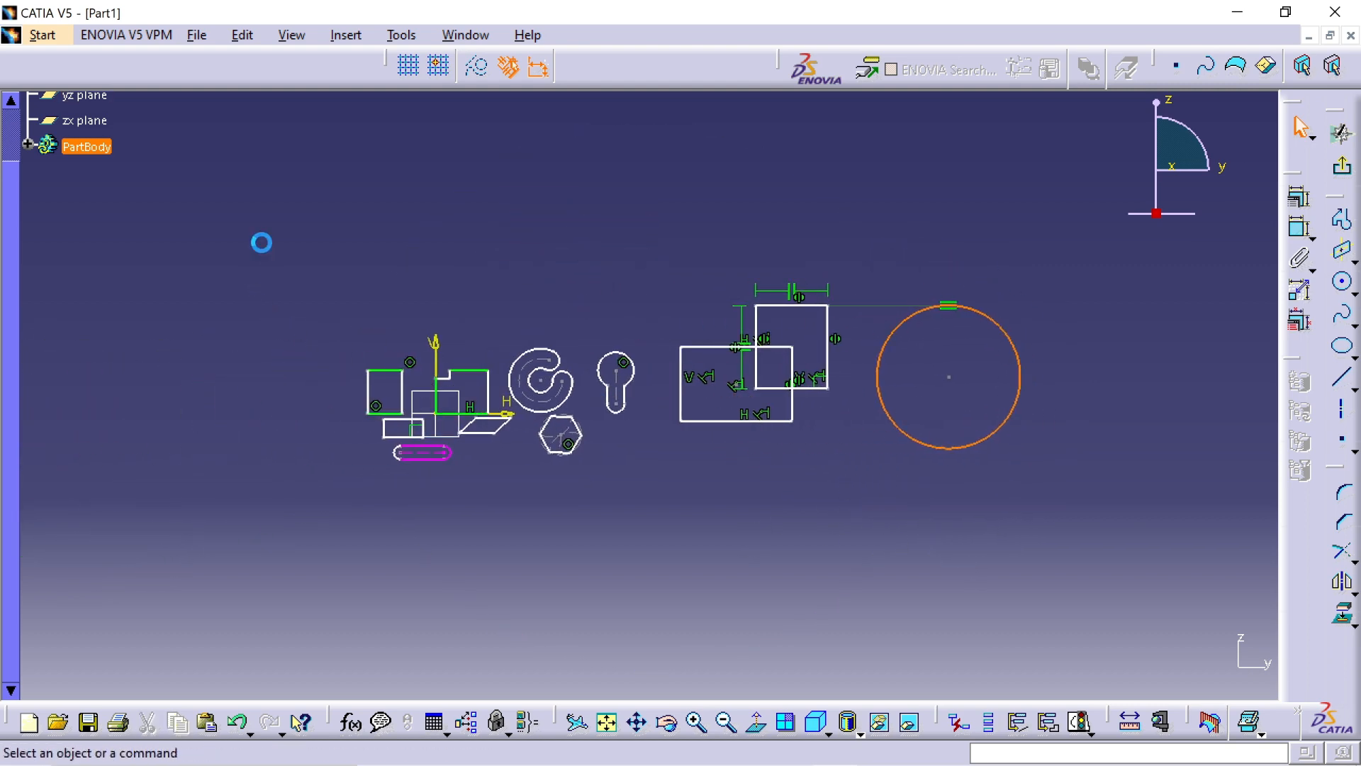
pyautogui.moveTo(262, 245); pyautogui.dragTo(1109, 560)
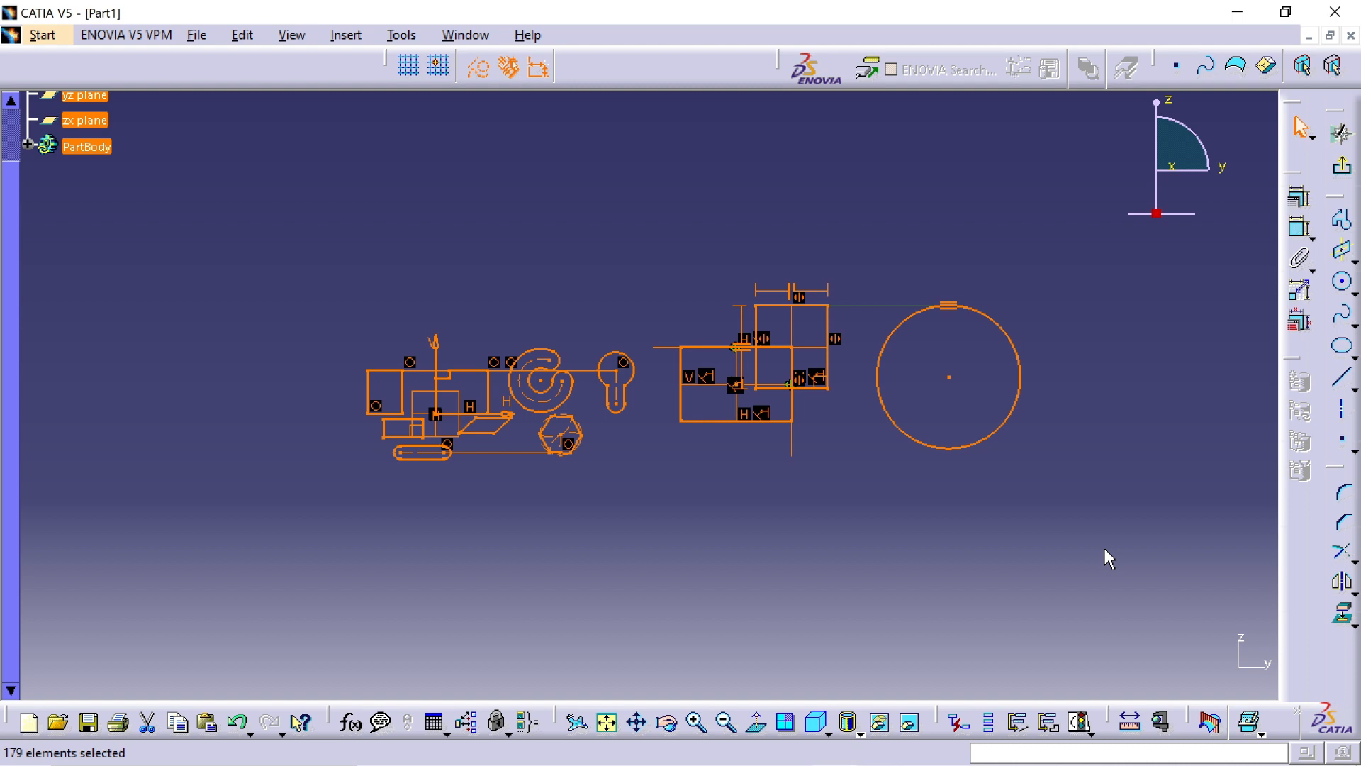
pyautogui.press('Delete')
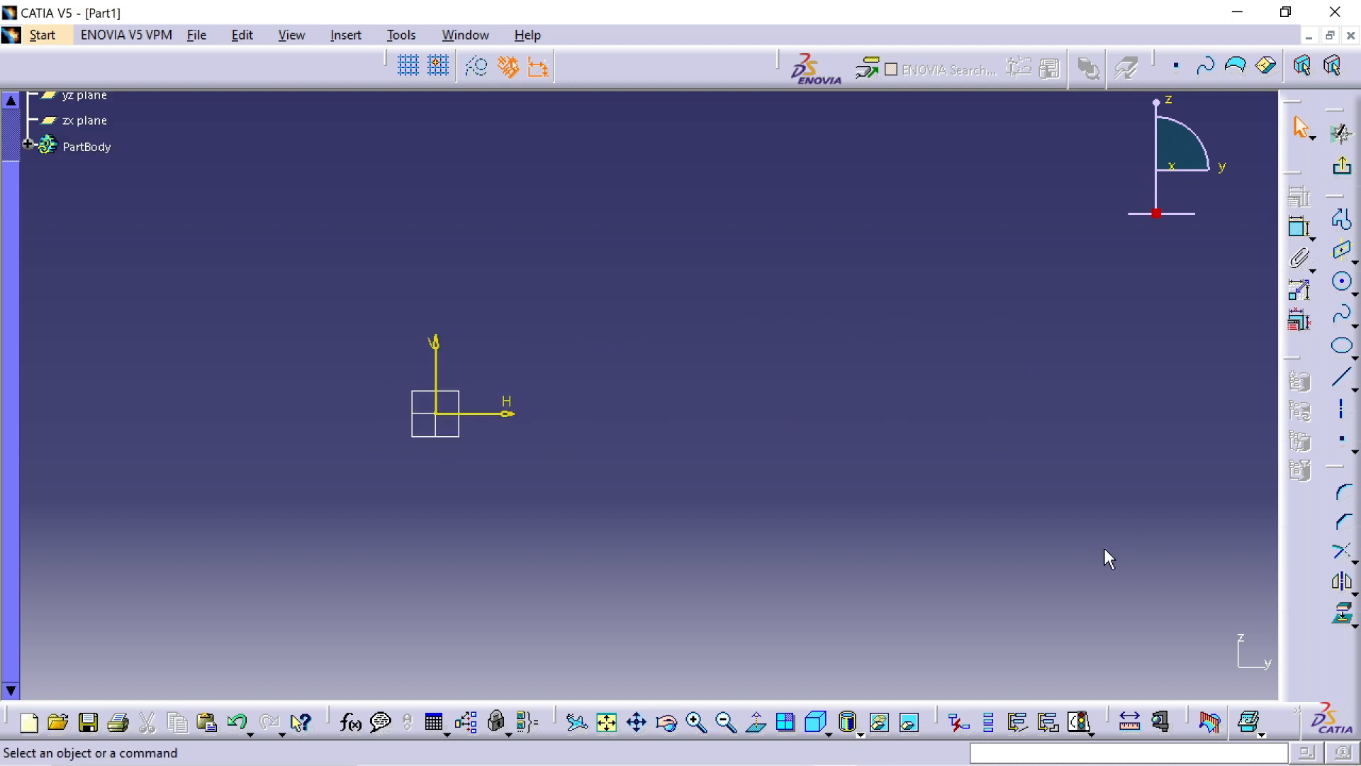
# - Draw a circle centred on the sketch origin, about 710 mm in diameter
pyautogui.moveTo(893, 532)
pyautogui.mouseDown(button='middle')
pyautogui.moveTo(987, 446)
pyautogui.moveTo(1115, 447)
pyautogui.mouseUp(button='middle')
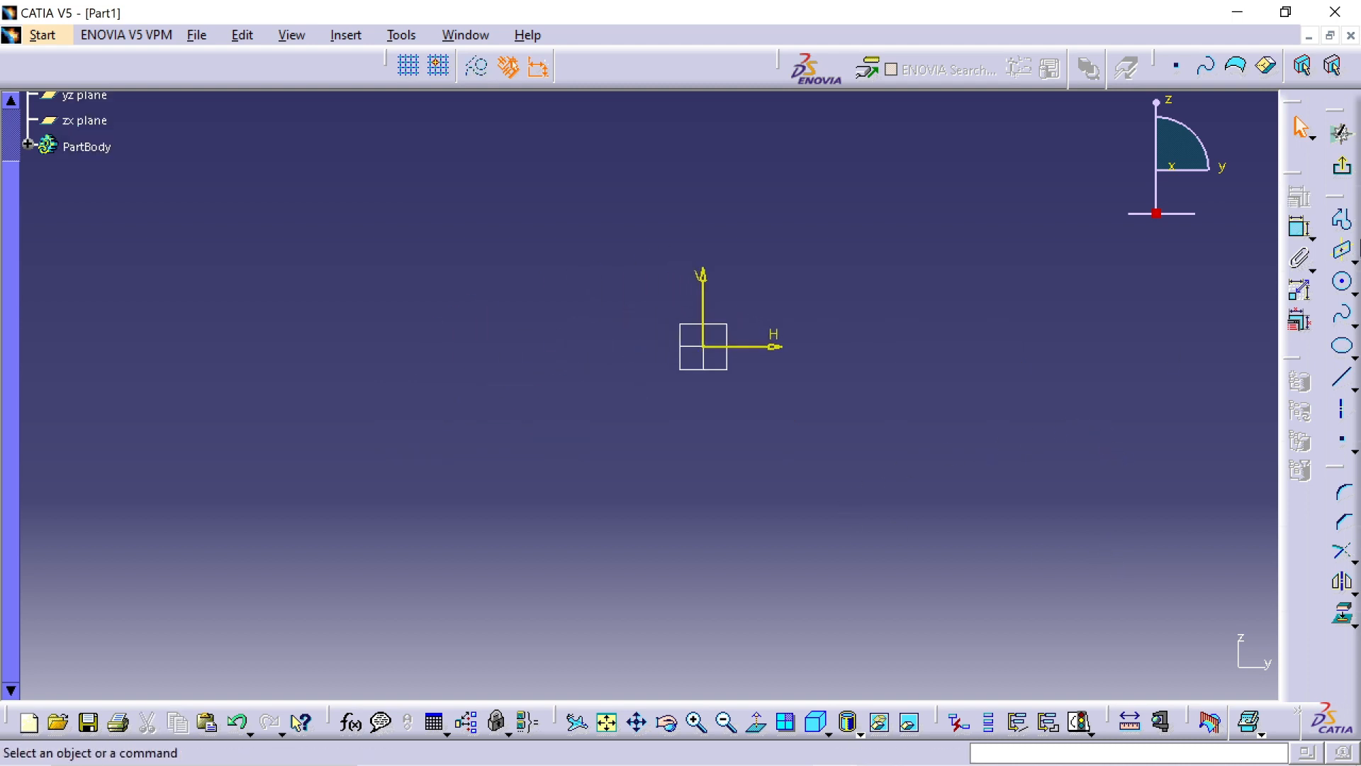
pyautogui.click(1343, 283)
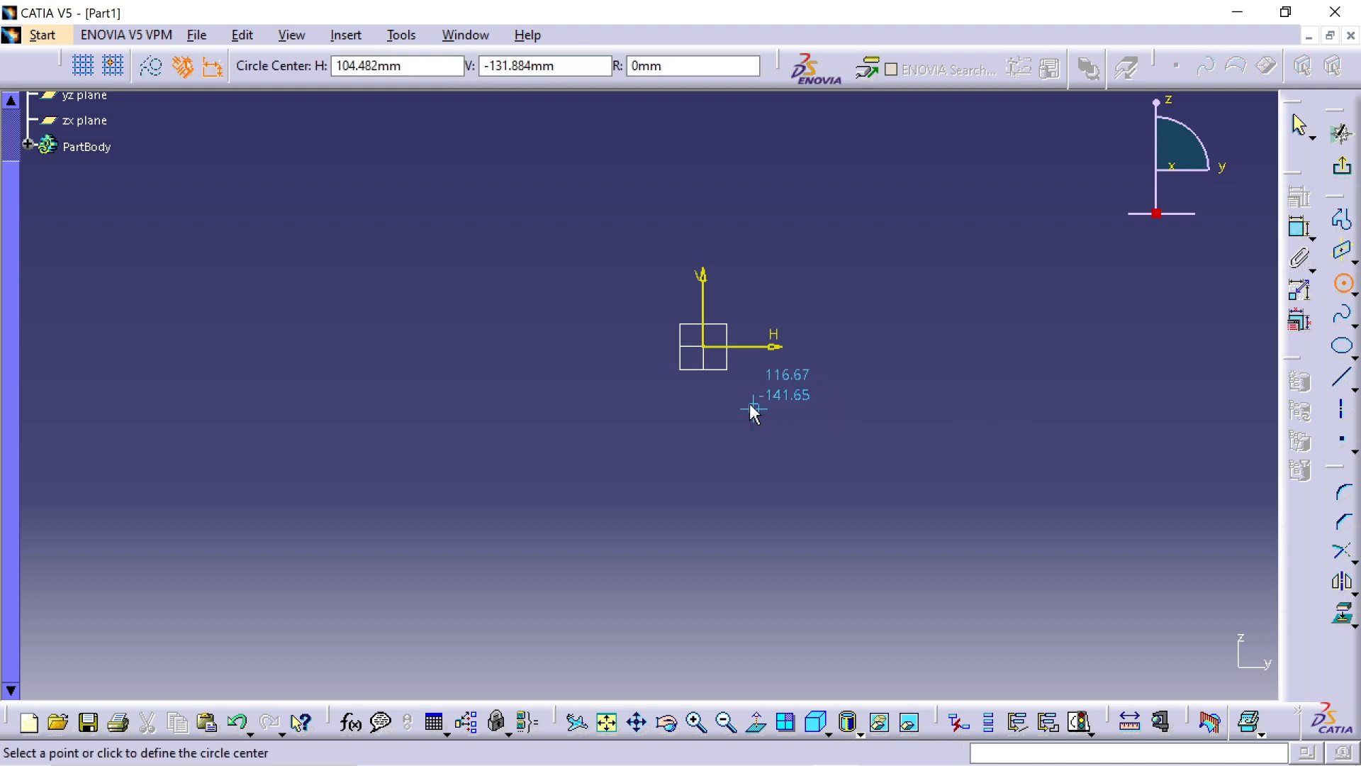
pyautogui.click(705, 347)
pyautogui.click(744, 497)
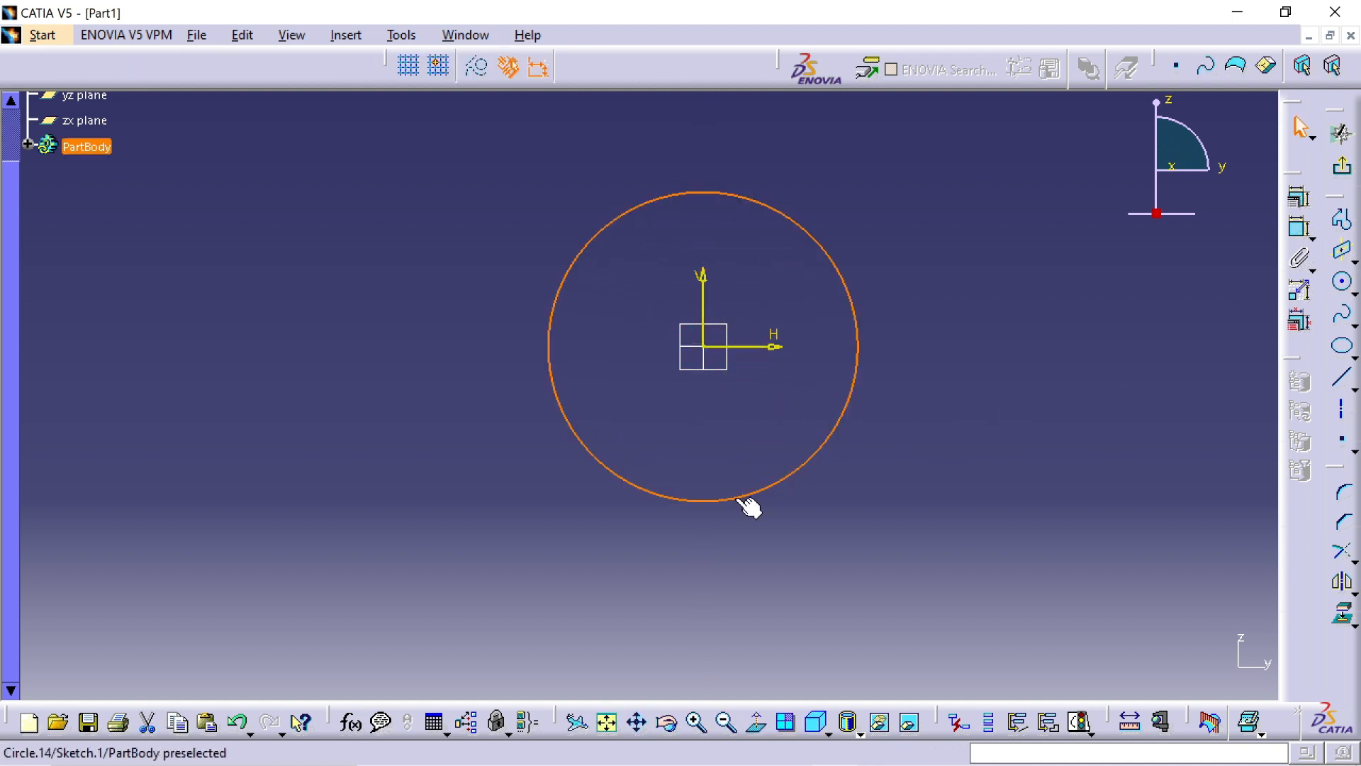
pyautogui.click(880, 512)
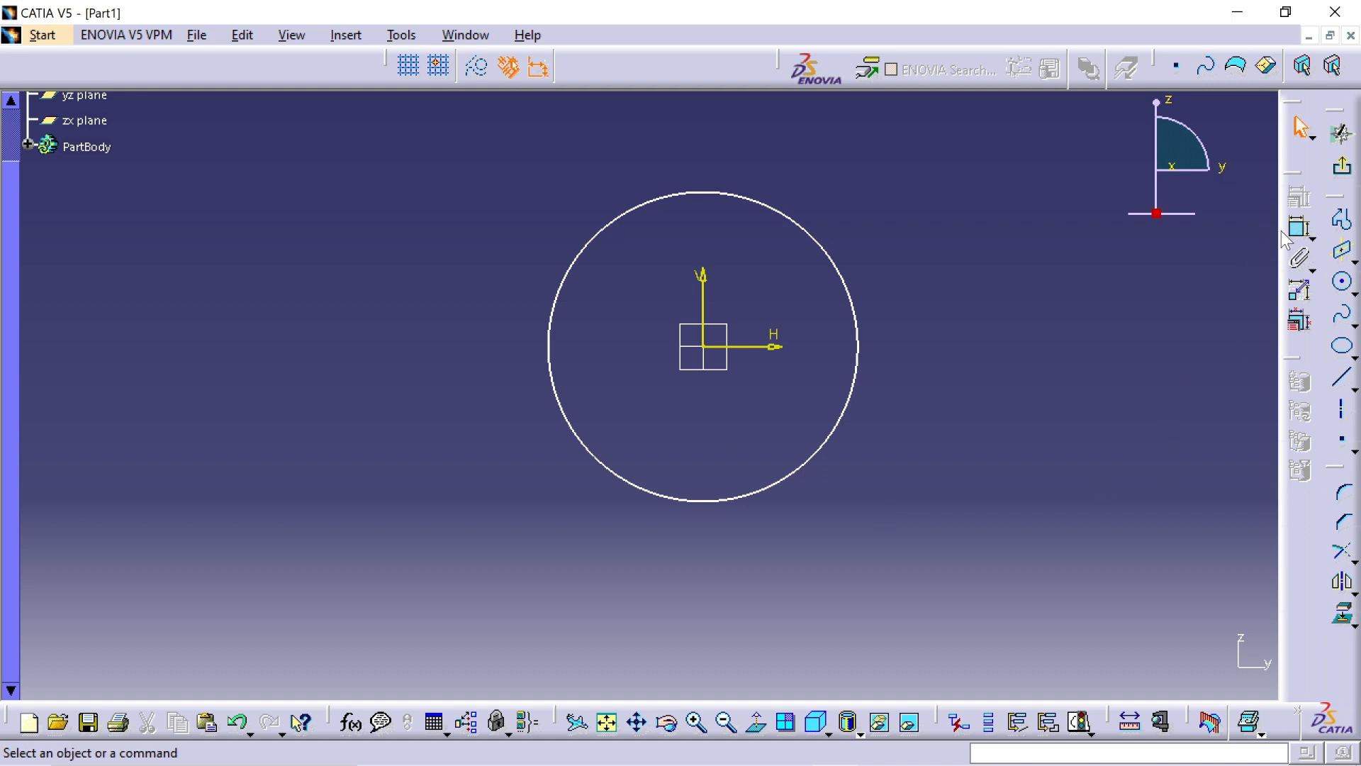
# - Dimension the circle's diameter and set it to 1000 mm
pyautogui.click(1298, 227)
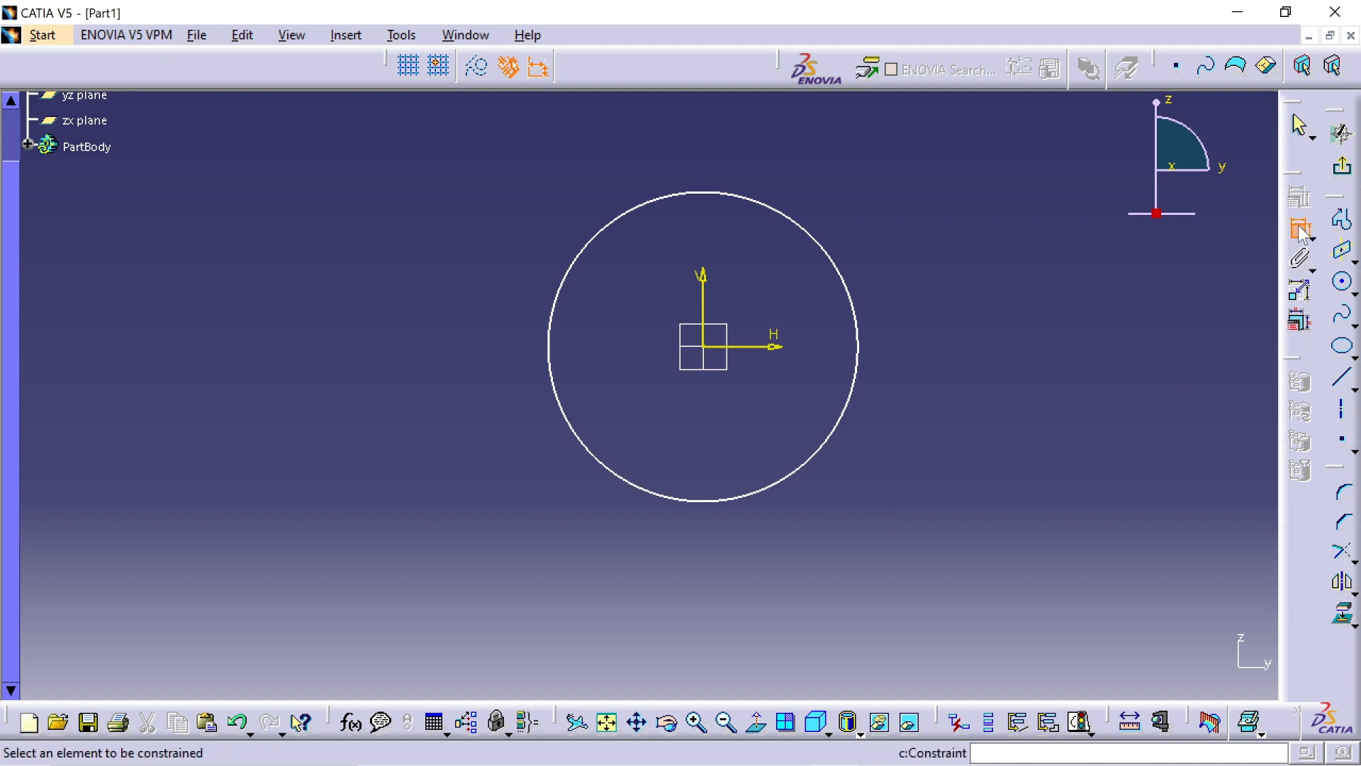
pyautogui.click(841, 267)
pyautogui.click(906, 234)
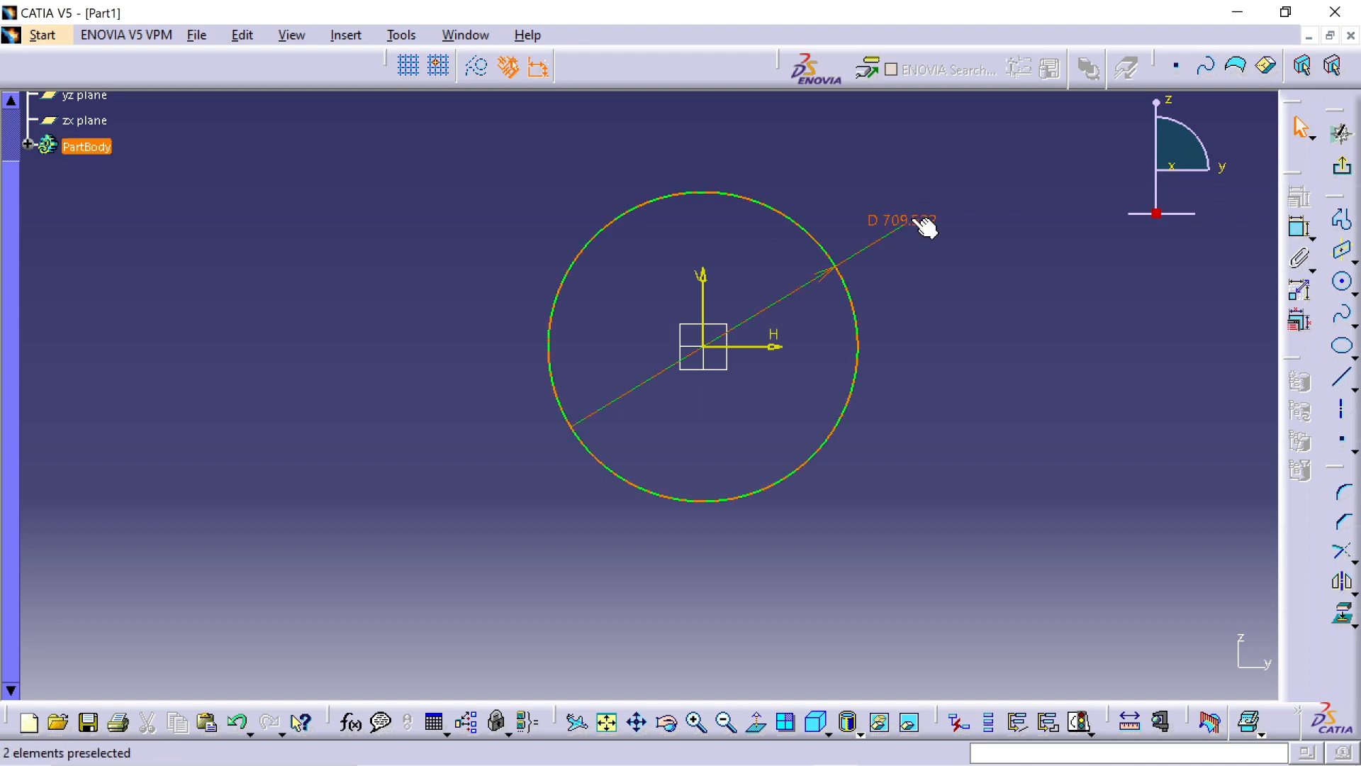
pyautogui.doubleClick(920, 224)
pyautogui.write('1000')
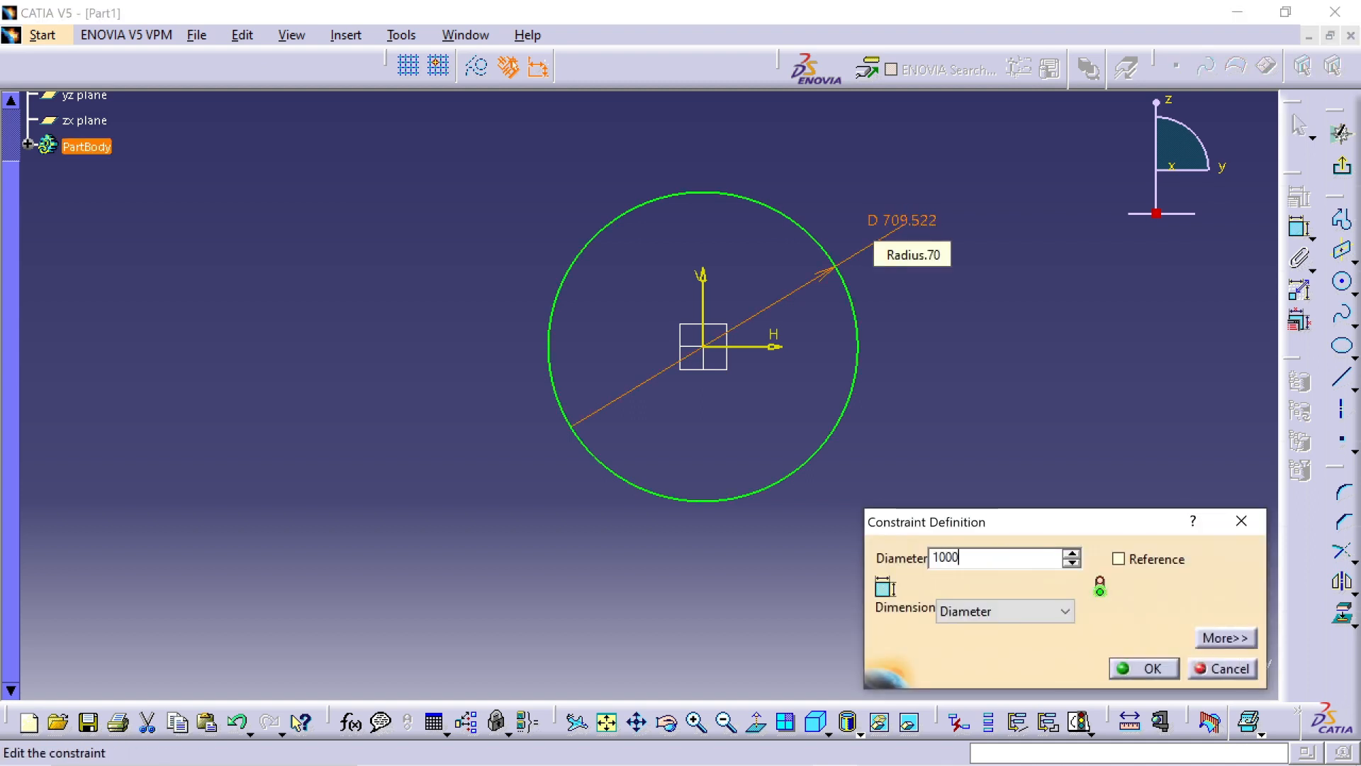
pyautogui.press('Return')
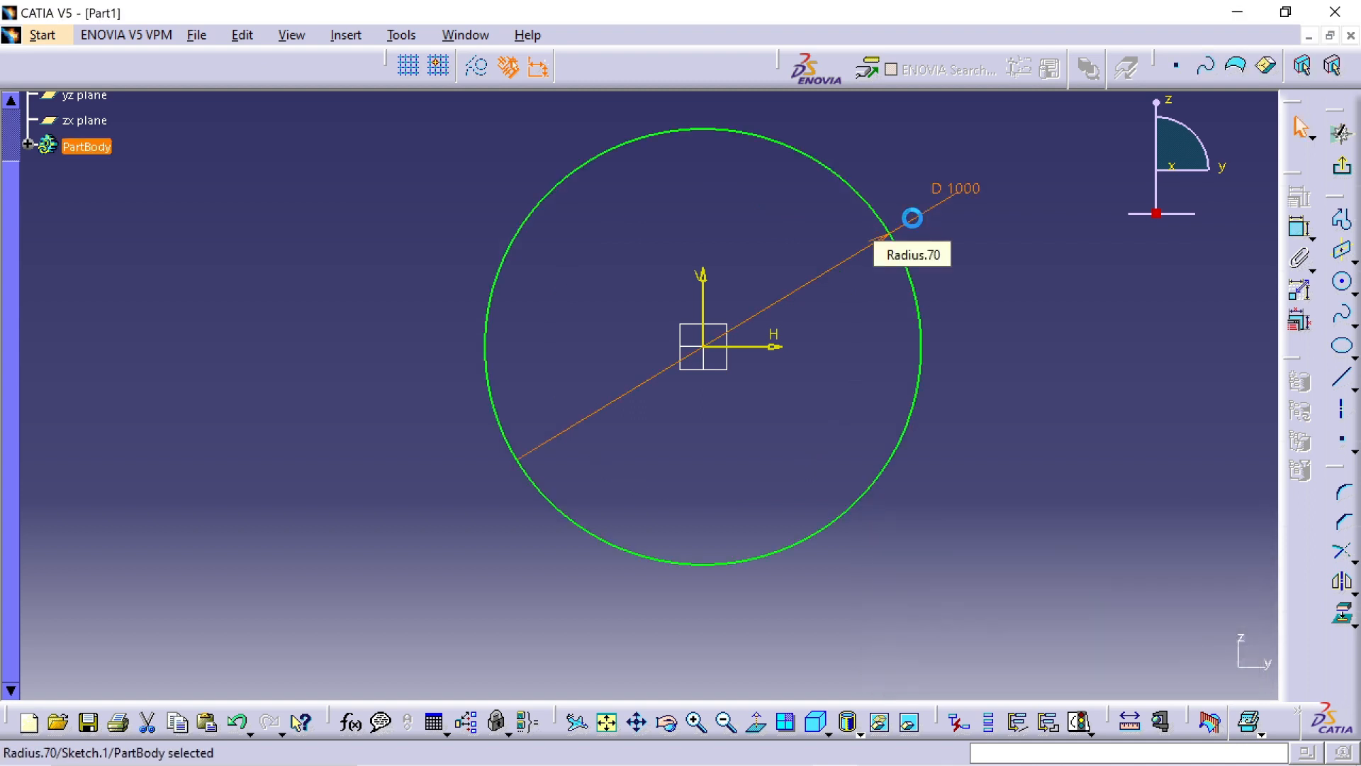
pyautogui.click(1014, 264)
# - Draw a three-point circle in the empty area to the right of the 1000 mm circle
pyautogui.moveTo(992, 276)
pyautogui.mouseDown(button='middle')
pyautogui.moveTo(926, 312)
pyautogui.moveTo(738, 371)
pyautogui.mouseUp(button='middle')
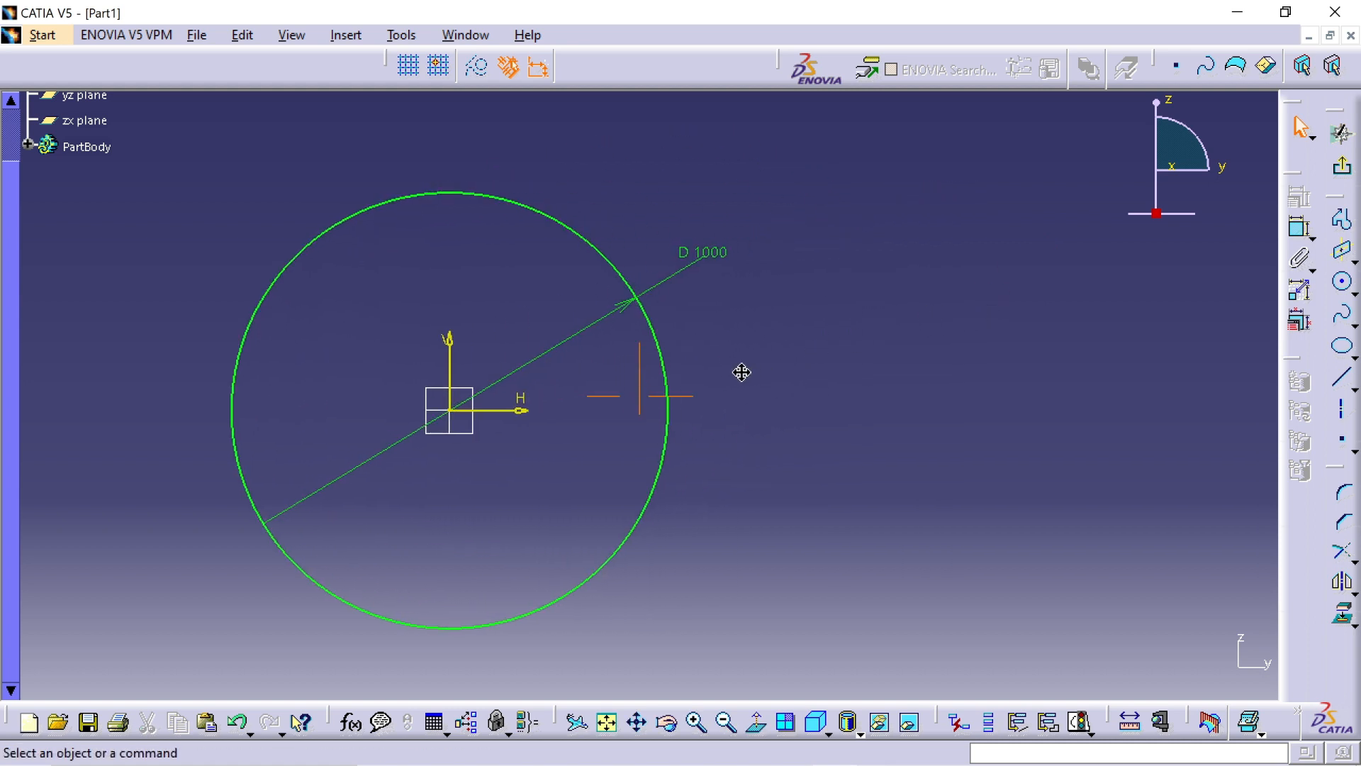
pyautogui.click(1354, 291)
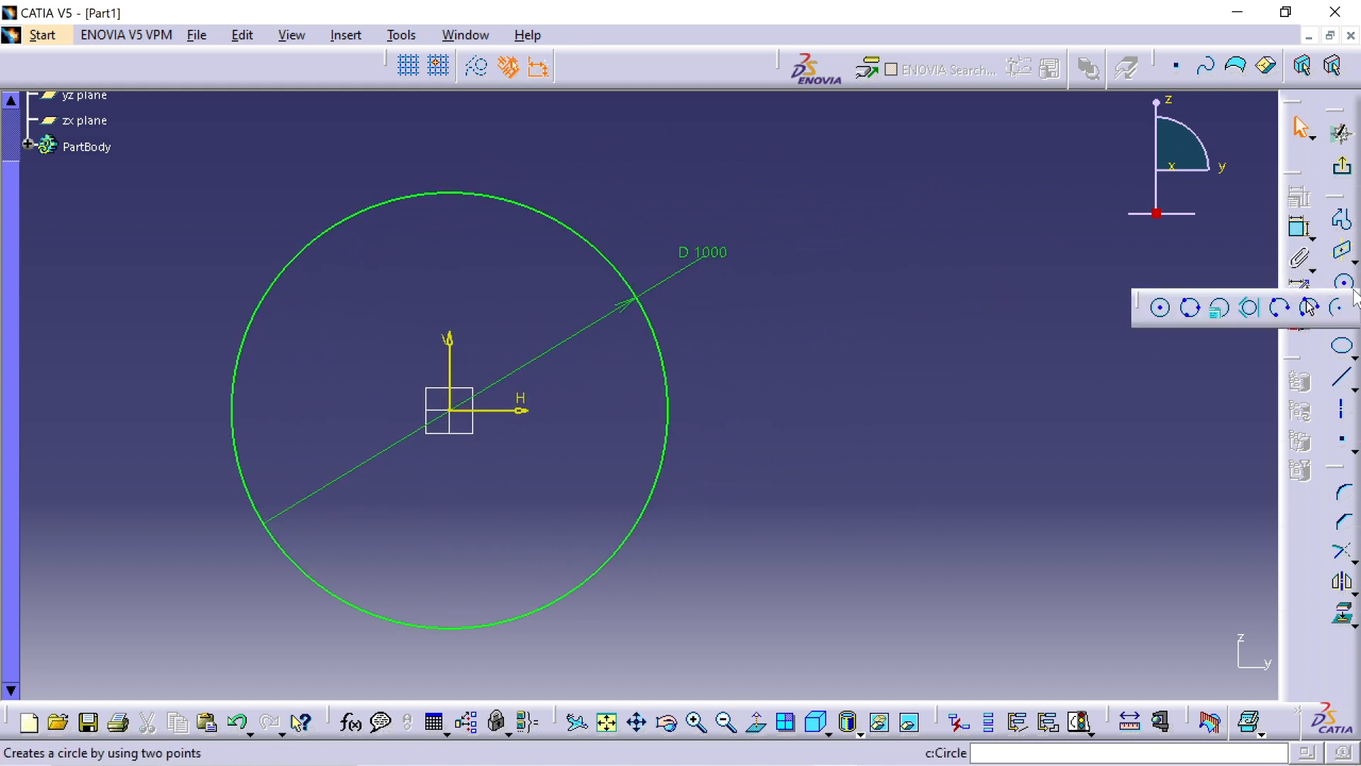
pyautogui.click(1191, 310)
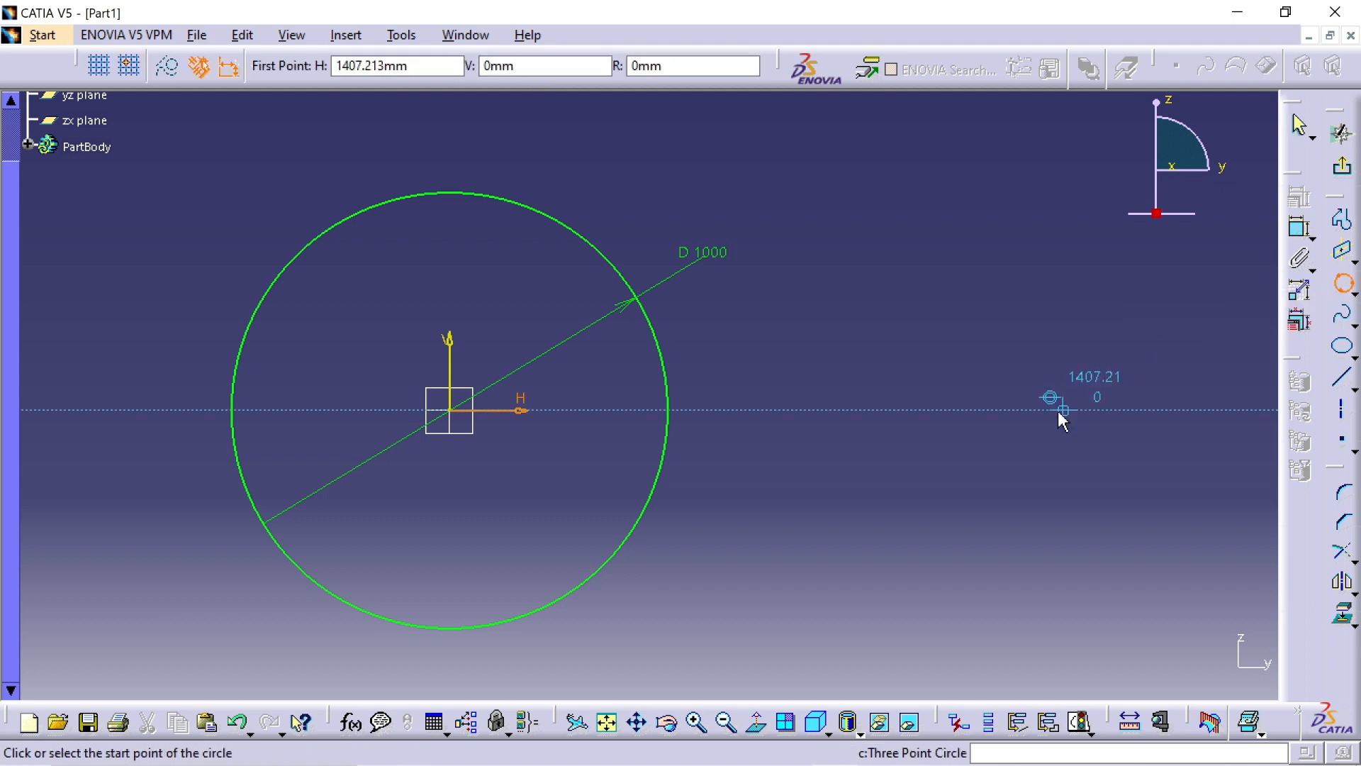
pyautogui.click(919, 299)
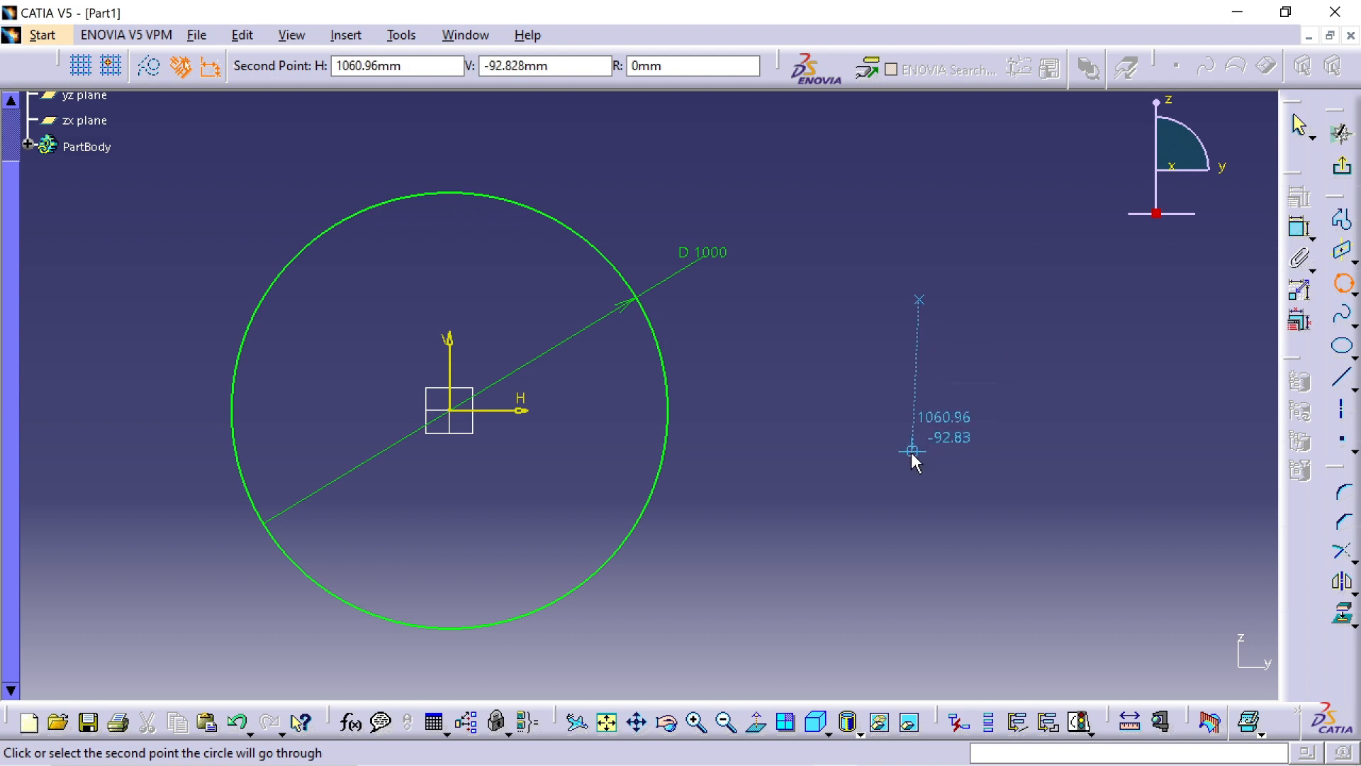
pyautogui.click(927, 462)
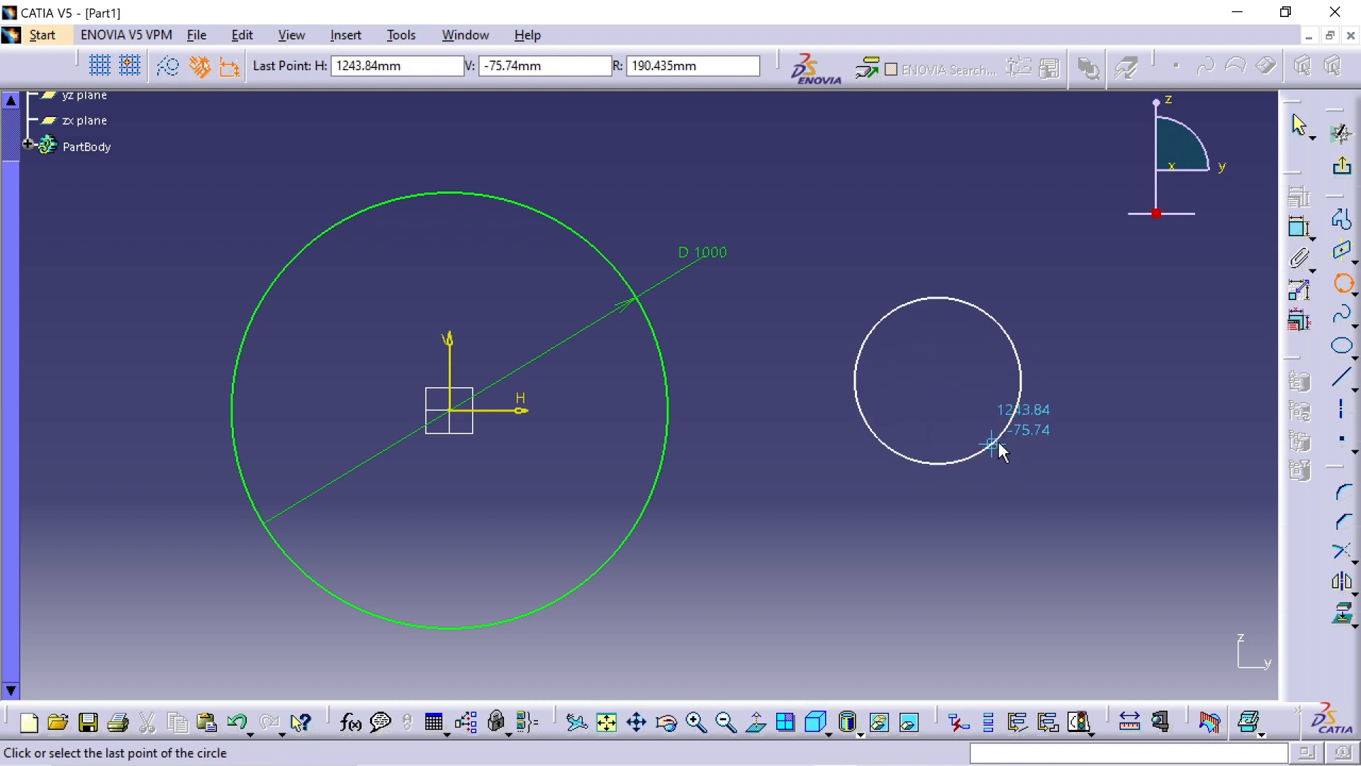
pyautogui.click(1148, 297)
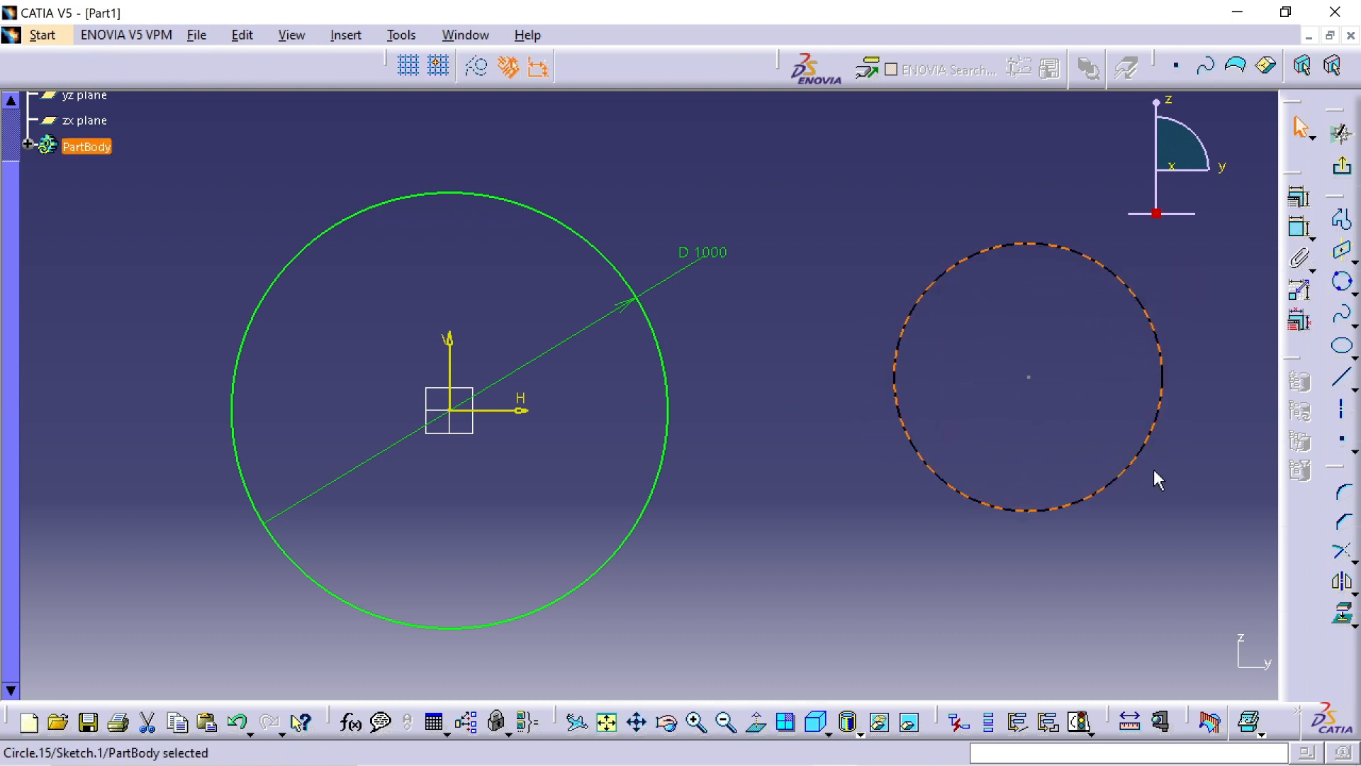
pyautogui.moveTo(1189, 504); pyautogui.dragTo(924, 508, button='middle')
pyautogui.click(1130, 416)
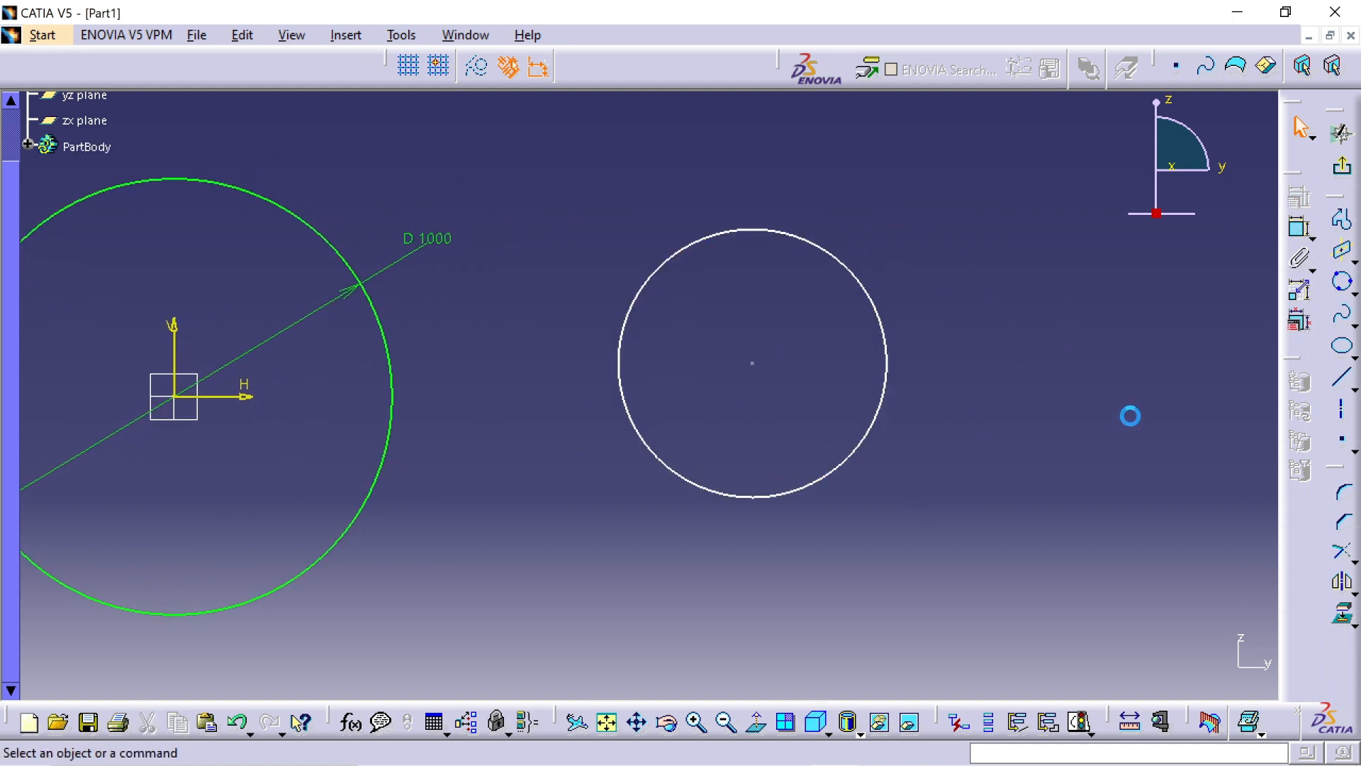
# - Start defining a circle by coordinates
pyautogui.click(1353, 293)
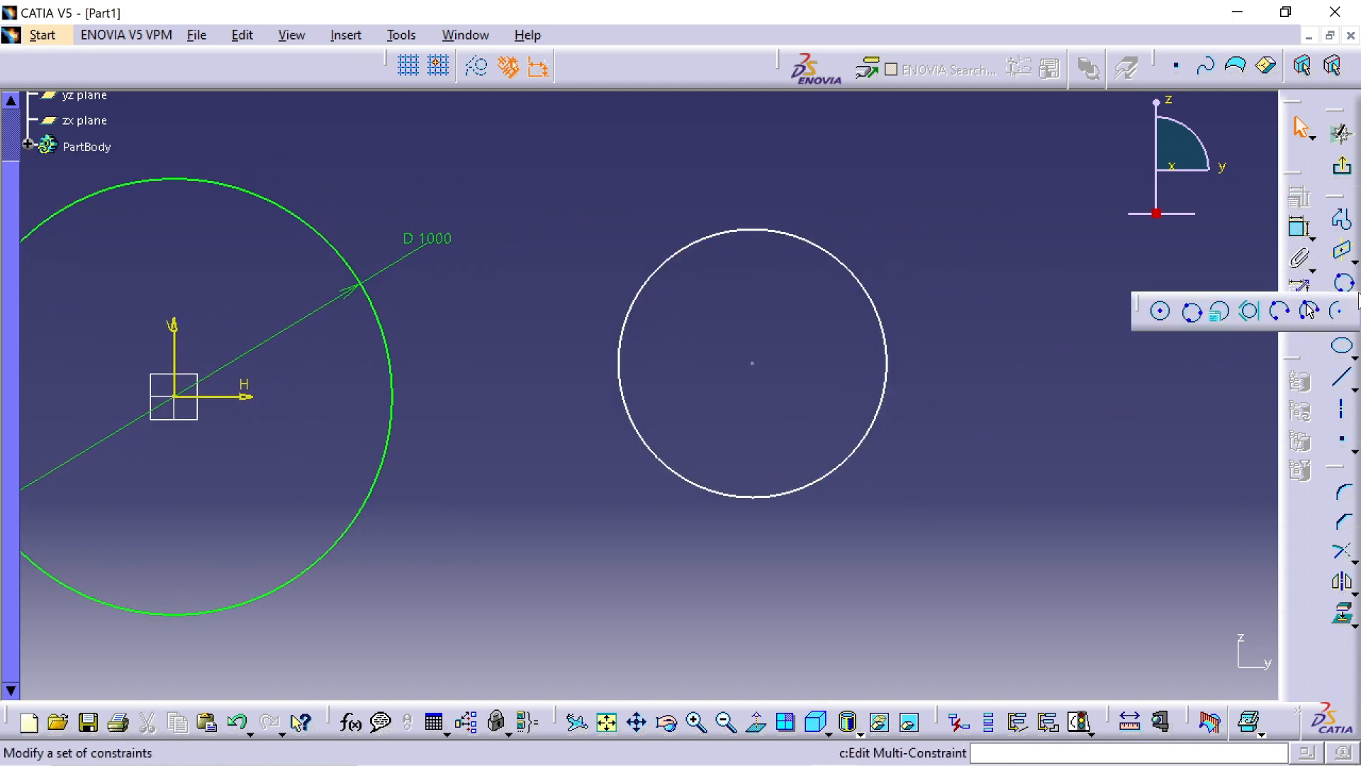
pyautogui.click(1220, 312)
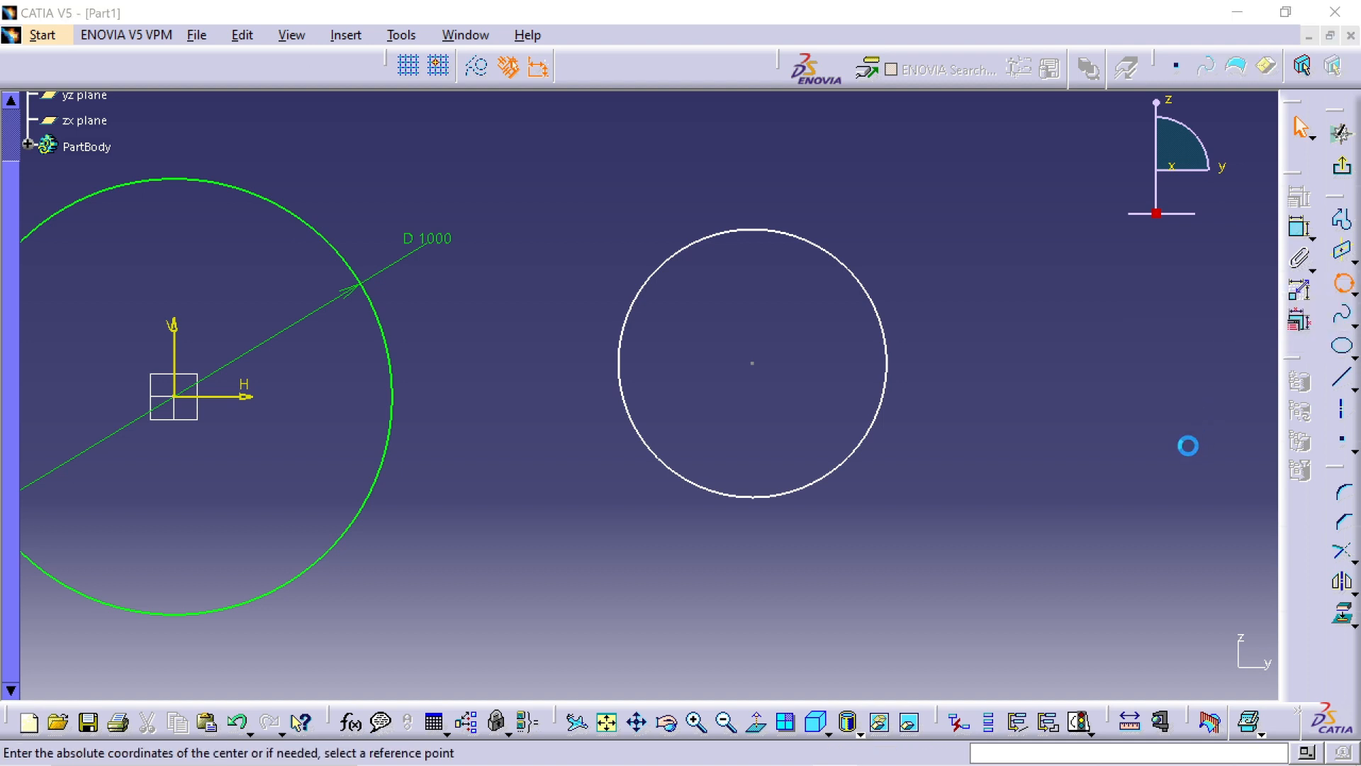
pyautogui.moveTo(922, 468)
pyautogui.mouseDown(button='middle')
pyautogui.moveTo(929, 416)
pyautogui.moveTo(593, 435)
pyautogui.mouseUp(button='middle')
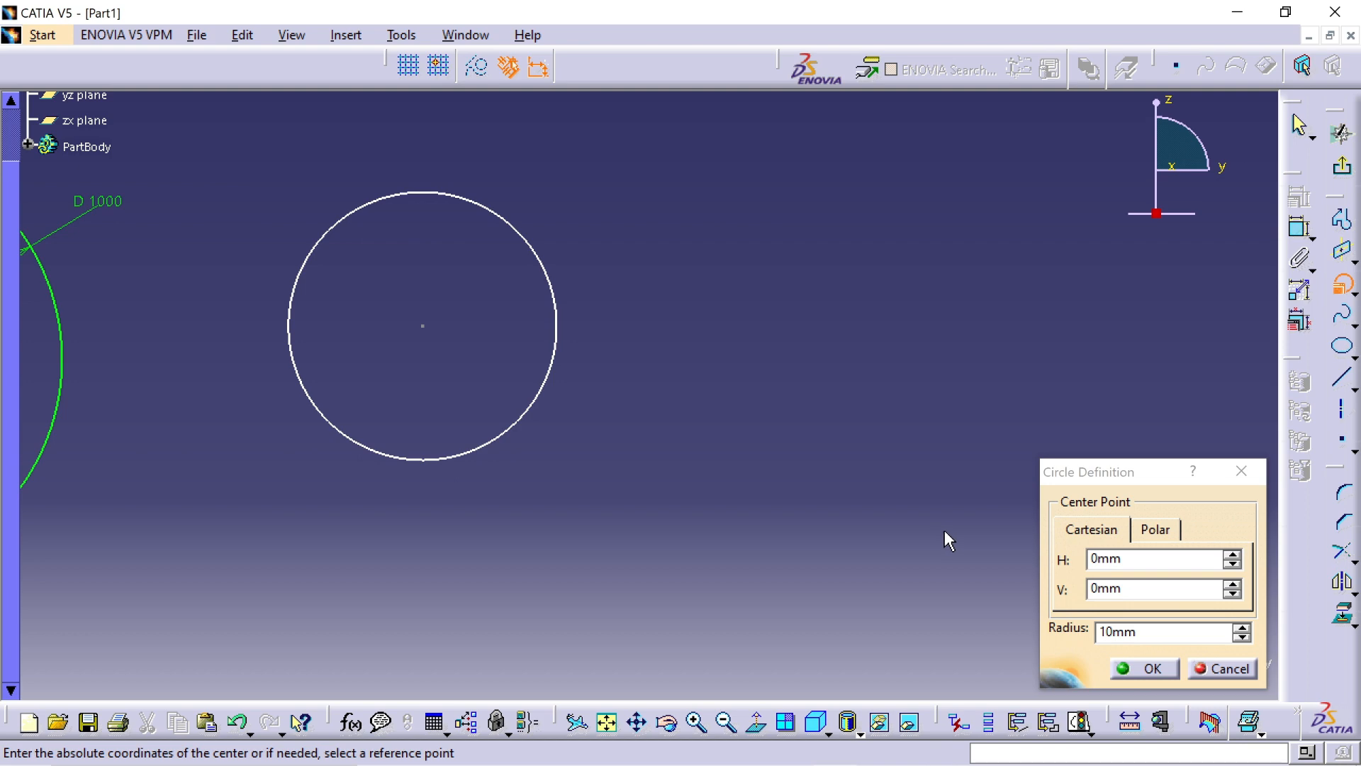
pyautogui.moveTo(928, 757)
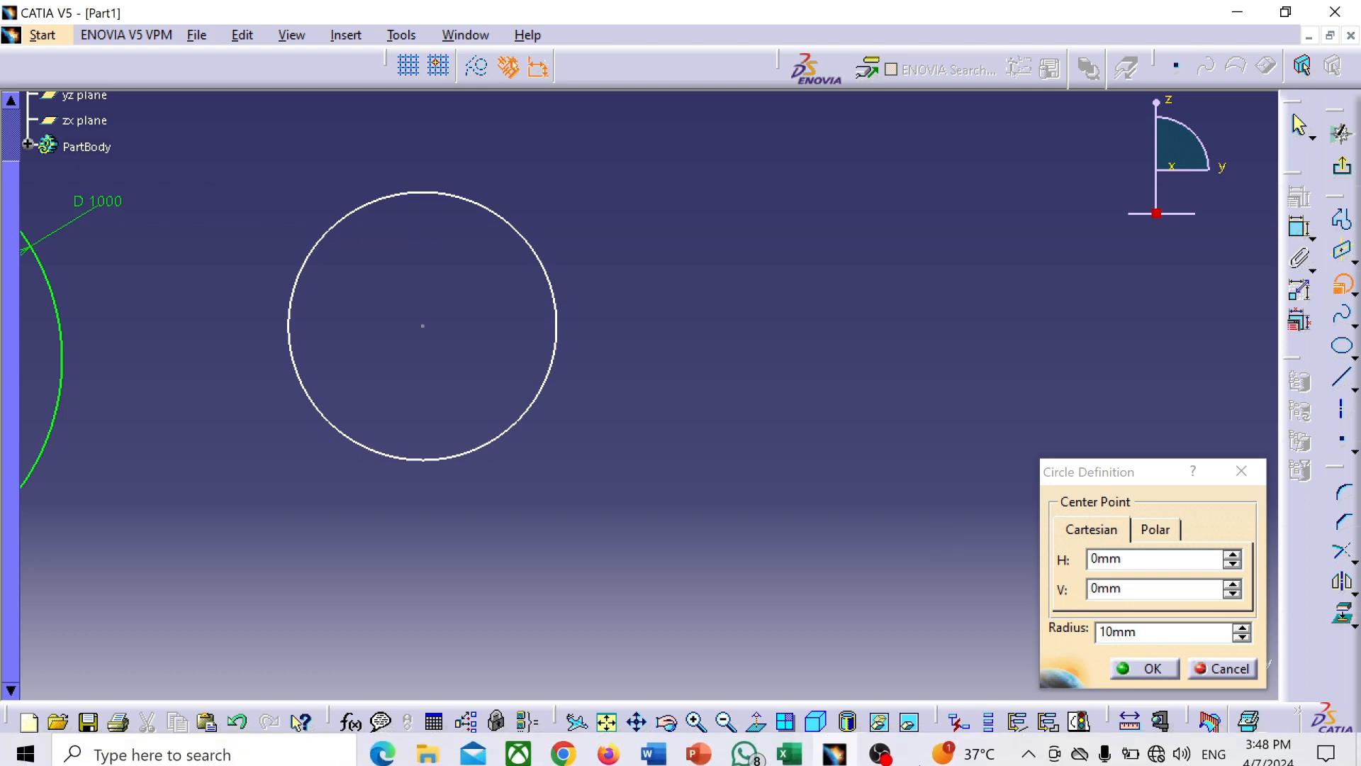
pyautogui.click(882, 755)
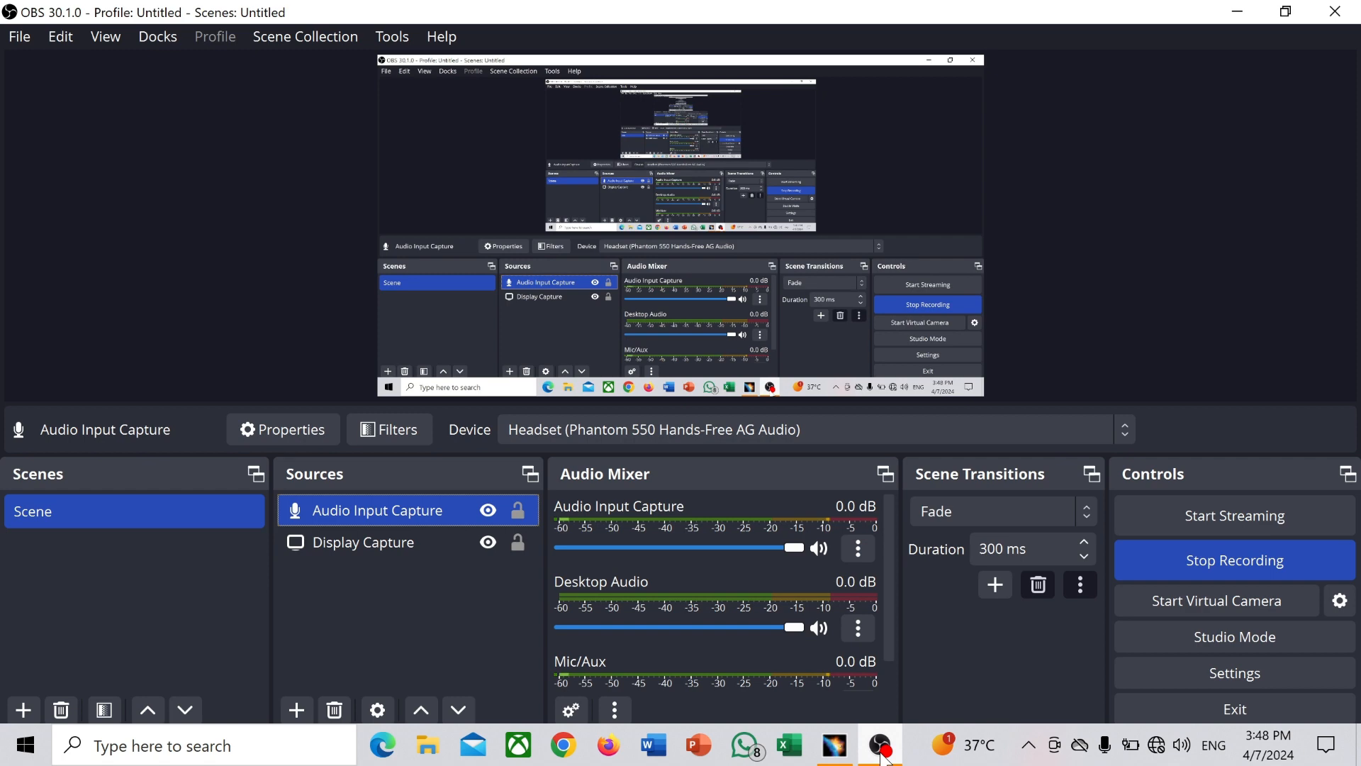
pyautogui.click(881, 755)
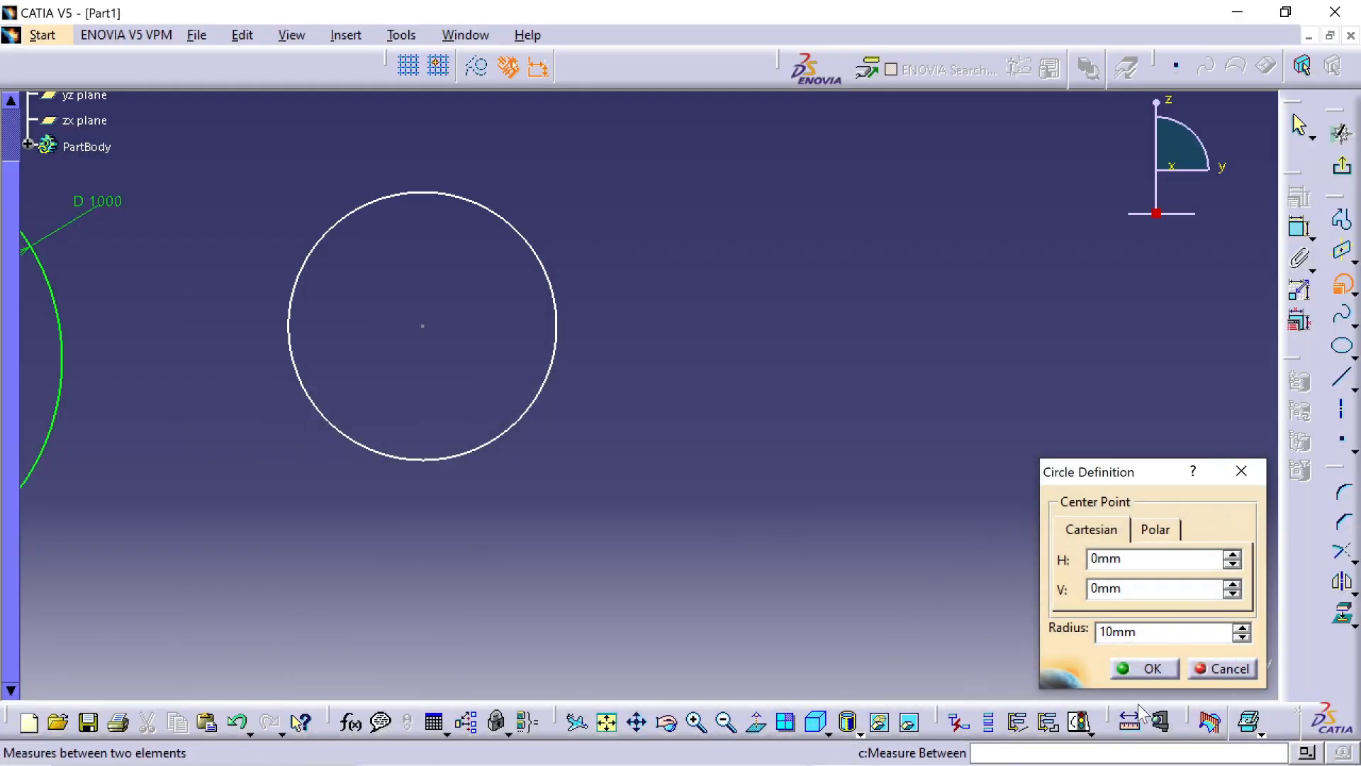
# - Create the coordinate circle with its centre at H 0 mm, V 0 mm and a radius of 10 mm
pyautogui.click(1152, 669)
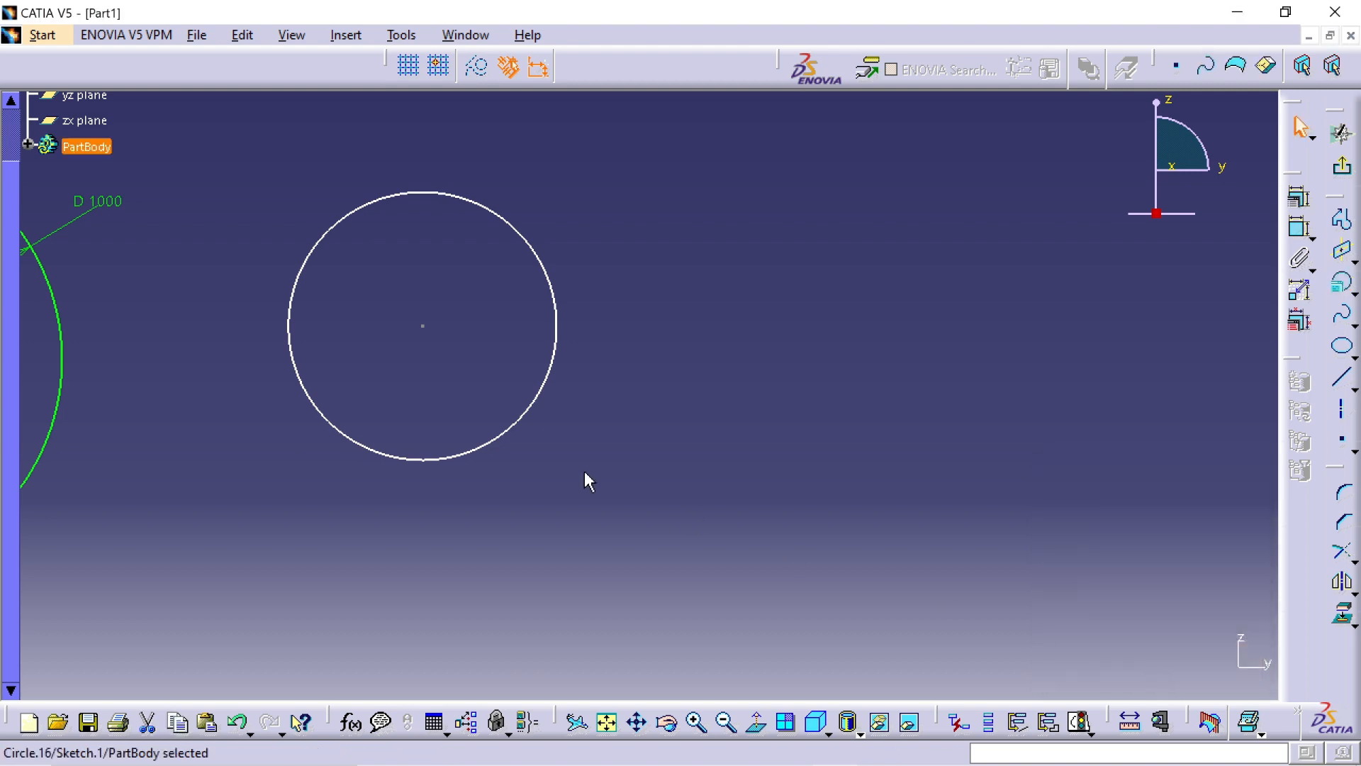
# - Create a coordinate circle centred 1000 mm in H and 1000 mm in V from the three-point circle's centre, with a 500 mm radius
pyautogui.click(522, 425)
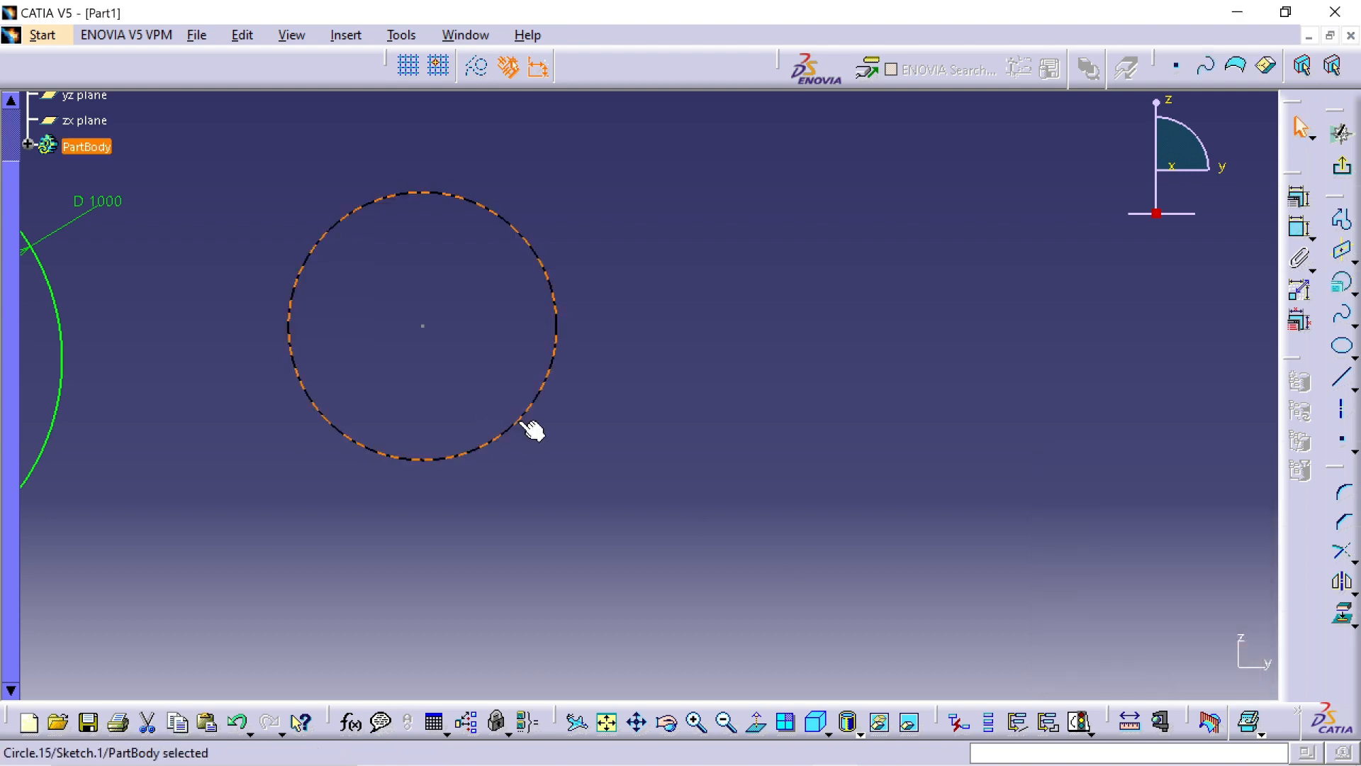
pyautogui.click(1341, 284)
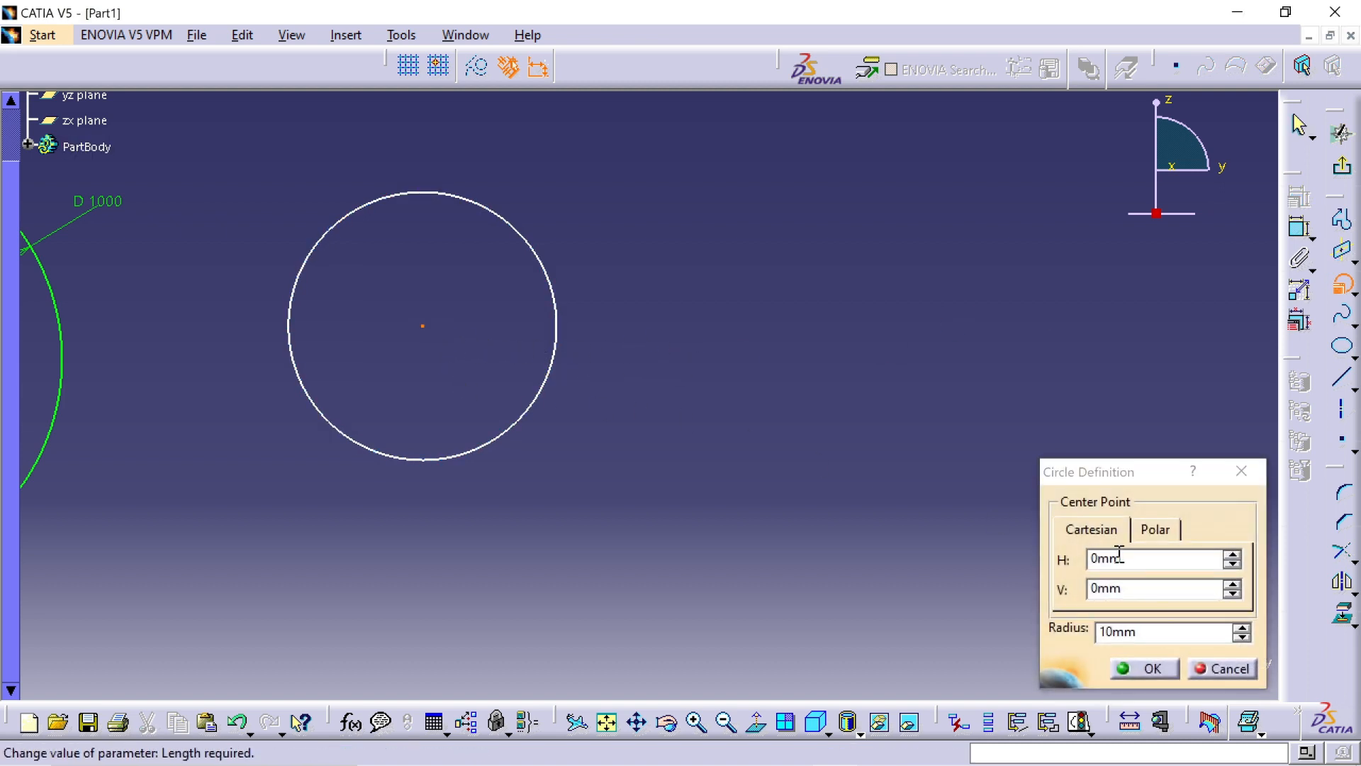
pyautogui.moveTo(1129, 560); pyautogui.dragTo(1067, 562)
pyautogui.write('1')
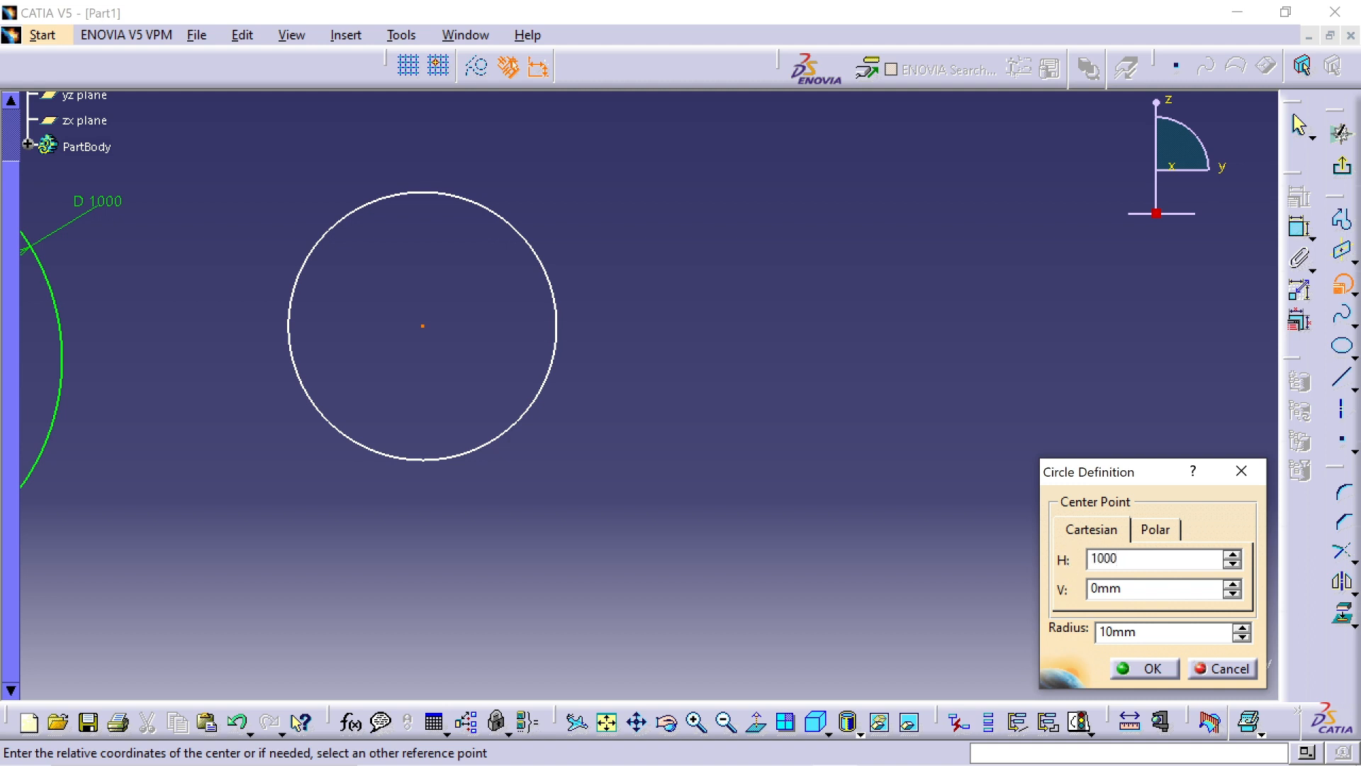
pyautogui.write('000')
pyautogui.moveTo(1130, 589); pyautogui.dragTo(1062, 606)
pyautogui.write('100')
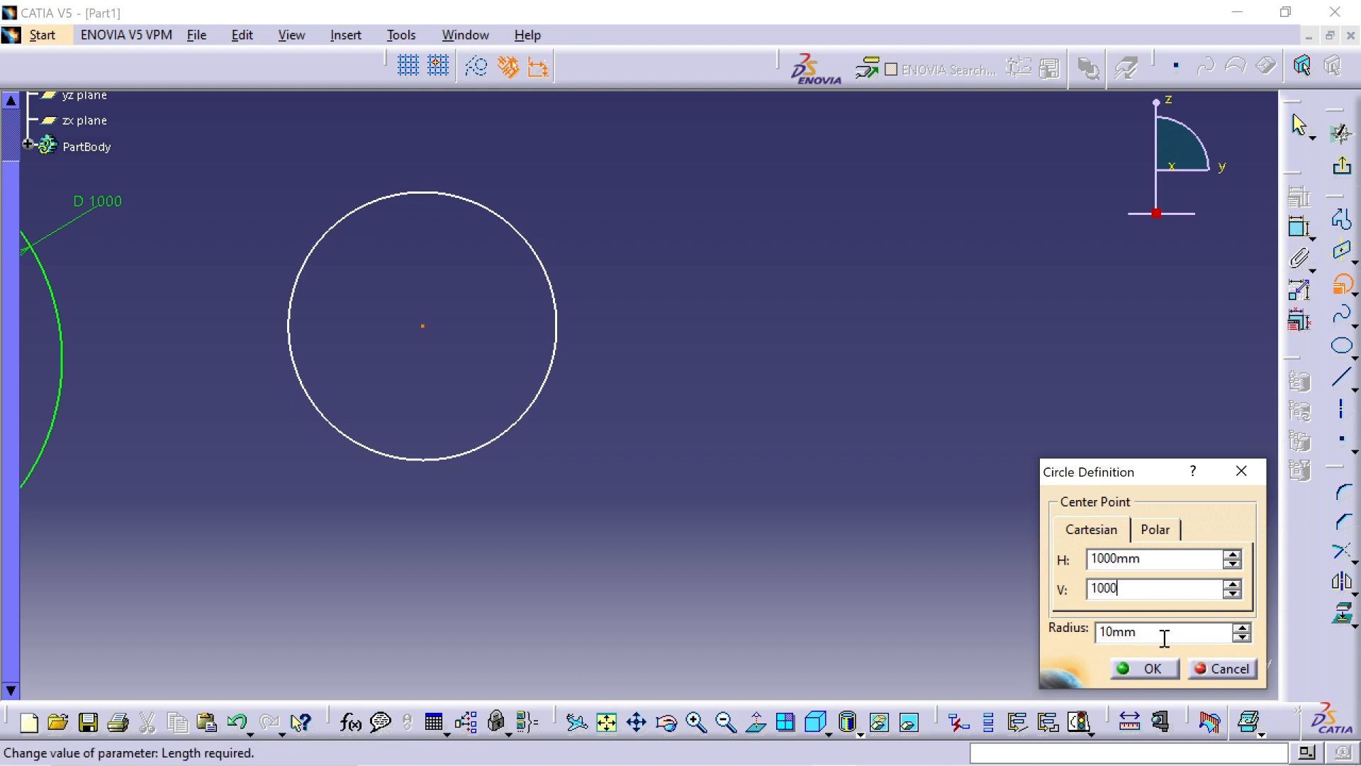
pyautogui.moveTo(1163, 633); pyautogui.dragTo(1098, 650)
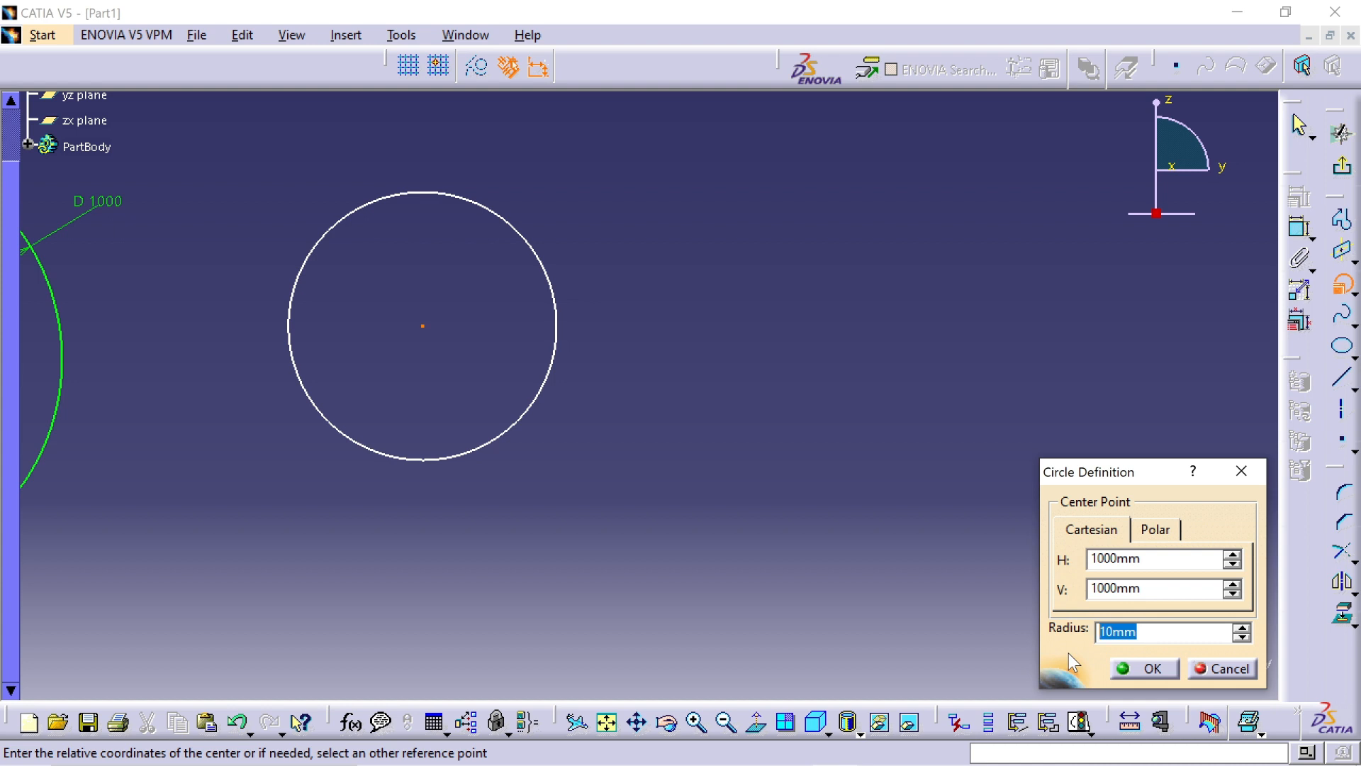
pyautogui.write('500')
pyautogui.click(1143, 667)
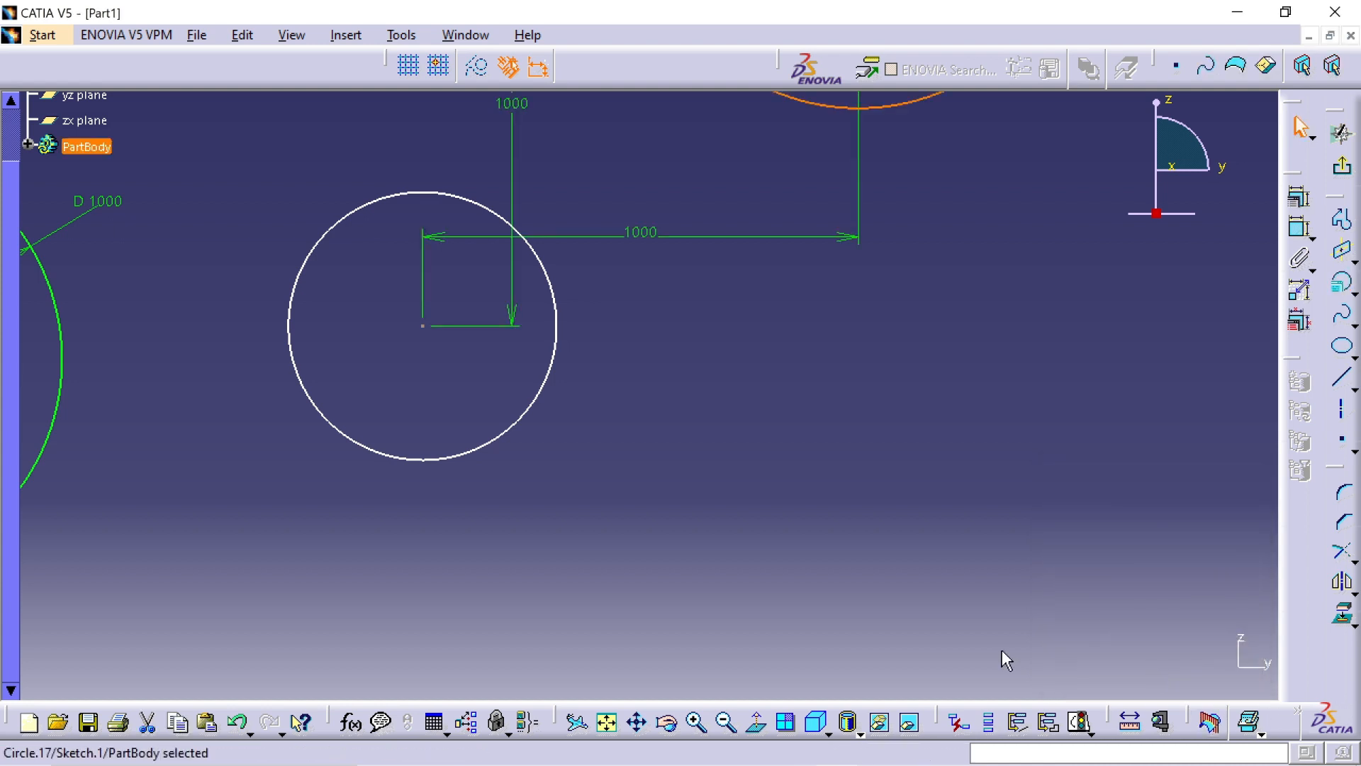
# - Delete the 500 mm radius circle together with its position and radius dimensions
pyautogui.click(712, 475)
pyautogui.moveTo(712, 474); pyautogui.dragTo(794, 563, button='middle')
pyautogui.moveTo(791, 512); pyautogui.dragTo(788, 577, button='middle')
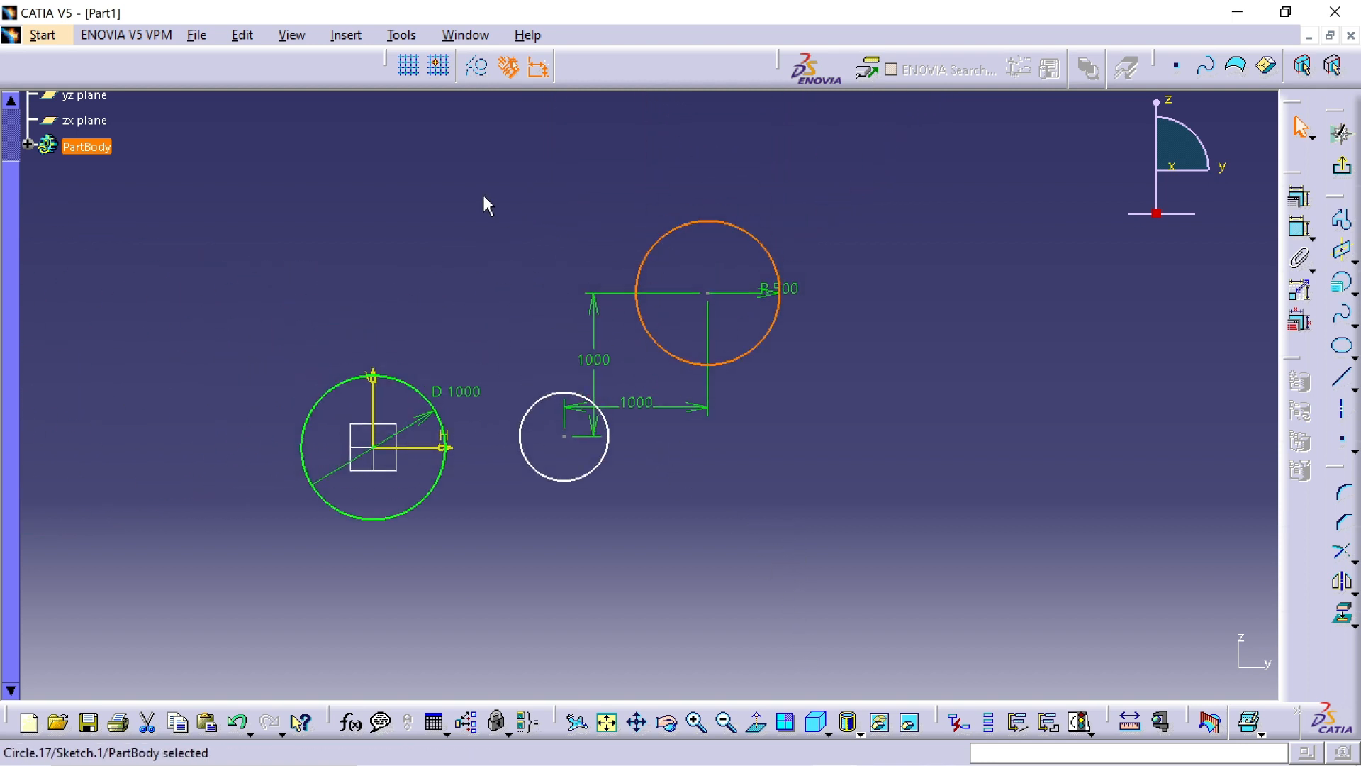
pyautogui.moveTo(483, 196); pyautogui.dragTo(873, 456)
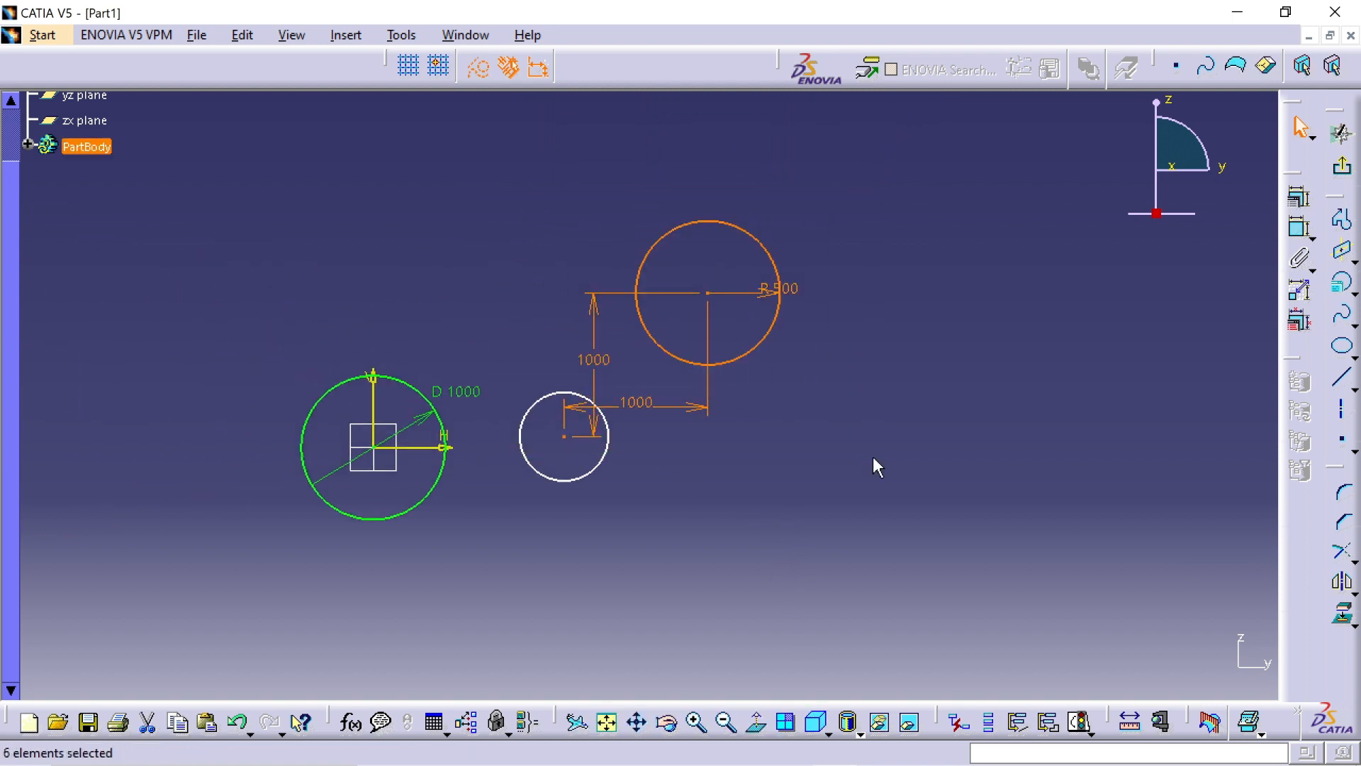
pyautogui.press('Delete')
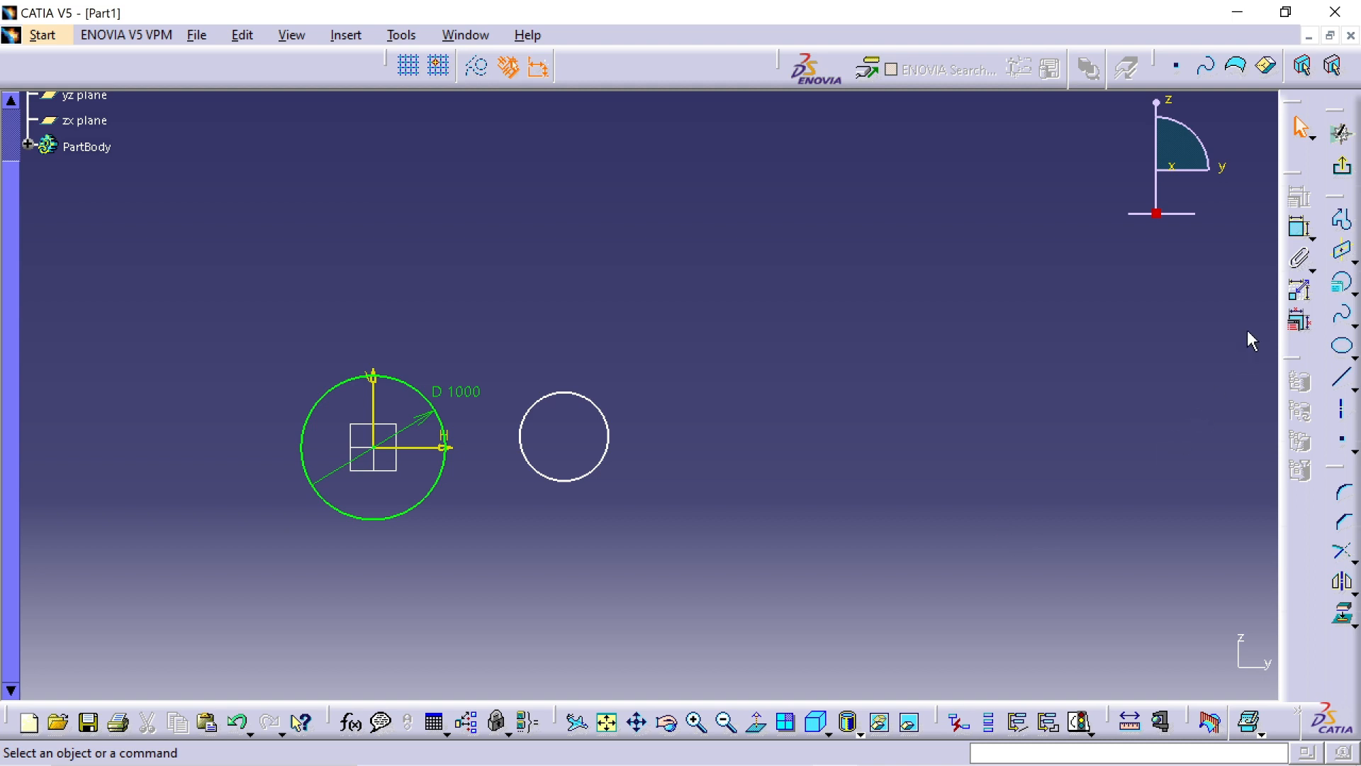
# - Draw an open three-line profile to the right of the circles: two horizontal lines joined by a vertical line at their right ends
pyautogui.click(1354, 292)
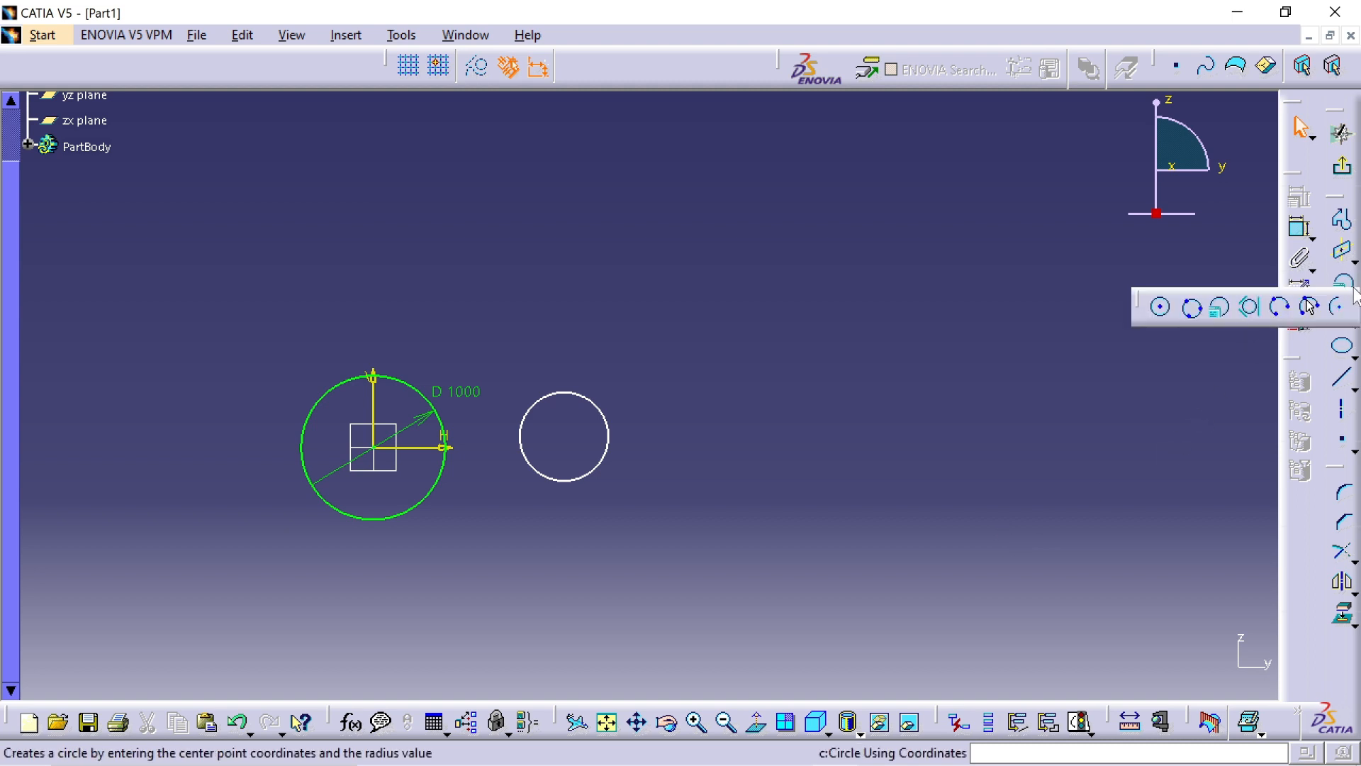
pyautogui.click(1252, 307)
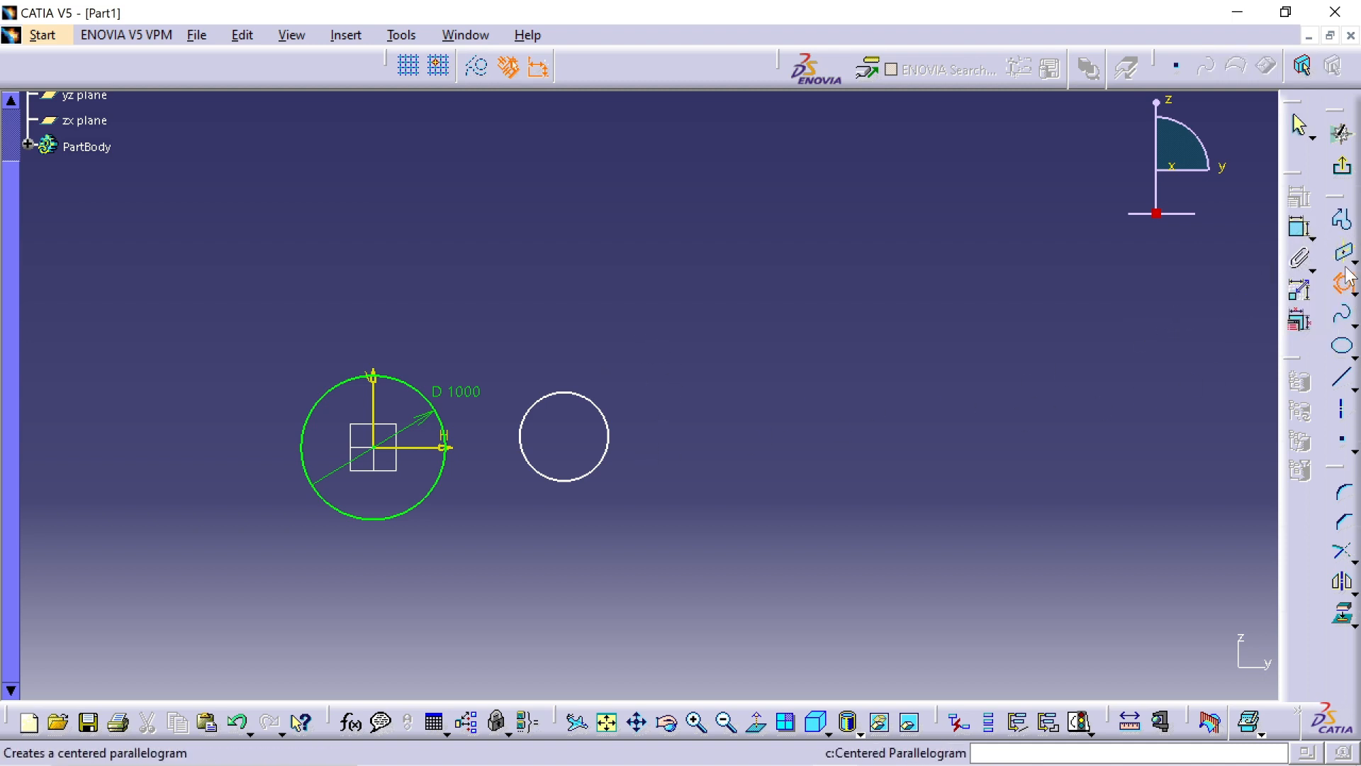
pyautogui.click(1342, 221)
pyautogui.click(778, 366)
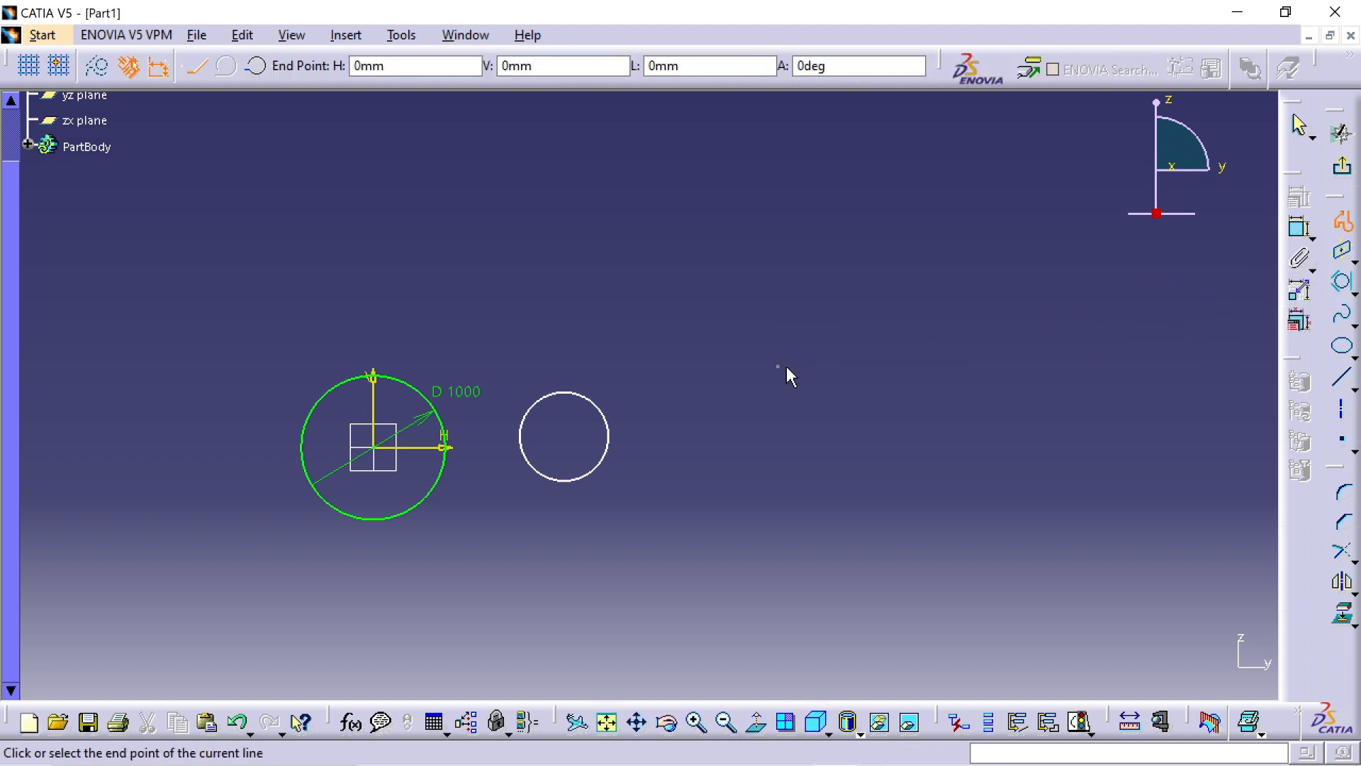
pyautogui.click(1004, 367)
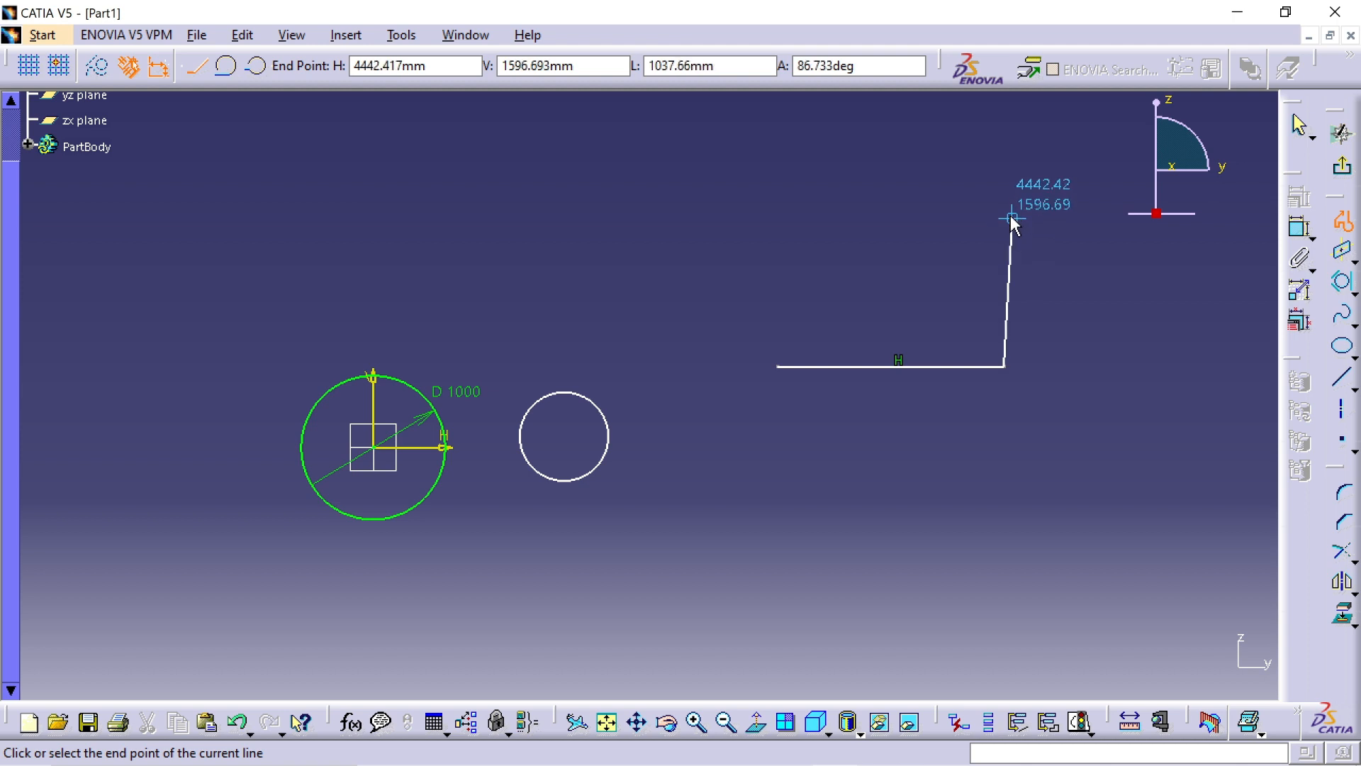
pyautogui.click(1004, 208)
pyautogui.click(786, 208)
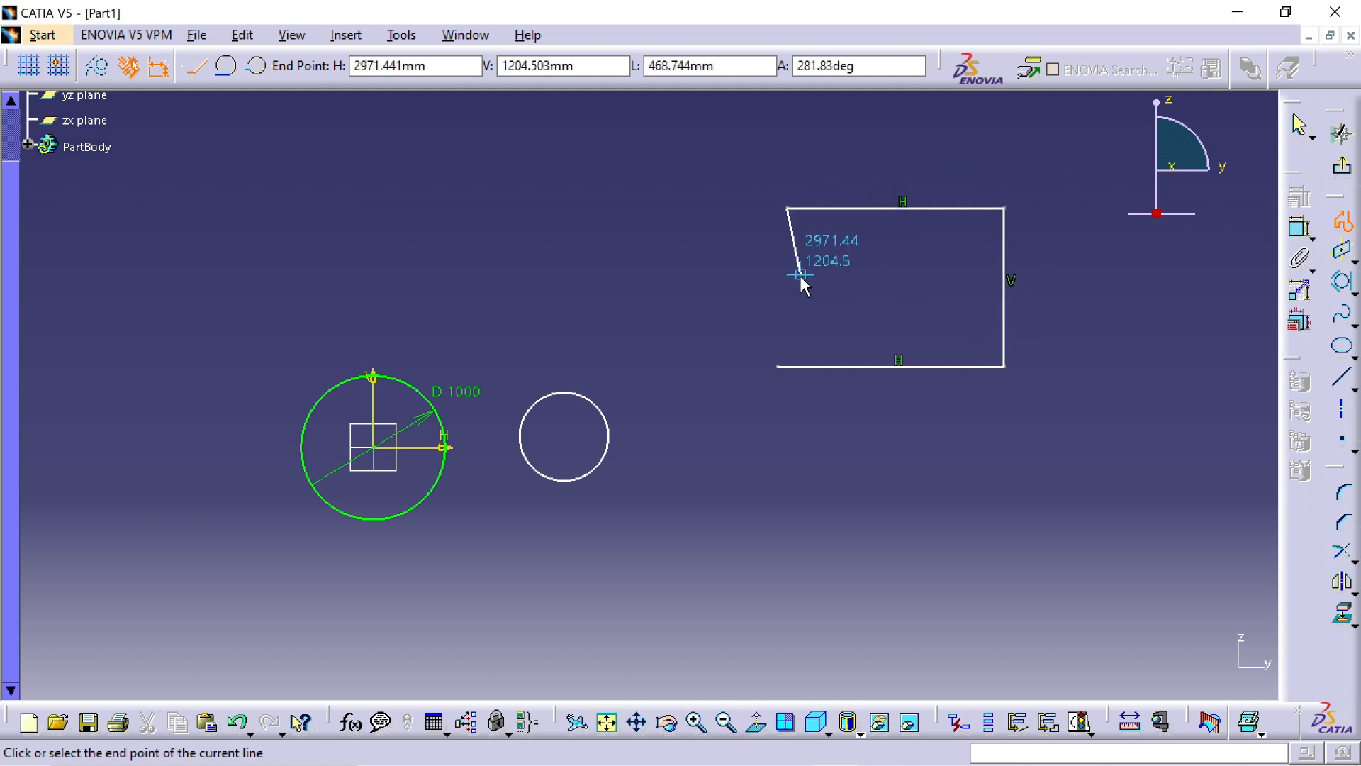
pyautogui.press('Escape')
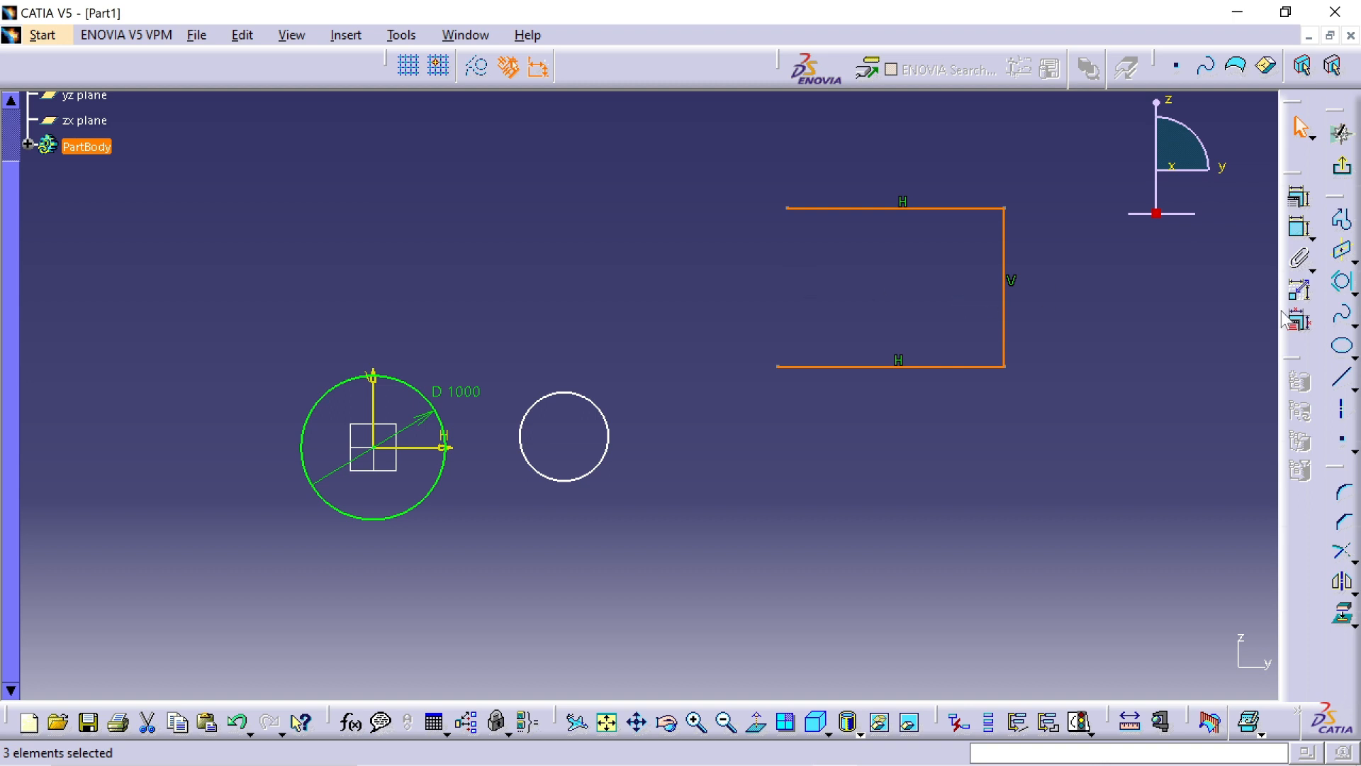
# - Create a tri-tangent circle touching the open profile's upper, vertical and lower lines
pyautogui.click(1344, 293)
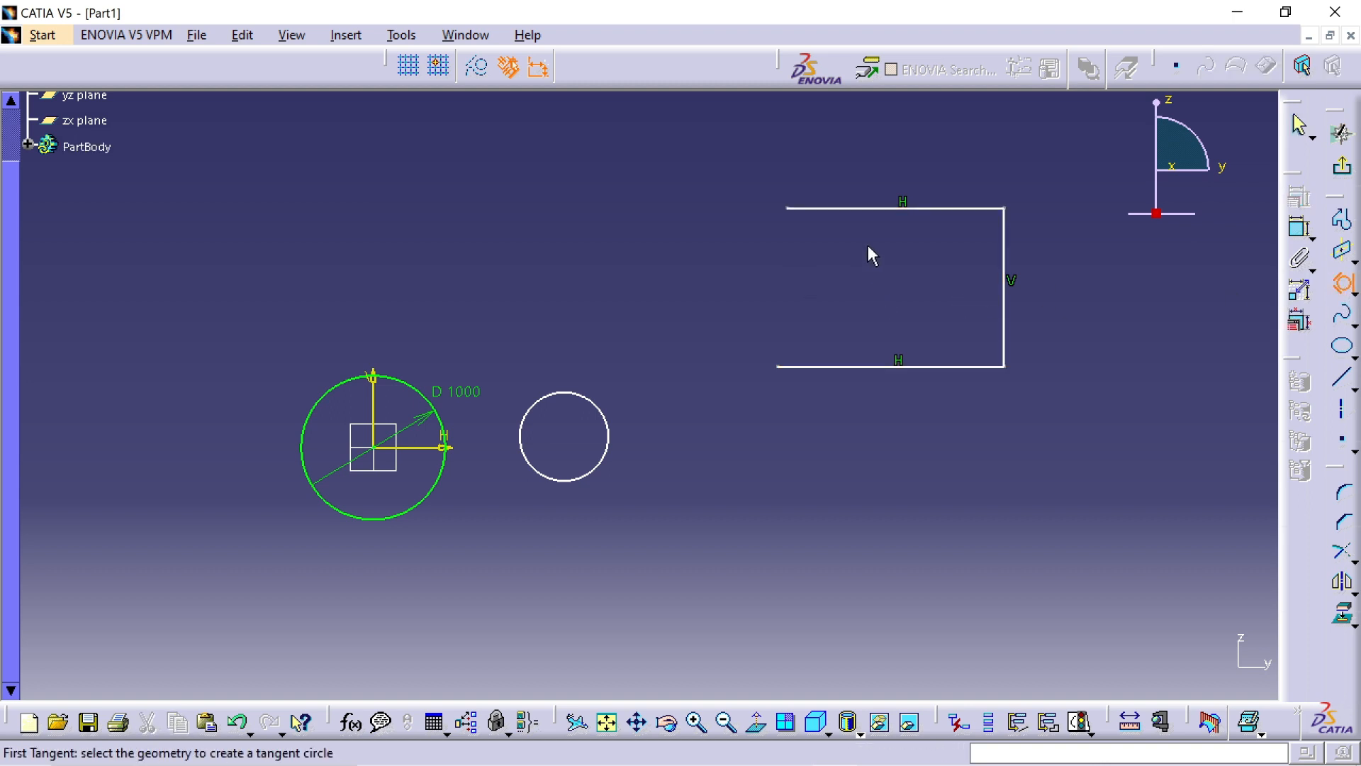
pyautogui.click(900, 209)
pyautogui.click(1005, 299)
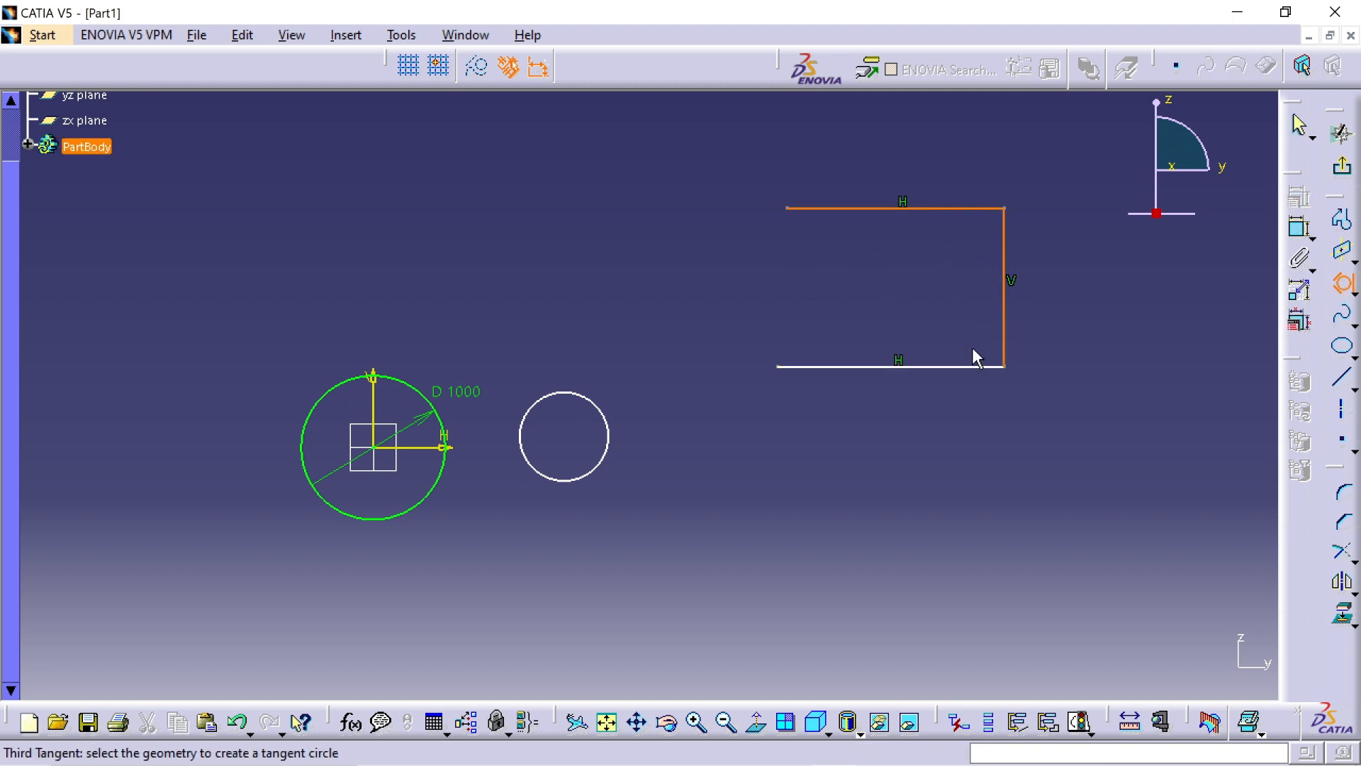
pyautogui.click(981, 366)
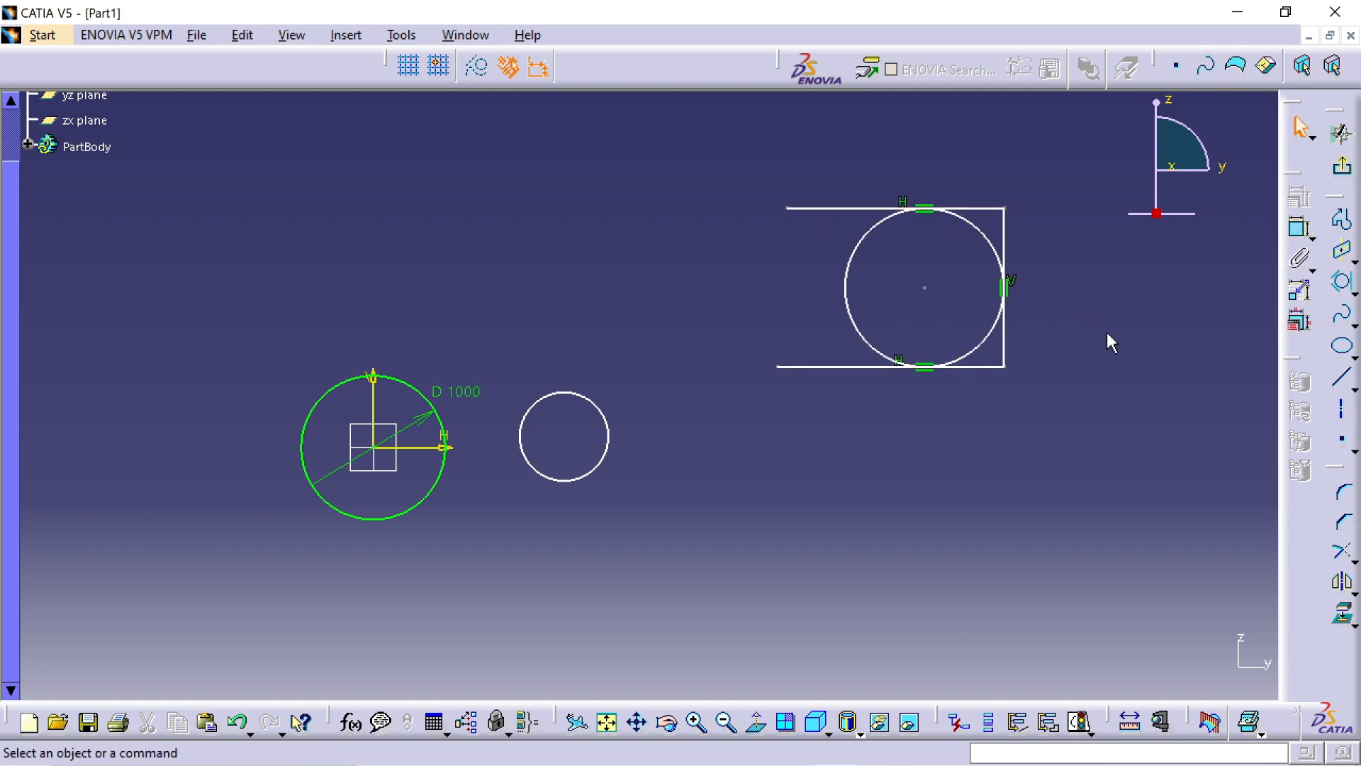
# - Draw a nearly closed three-point arc below the open profile, with its gap at the lower left
pyautogui.click(1353, 293)
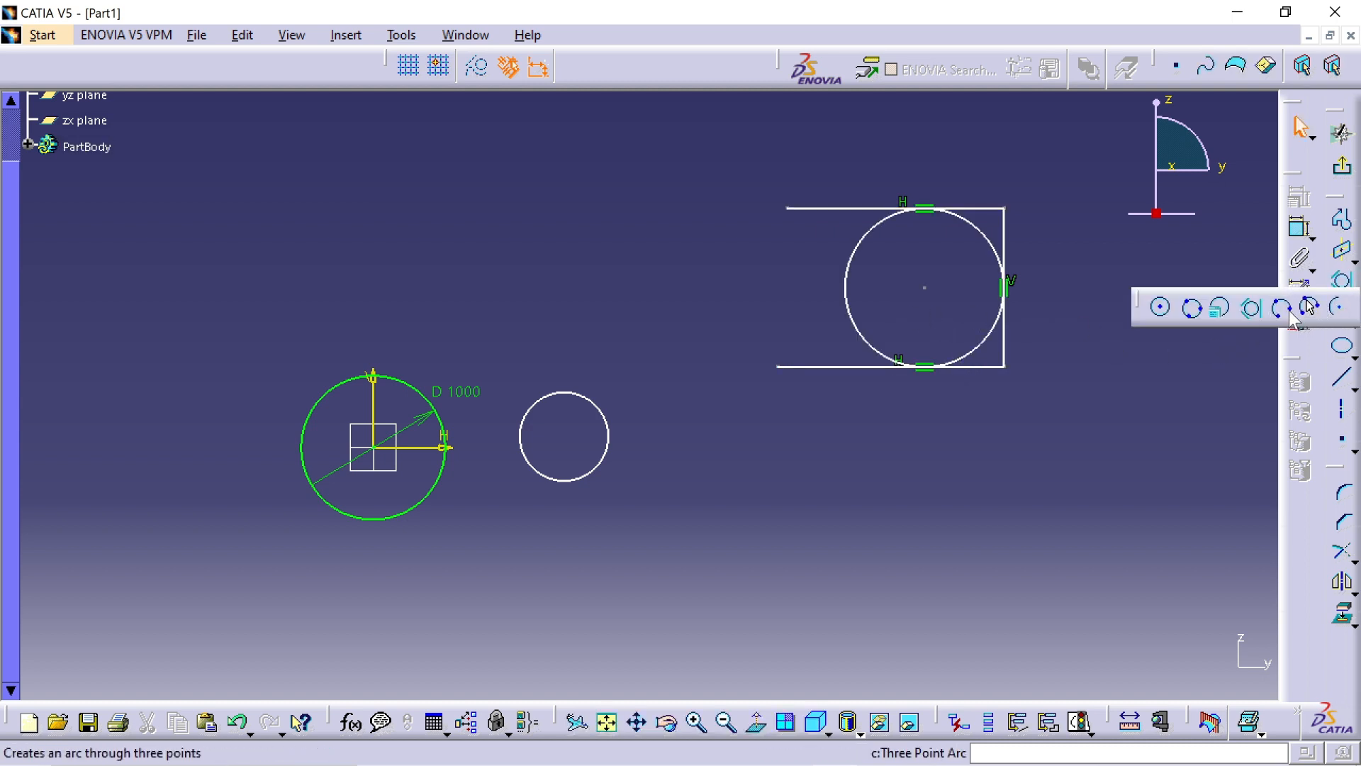
pyautogui.click(1284, 309)
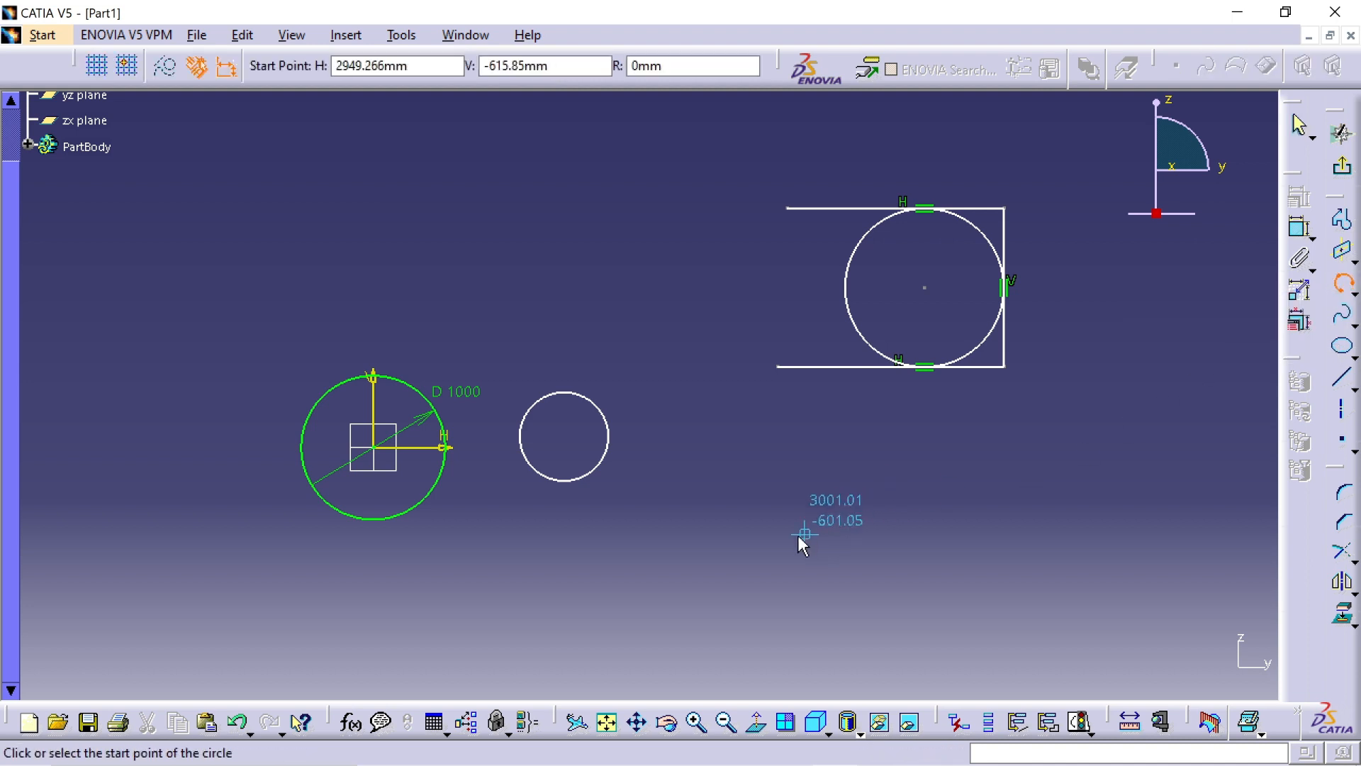
pyautogui.click(694, 555)
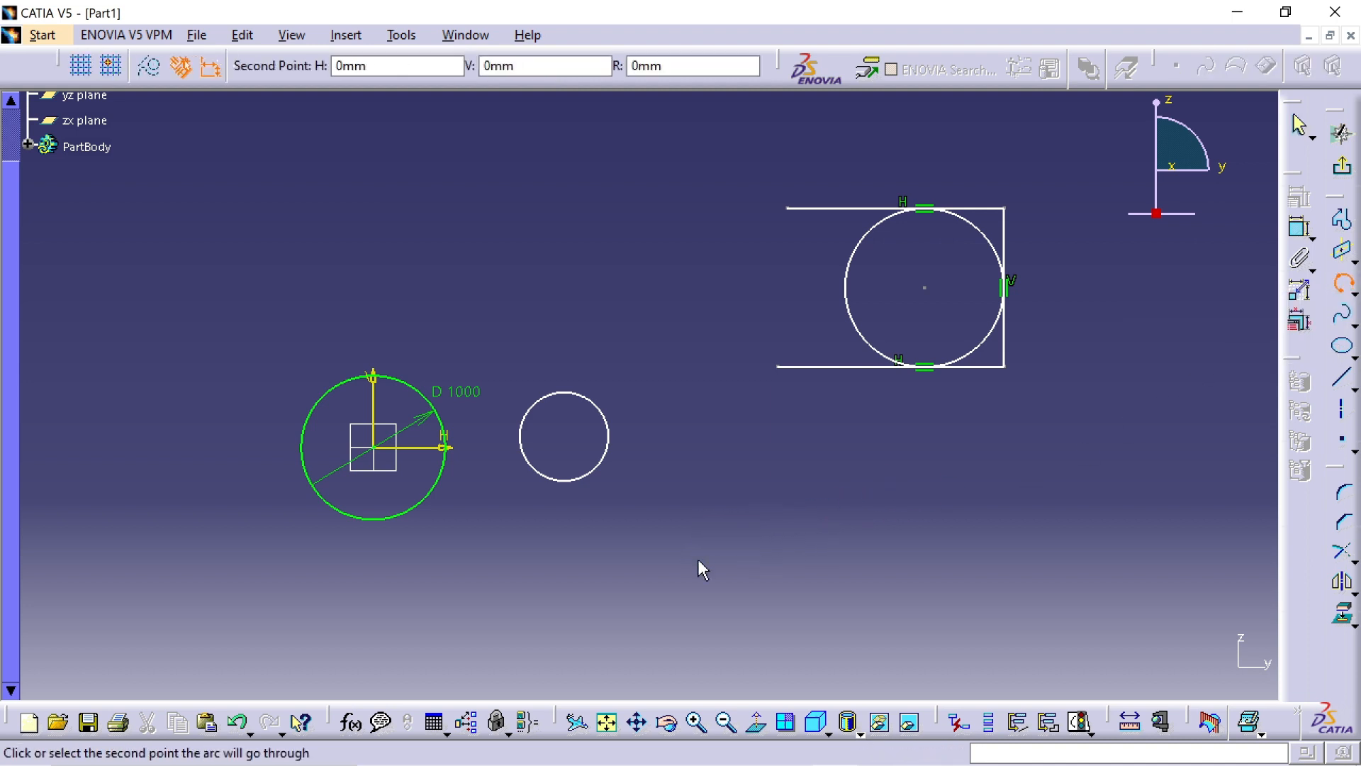
pyautogui.click(798, 502)
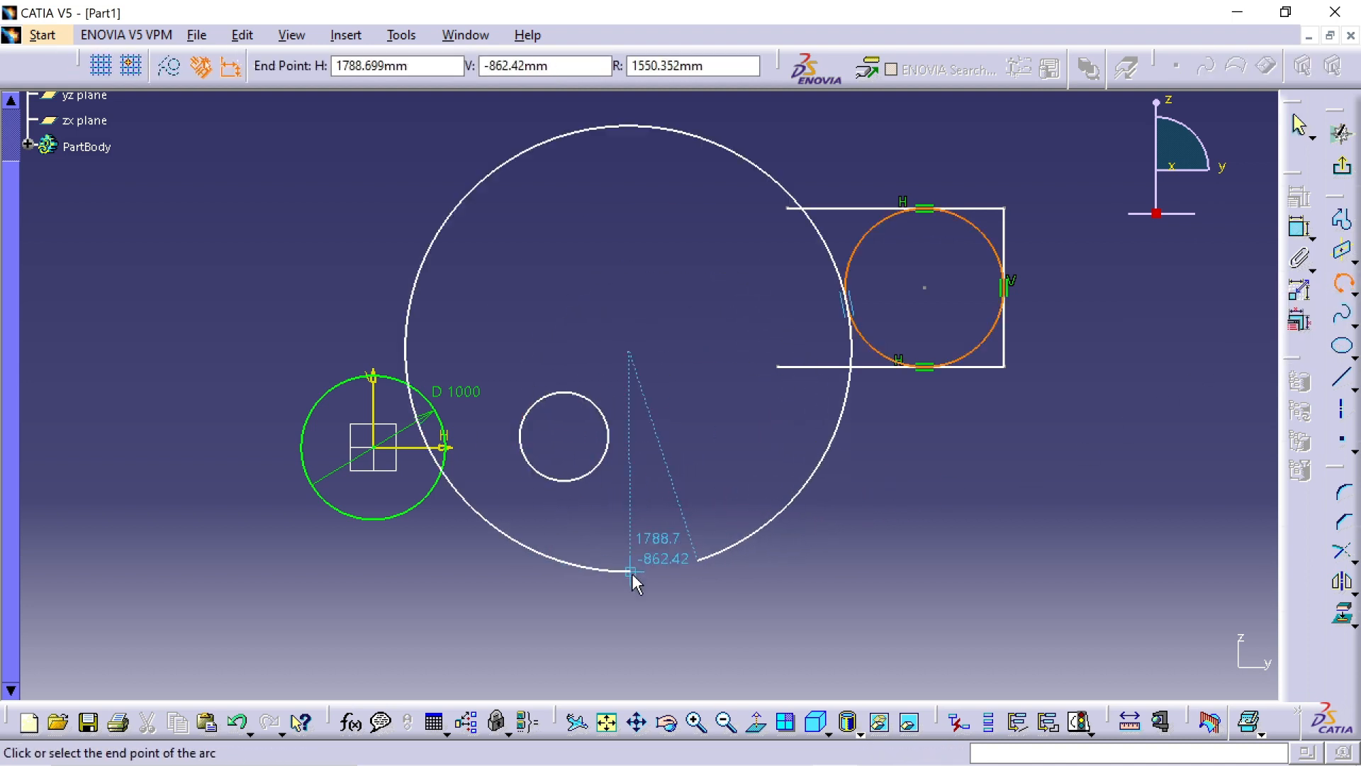
pyautogui.click(646, 531)
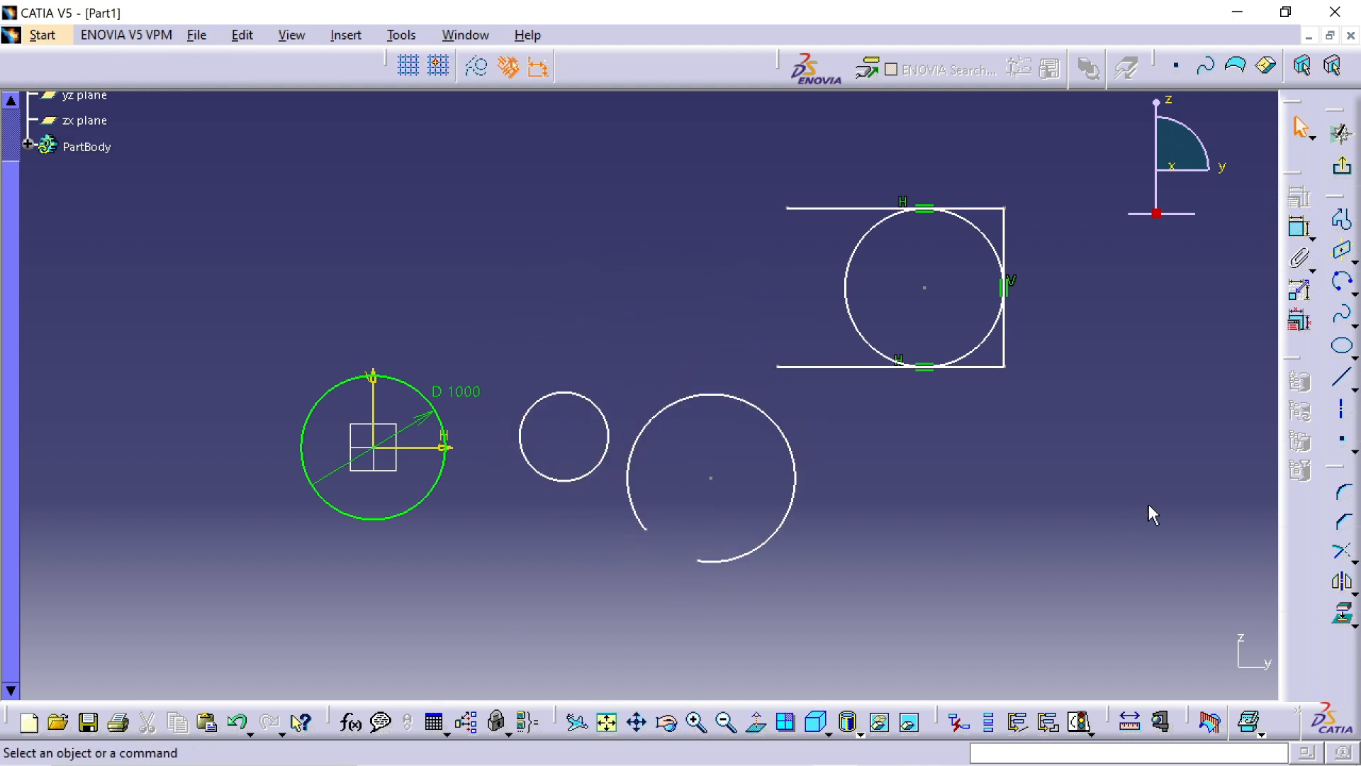
# - Draw a three-point arc starting with its limits, to the lower right of the first arc, leaving its gap at the upper left
pyautogui.click(1352, 292)
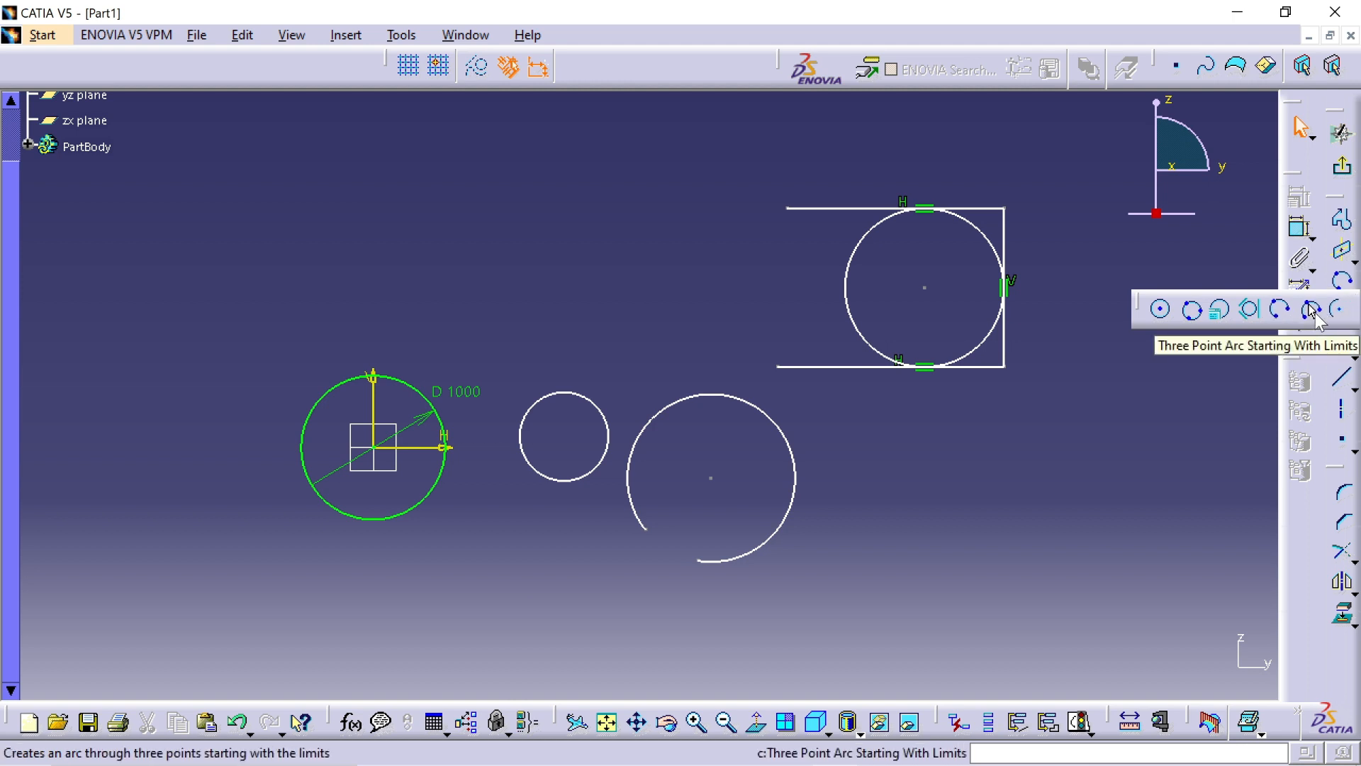
pyautogui.click(1310, 309)
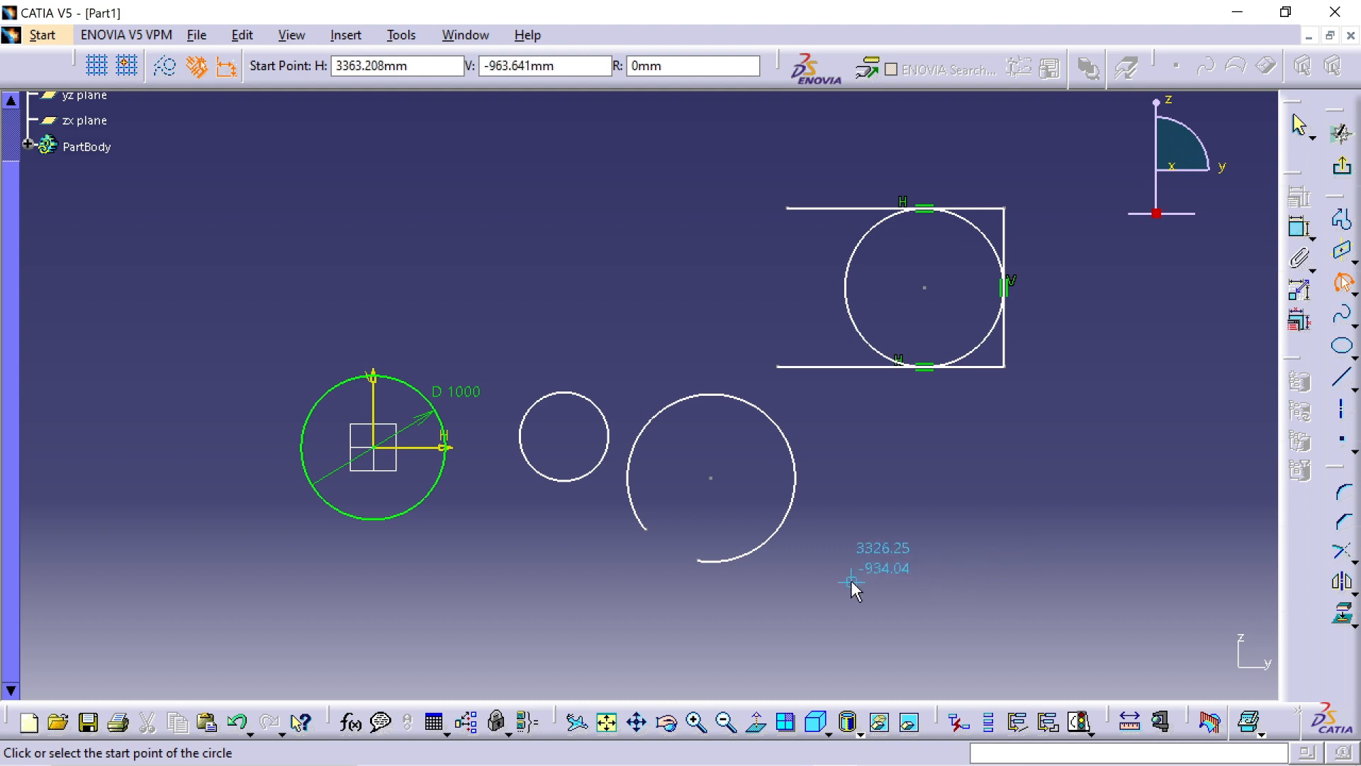
pyautogui.moveTo(906, 562); pyautogui.dragTo(714, 565, button='middle')
pyautogui.click(725, 573)
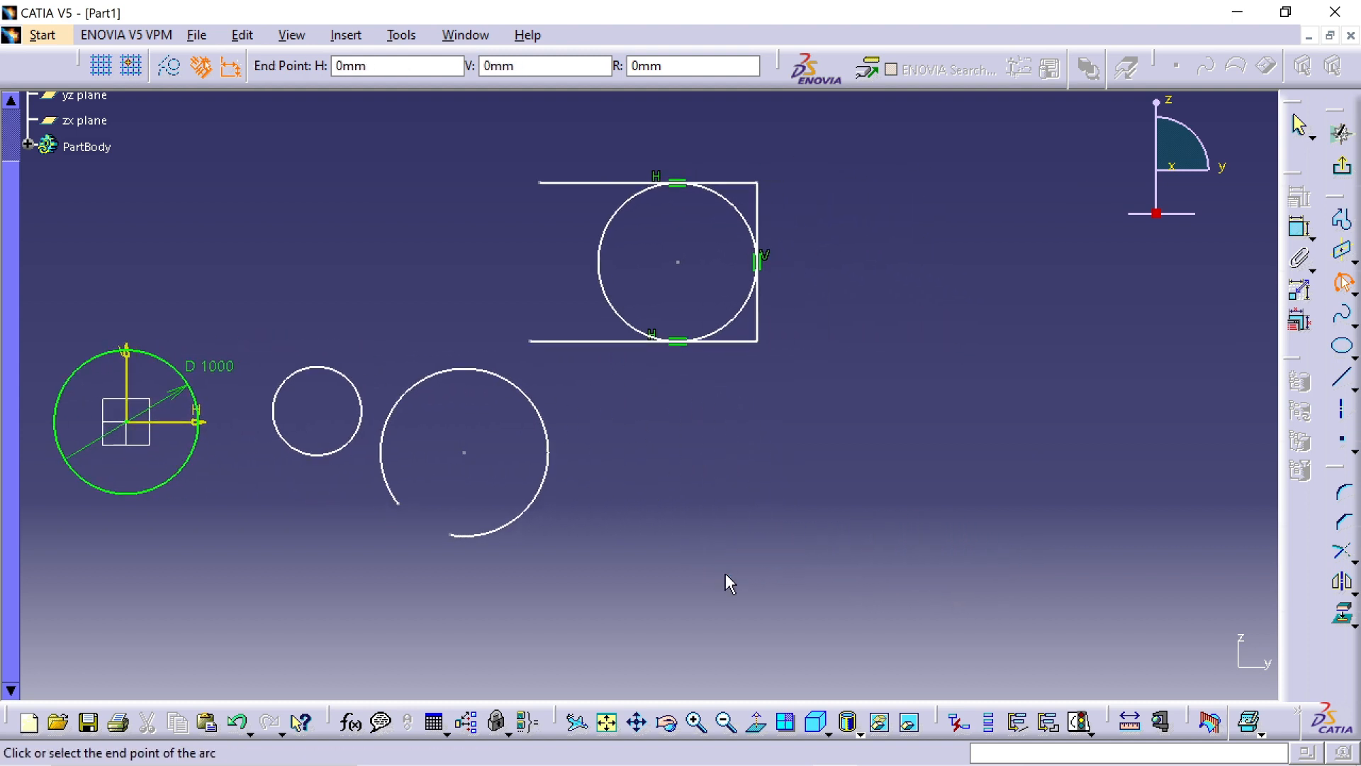
pyautogui.click(810, 504)
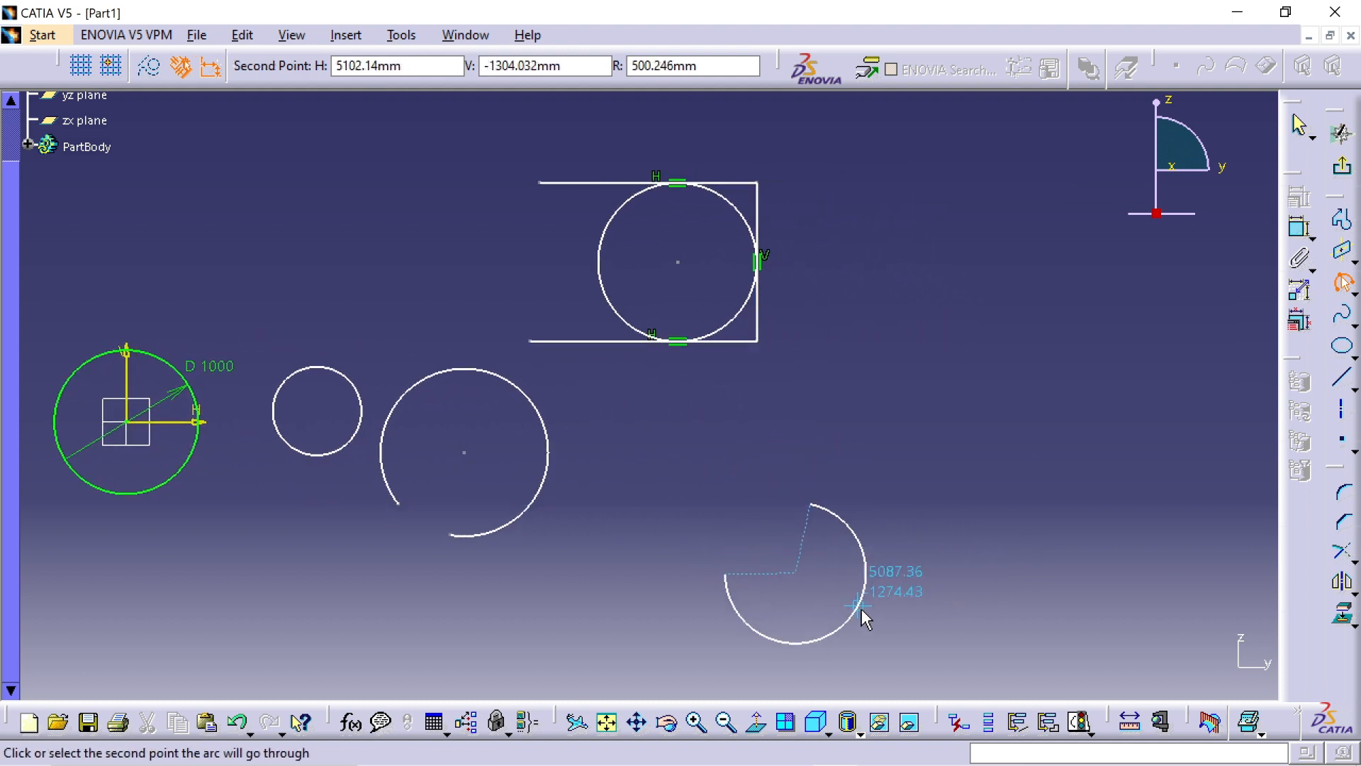
pyautogui.click(874, 621)
pyautogui.click(1185, 573)
# - Draw a centre-defined arc of about 590 mm radius to the right of the tri-tangent circle, with its gap at the lower left
pyautogui.moveTo(1029, 525); pyautogui.dragTo(948, 523, button='middle')
pyautogui.click(1355, 295)
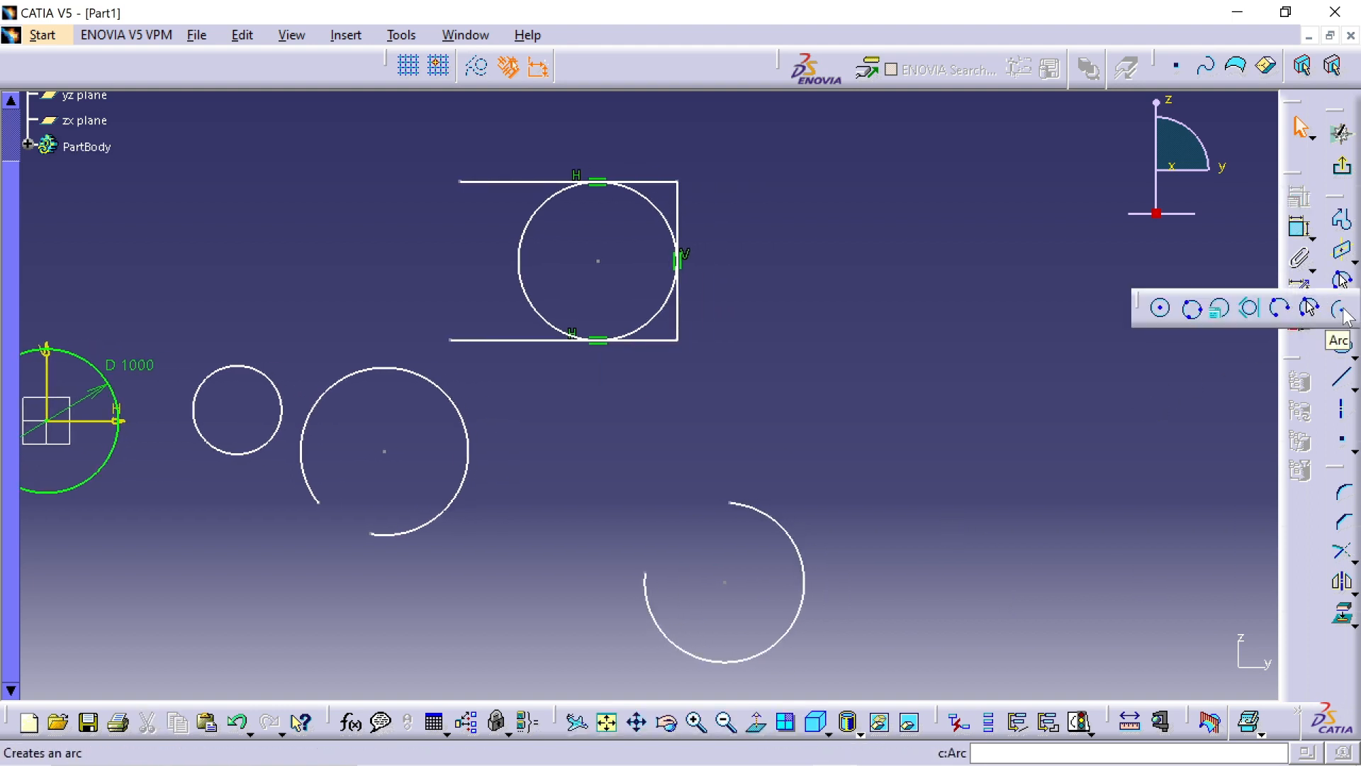
pyautogui.click(1332, 310)
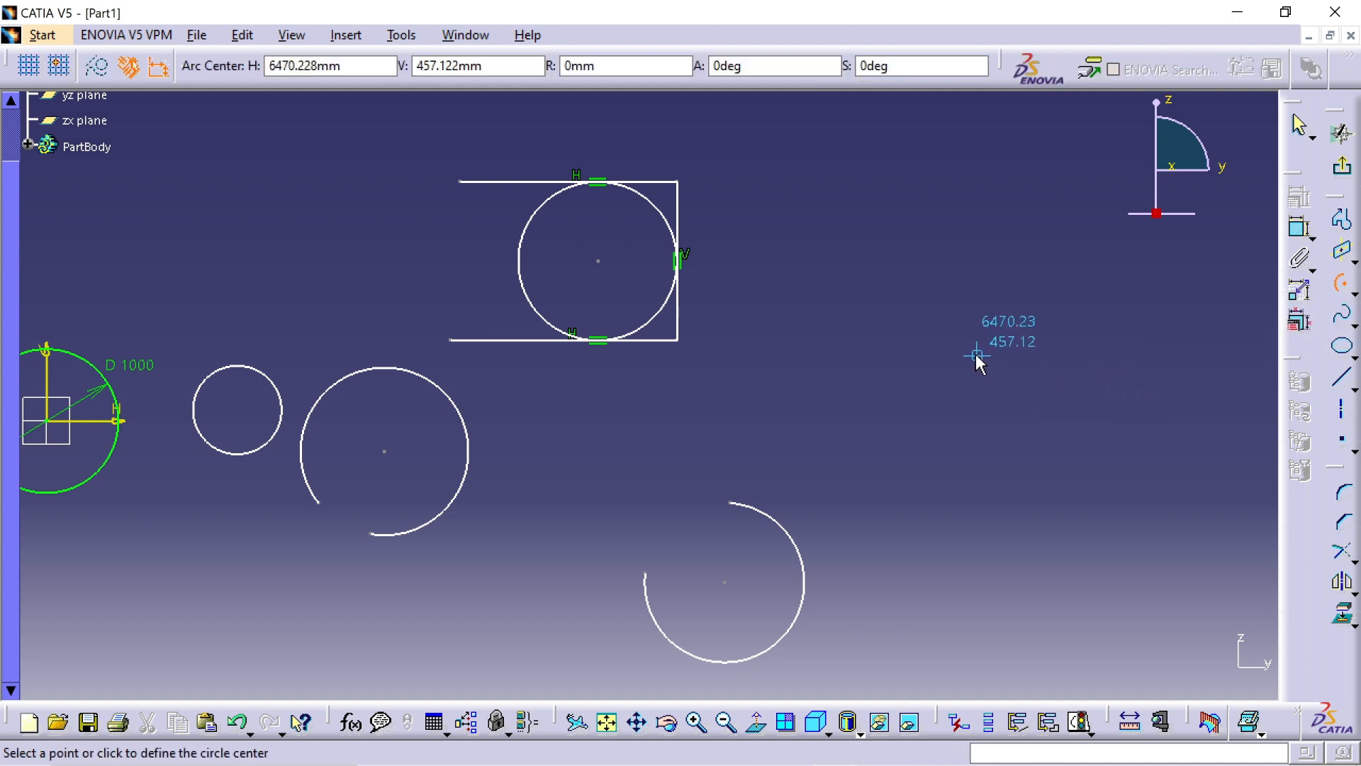
pyautogui.click(922, 362)
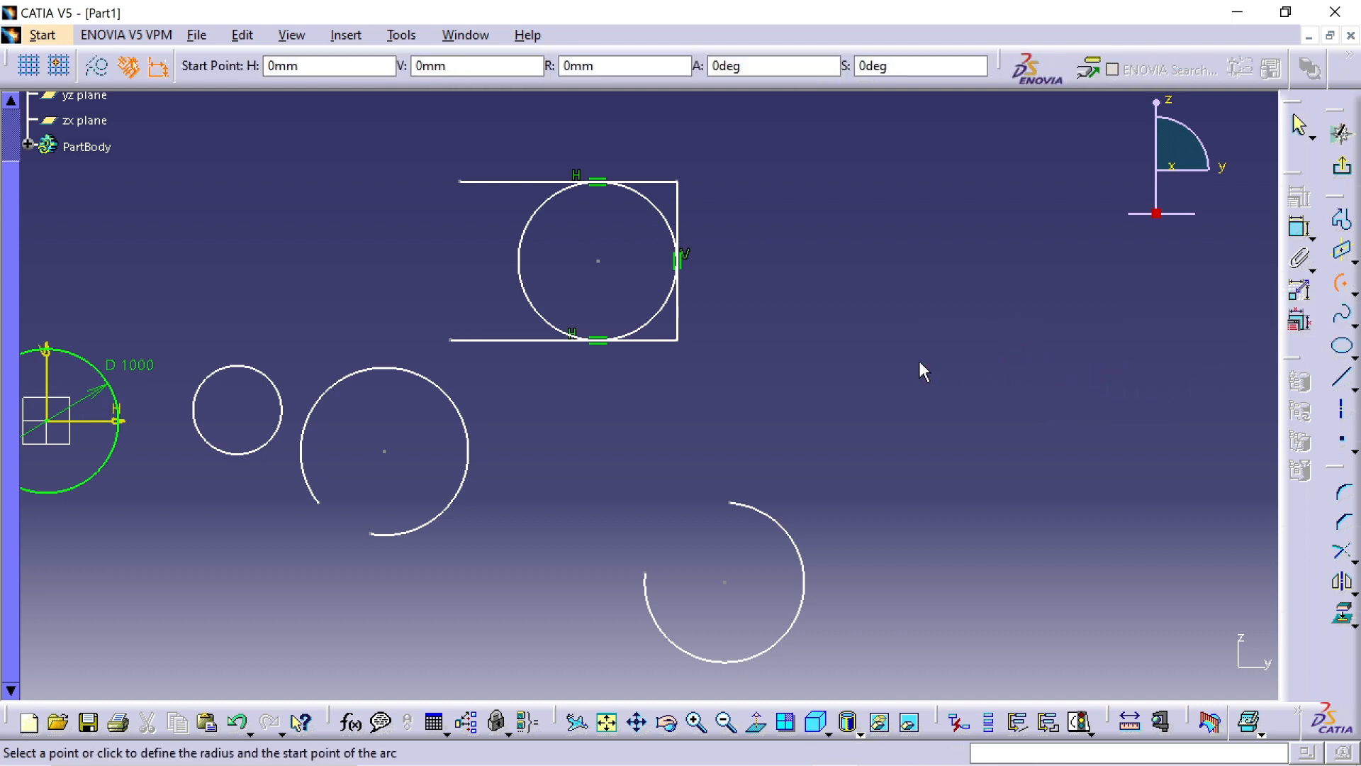
pyautogui.click(887, 441)
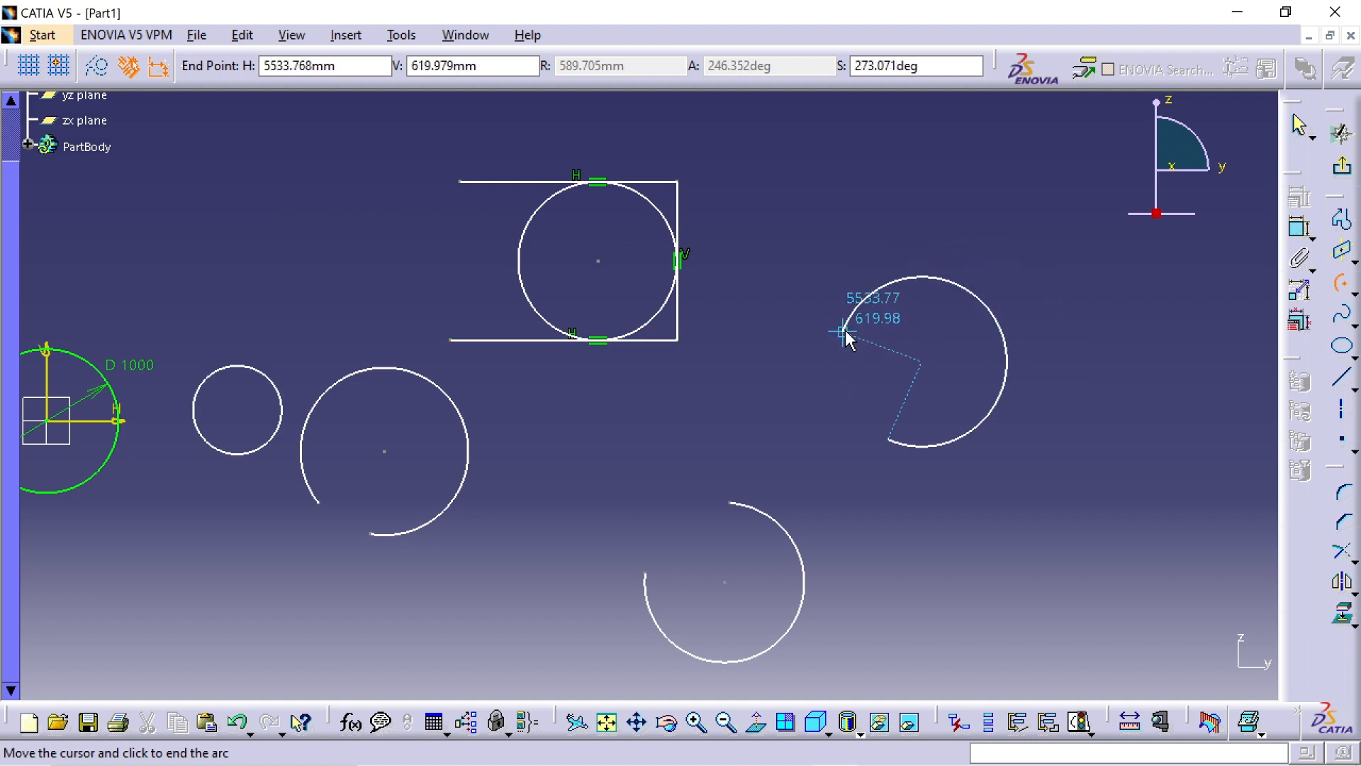
pyautogui.click(845, 401)
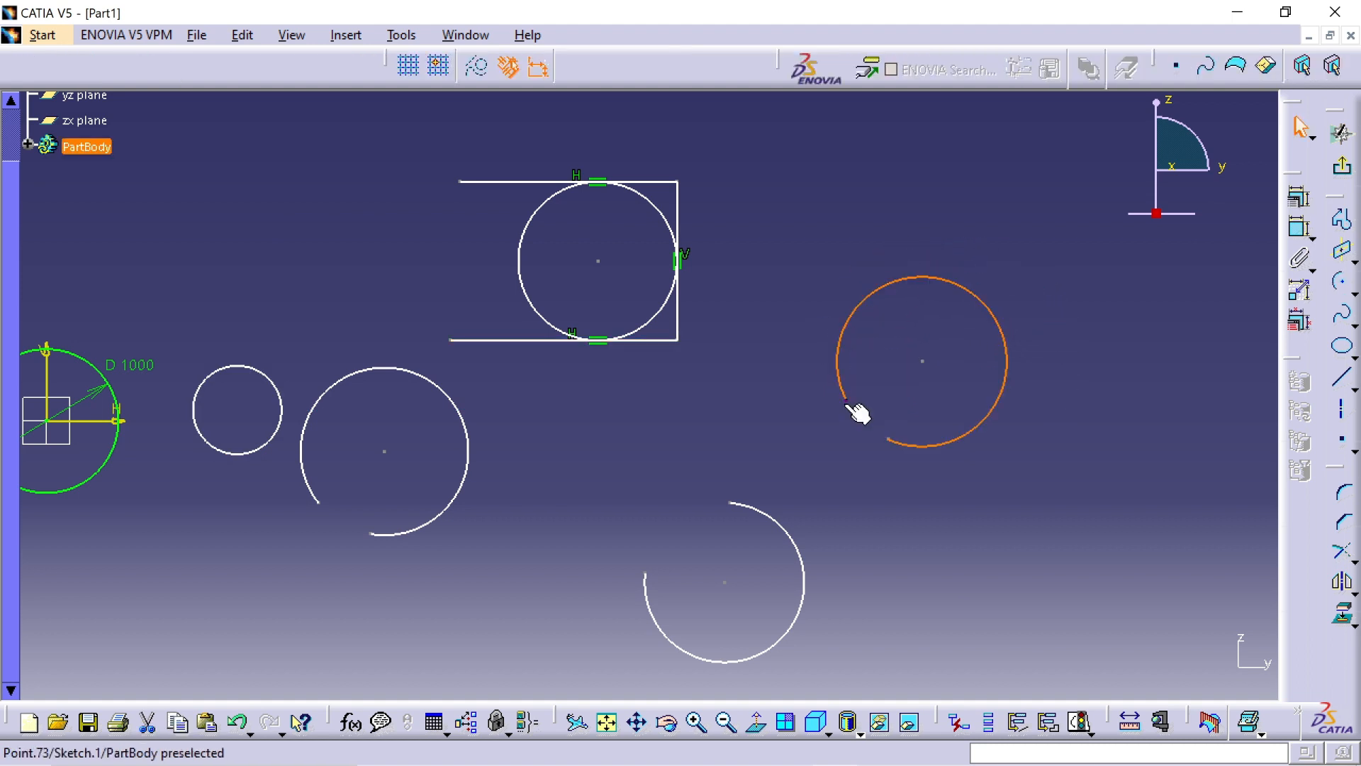
pyautogui.click(1112, 330)
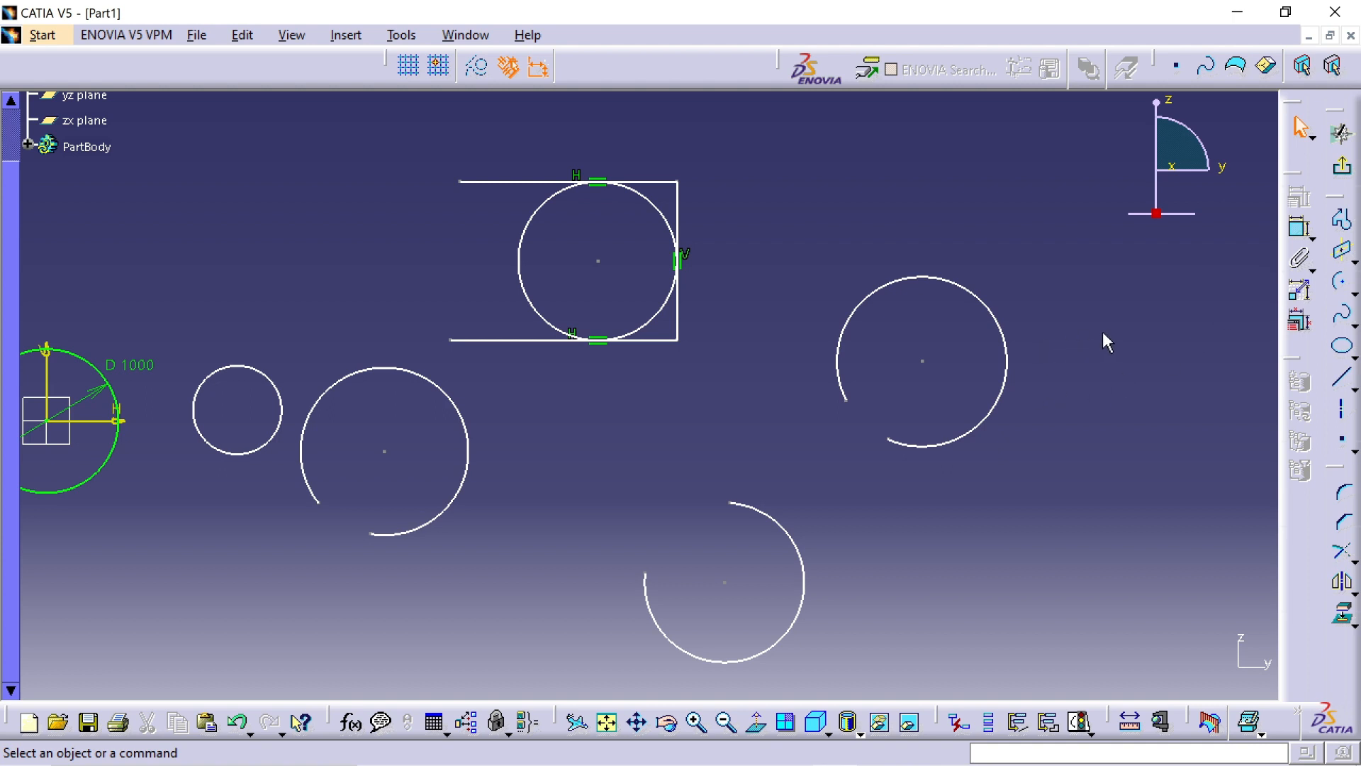
# - Draw an open, looping spline through seven control points in the empty area beside the centre-defined arc
pyautogui.click(1345, 322)
pyautogui.moveTo(1080, 460)
pyautogui.mouseDown(button='middle')
pyautogui.moveTo(729, 437)
pyautogui.moveTo(662, 465)
pyautogui.mouseUp(button='middle')
pyautogui.click(668, 489)
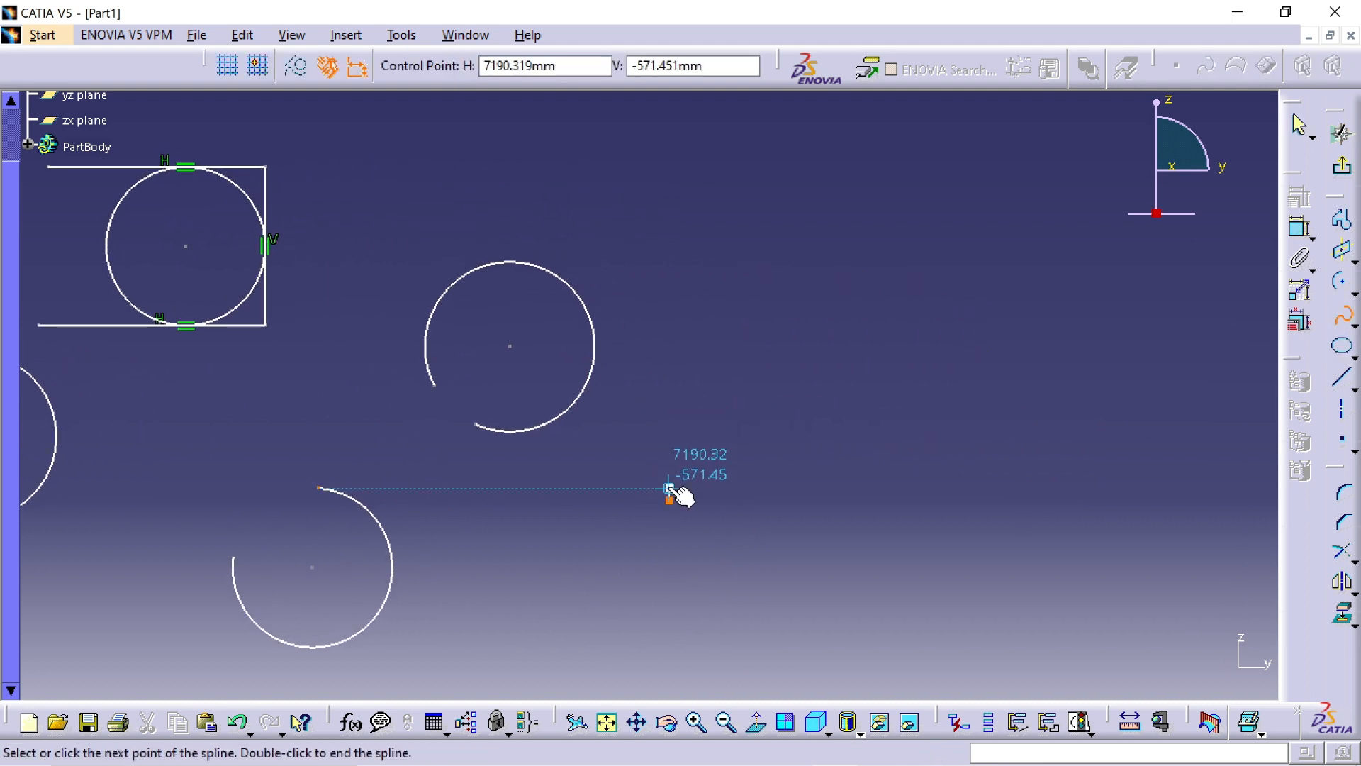
pyautogui.click(712, 389)
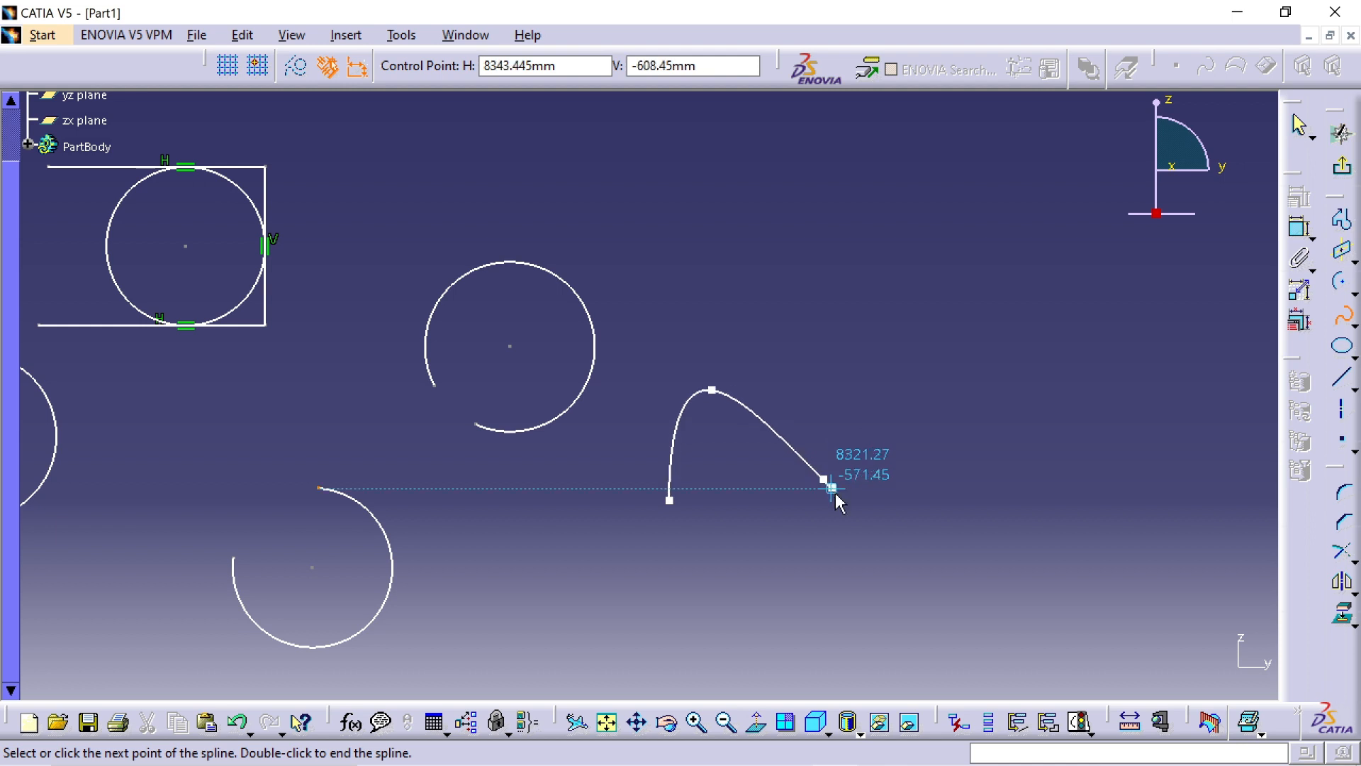
pyautogui.click(823, 479)
pyautogui.click(1007, 416)
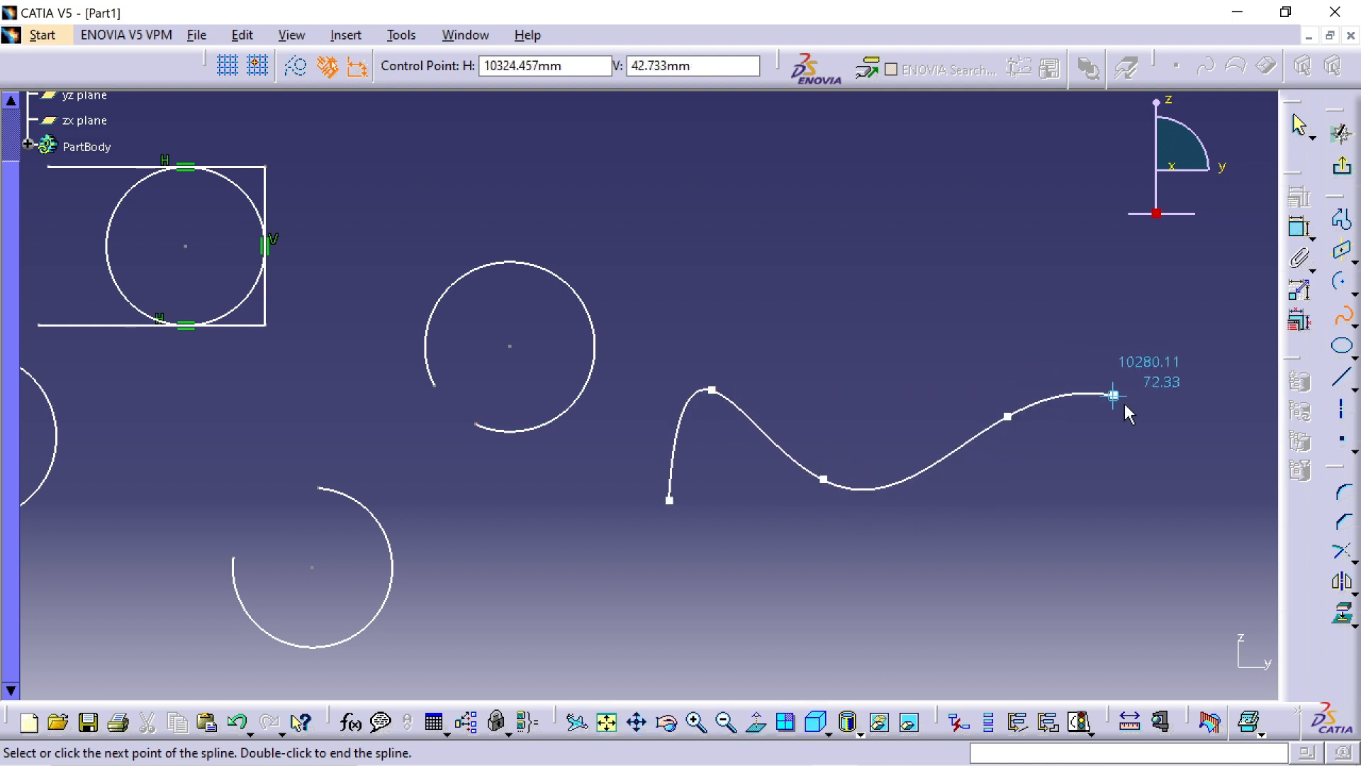
pyautogui.click(1160, 545)
pyautogui.click(972, 645)
pyautogui.doubleClick(767, 633)
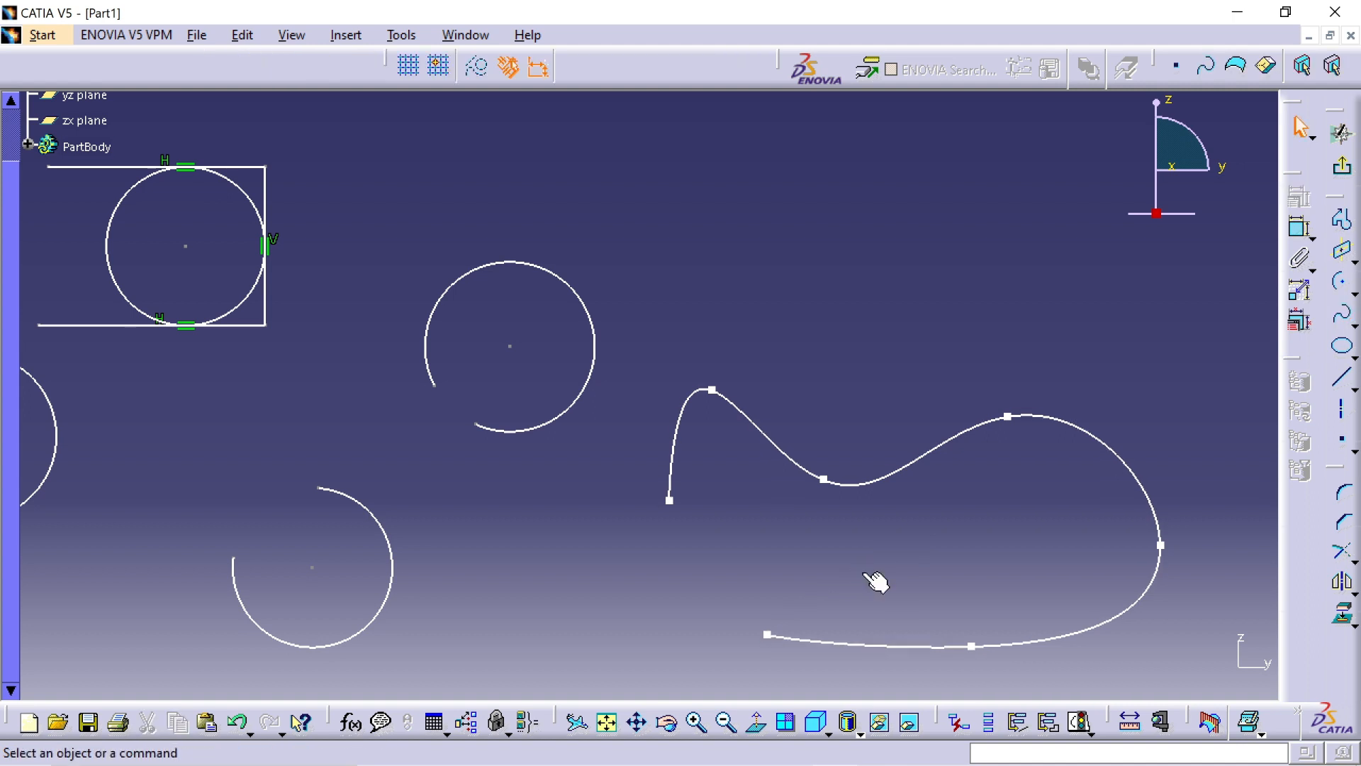
# - Draw a second, zigzag spline through five control points, below and to the left of the first spline
pyautogui.moveTo(876, 581)
pyautogui.mouseDown(button='middle')
pyautogui.moveTo(866, 470)
pyautogui.moveTo(787, 368)
pyautogui.mouseUp(button='middle')
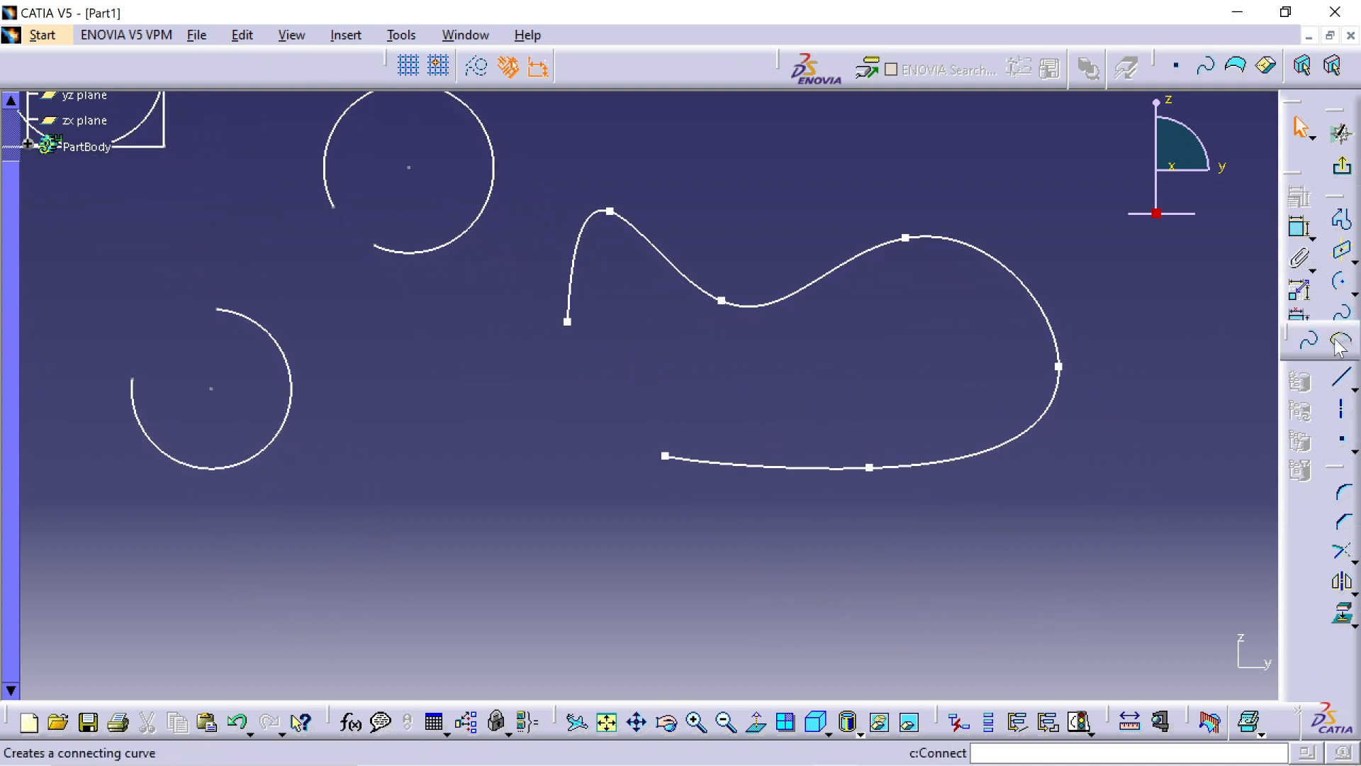
pyautogui.click(1340, 343)
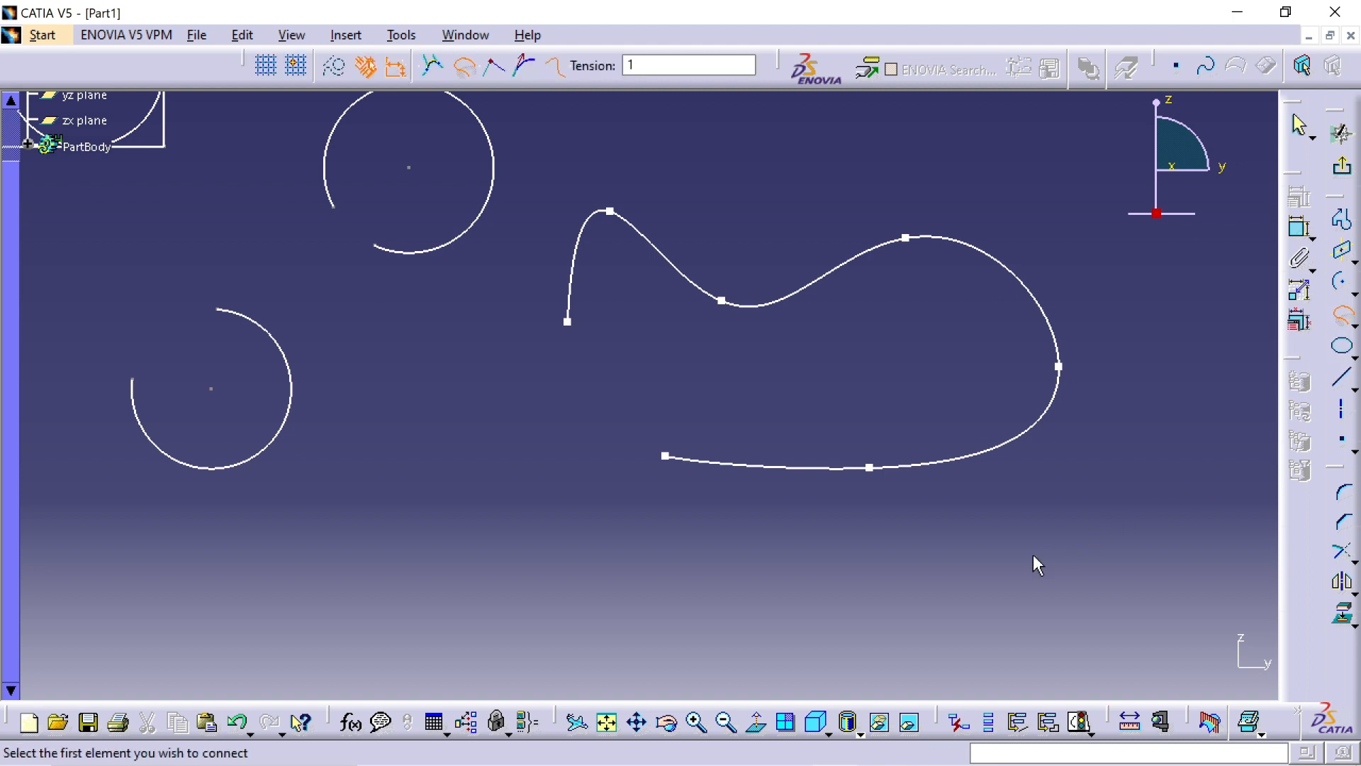
pyautogui.click(1354, 324)
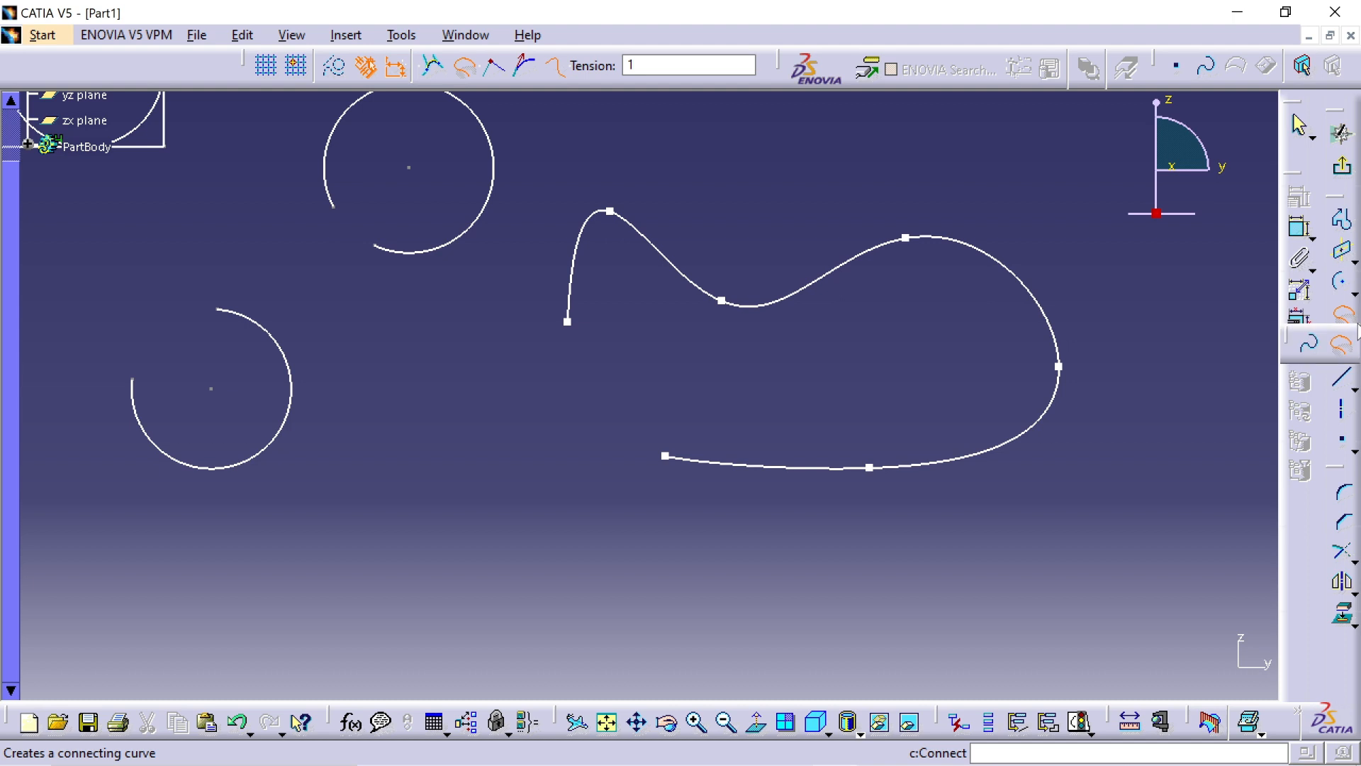
pyautogui.click(1309, 347)
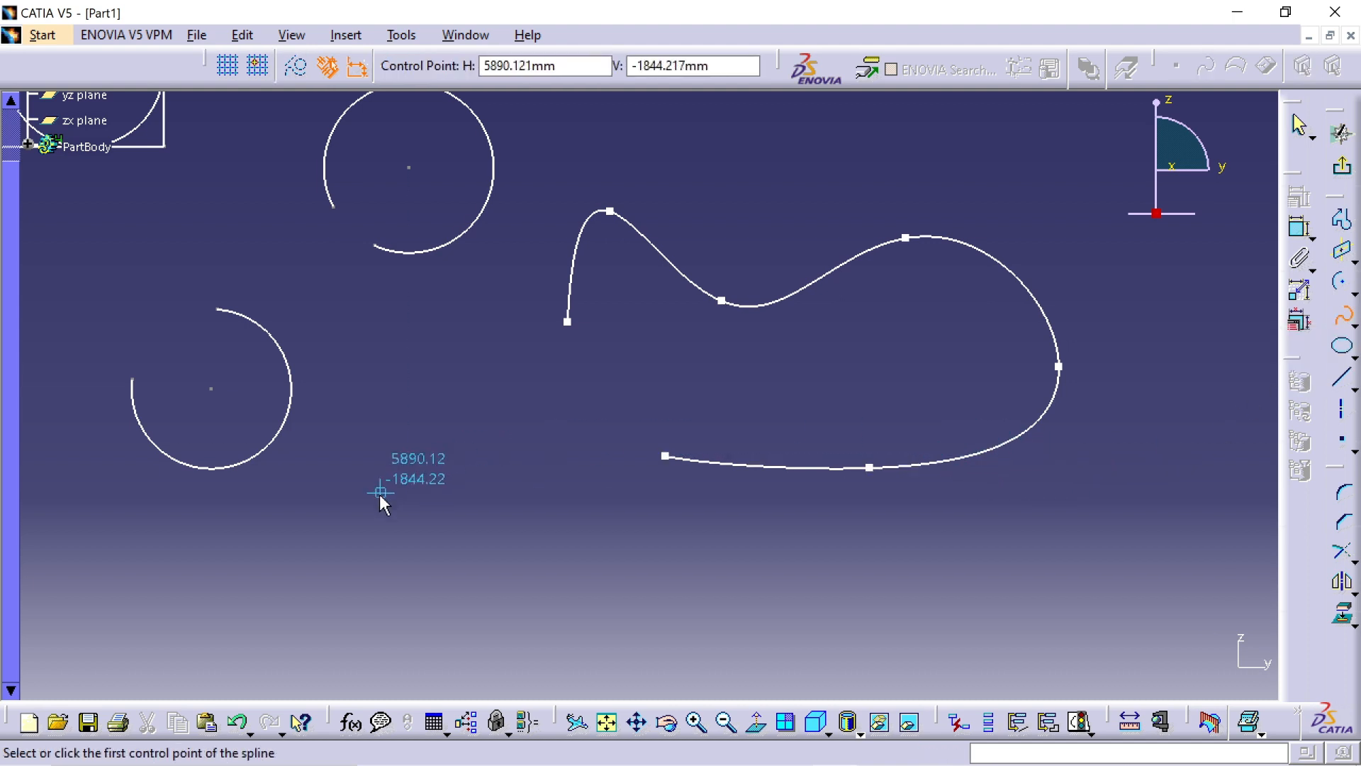
pyautogui.click(521, 468)
pyautogui.click(395, 526)
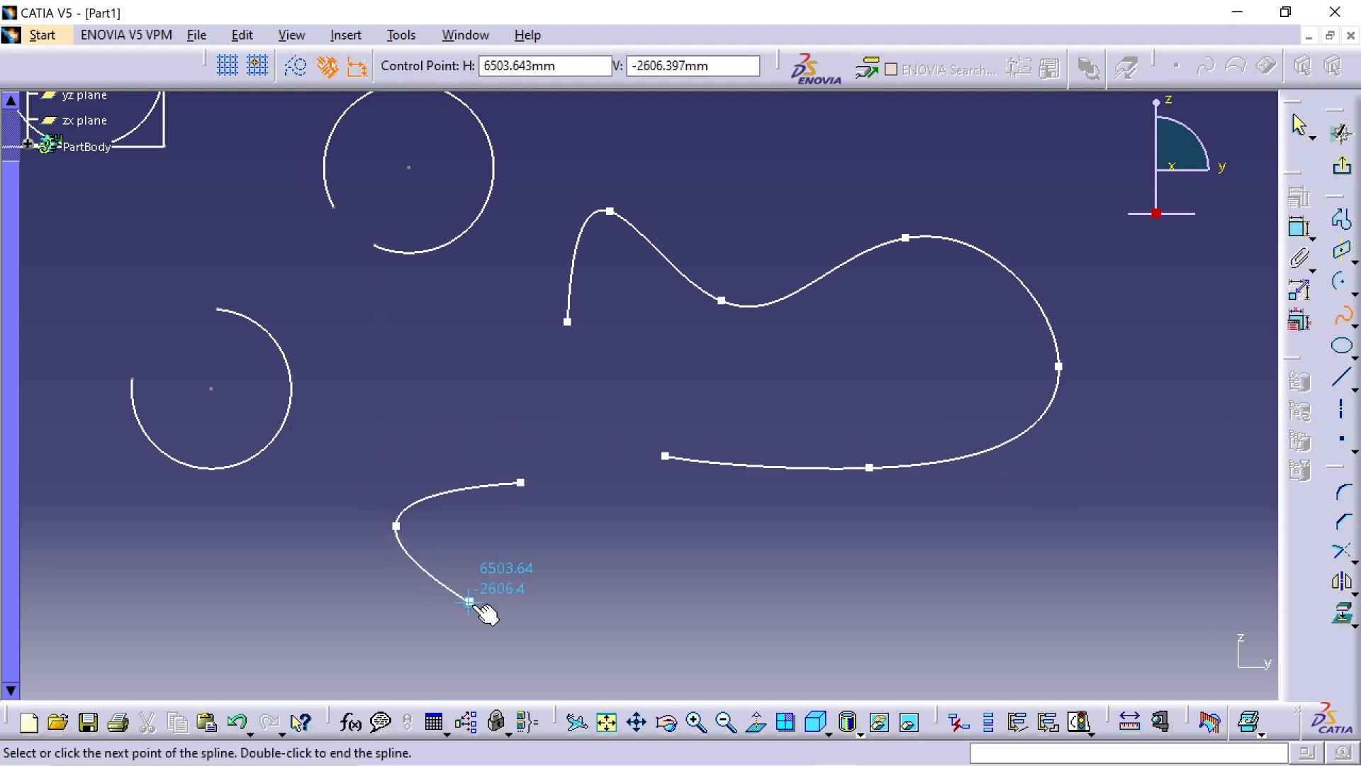
pyautogui.click(486, 612)
pyautogui.click(223, 600)
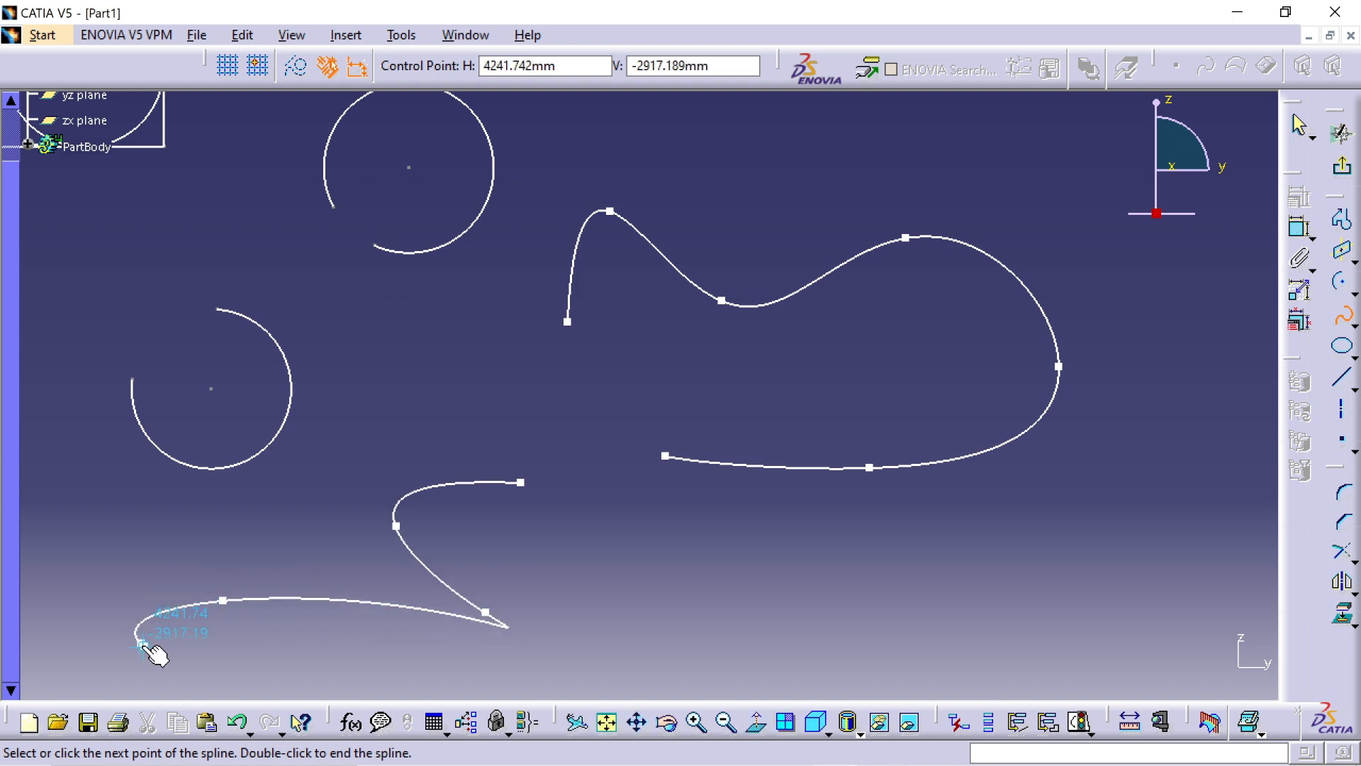
pyautogui.doubleClick(142, 643)
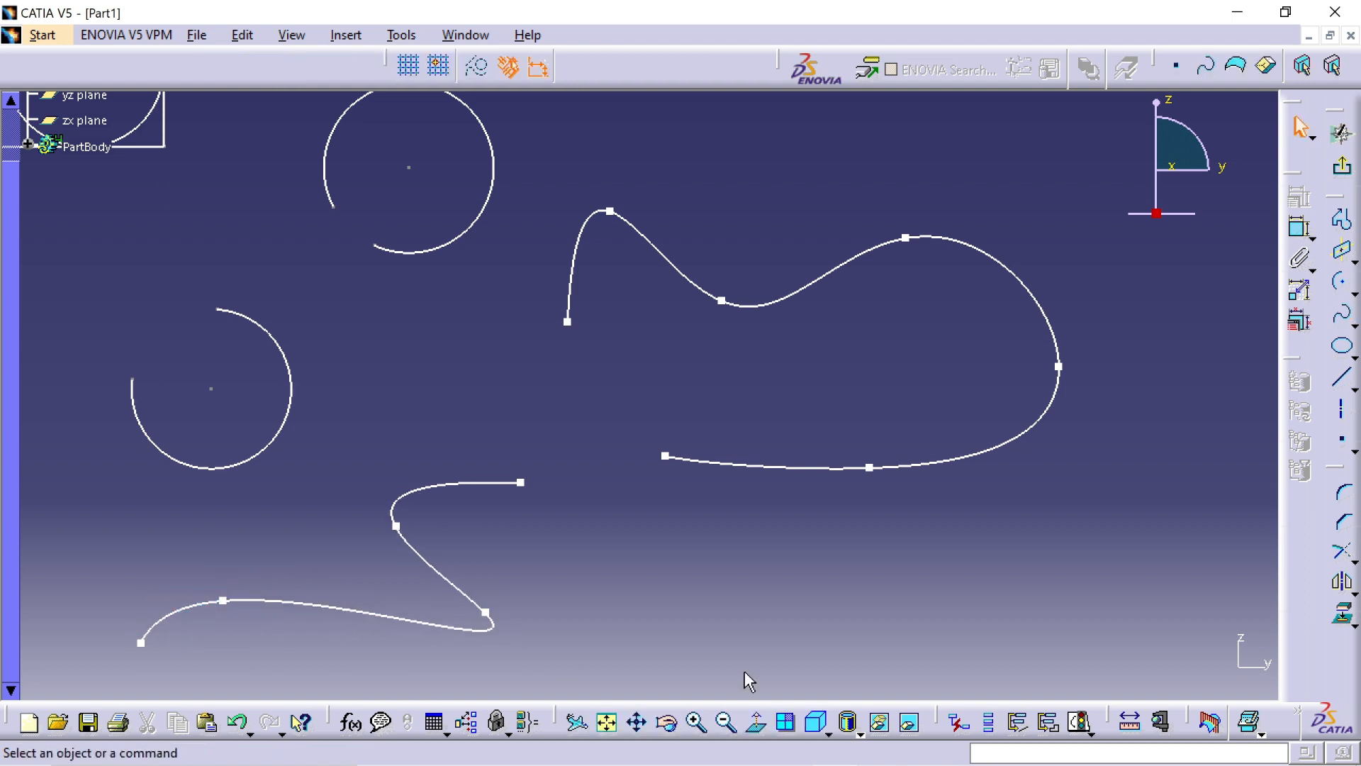
# - Connect the first spline's upper-left endpoint to the second spline's upper-right endpoint with a connecting curve of tension 1
pyautogui.click(1339, 343)
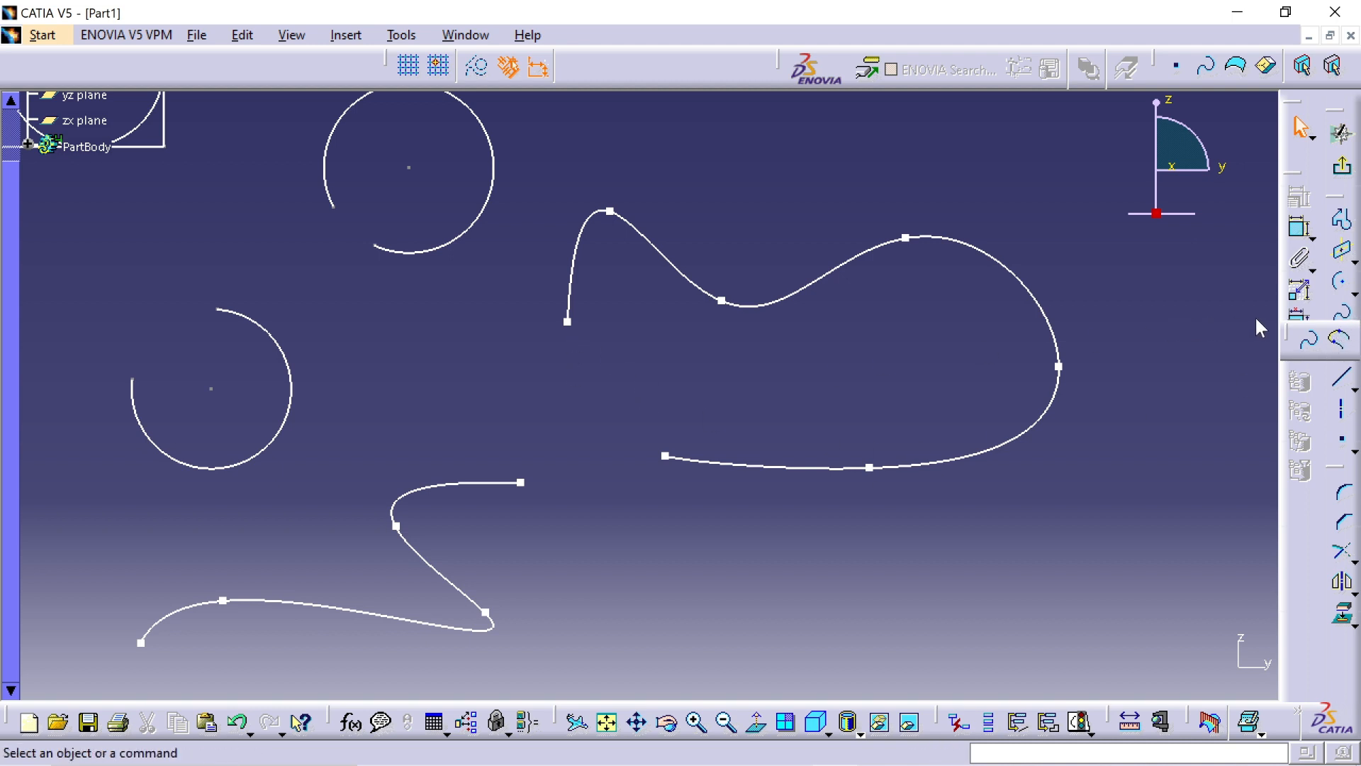
pyautogui.click(1339, 343)
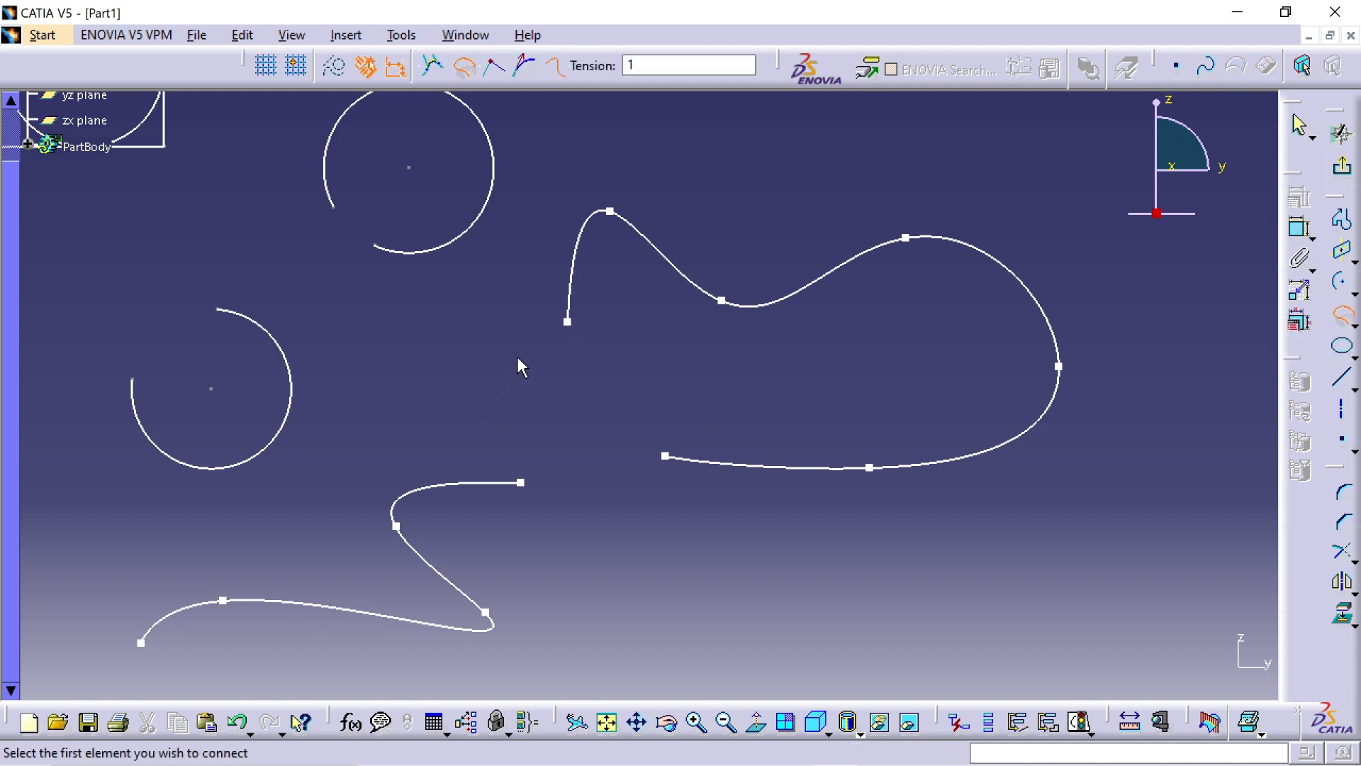
pyautogui.click(568, 322)
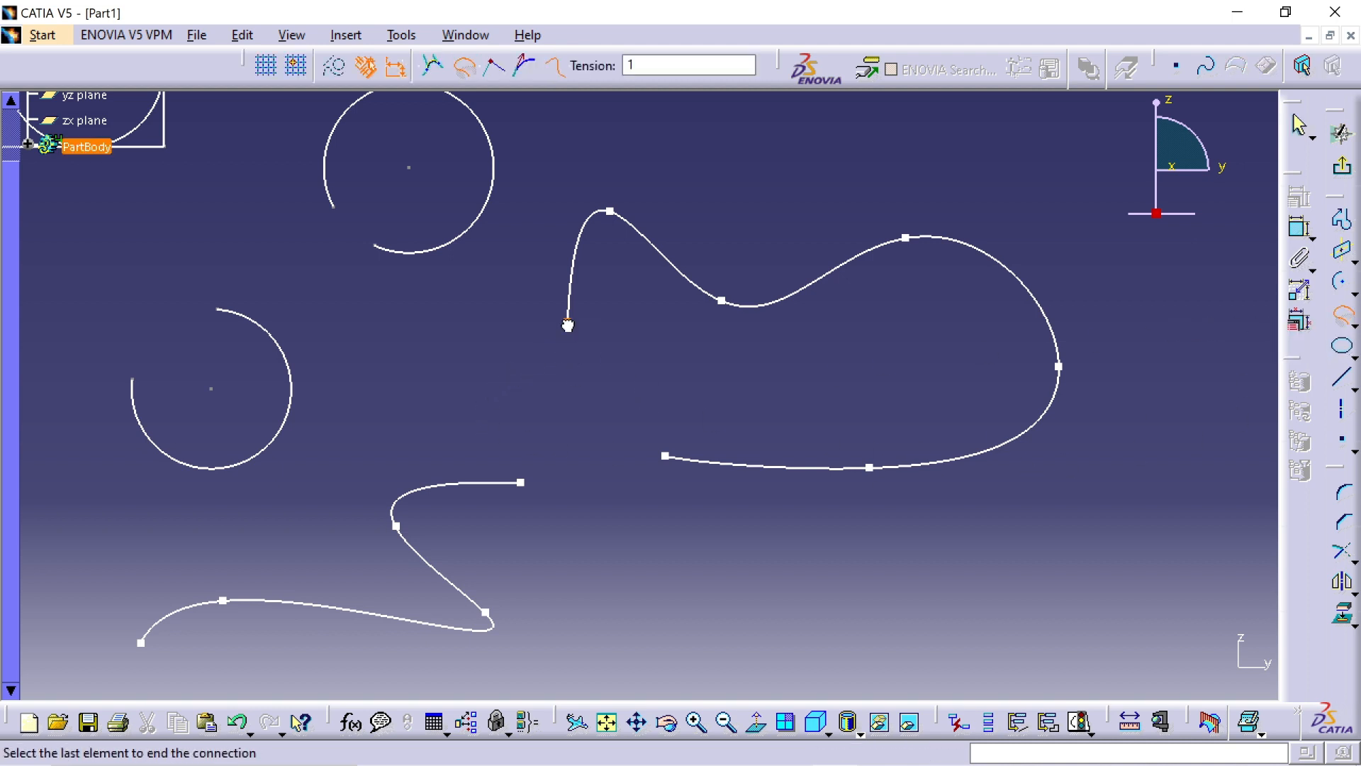
pyautogui.click(521, 483)
pyautogui.click(612, 417)
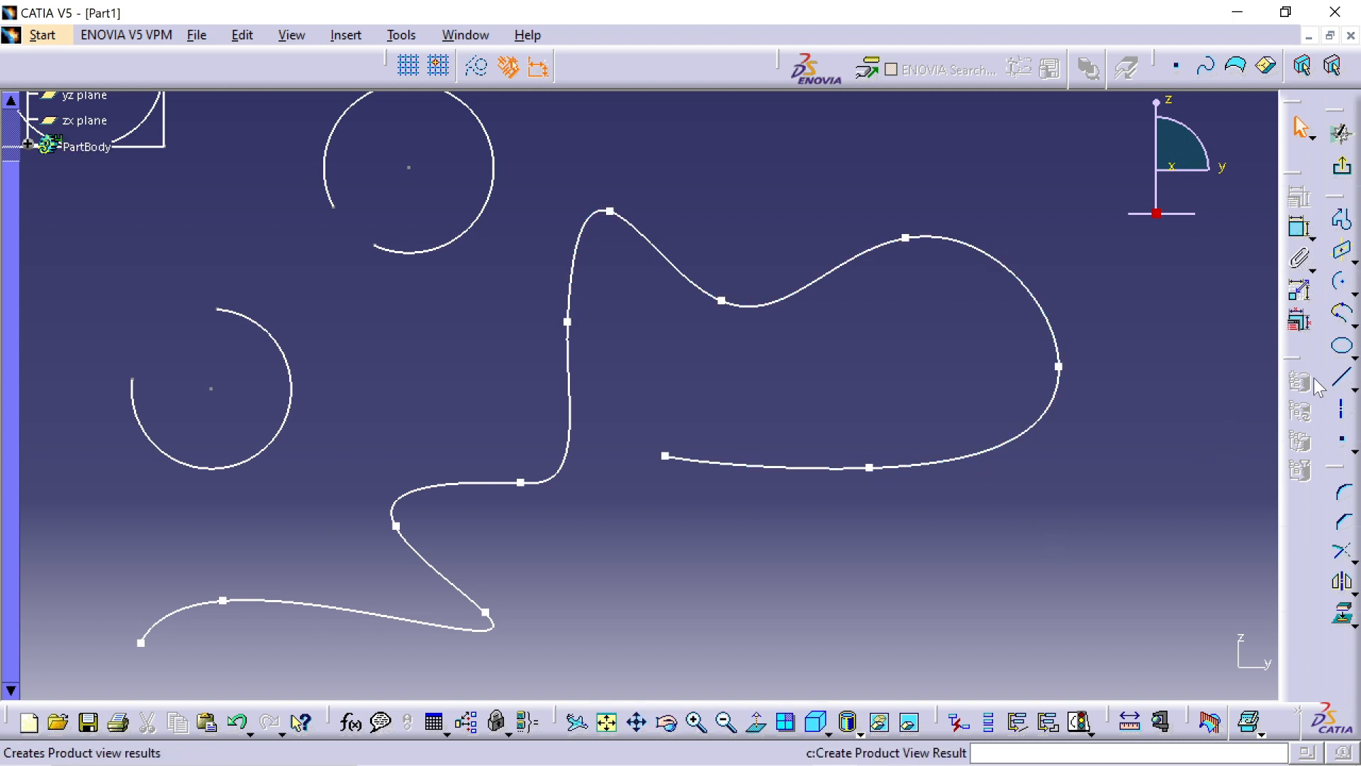
# - Draw a horizontal ellipse with a major radius of about 1685 mm, overlapping the first spline's lower-right bend
pyautogui.click(1343, 348)
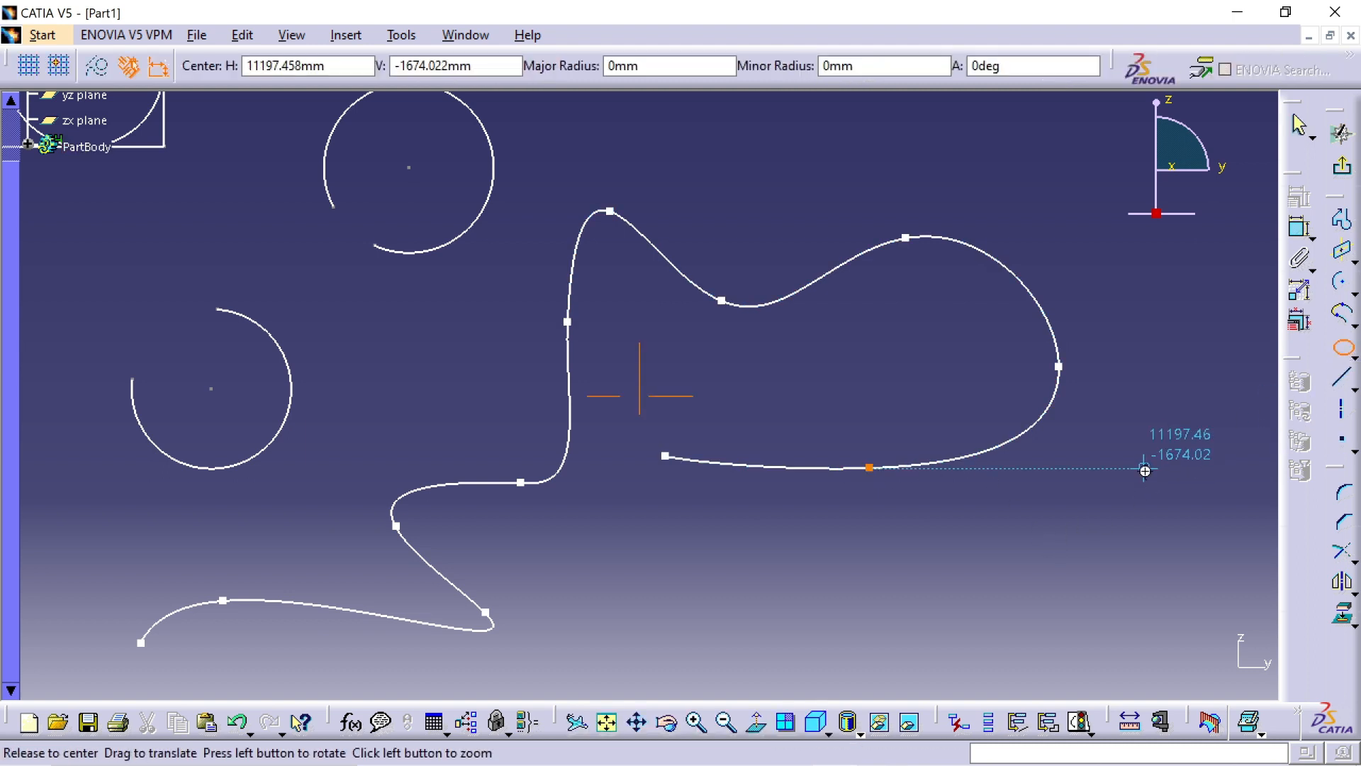
pyautogui.moveTo(1042, 465)
pyautogui.mouseDown(button='middle')
pyautogui.moveTo(827, 452)
pyautogui.moveTo(702, 424)
pyautogui.mouseUp(button='middle')
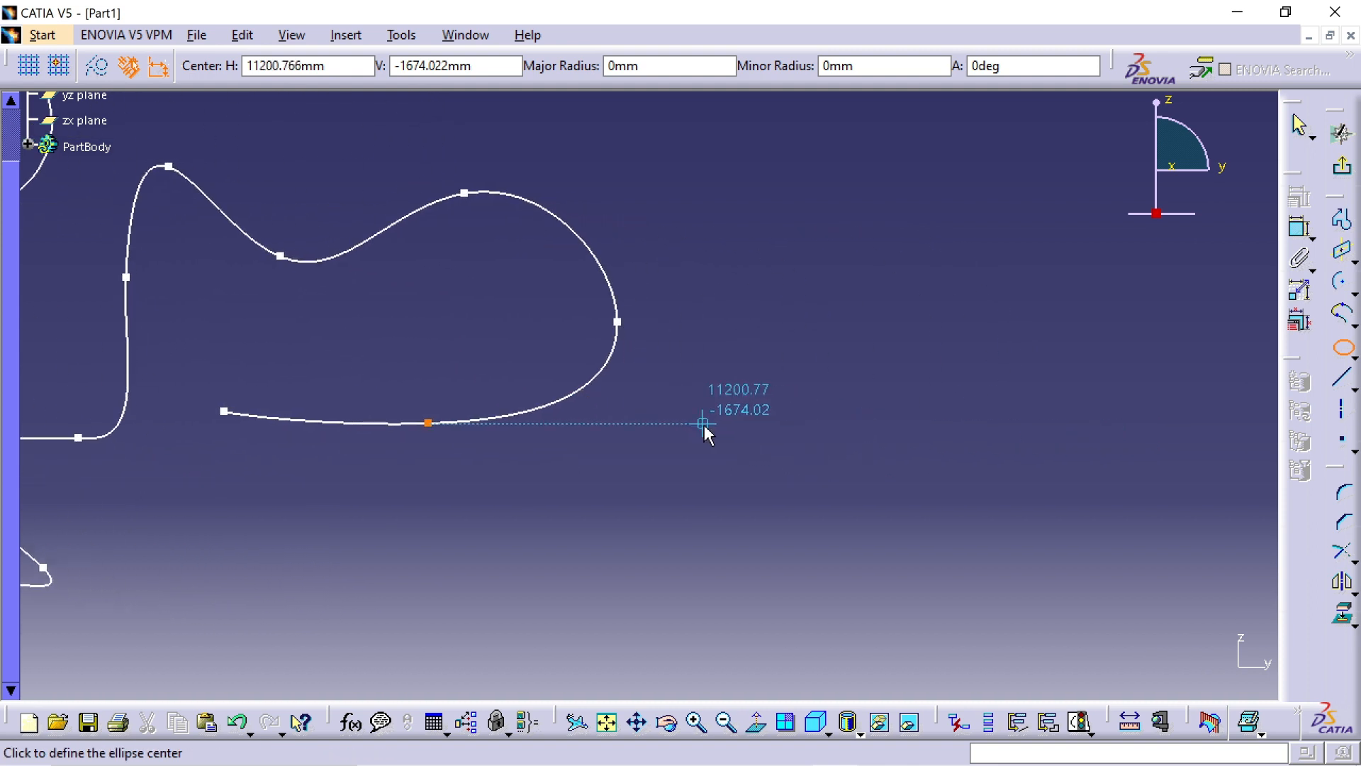
pyautogui.click(748, 494)
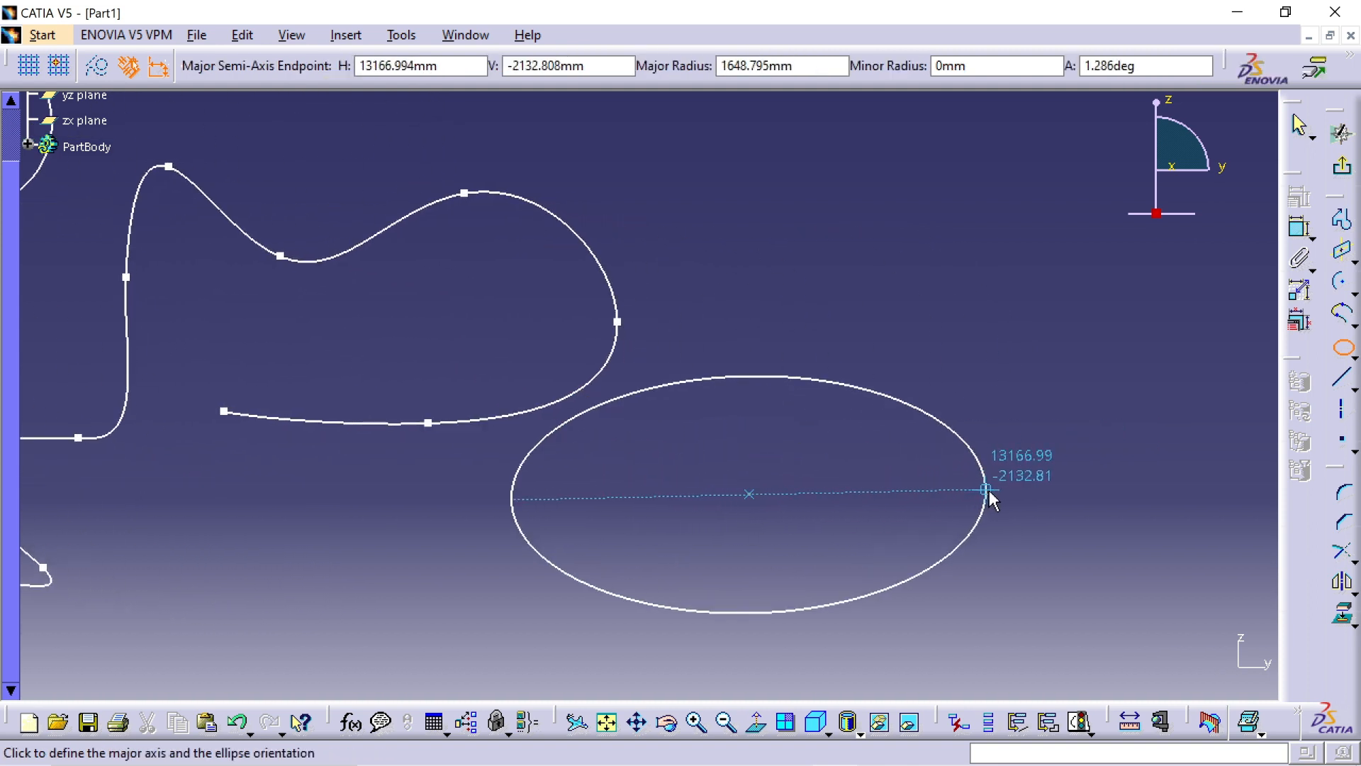
pyautogui.click(991, 495)
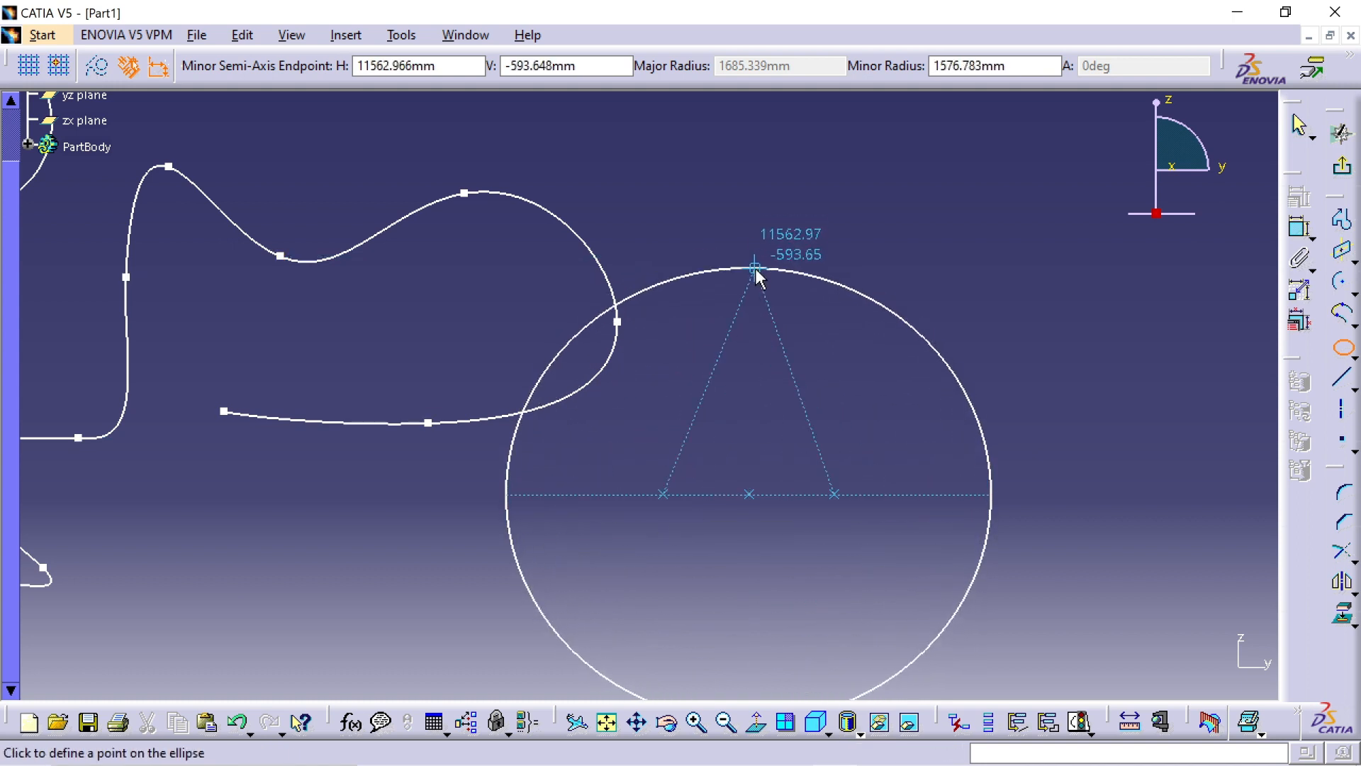
pyautogui.click(752, 313)
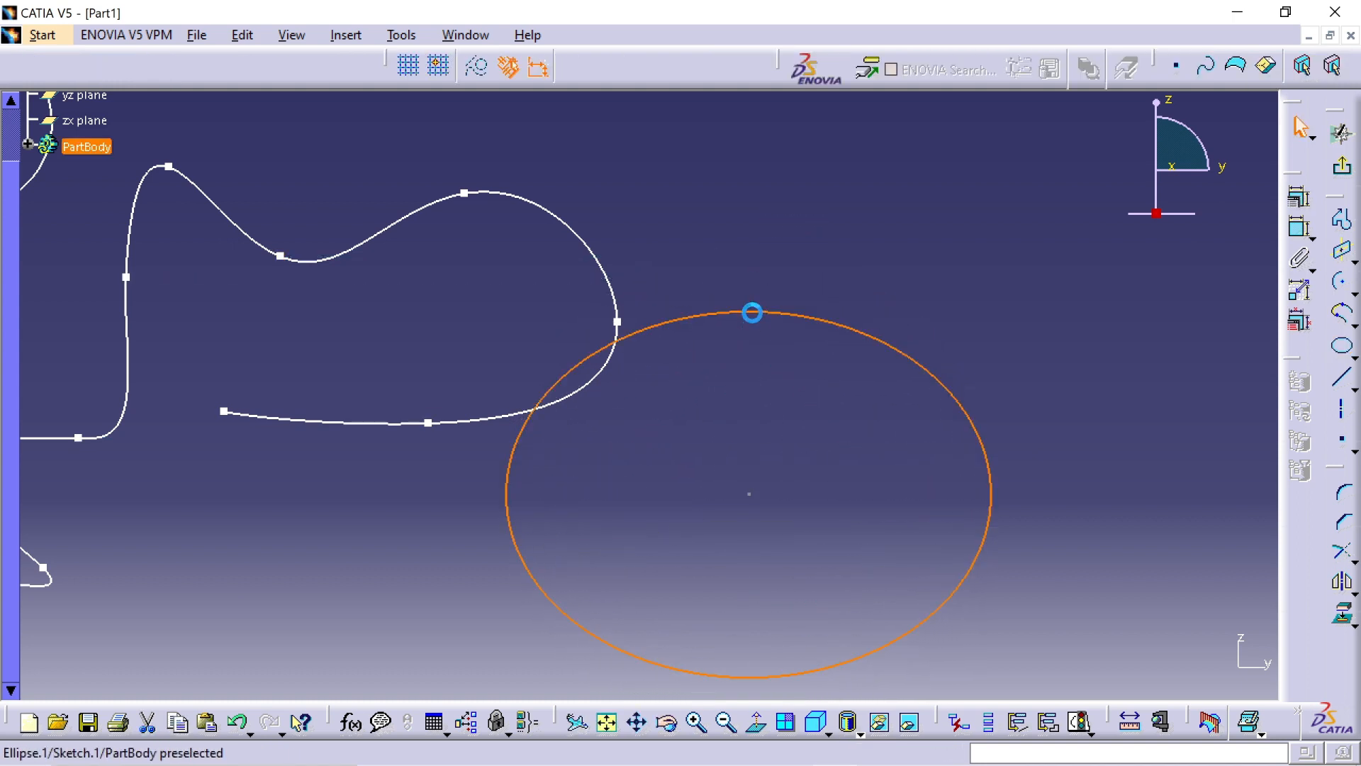
pyautogui.click(984, 296)
# - Draw a parabola by focus to the right of the ellipse, with its apex up and right of the focus and its arc running from upper left to lower right
pyautogui.moveTo(993, 422); pyautogui.dragTo(592, 330, button='middle')
pyautogui.click(592, 331)
pyautogui.moveTo(593, 330)
pyautogui.mouseDown(button='middle')
pyautogui.moveTo(666, 525)
pyautogui.moveTo(610, 493)
pyautogui.mouseUp(button='middle')
pyautogui.click(1347, 361)
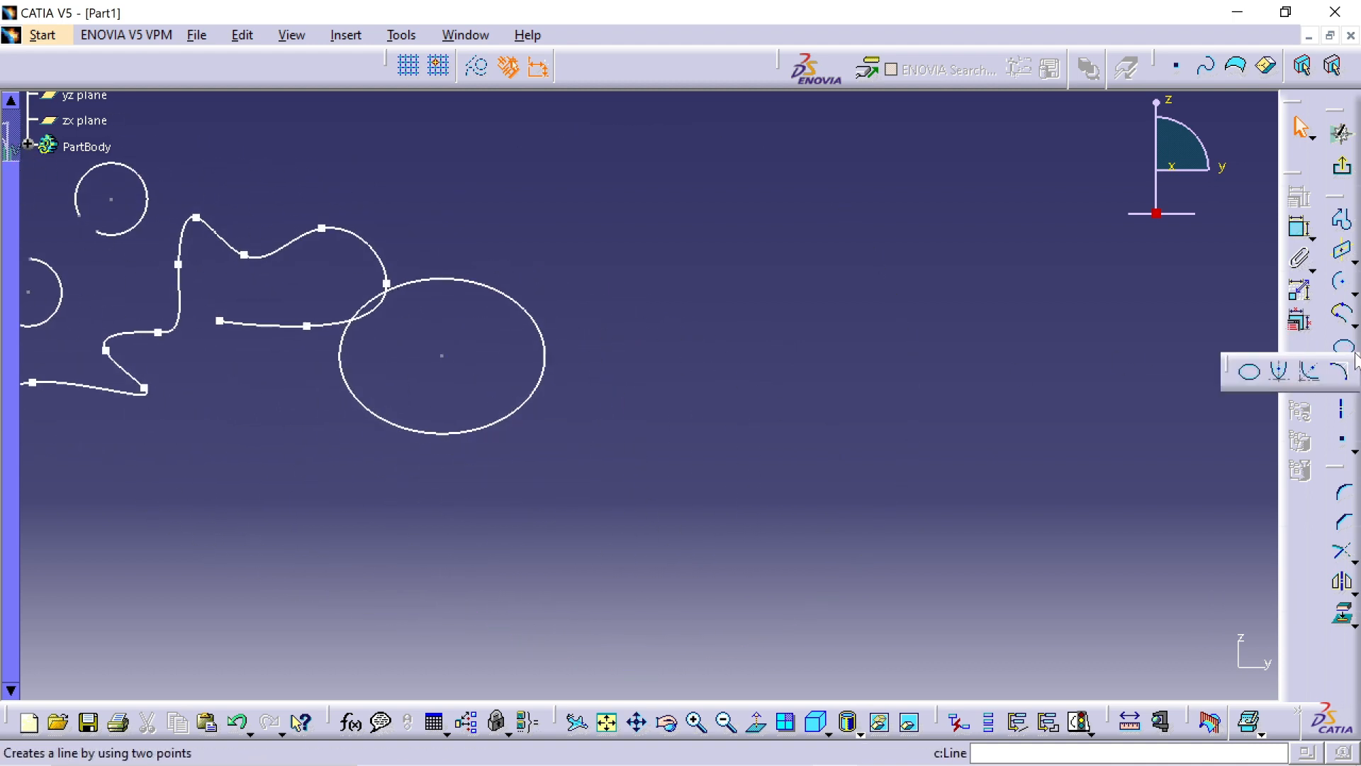
pyautogui.click(1281, 374)
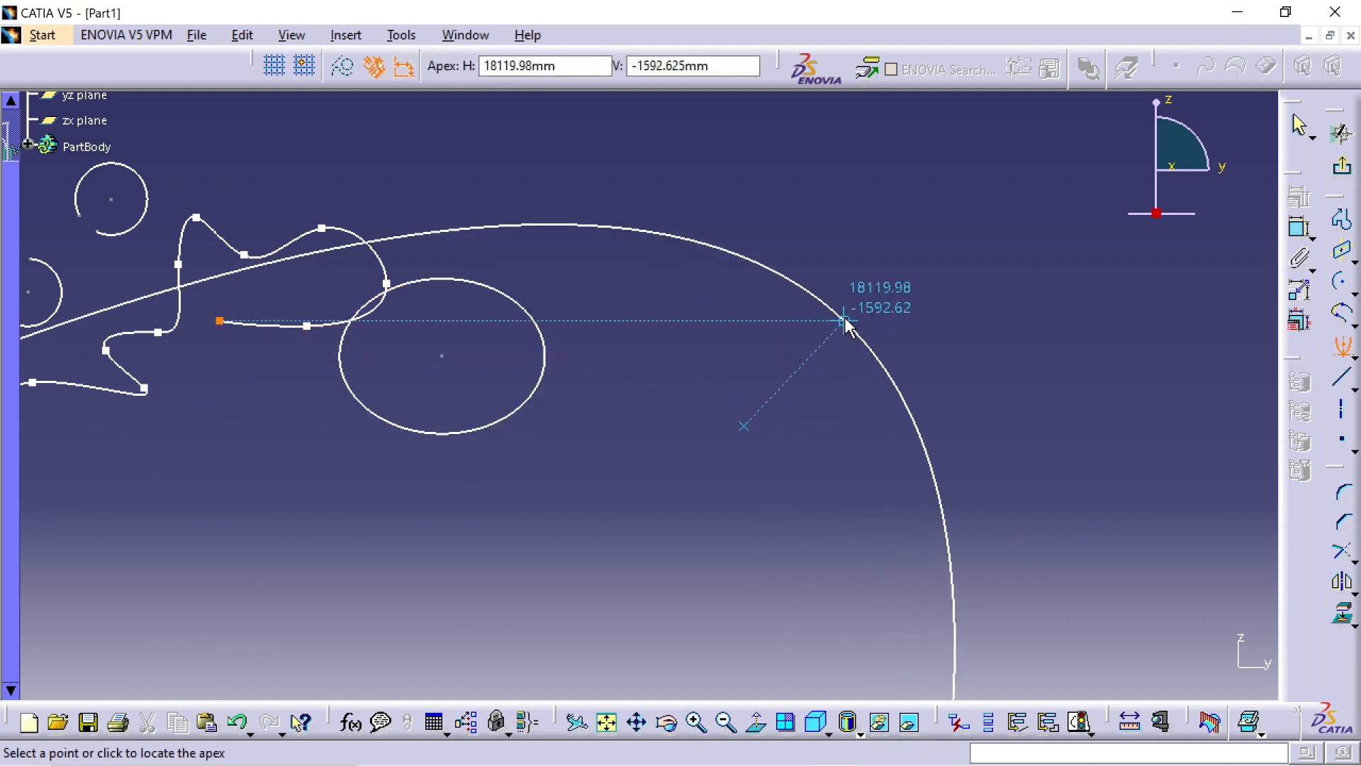
pyautogui.click(843, 320)
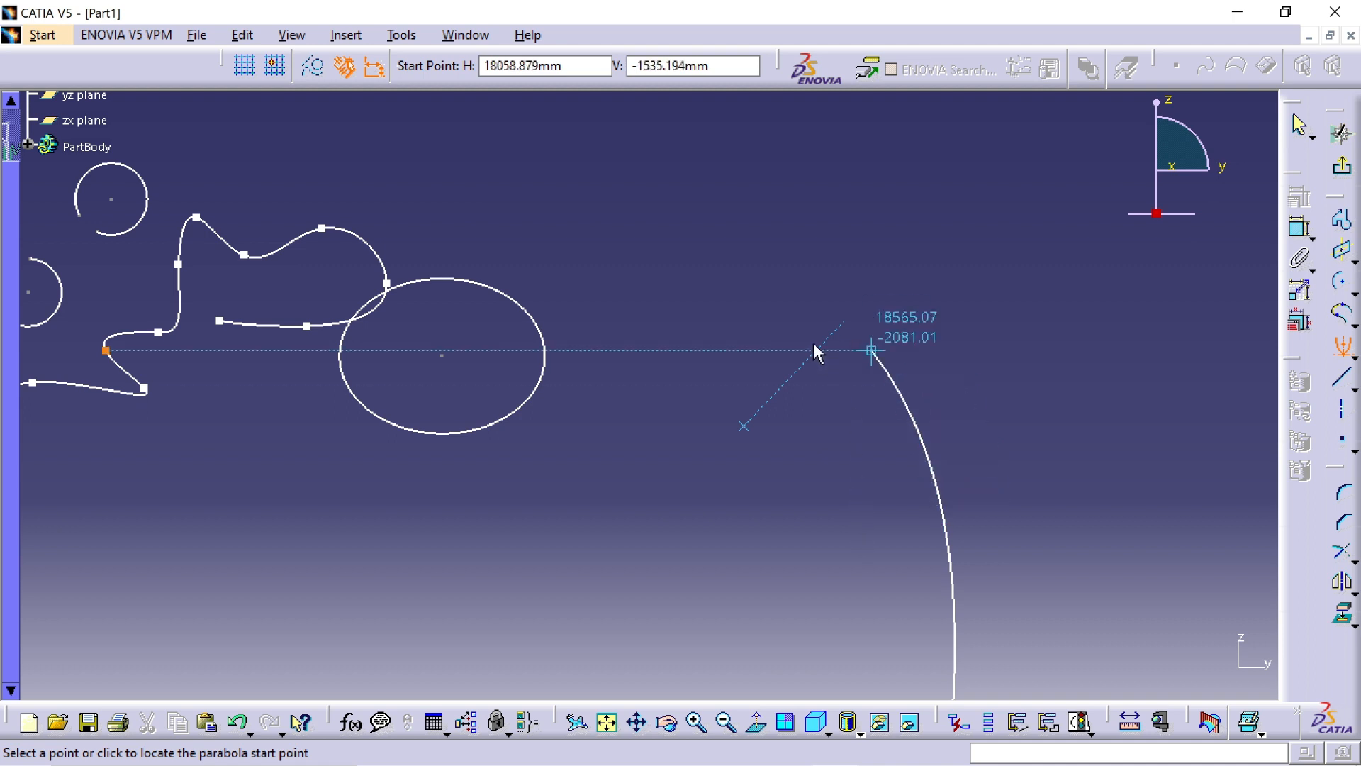
pyautogui.click(550, 271)
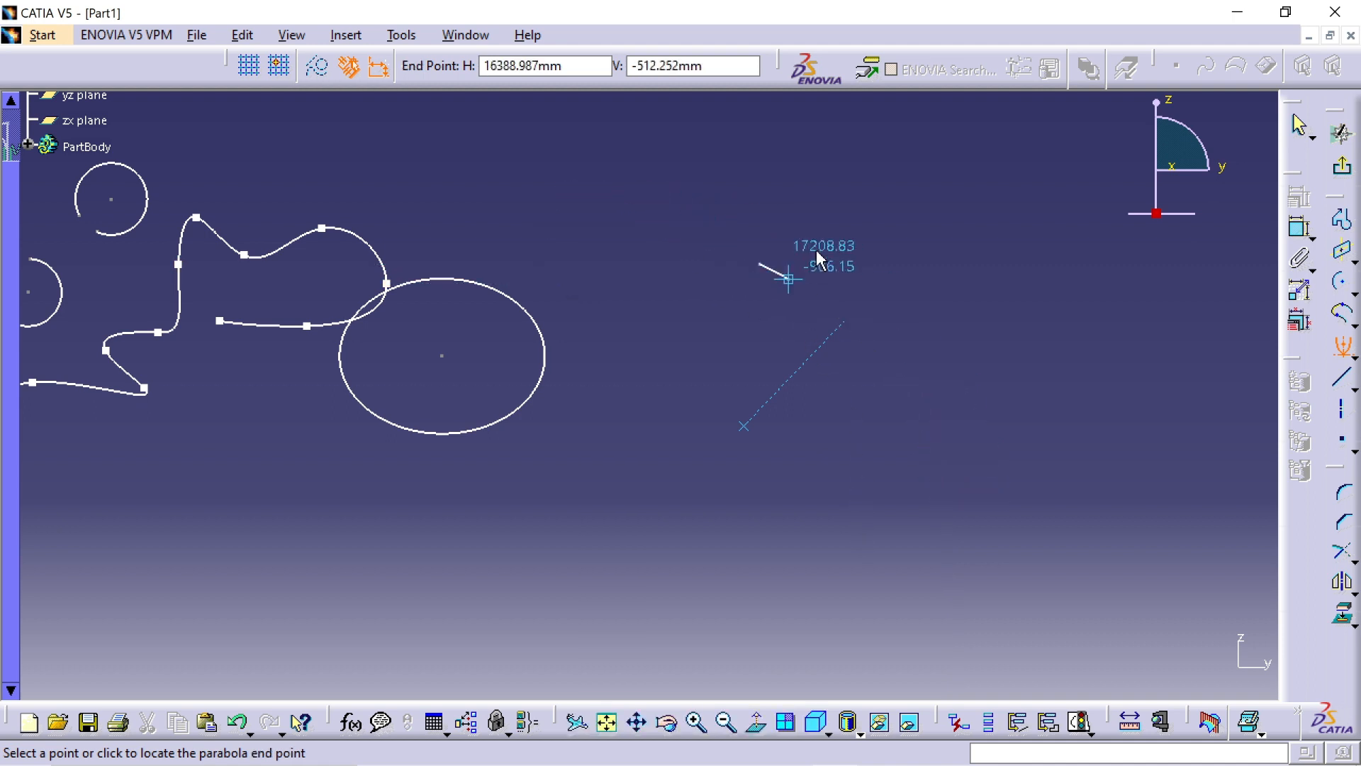
pyautogui.click(945, 533)
pyautogui.click(525, 581)
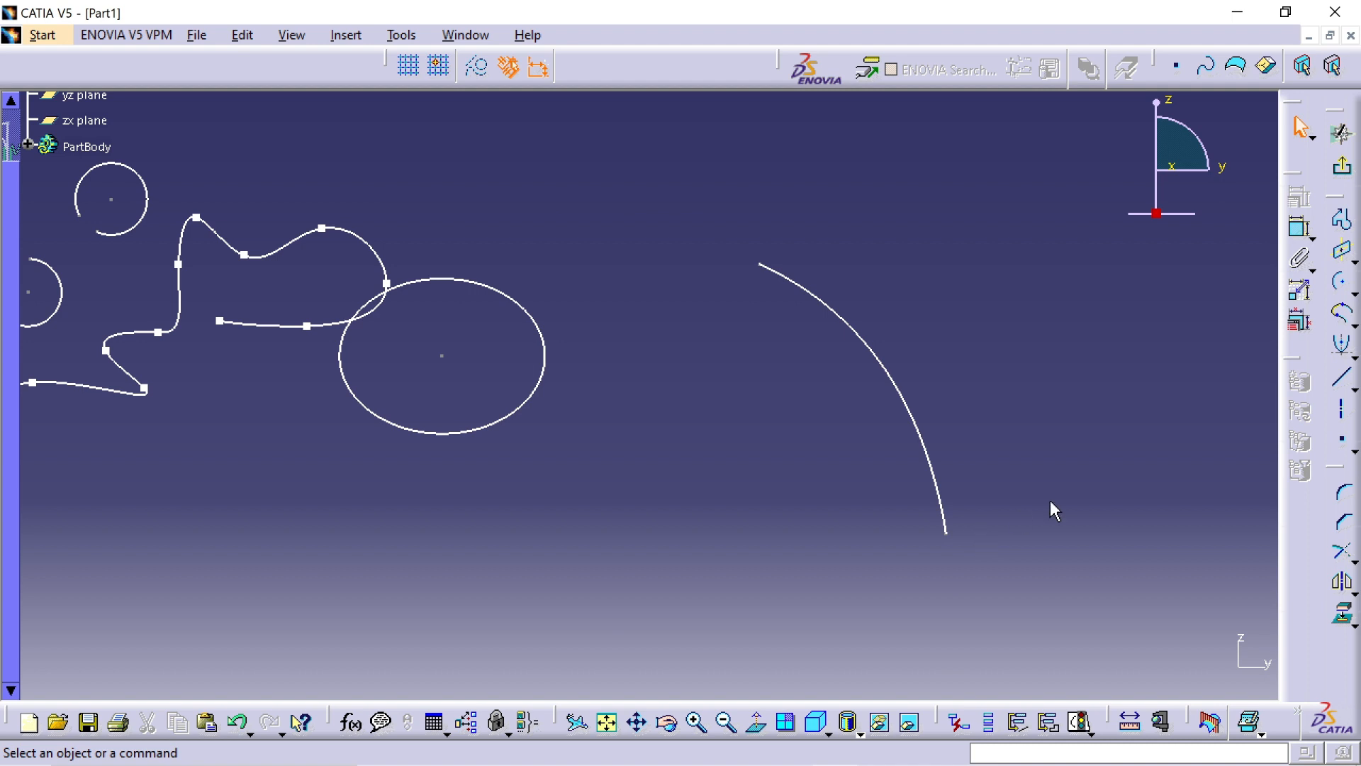
# - Draw a rightward-pointing hyperbola with an eccentricity of about 1.02, its centre up and right of the focus and its upper branch crossing the parabola
pyautogui.moveTo(1112, 485)
pyautogui.mouseDown(button='middle')
pyautogui.moveTo(1066, 477)
pyautogui.moveTo(800, 507)
pyautogui.mouseUp(button='middle')
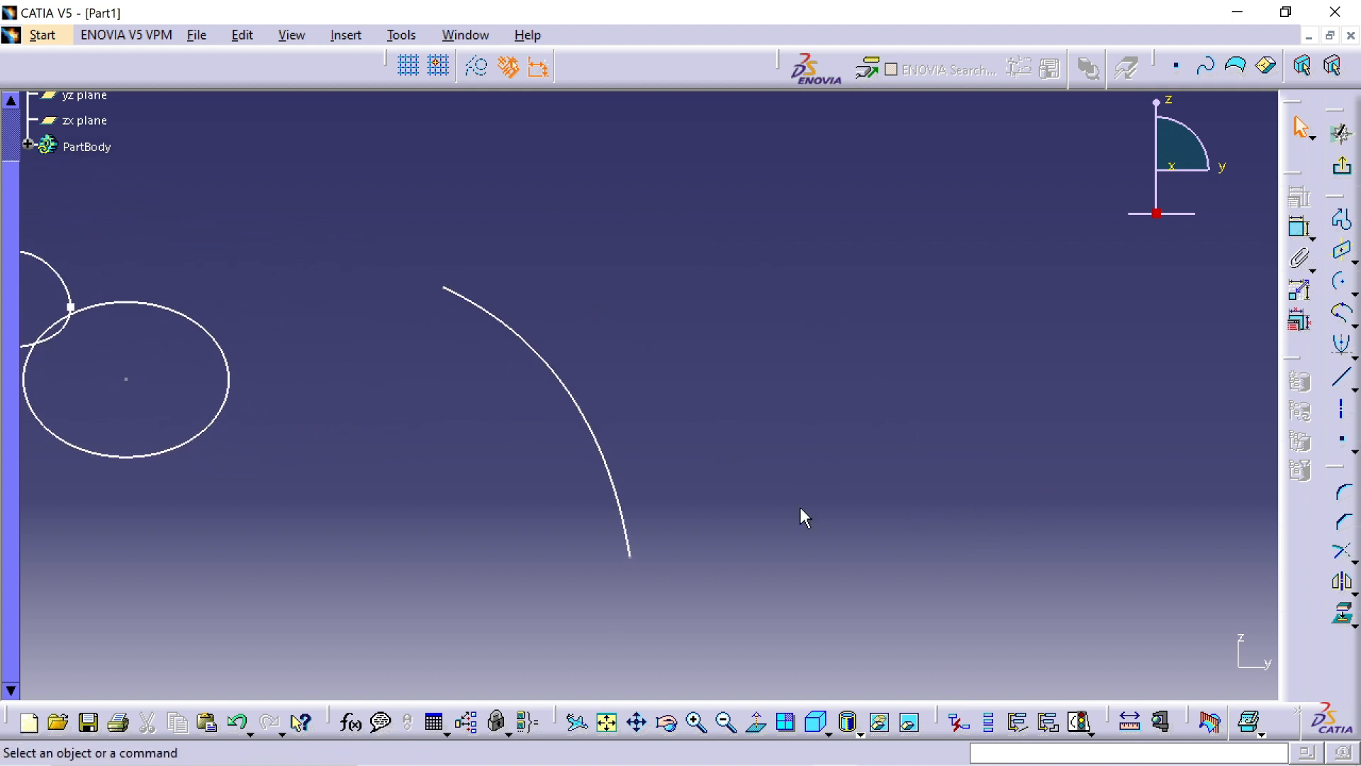
pyautogui.click(1351, 355)
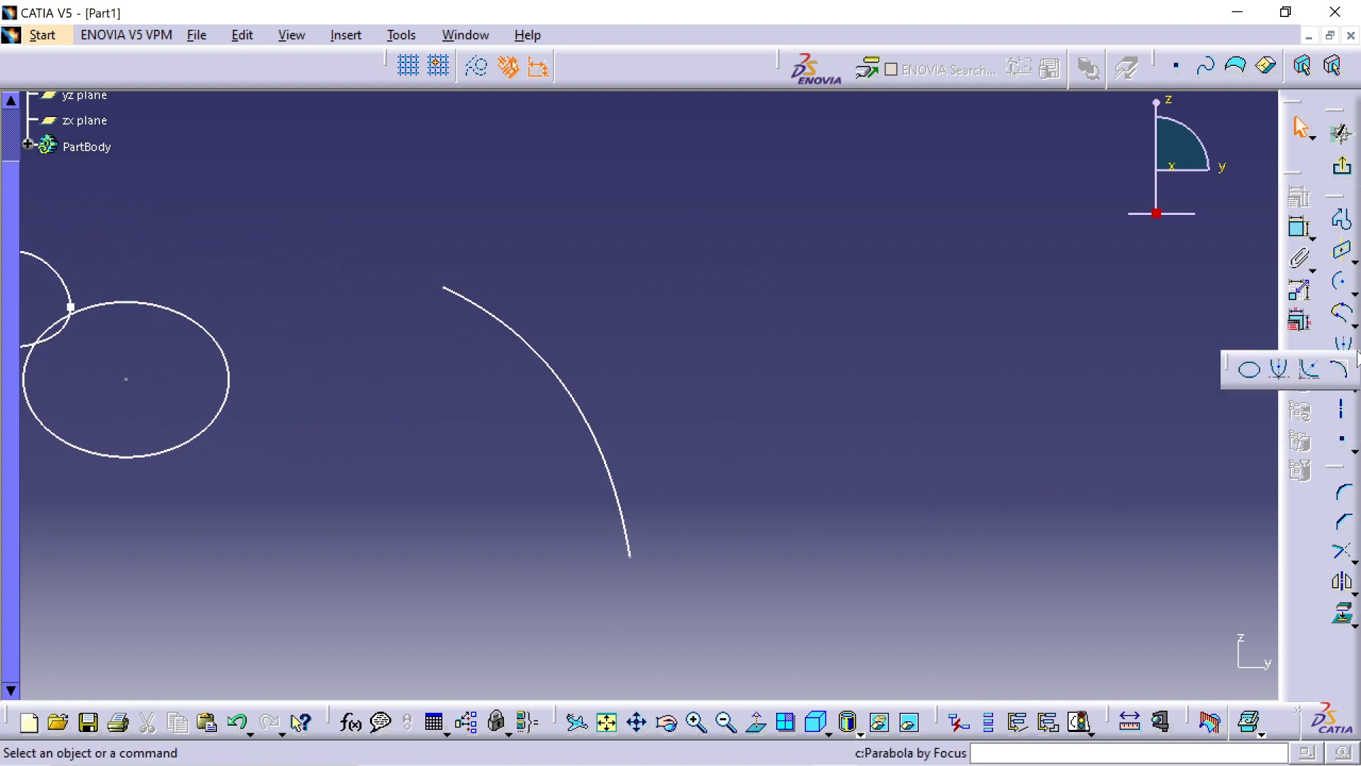
pyautogui.click(1307, 372)
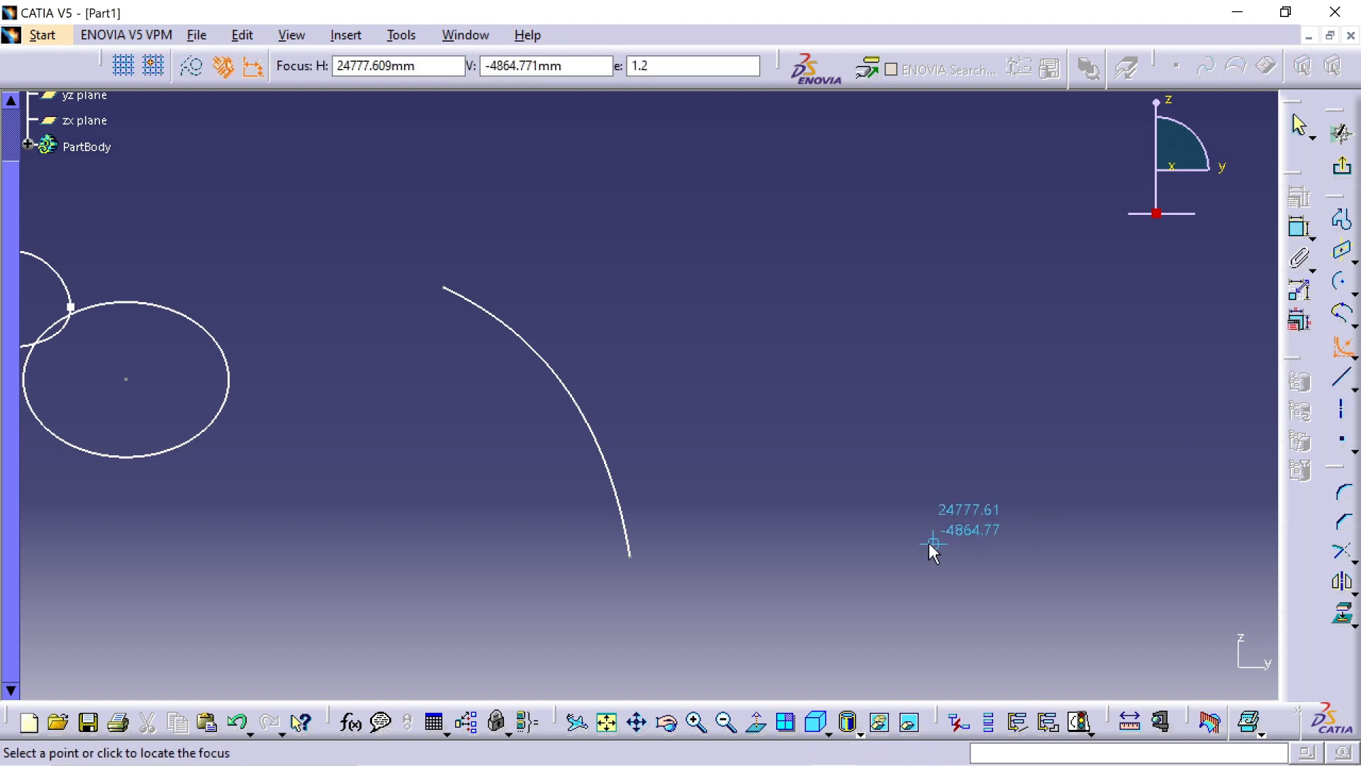
pyautogui.moveTo(920, 495); pyautogui.dragTo(744, 471, button='middle')
pyautogui.click(618, 455)
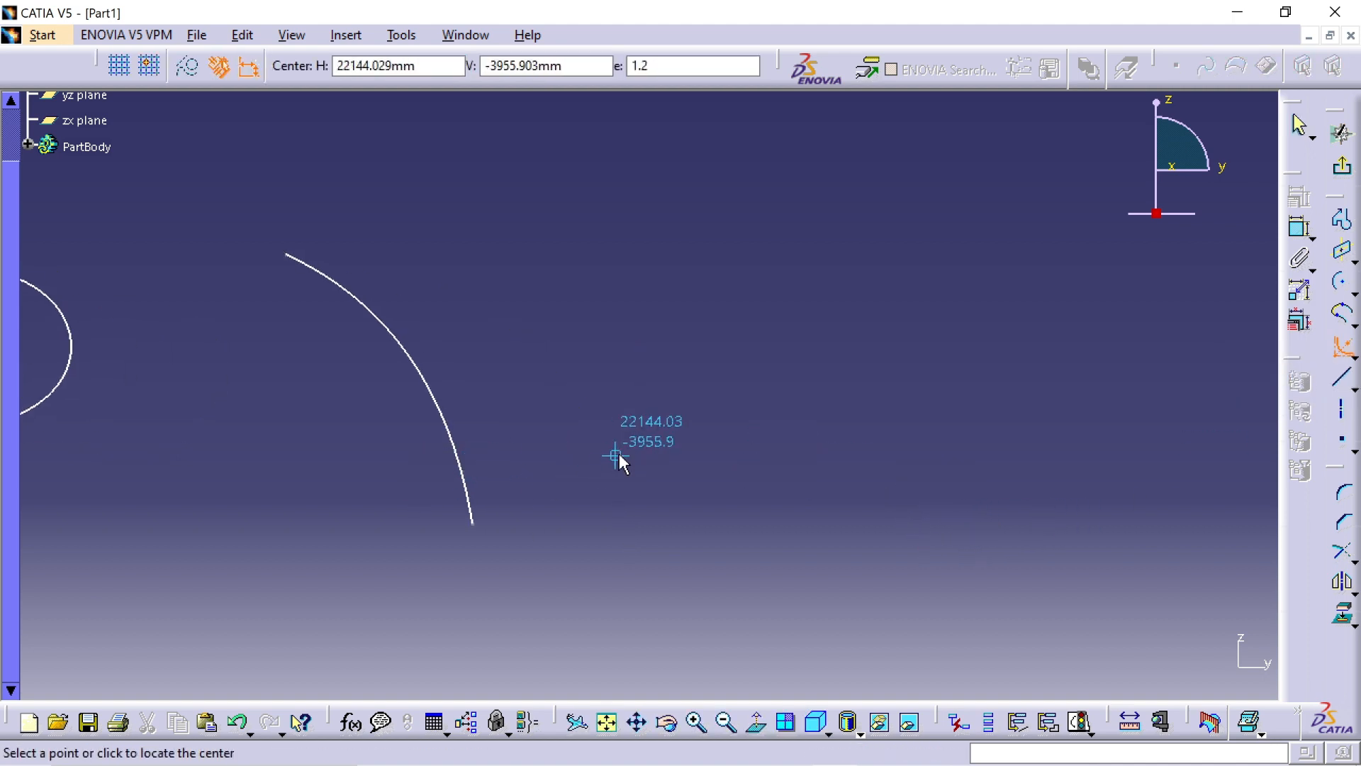
pyautogui.click(907, 336)
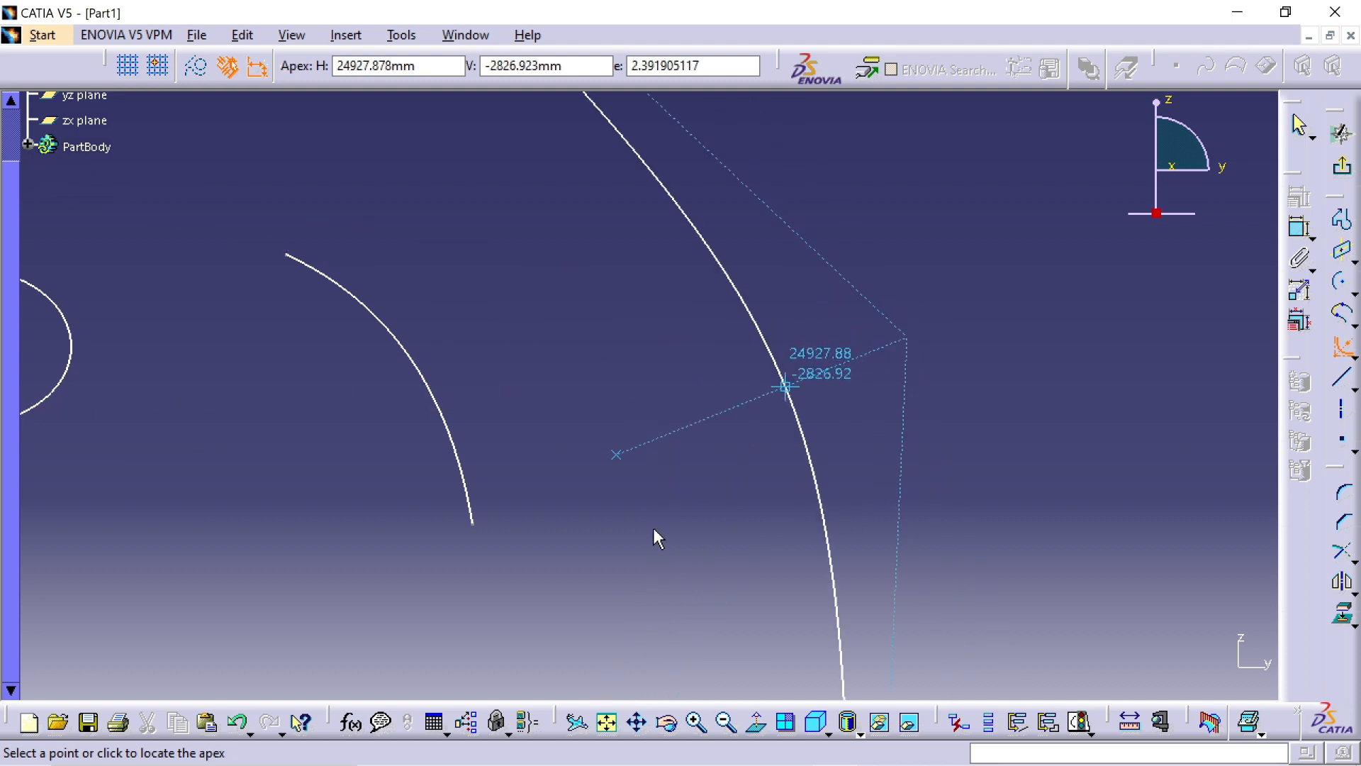
pyautogui.click(567, 308)
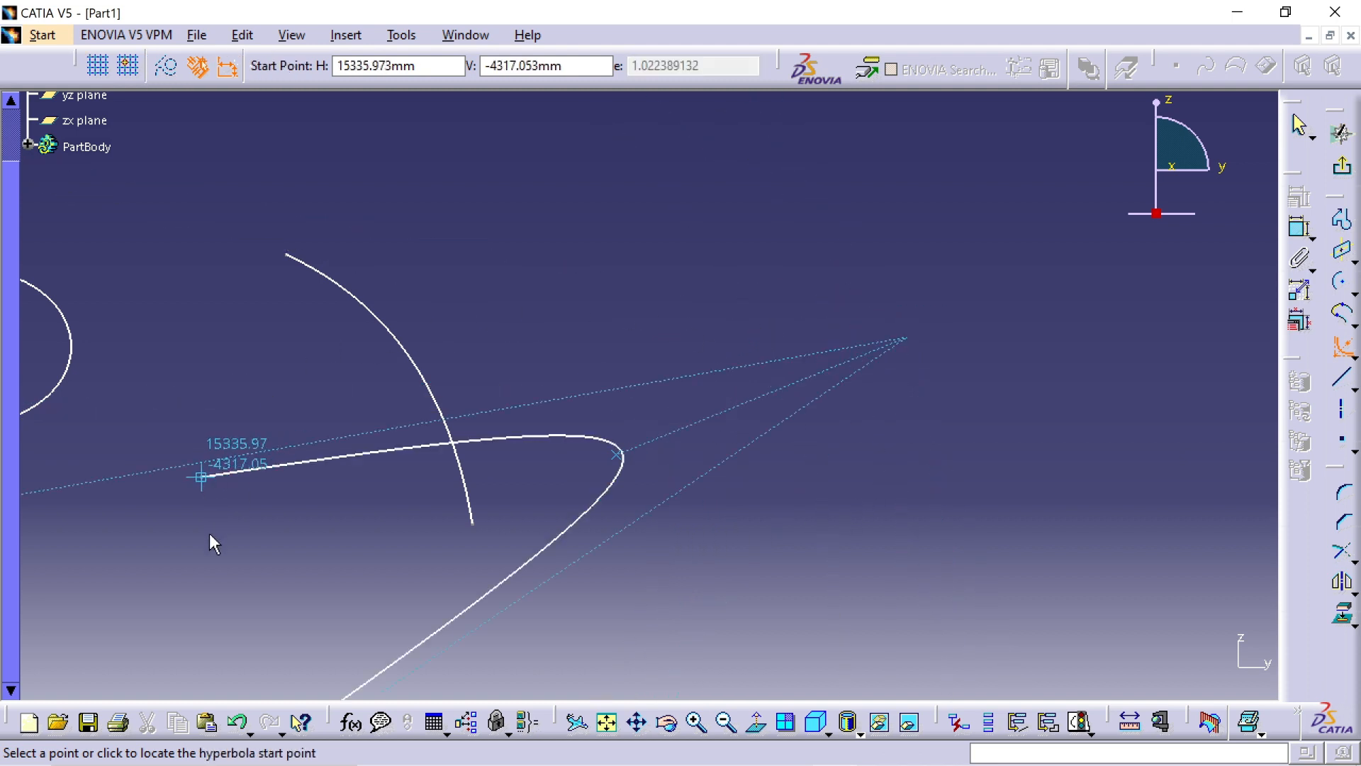
pyautogui.click(193, 492)
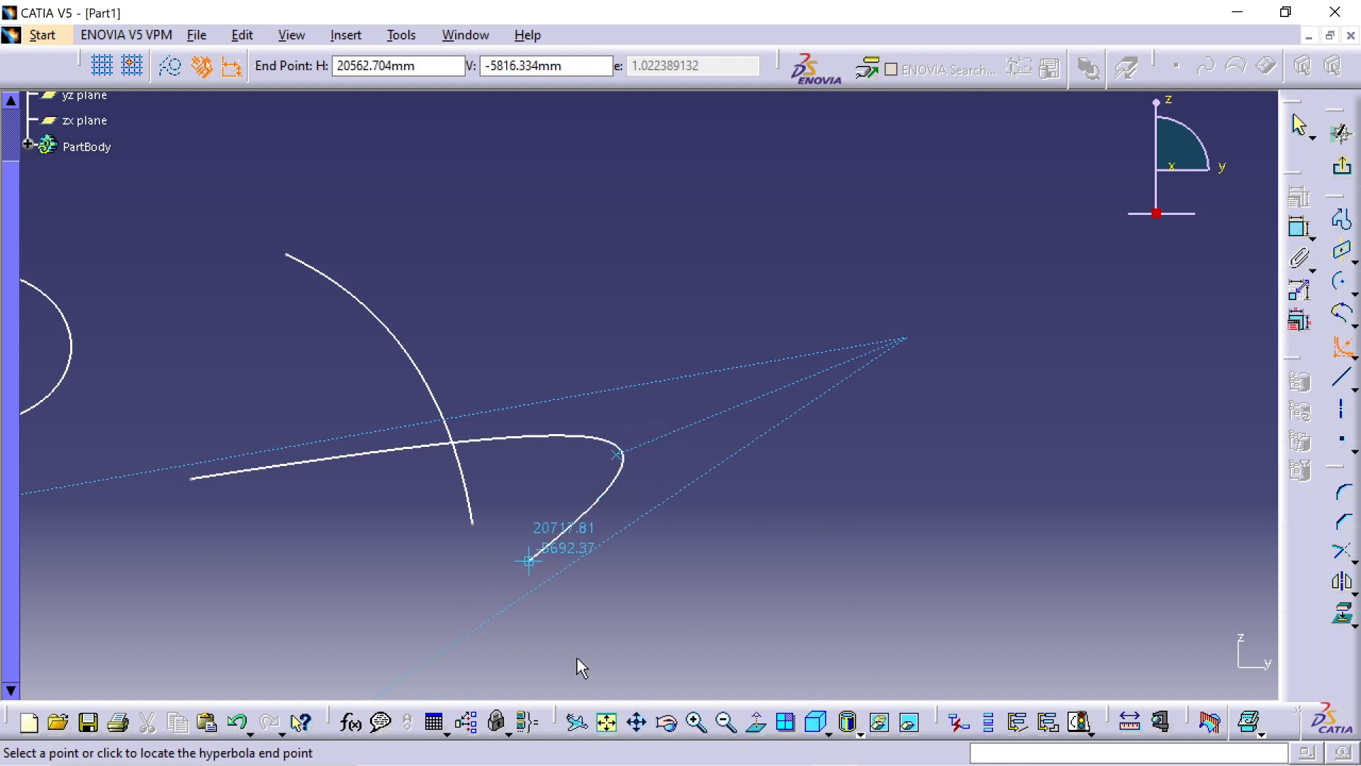
pyautogui.click(372, 630)
pyautogui.click(323, 496)
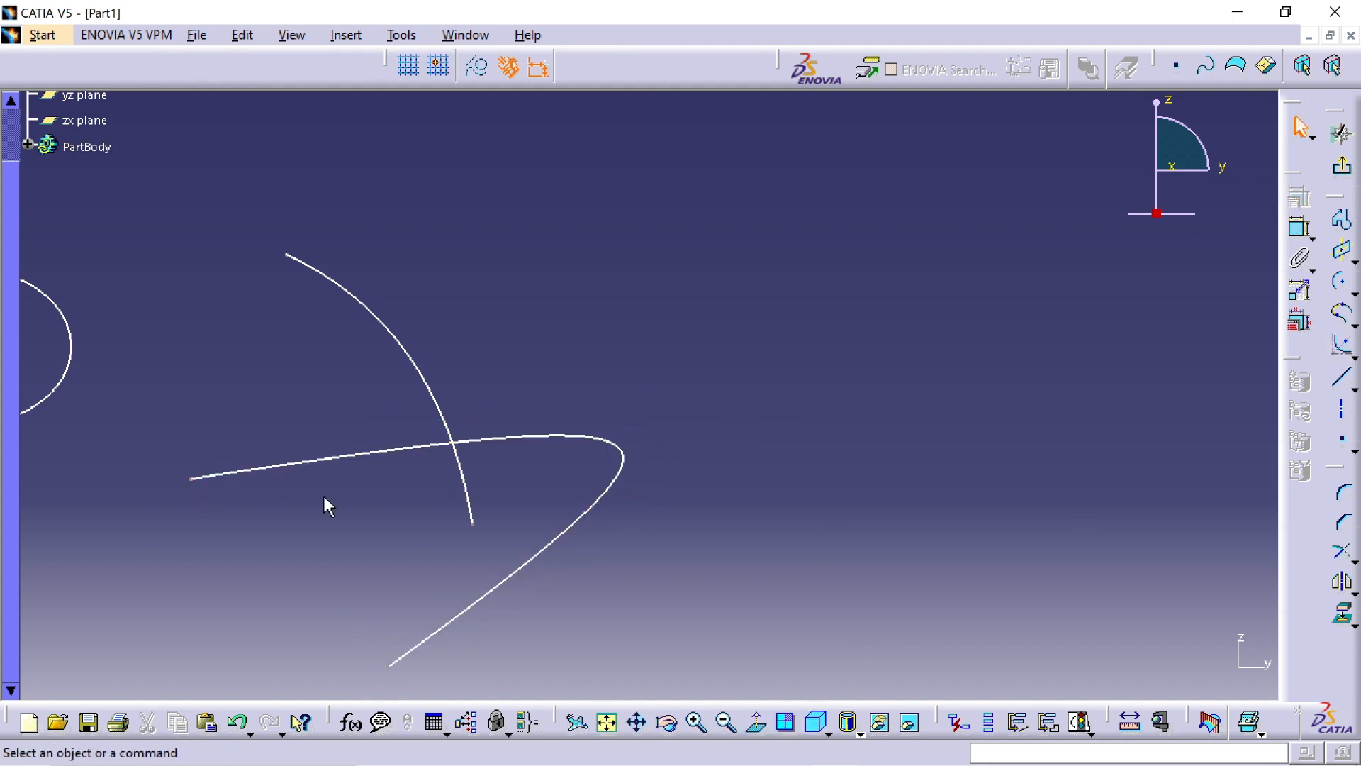
pyautogui.moveTo(480, 511)
pyautogui.mouseDown(button='middle')
pyautogui.moveTo(672, 403)
pyautogui.moveTo(714, 589)
pyautogui.mouseUp(button='middle')
pyautogui.click(672, 402)
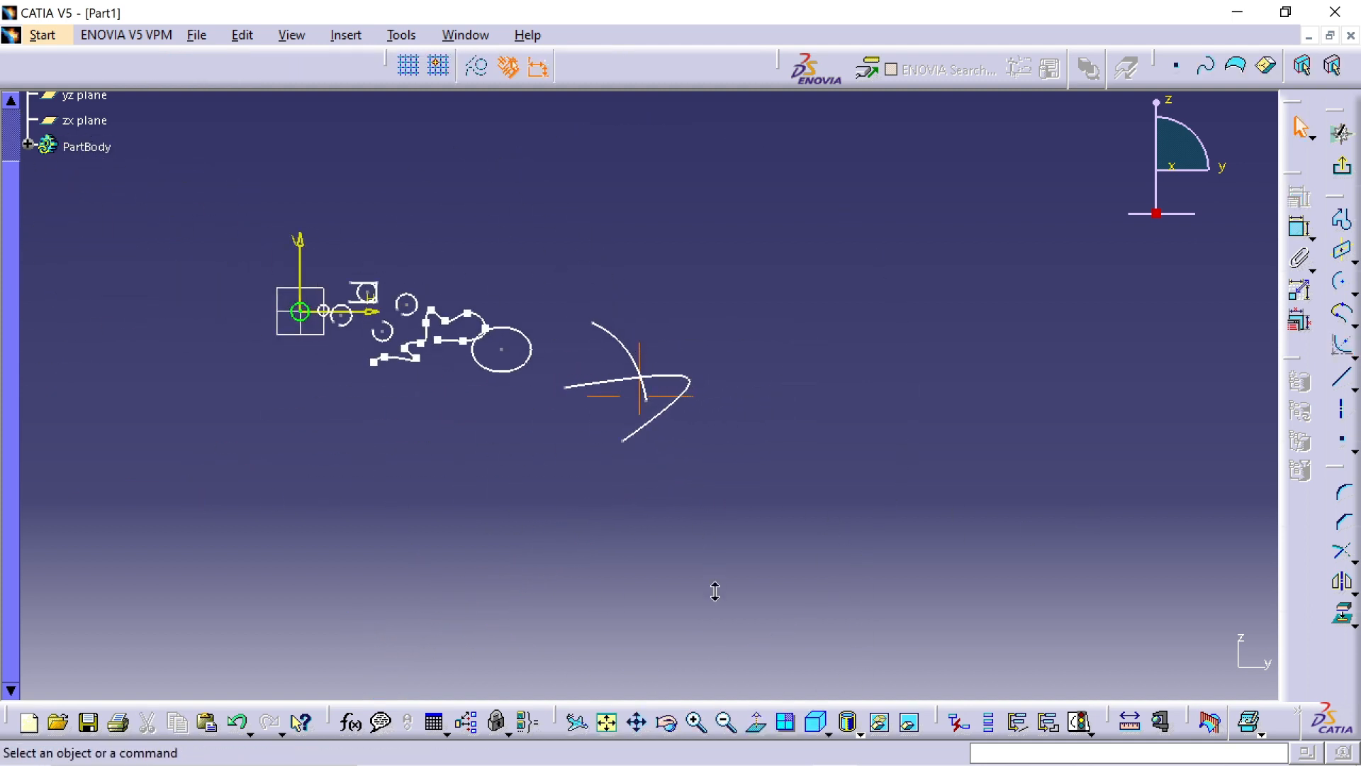
pyautogui.moveTo(560, 543)
pyautogui.mouseDown(button='middle')
pyautogui.moveTo(918, 401)
pyautogui.moveTo(907, 434)
pyautogui.moveTo(902, 377)
pyautogui.moveTo(863, 451)
pyautogui.mouseUp(button='middle')
pyautogui.click(907, 435)
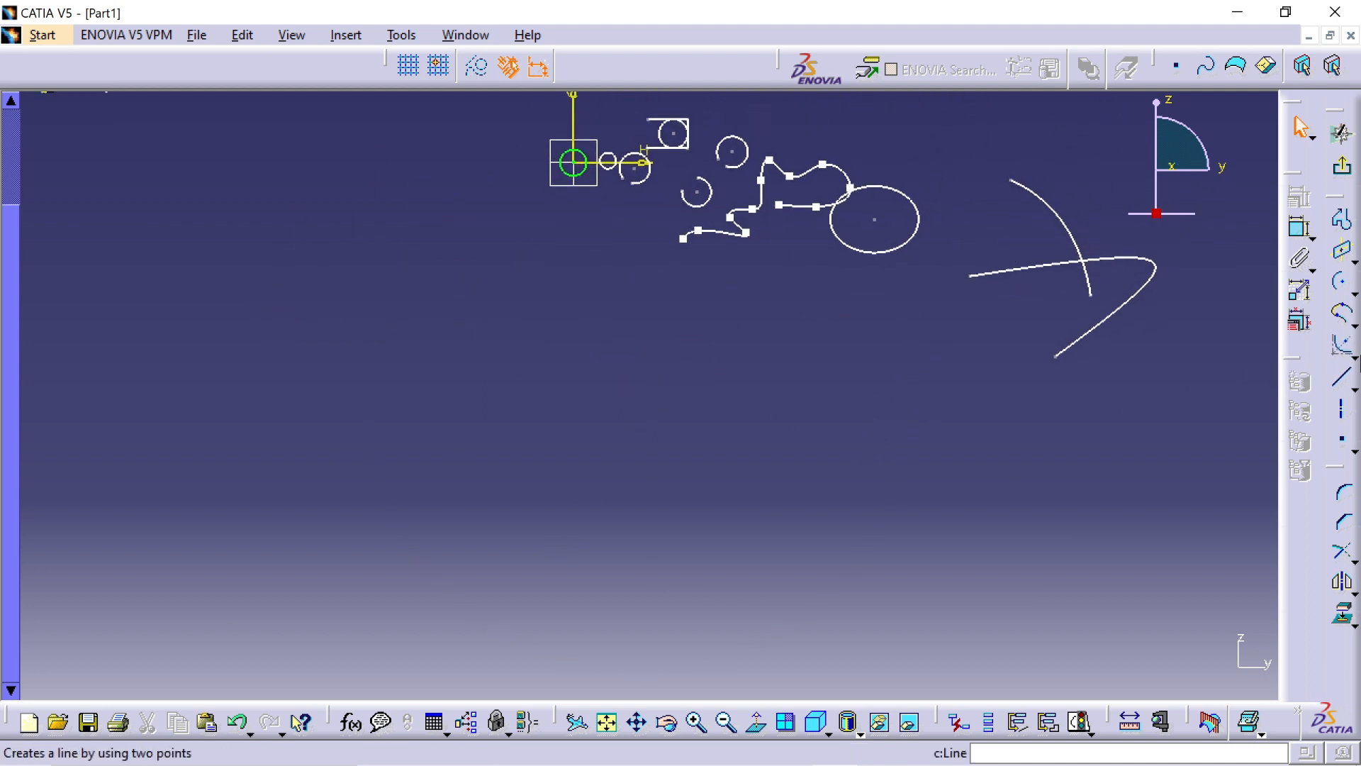
# - Try to draw a conic below the origin from two end points with crossing tangents and a passing point near the first tangent line
pyautogui.click(1354, 356)
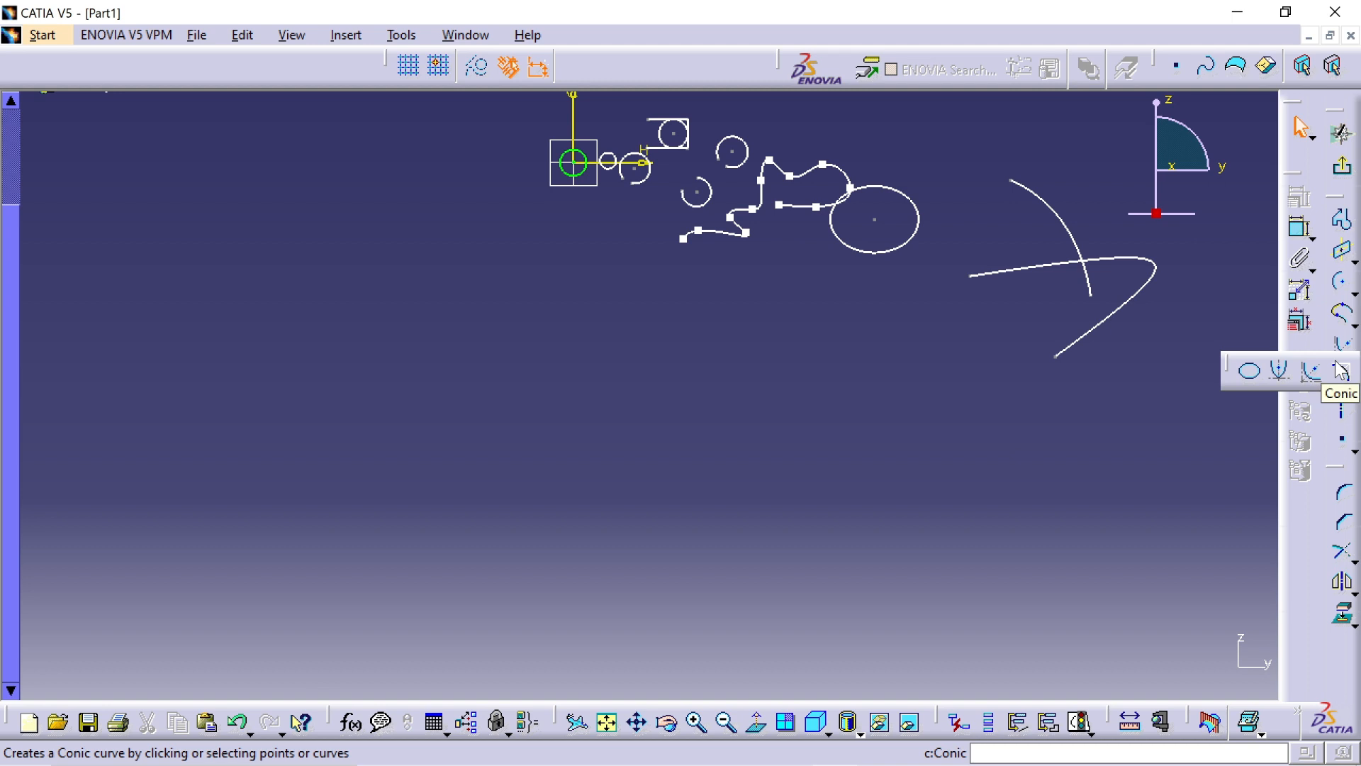
pyautogui.click(1340, 370)
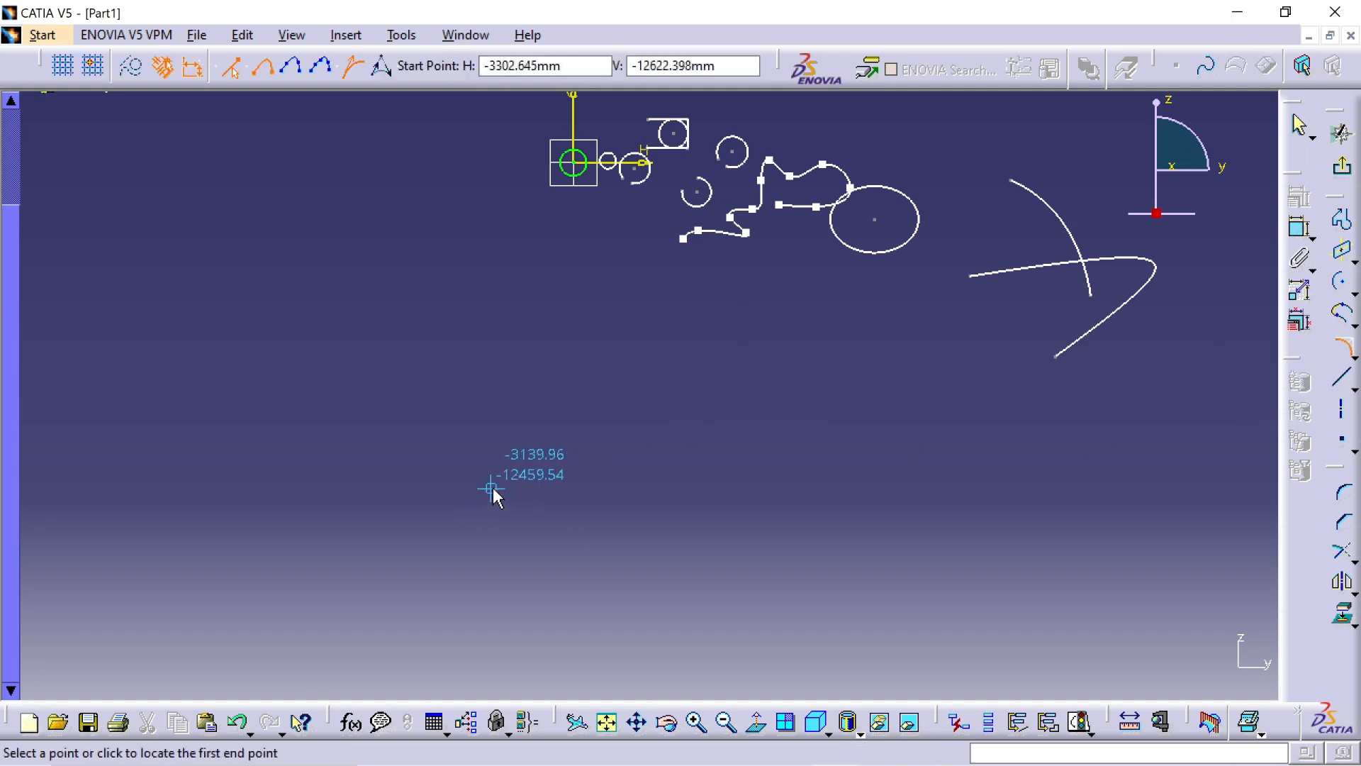
pyautogui.click(468, 497)
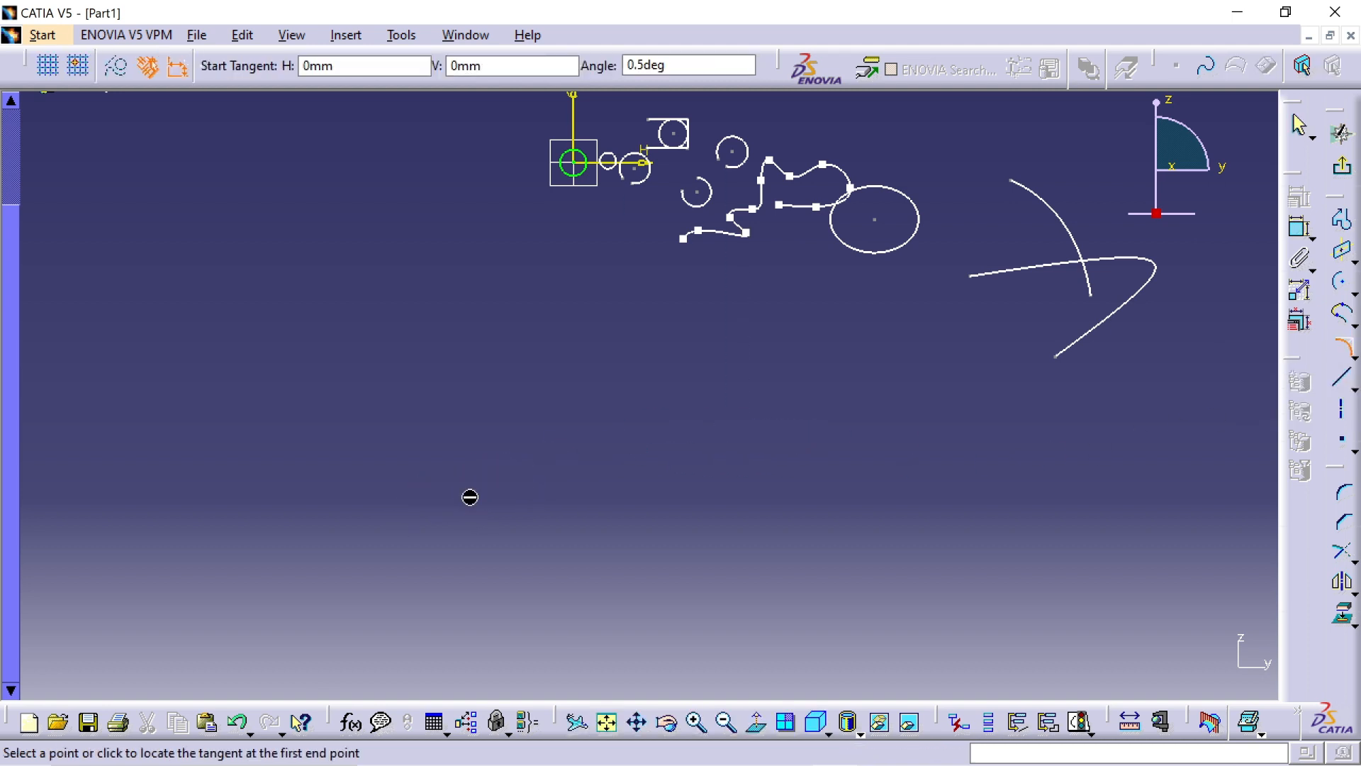
pyautogui.click(663, 311)
pyautogui.click(579, 516)
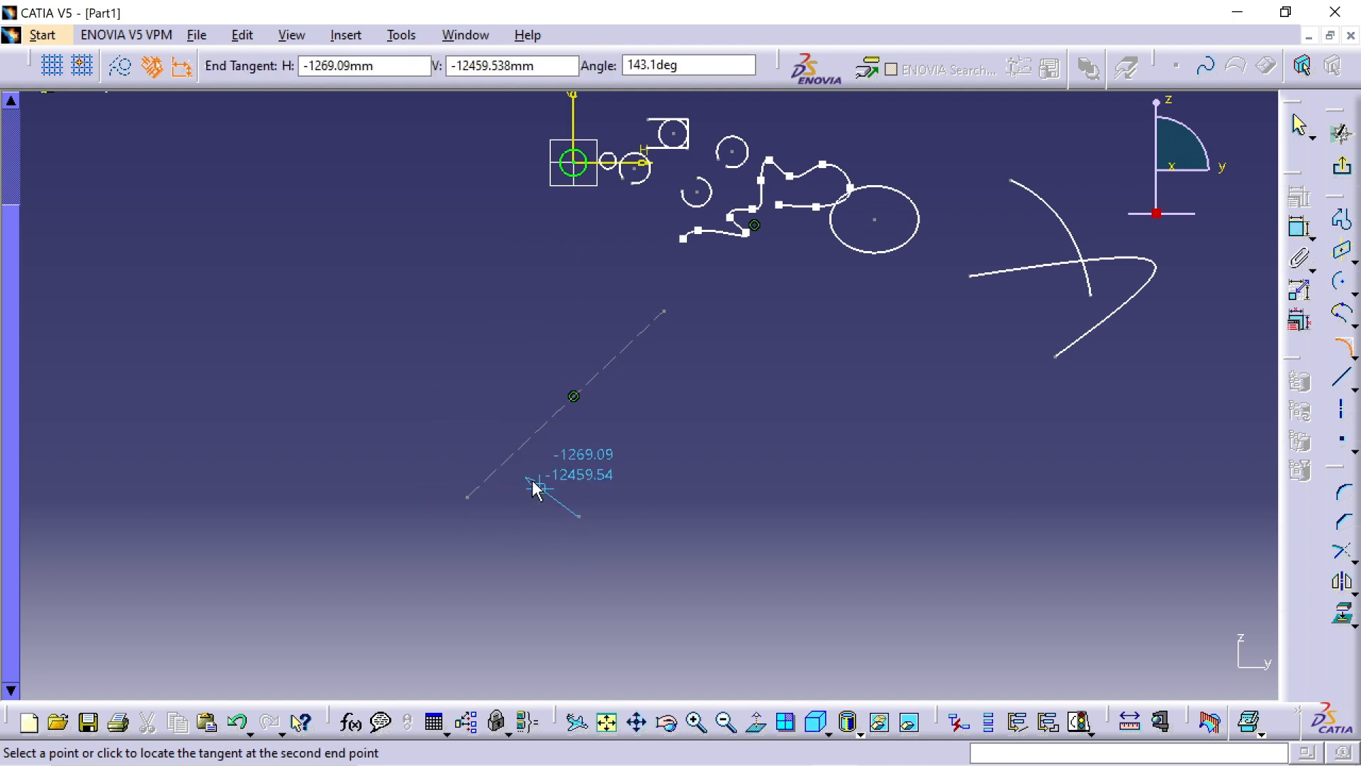
pyautogui.click(413, 338)
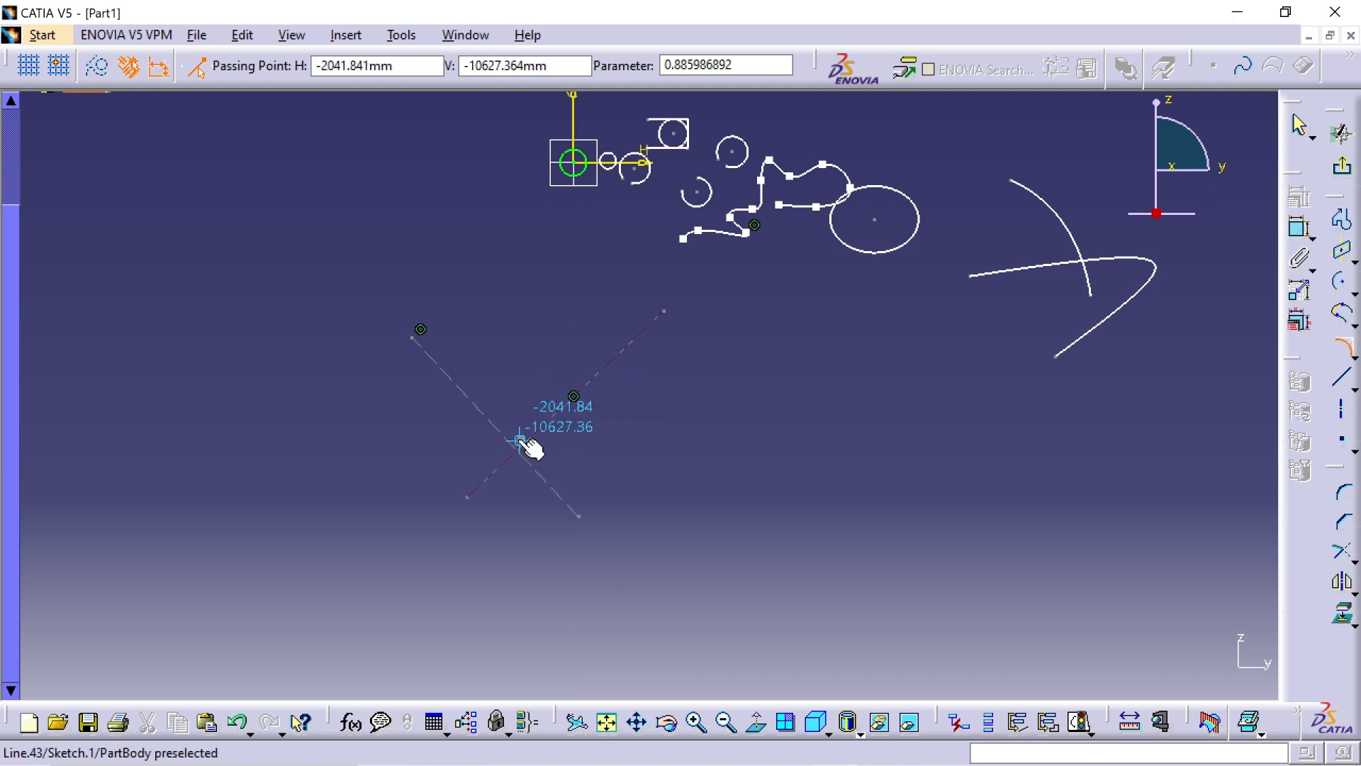
pyautogui.click(581, 388)
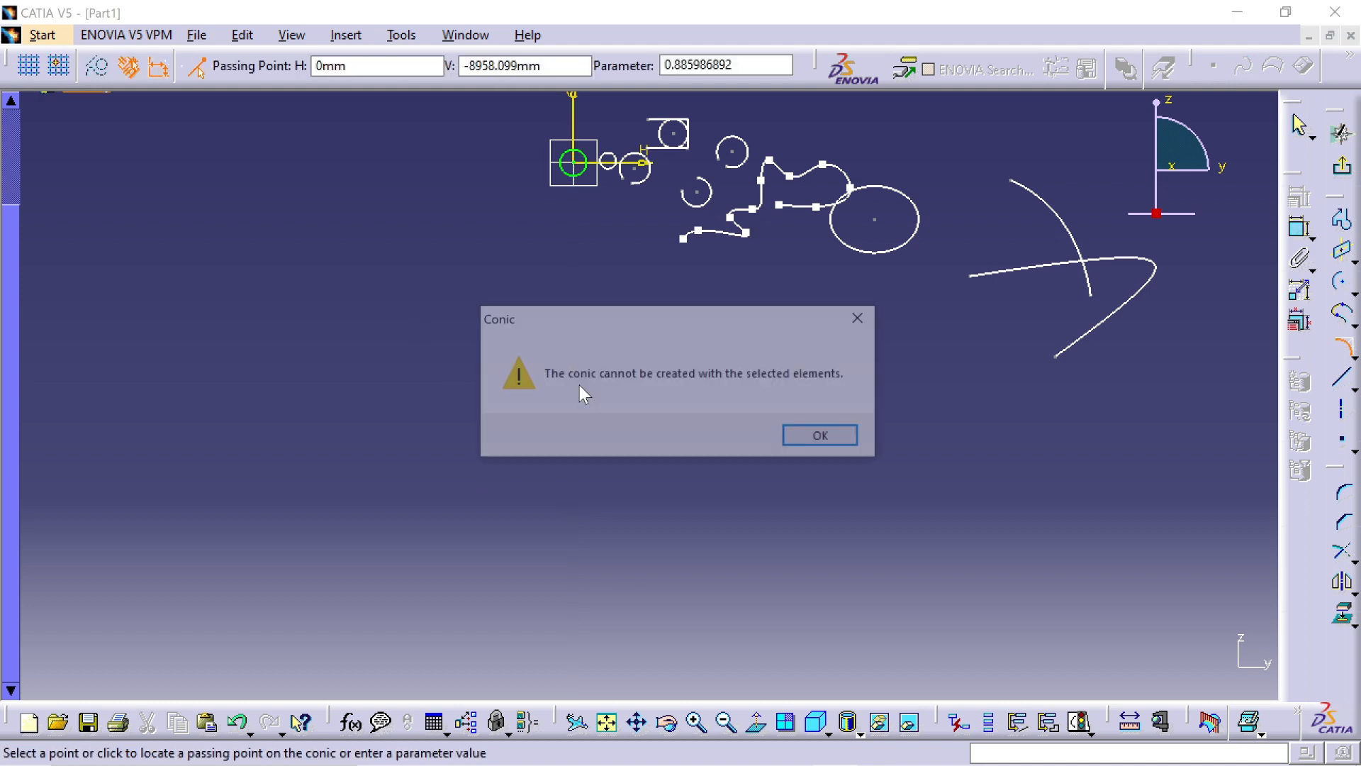
pyautogui.click(820, 434)
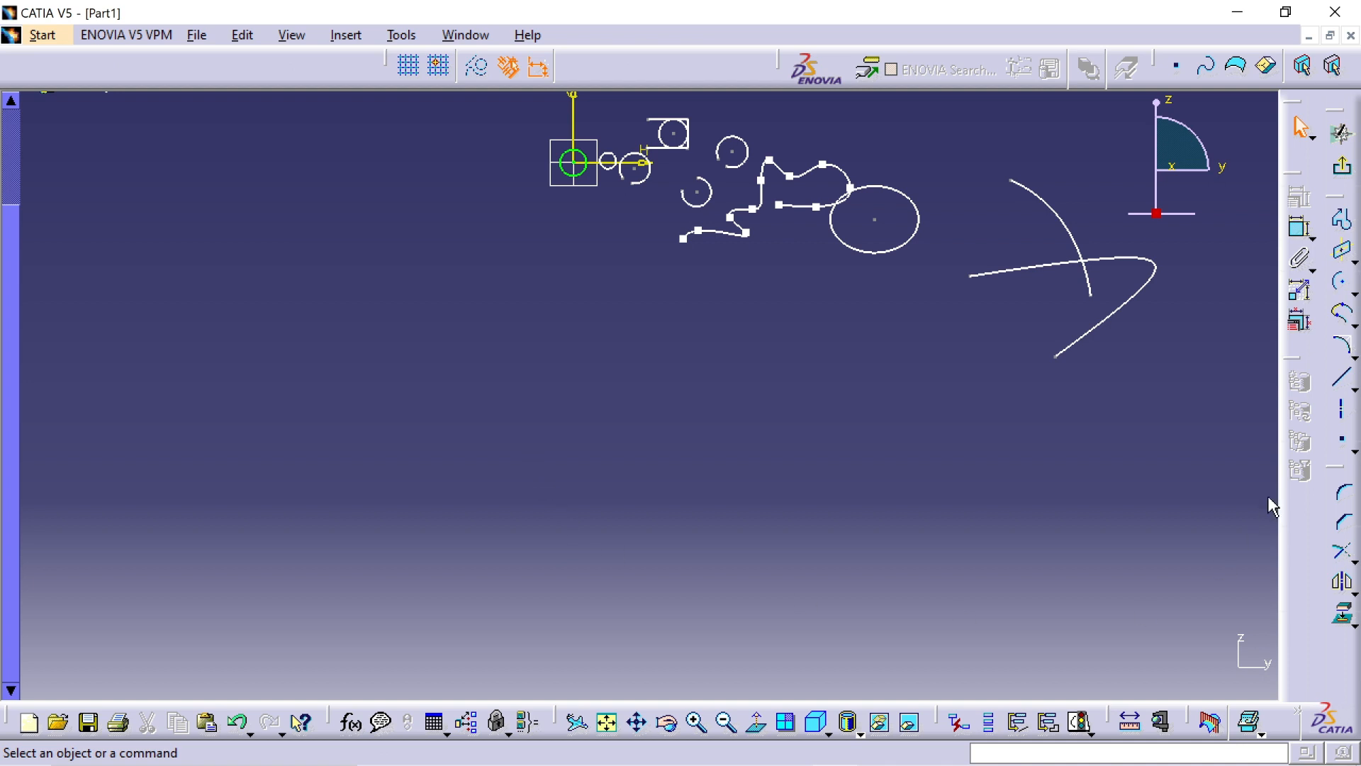
# - Draw an upward-arching conic down and left of the origin, with end tangents crossing above it and a passing point just left of mid-arc
pyautogui.click(1345, 348)
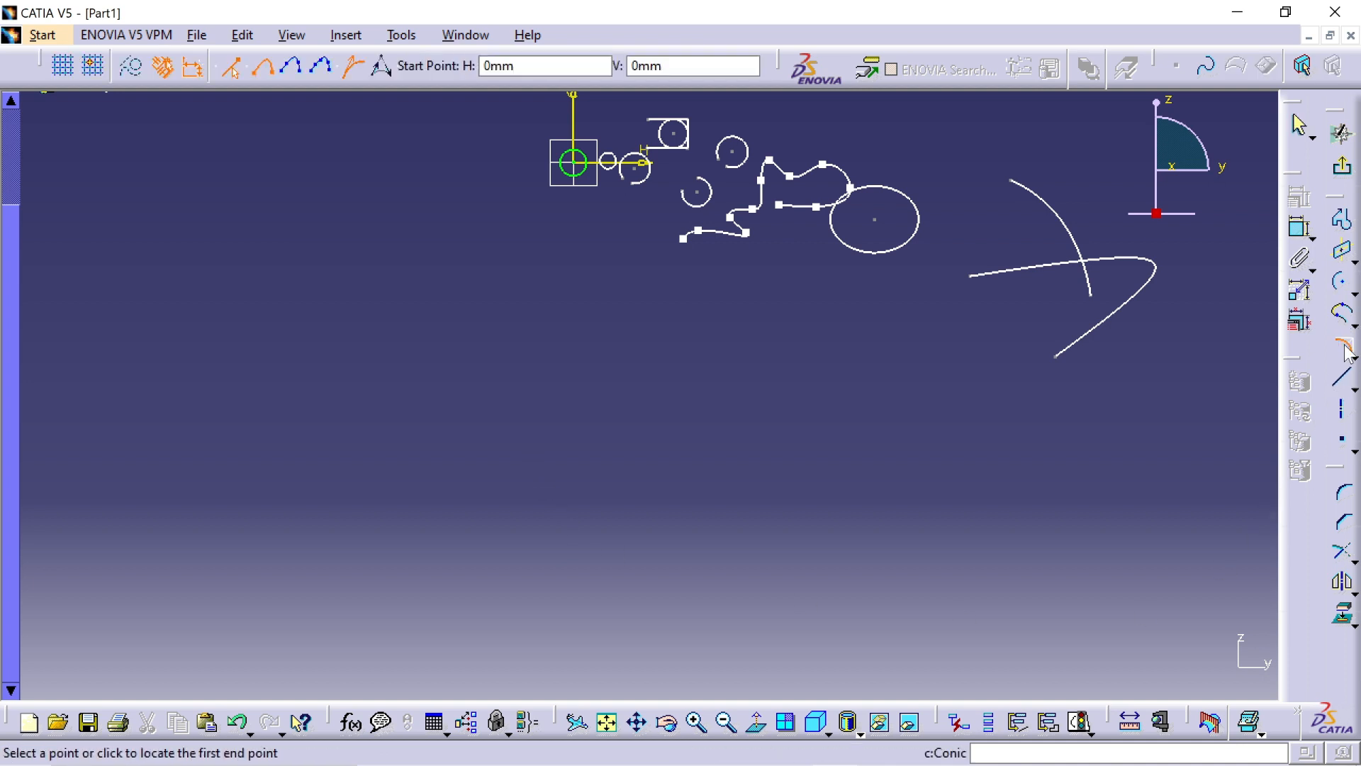
pyautogui.click(424, 488)
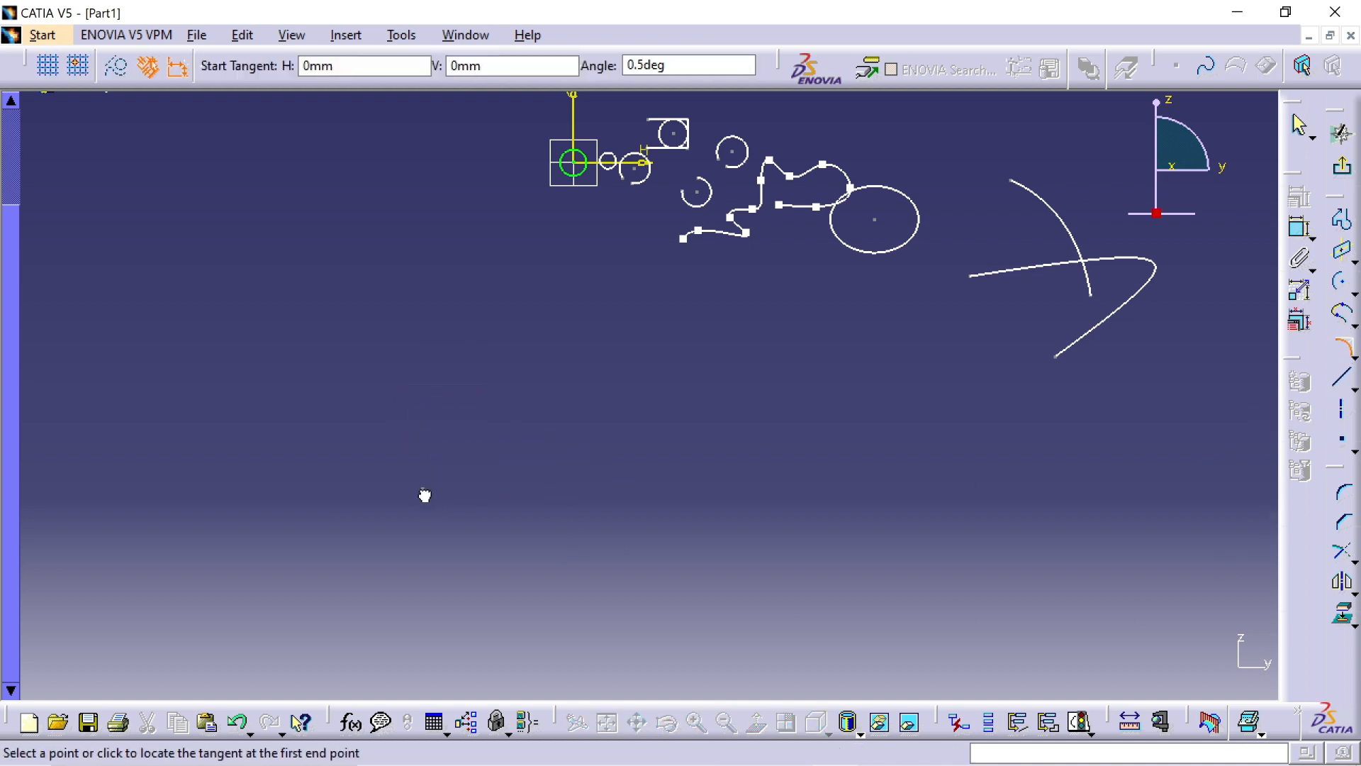
pyautogui.click(552, 338)
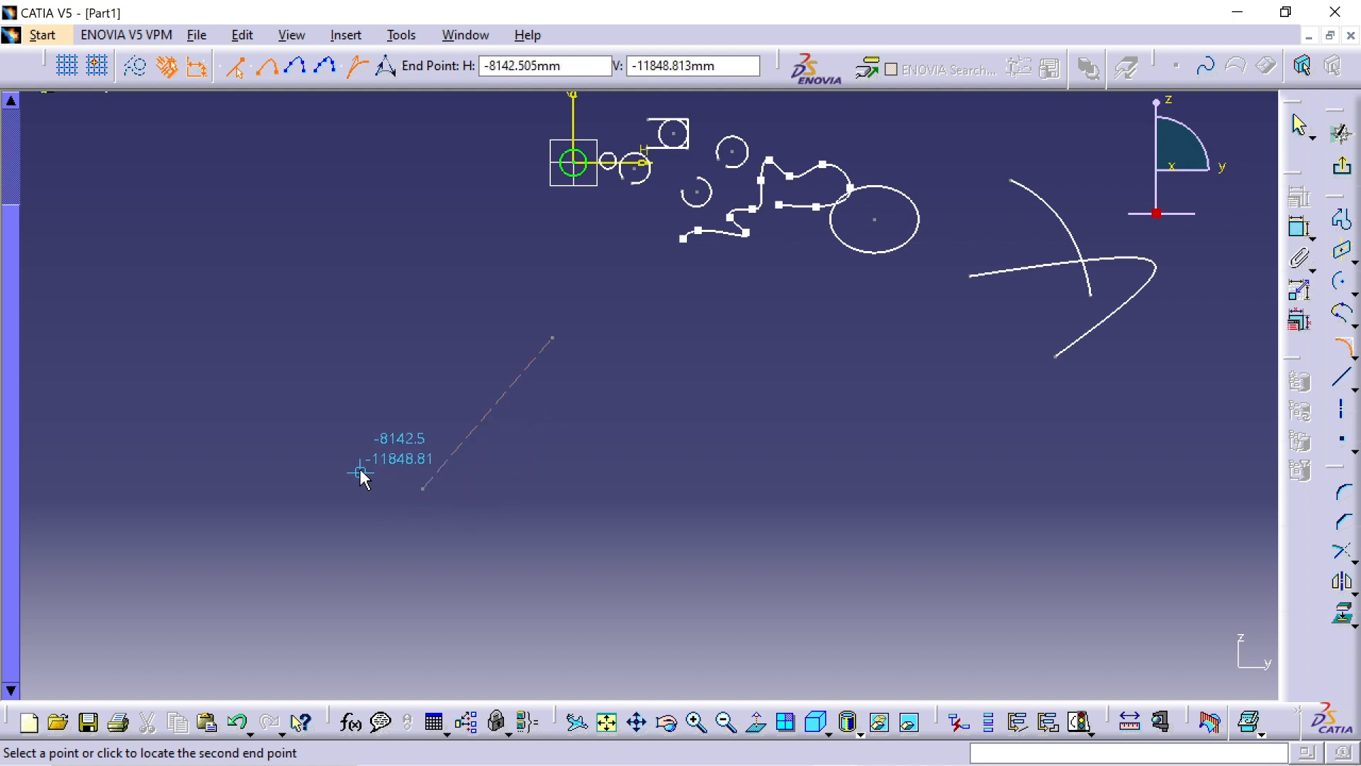
pyautogui.click(552, 494)
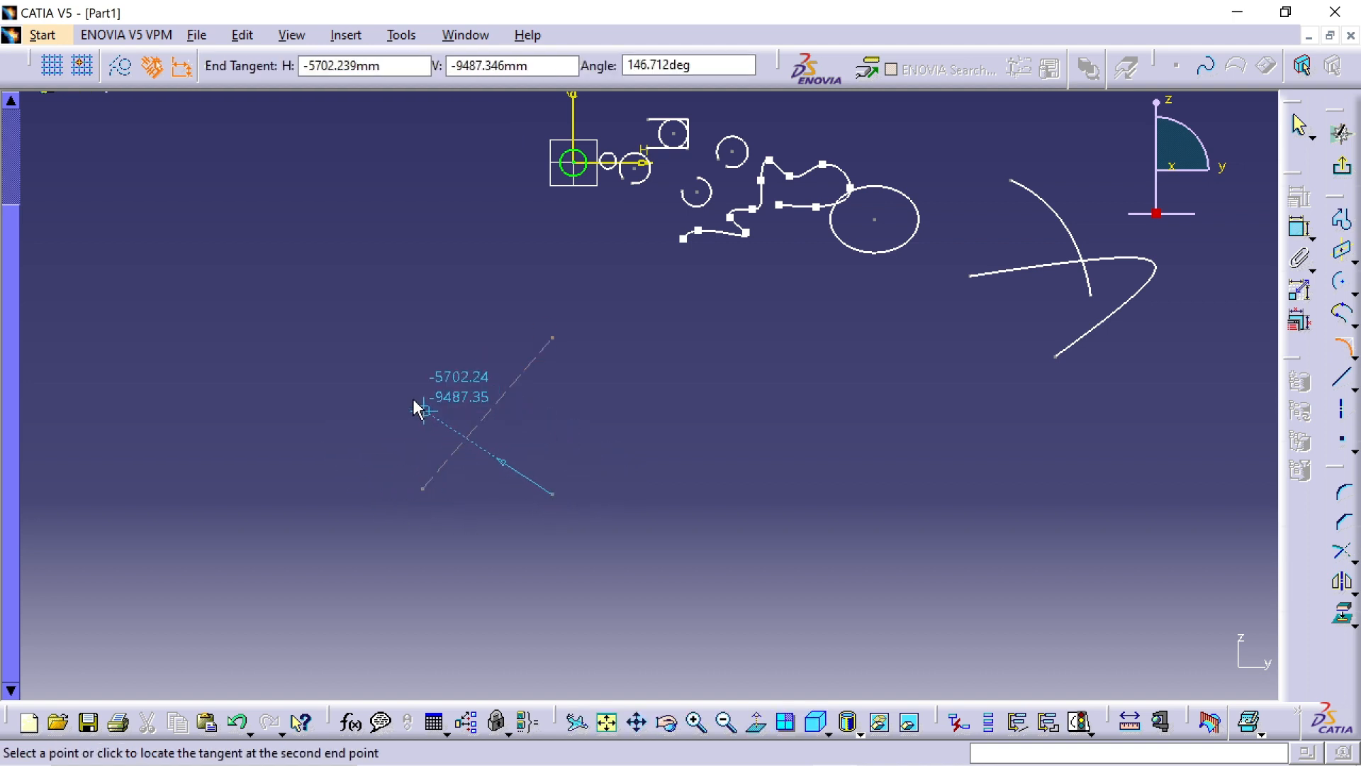
pyautogui.click(369, 352)
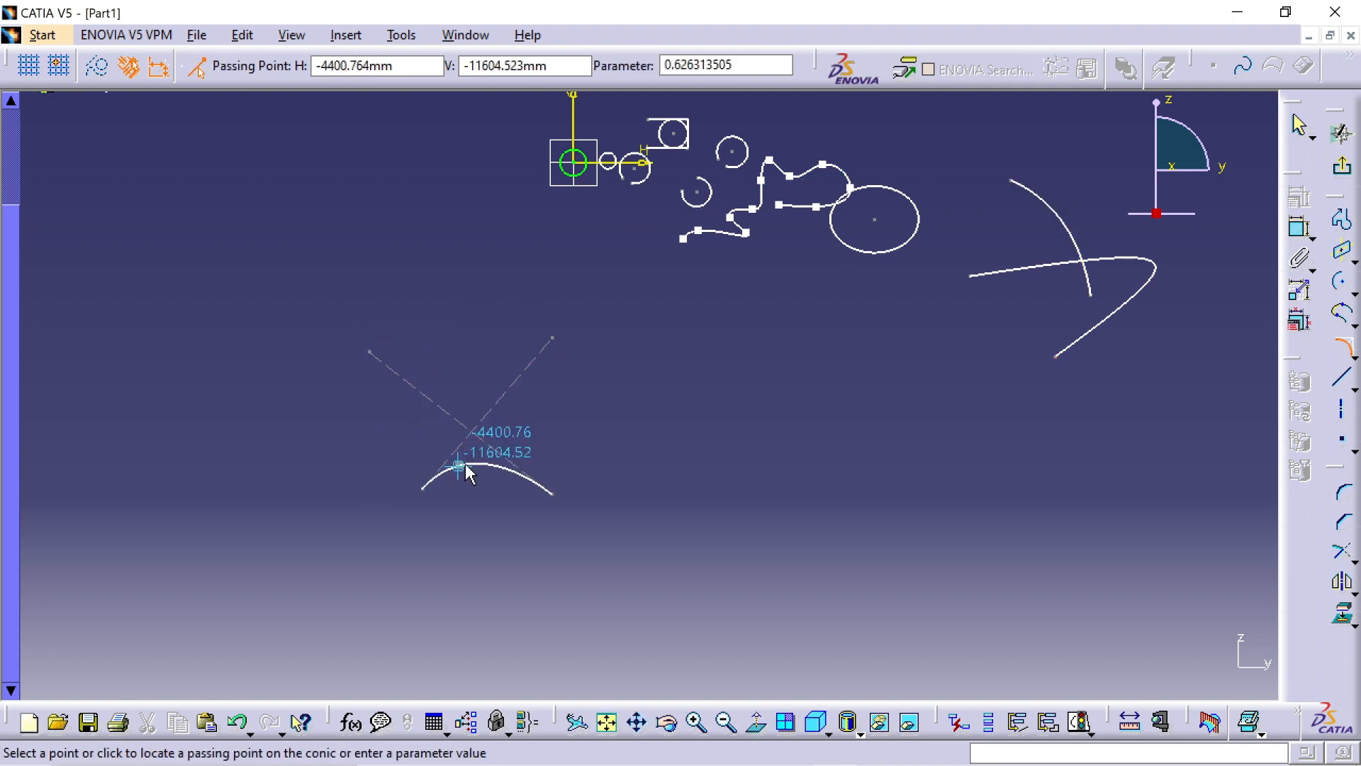
pyautogui.click(464, 462)
pyautogui.click(608, 539)
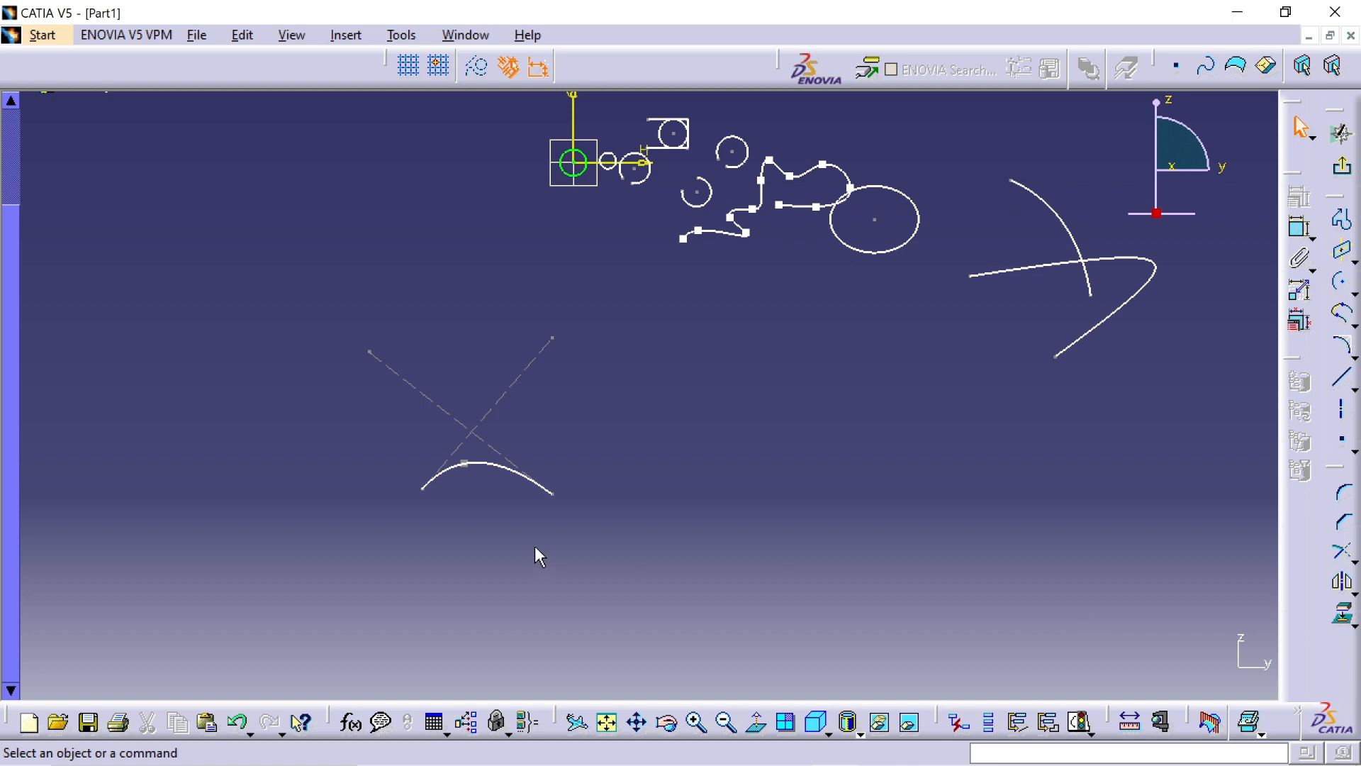
pyautogui.click(1349, 387)
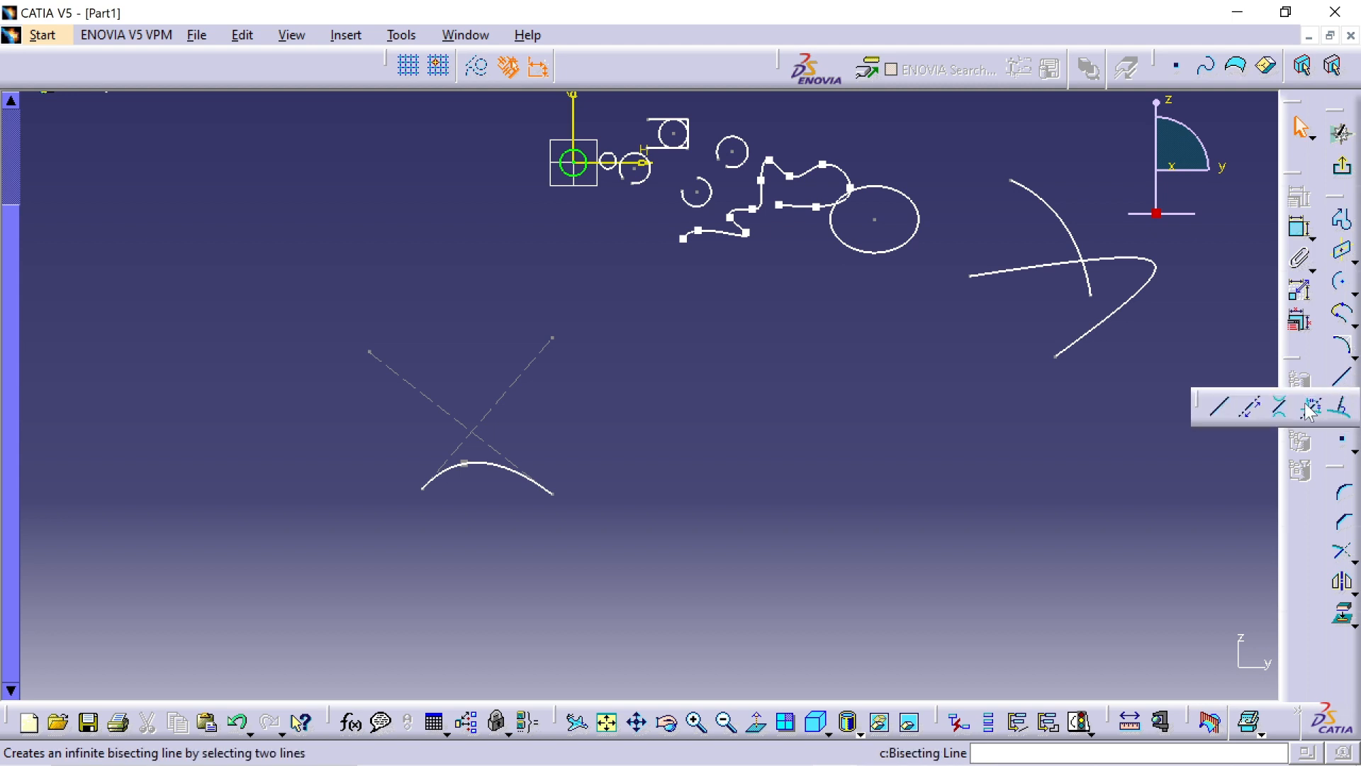
pyautogui.click(1221, 409)
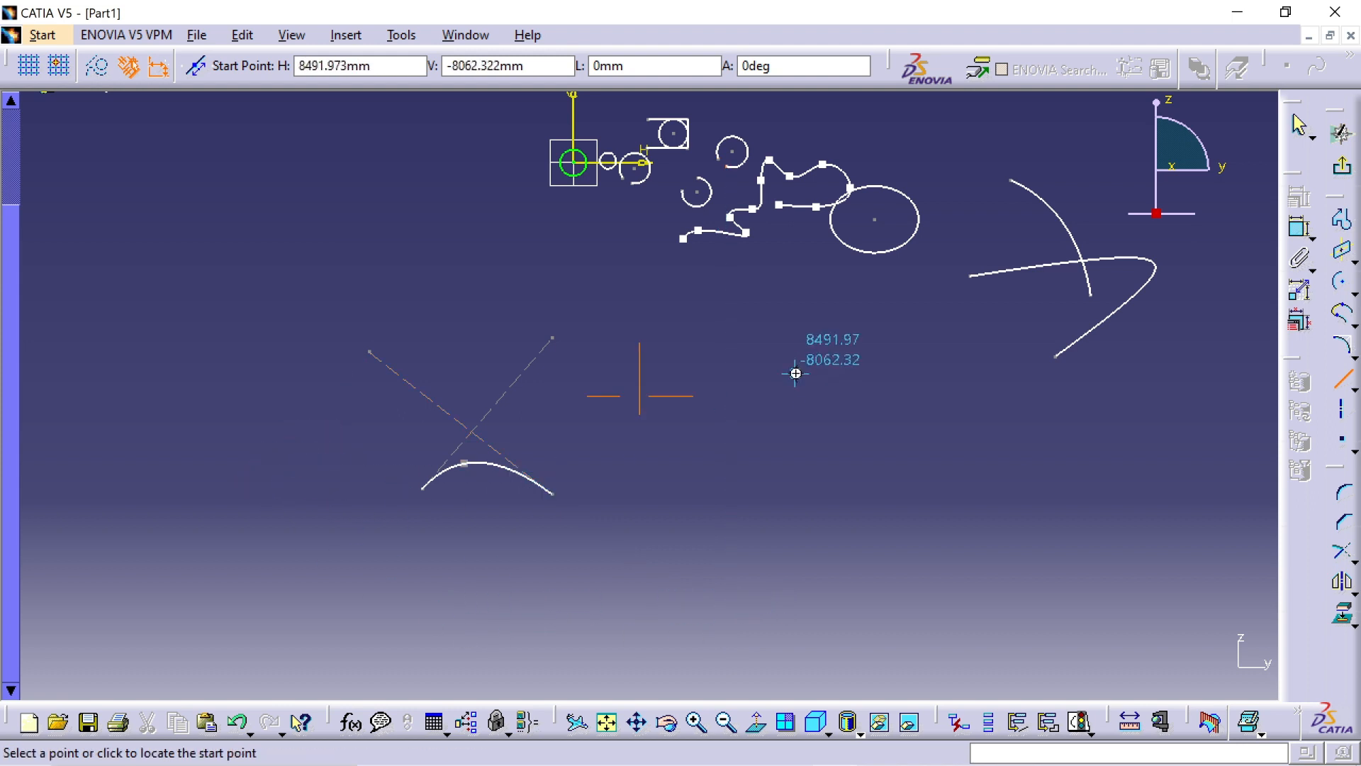
pyautogui.moveTo(797, 371); pyautogui.dragTo(832, 451, button='middle')
pyautogui.click(333, 140)
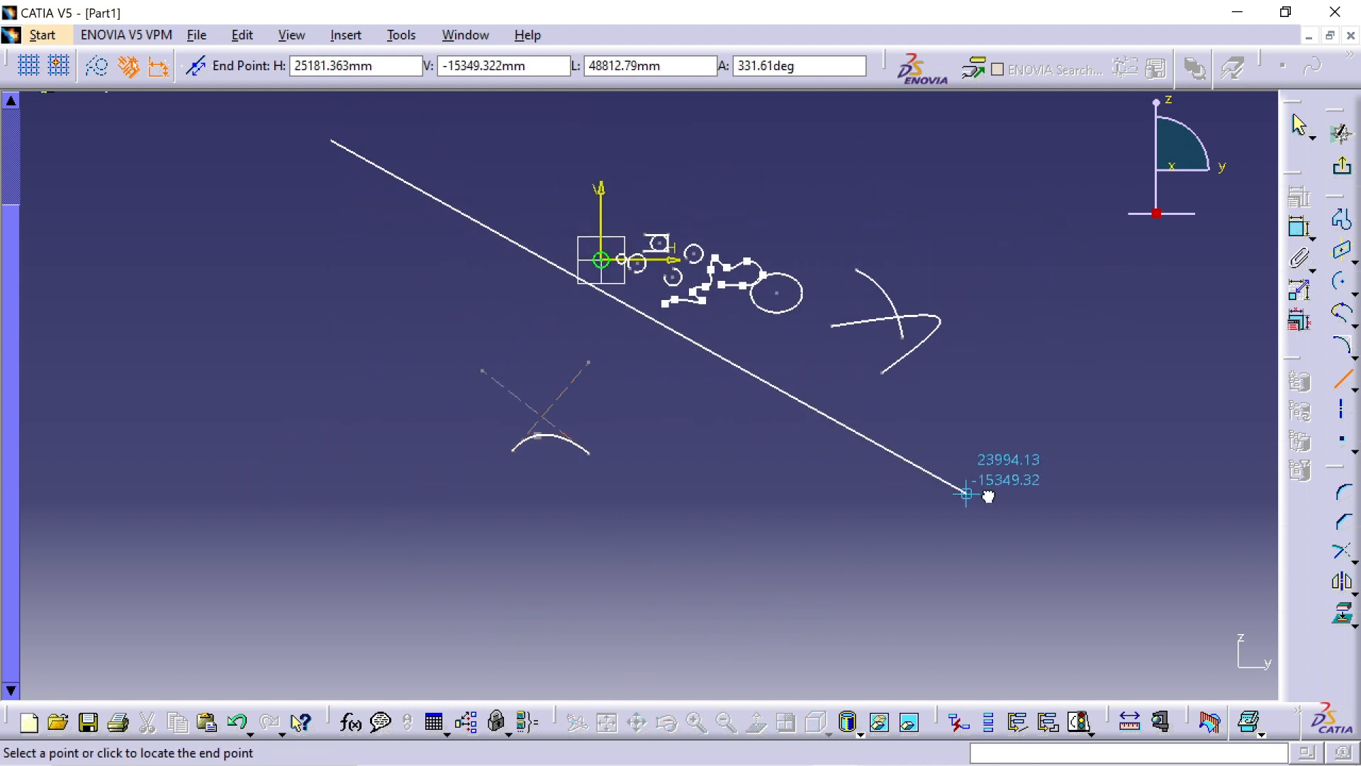
pyautogui.click(1104, 557)
pyautogui.press('Escape')
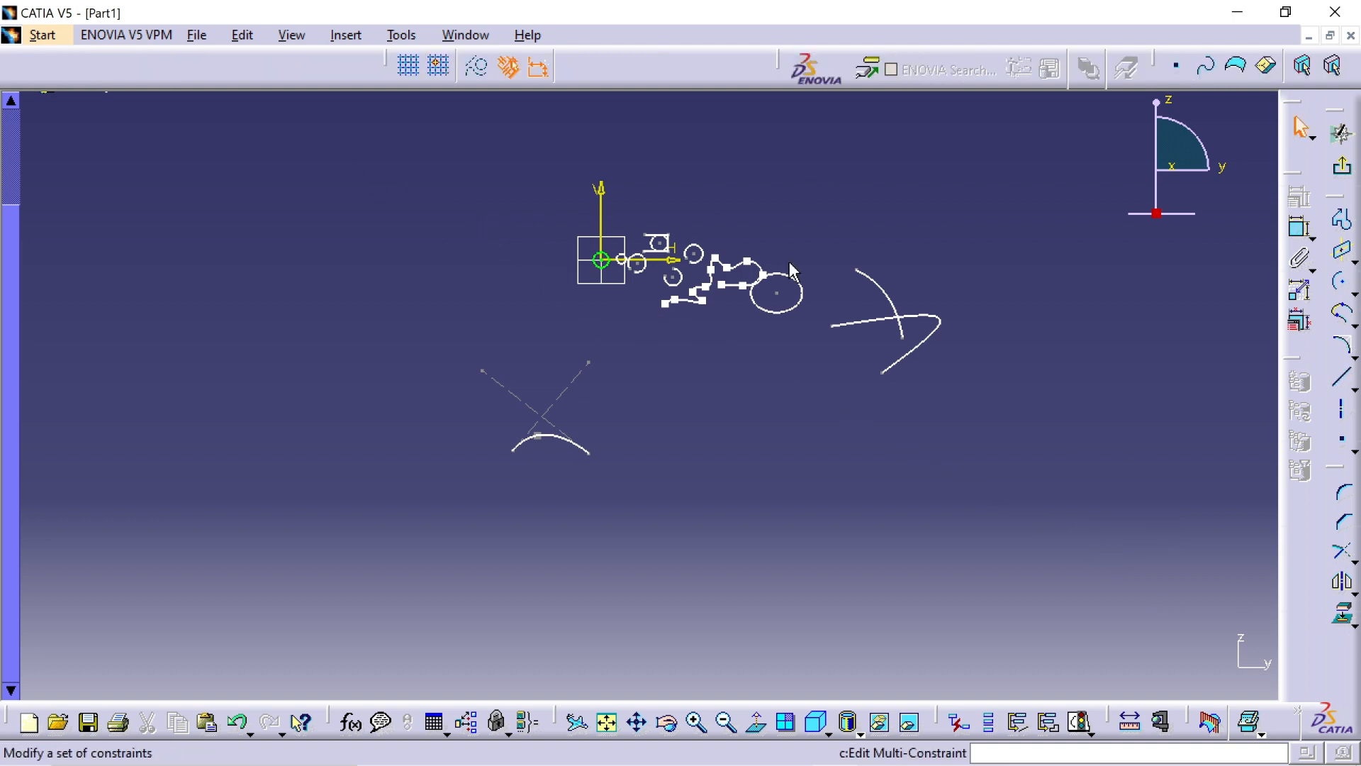
# - Delete all the practice geometry from the sketch
pyautogui.moveTo(354, 167)
pyautogui.mouseDown()
pyautogui.moveTo(653, 355)
pyautogui.moveTo(1096, 562)
pyautogui.mouseUp()
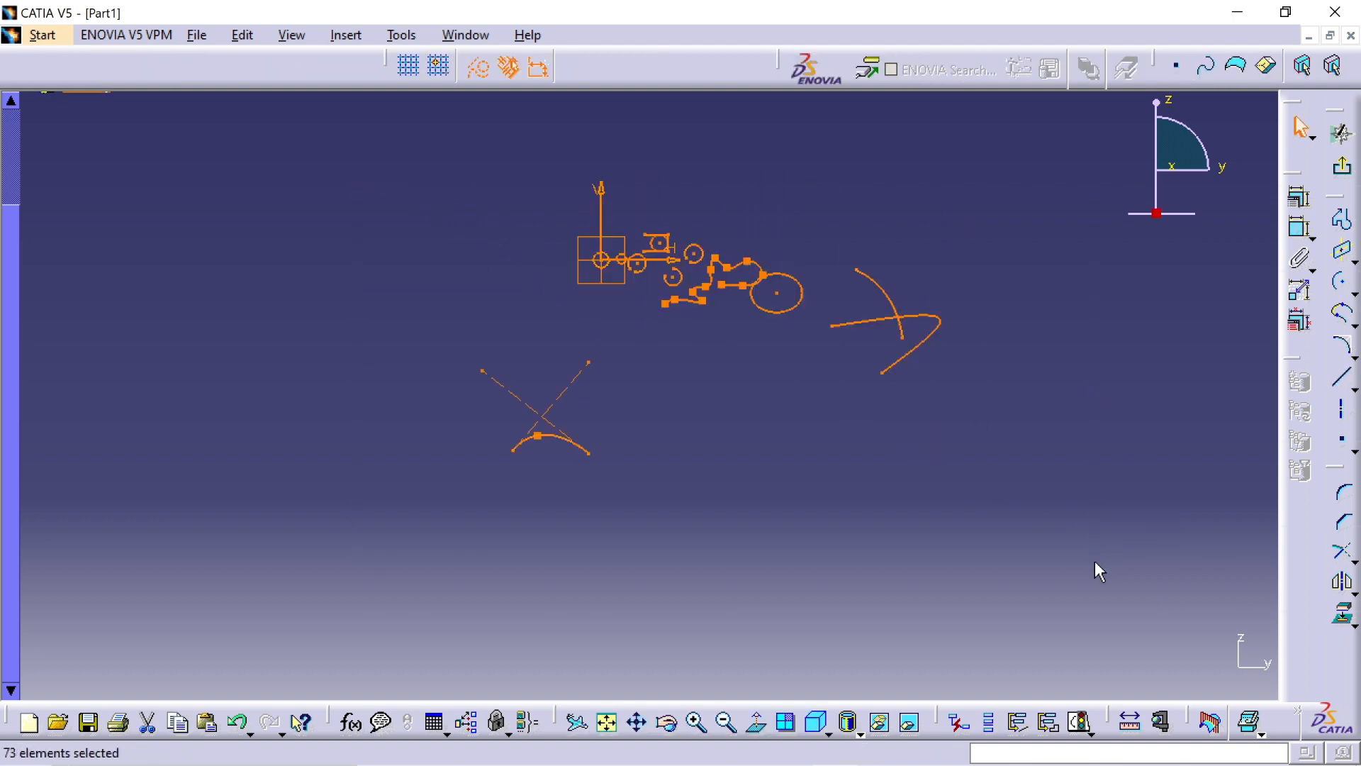
pyautogui.press('Delete')
pyautogui.moveTo(1203, 439); pyautogui.dragTo(1198, 504, button='middle')
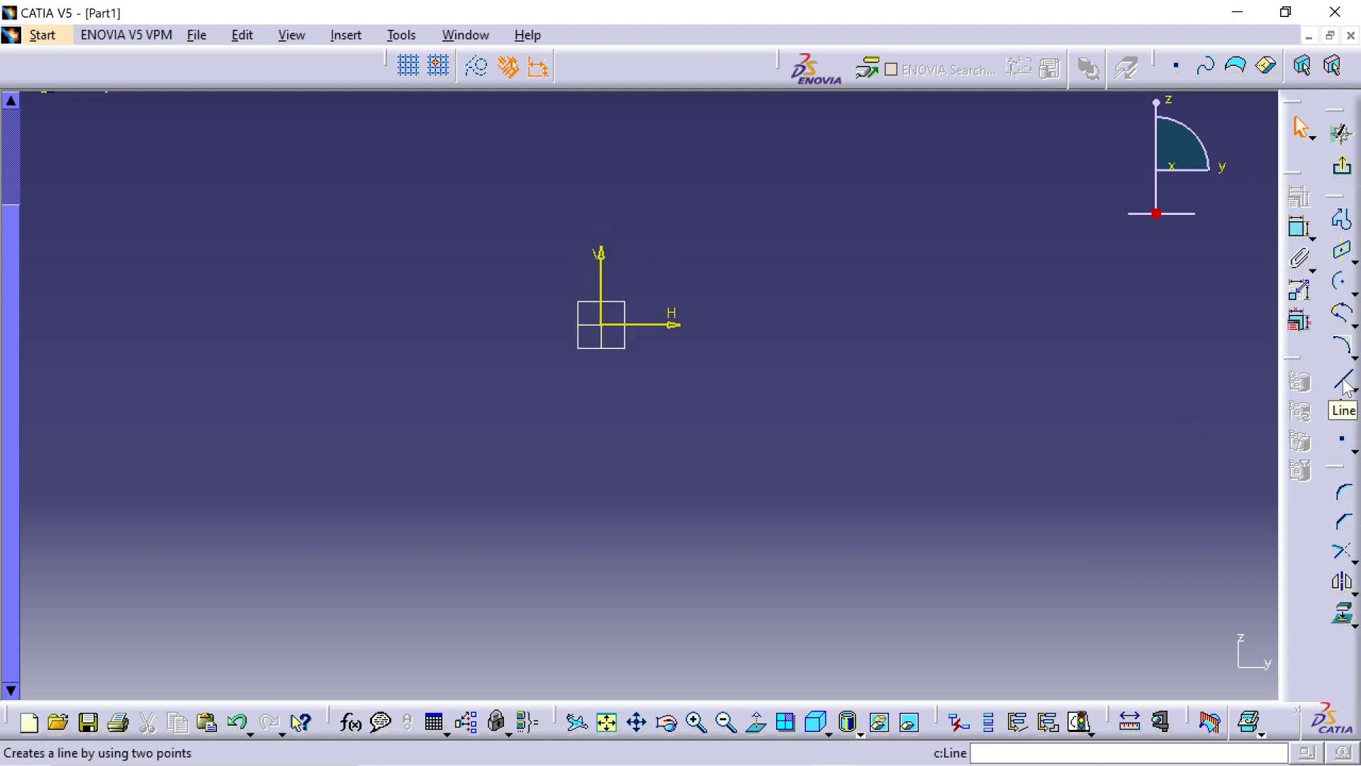
# - Draw a nearly horizontal line from the sketch origin to the right, ending slightly above the H axis
pyautogui.click(1344, 382)
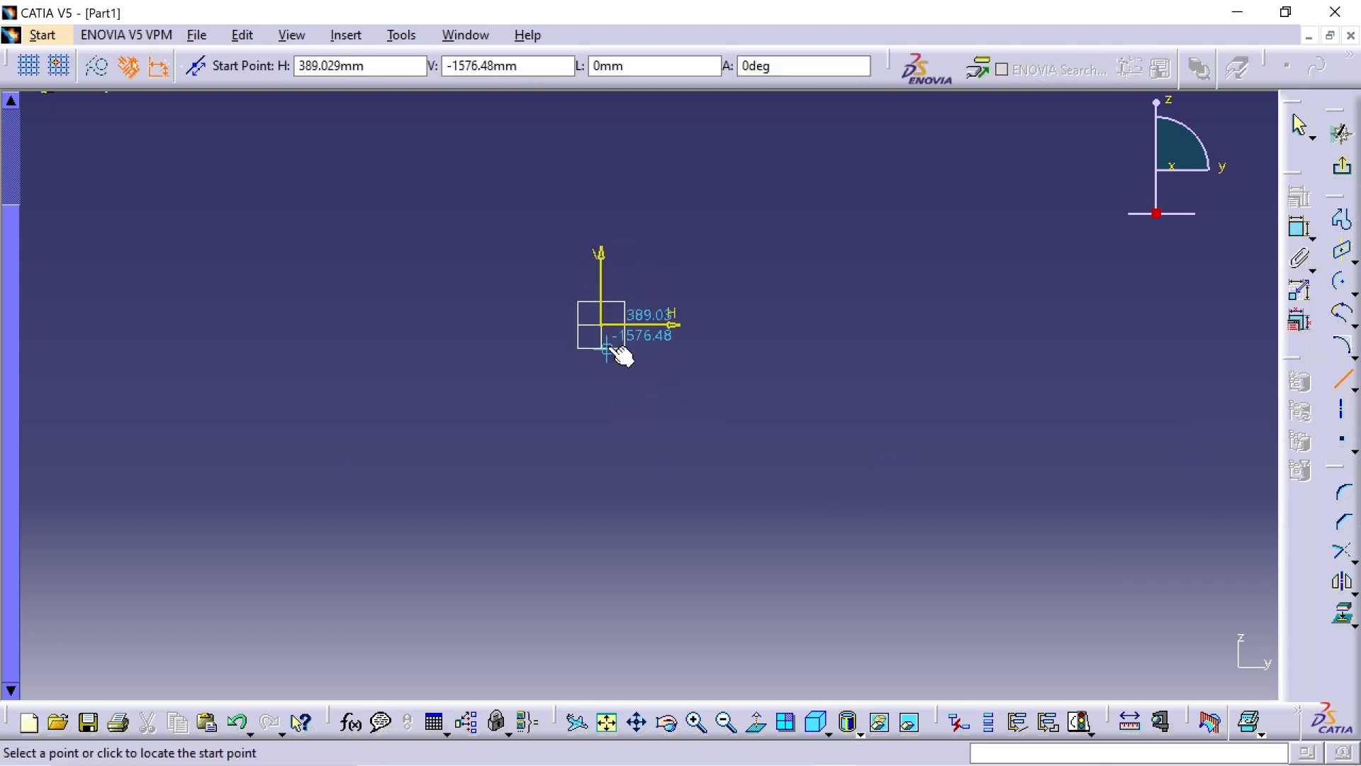
pyautogui.click(602, 324)
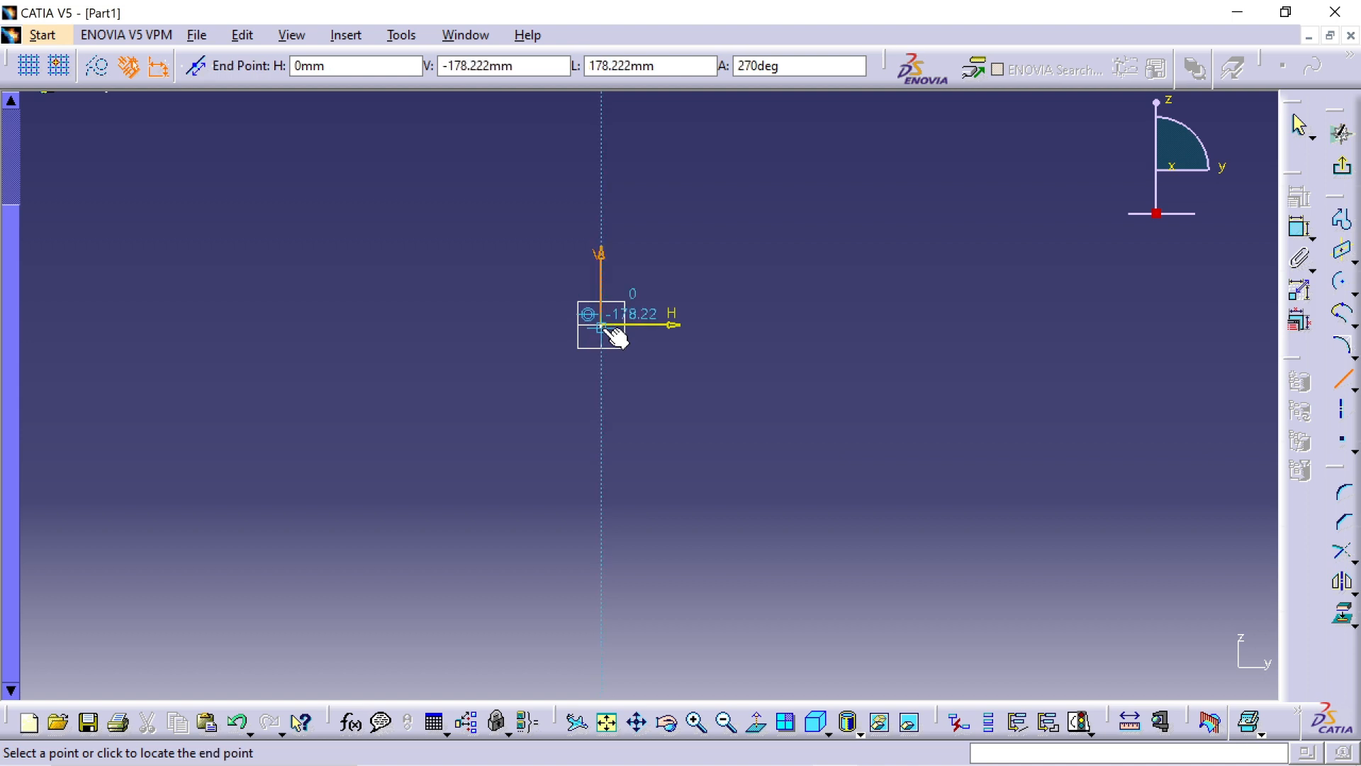
pyautogui.click(877, 320)
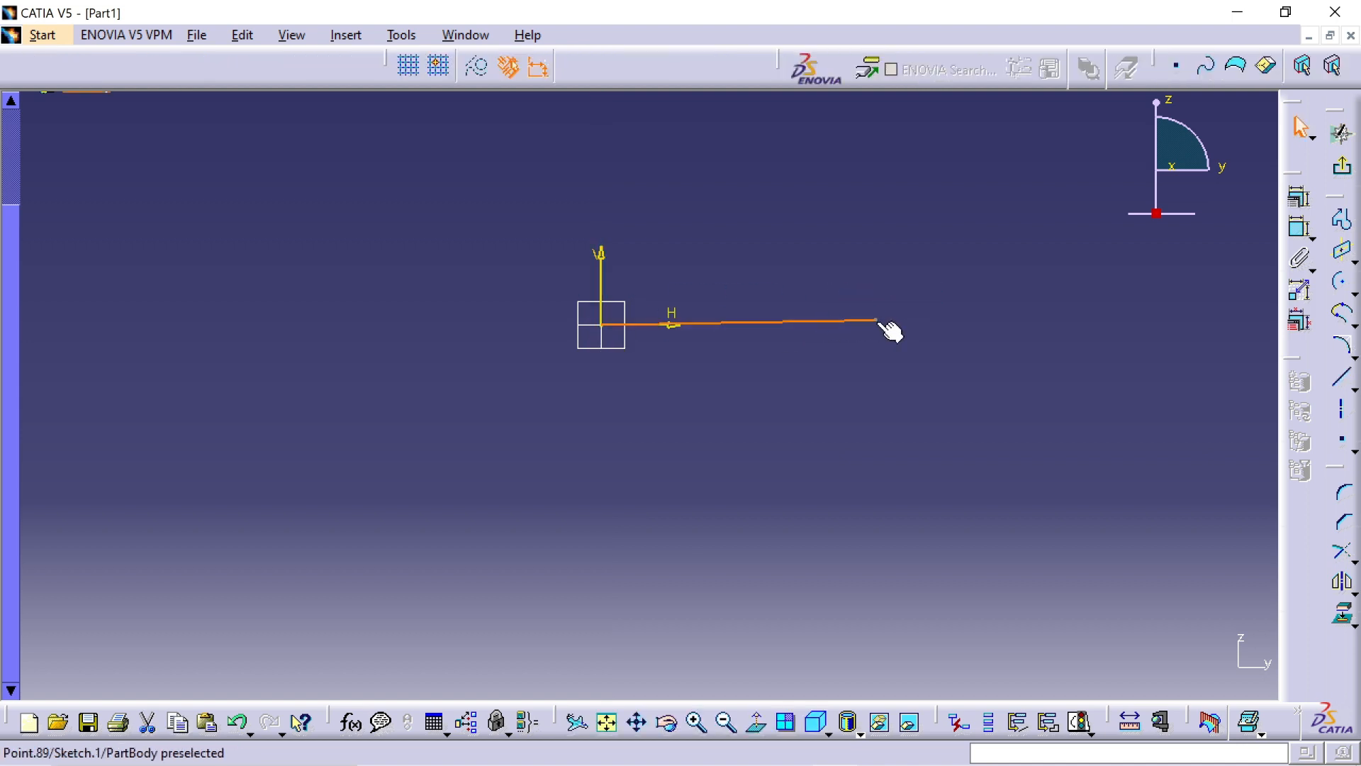
pyautogui.click(886, 428)
# - Create a horizontal infinite line below the sketch origin and the drawn line
pyautogui.click(1354, 386)
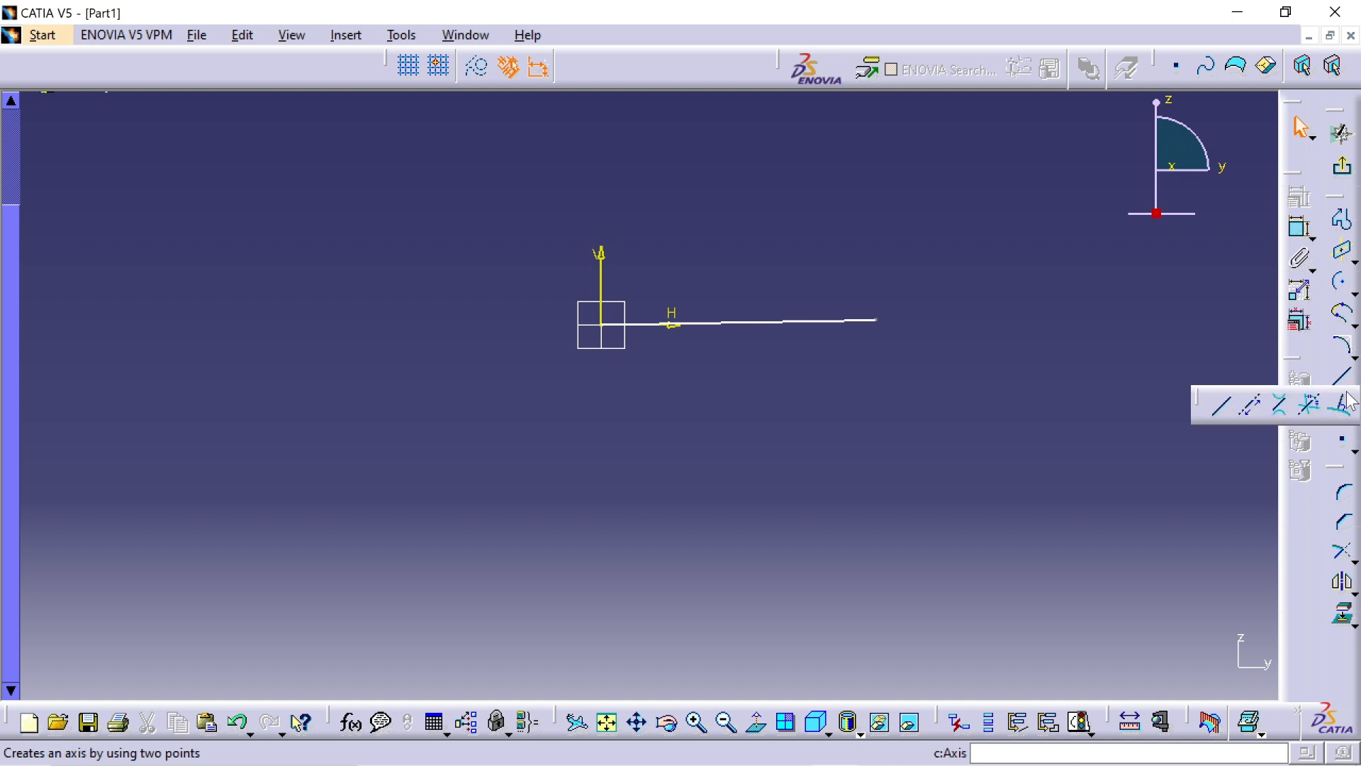
pyautogui.click(1251, 408)
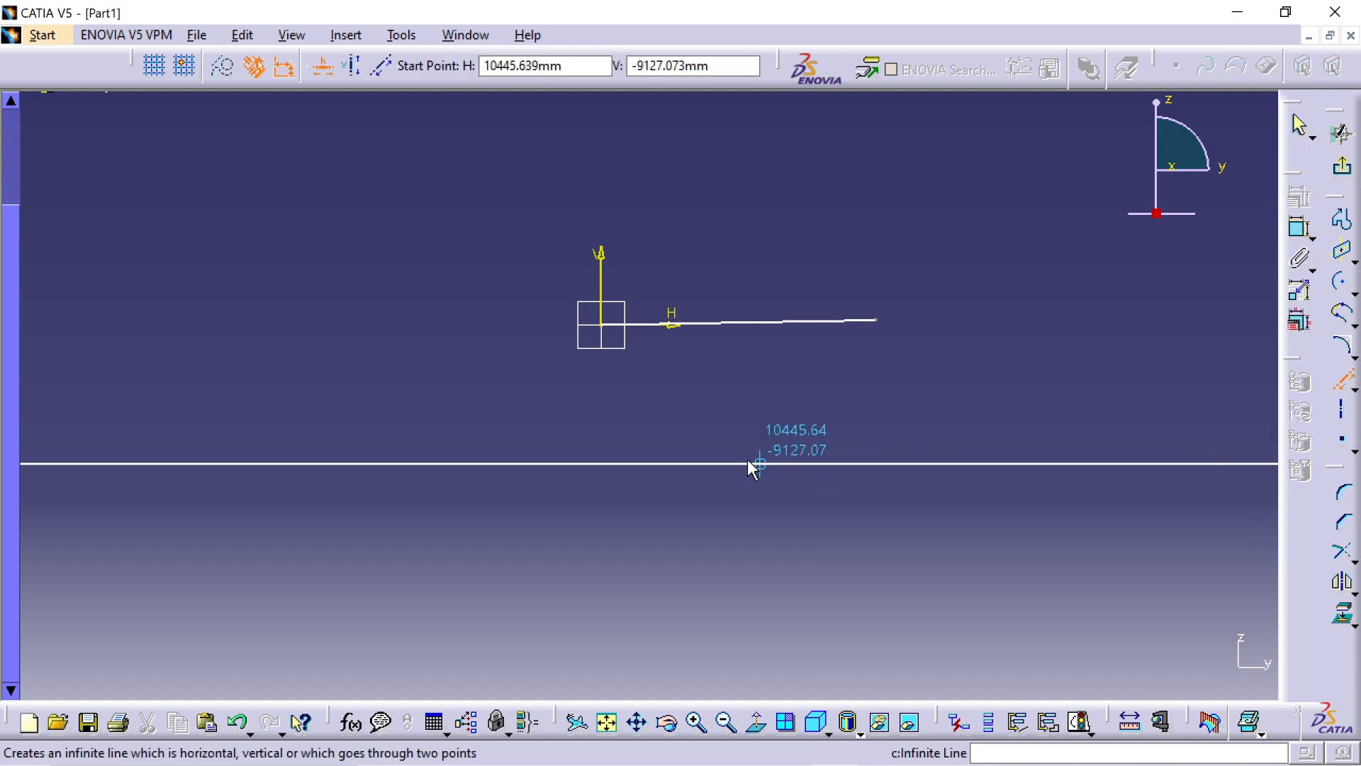
pyautogui.click(615, 423)
pyautogui.moveTo(864, 377); pyautogui.dragTo(919, 572, button='middle')
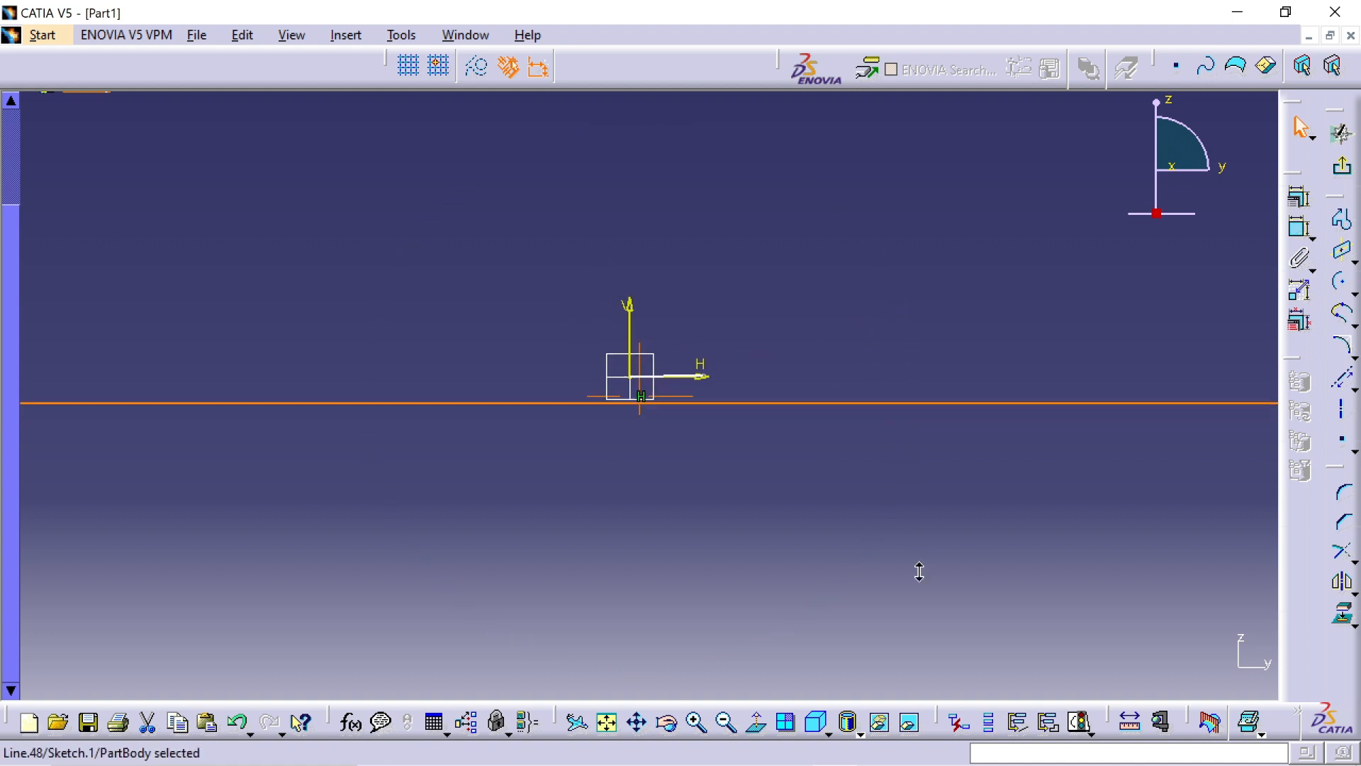
pyautogui.moveTo(829, 312); pyautogui.dragTo(856, 610, button='middle')
pyautogui.moveTo(610, 197)
pyautogui.mouseDown(button='middle')
pyautogui.moveTo(704, 475)
pyautogui.moveTo(668, 286)
pyautogui.moveTo(683, 288)
pyautogui.moveTo(672, 185)
pyautogui.mouseUp(button='middle')
pyautogui.moveTo(677, 213); pyautogui.dragTo(754, 551, button='middle')
pyautogui.moveTo(762, 605); pyautogui.dragTo(700, 337, button='middle')
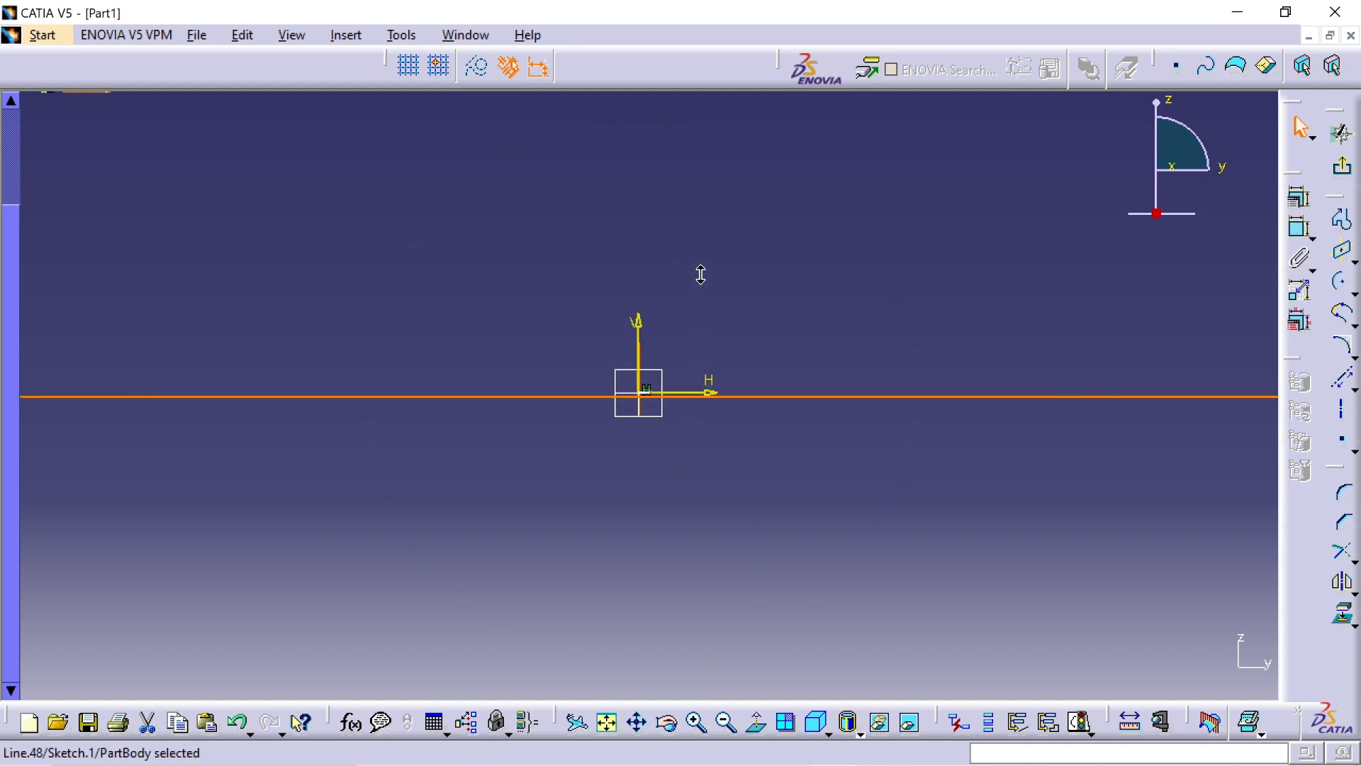
pyautogui.click(1210, 467)
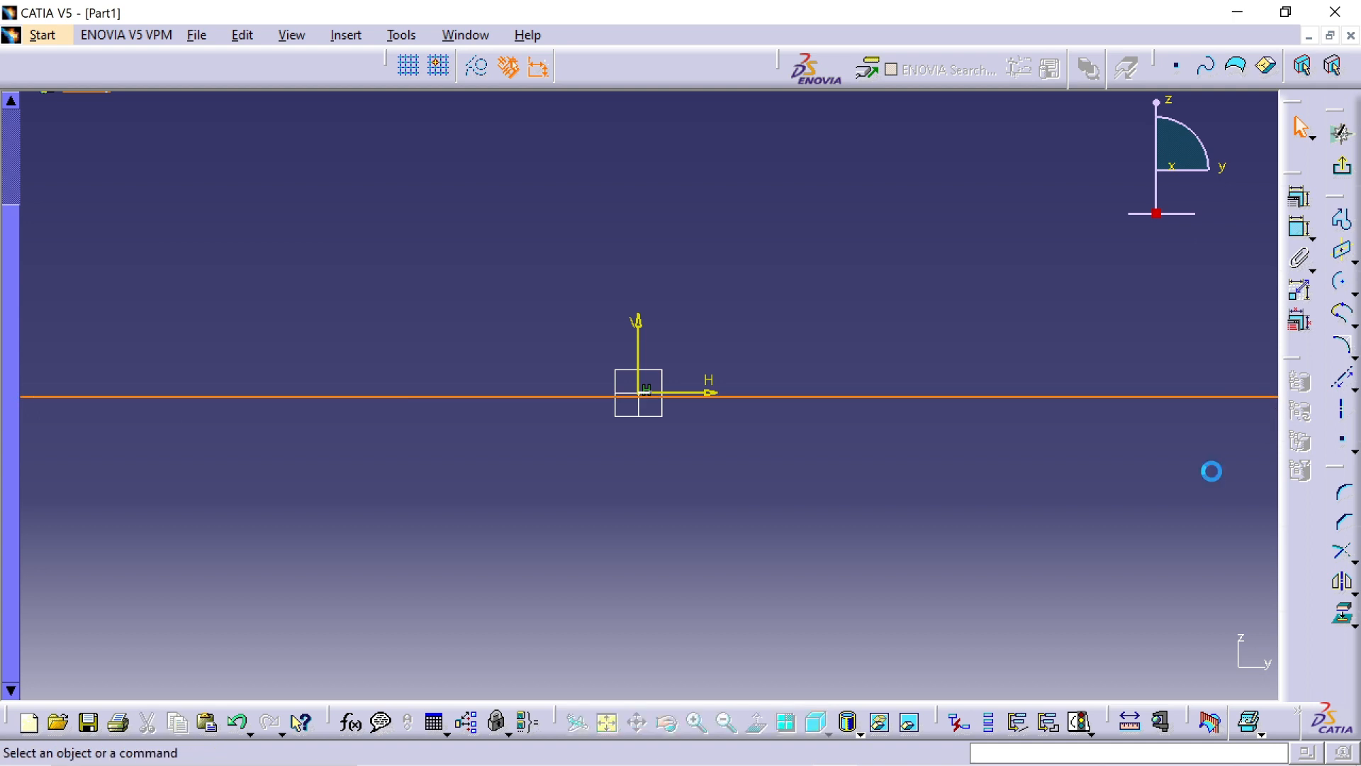
# - Draw two circles above the infinite line: one of about 73941 mm radius above the origin and a slightly larger one to its lower right
pyautogui.click(1353, 388)
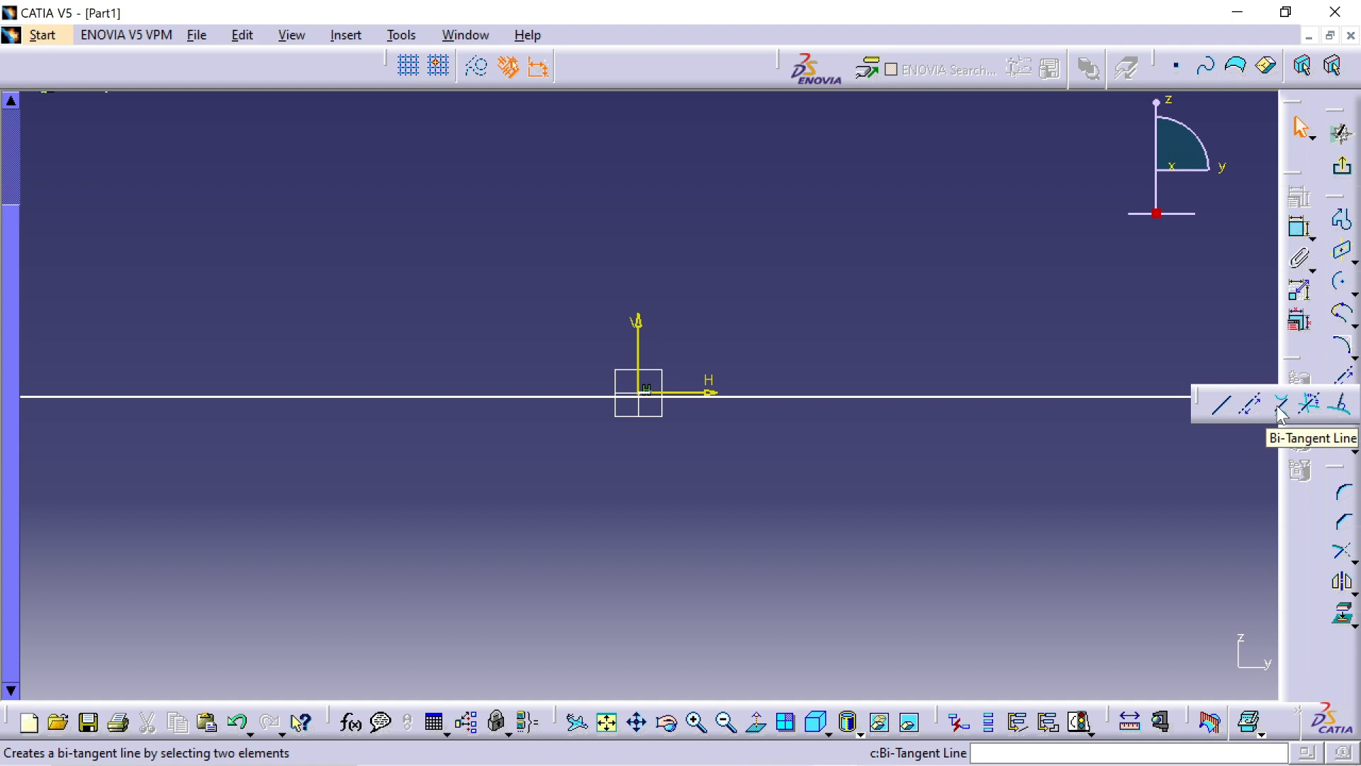
pyautogui.click(1355, 291)
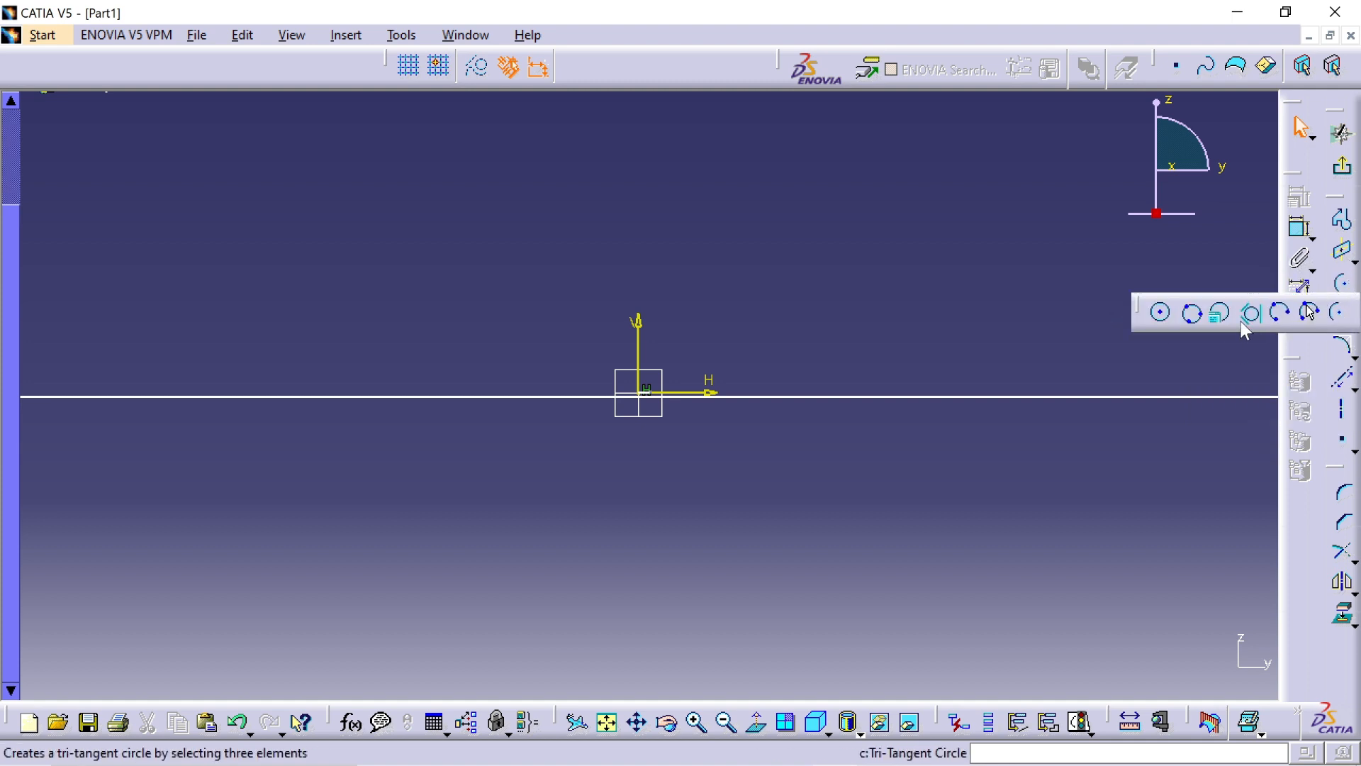
pyautogui.click(1158, 310)
pyautogui.click(628, 213)
pyautogui.click(673, 232)
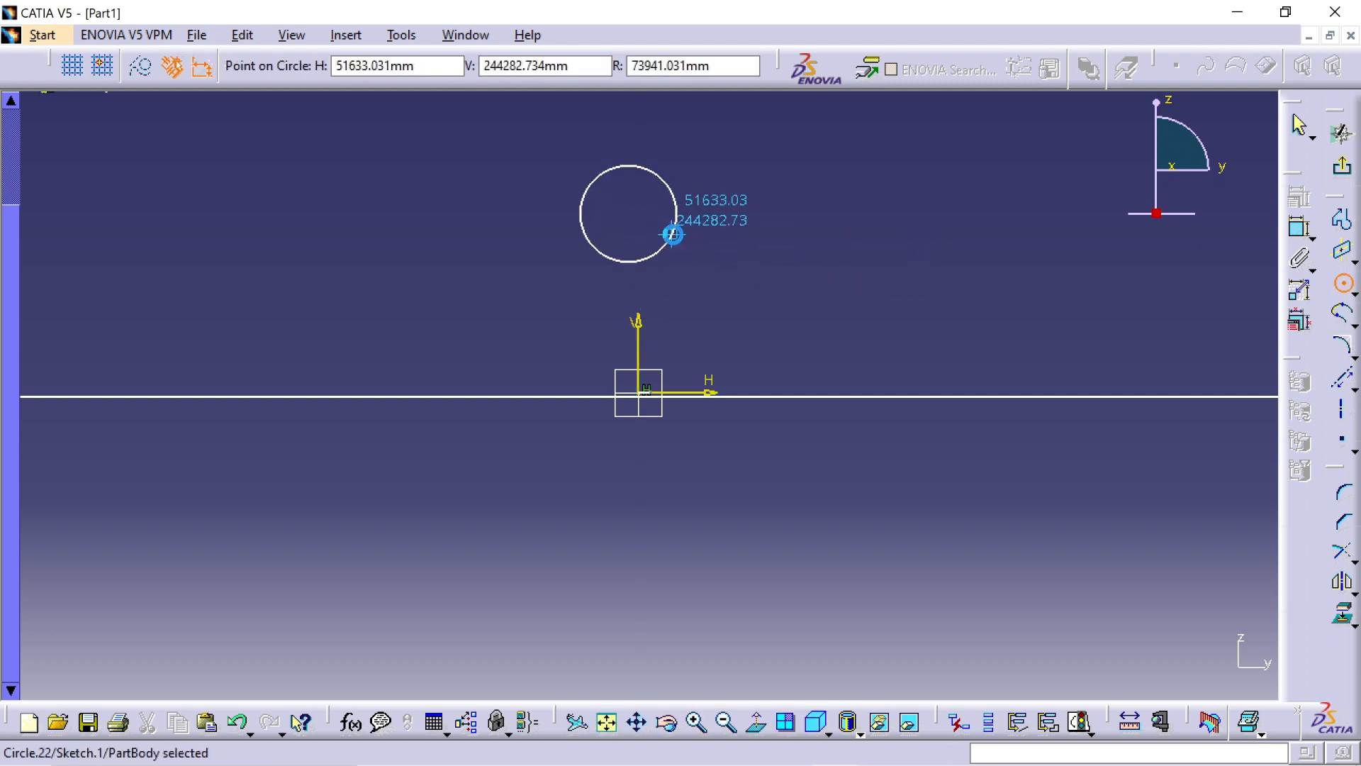
pyautogui.click(1342, 282)
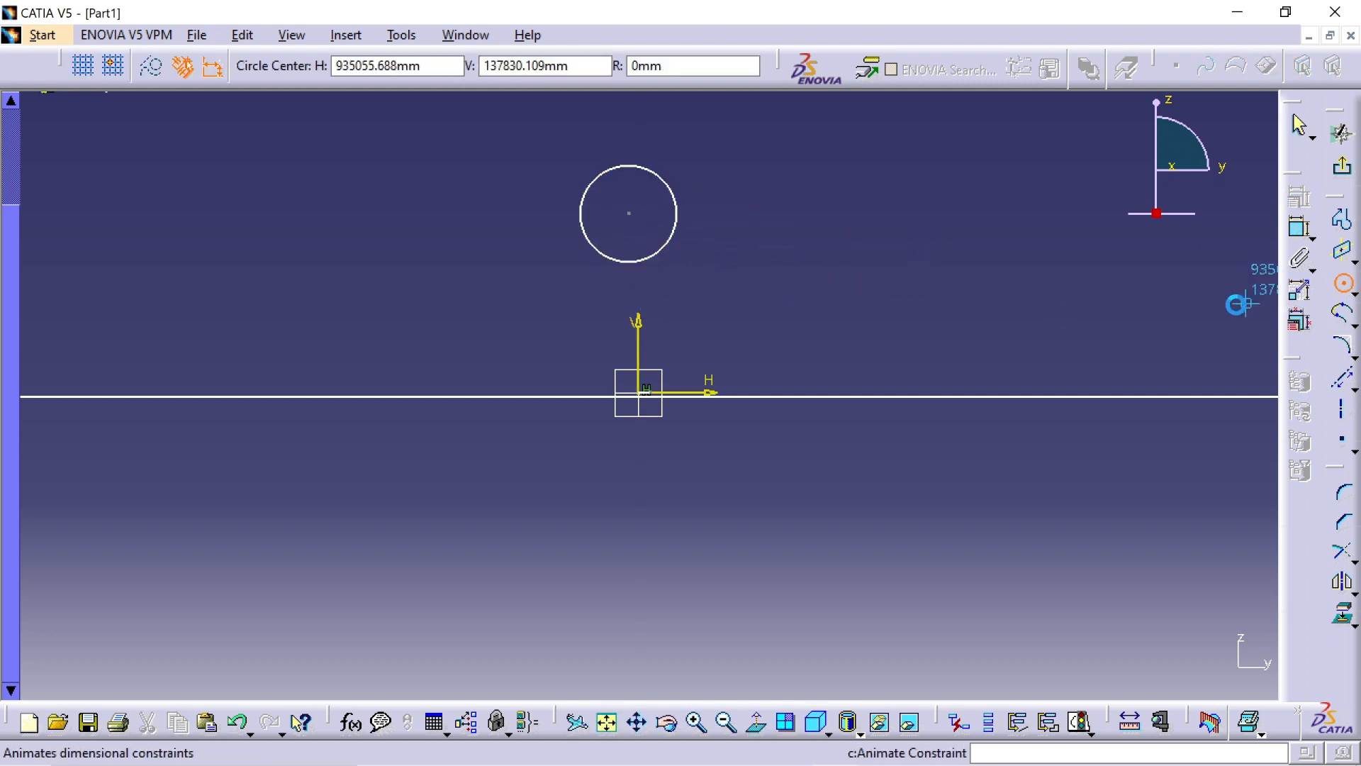
pyautogui.click(803, 271)
pyautogui.click(830, 317)
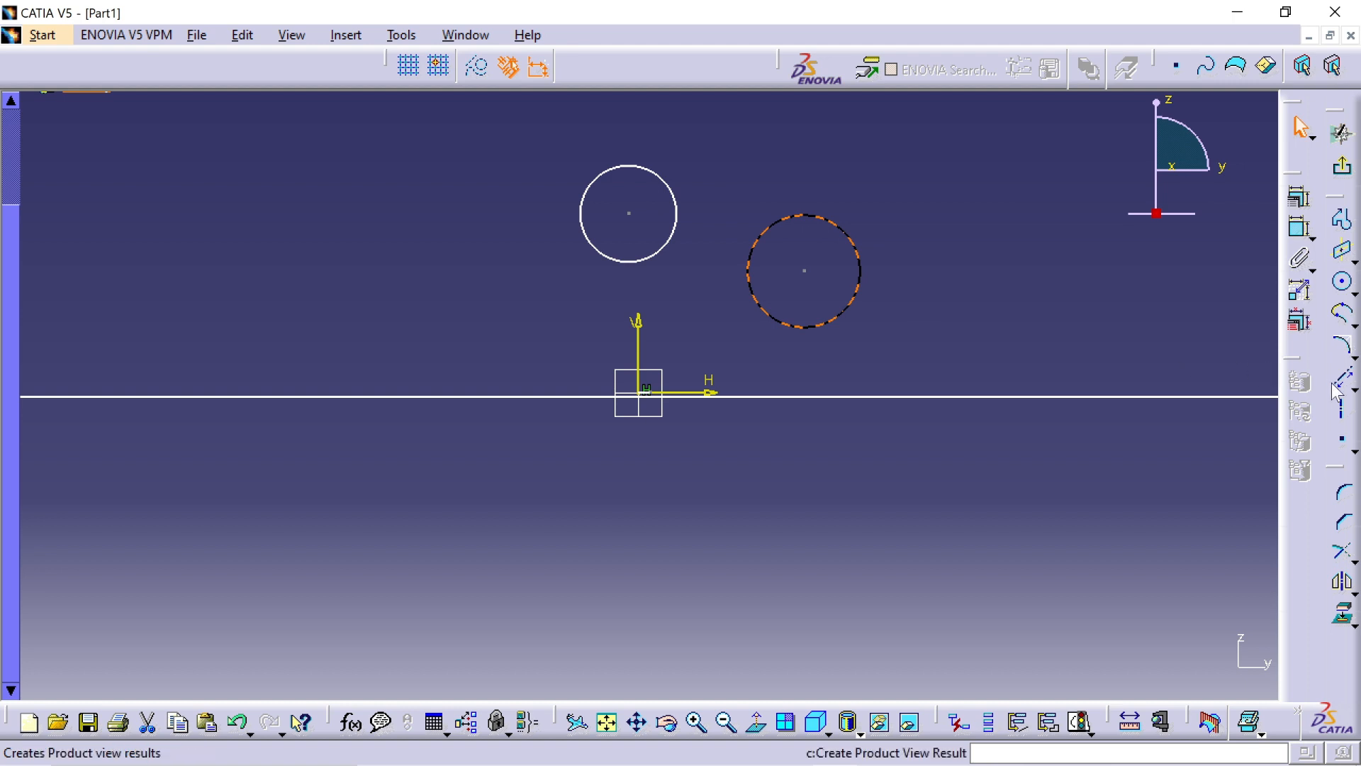
# - Create a bi-tangent line from the smaller circle's right side to the lower-left side of the larger circle
pyautogui.click(1353, 386)
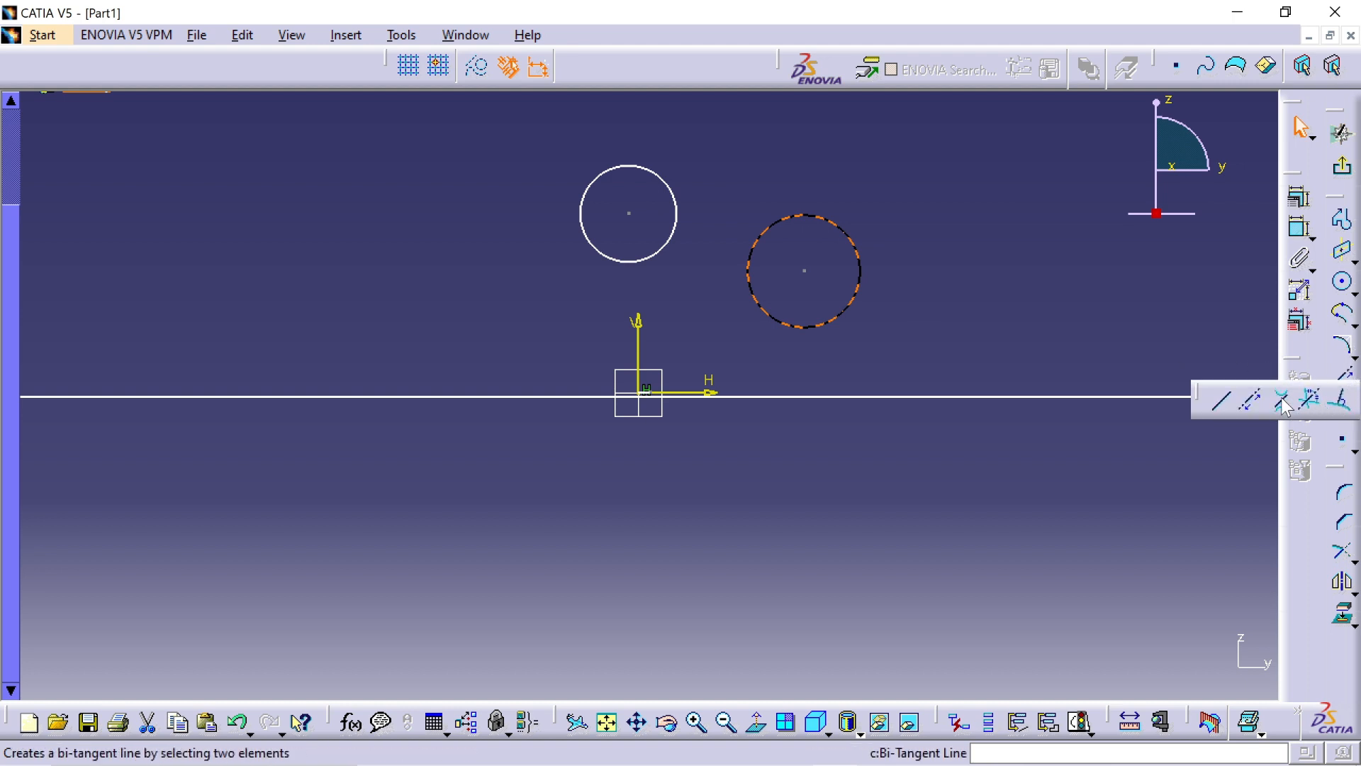
pyautogui.click(1281, 400)
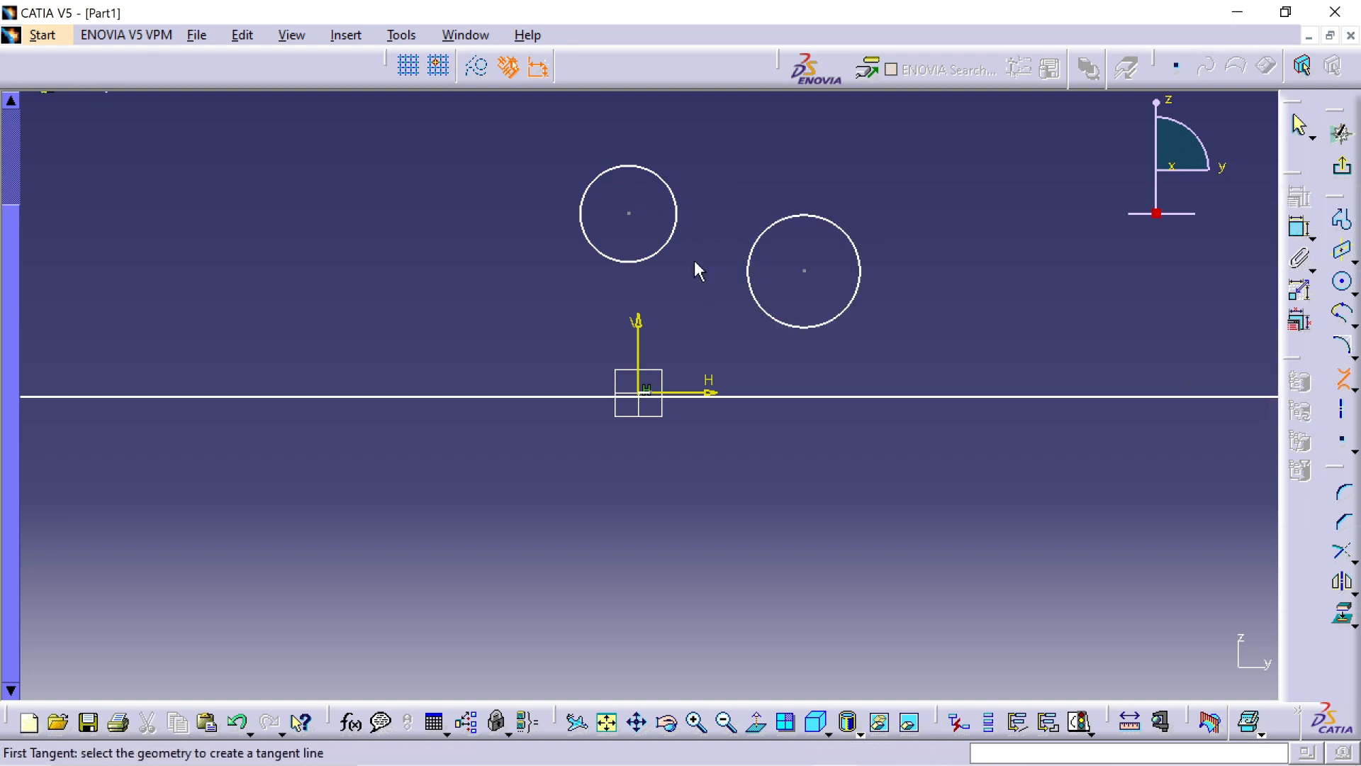
pyautogui.click(675, 227)
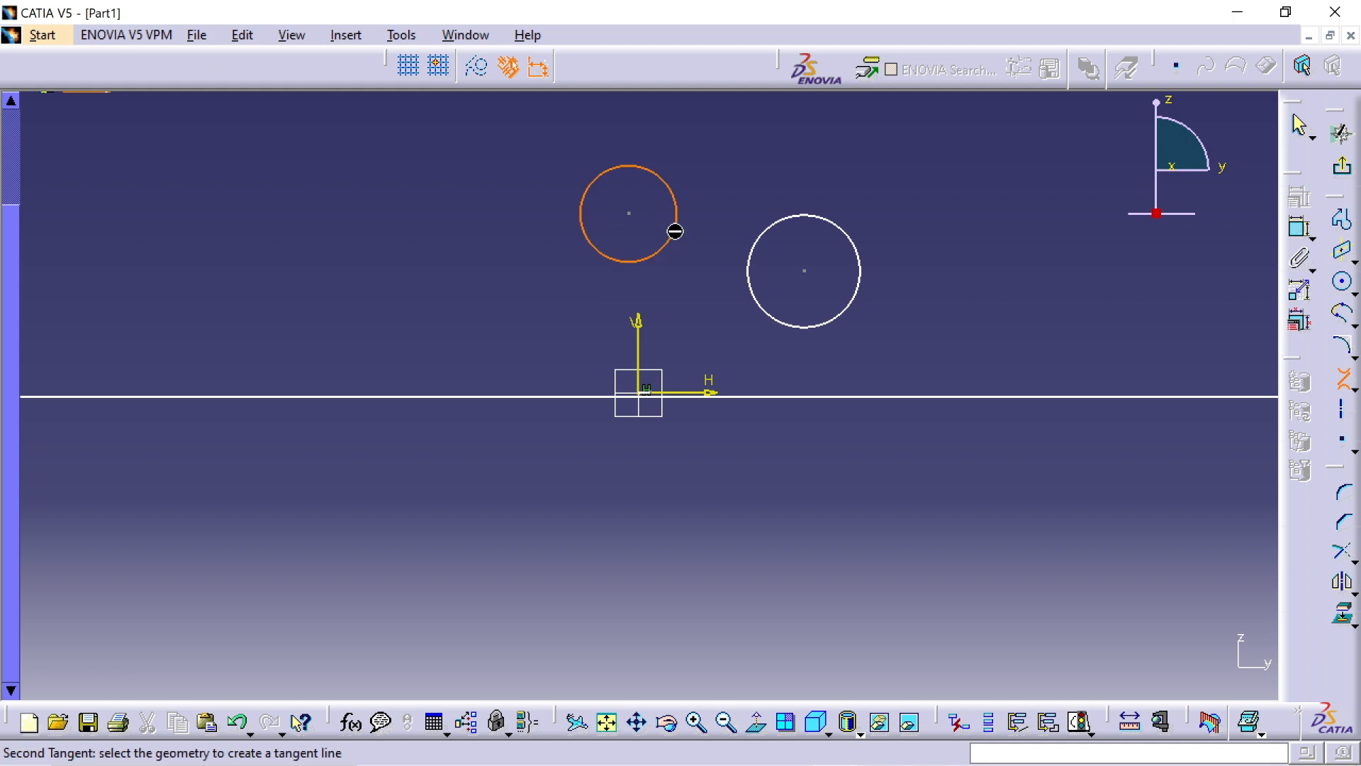
pyautogui.click(760, 306)
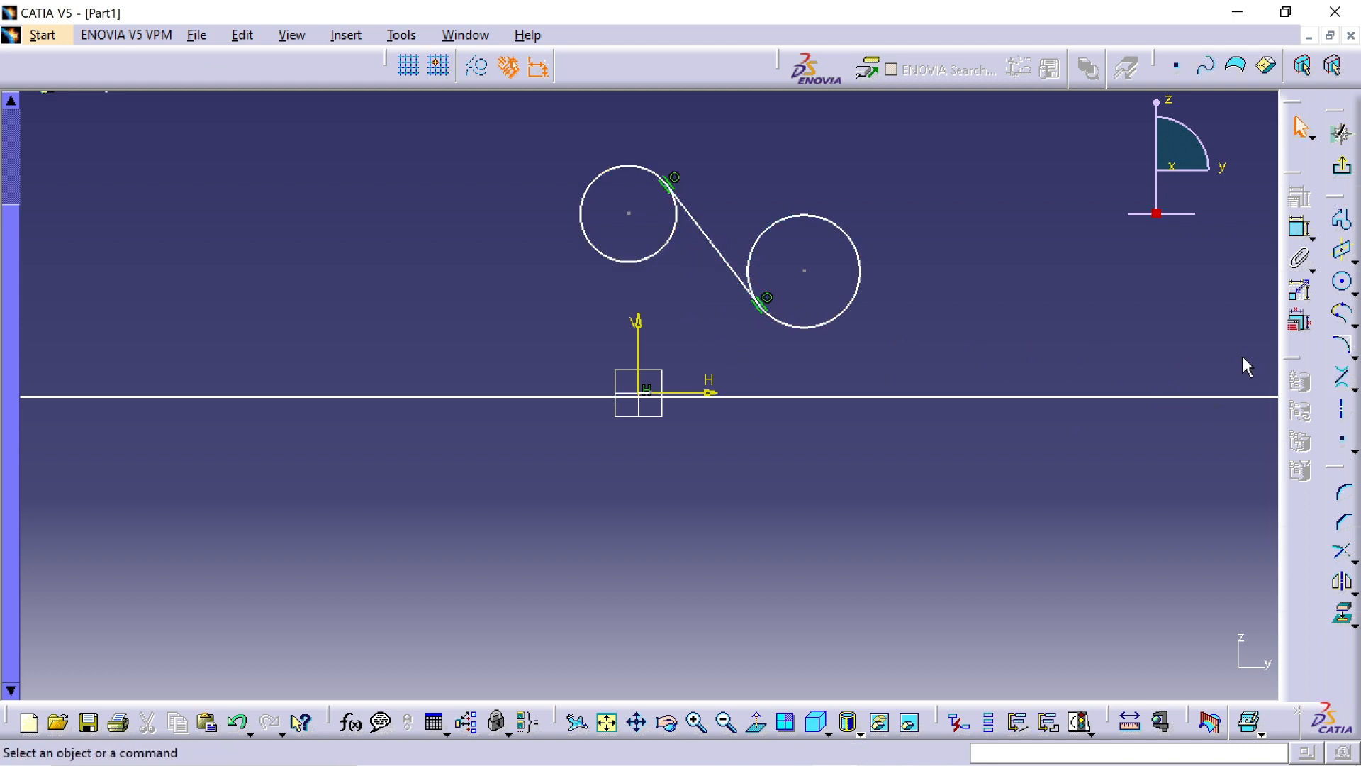
# - Create a bisecting line between the bi-tangent line and the horizontal infinite line
pyautogui.click(1353, 389)
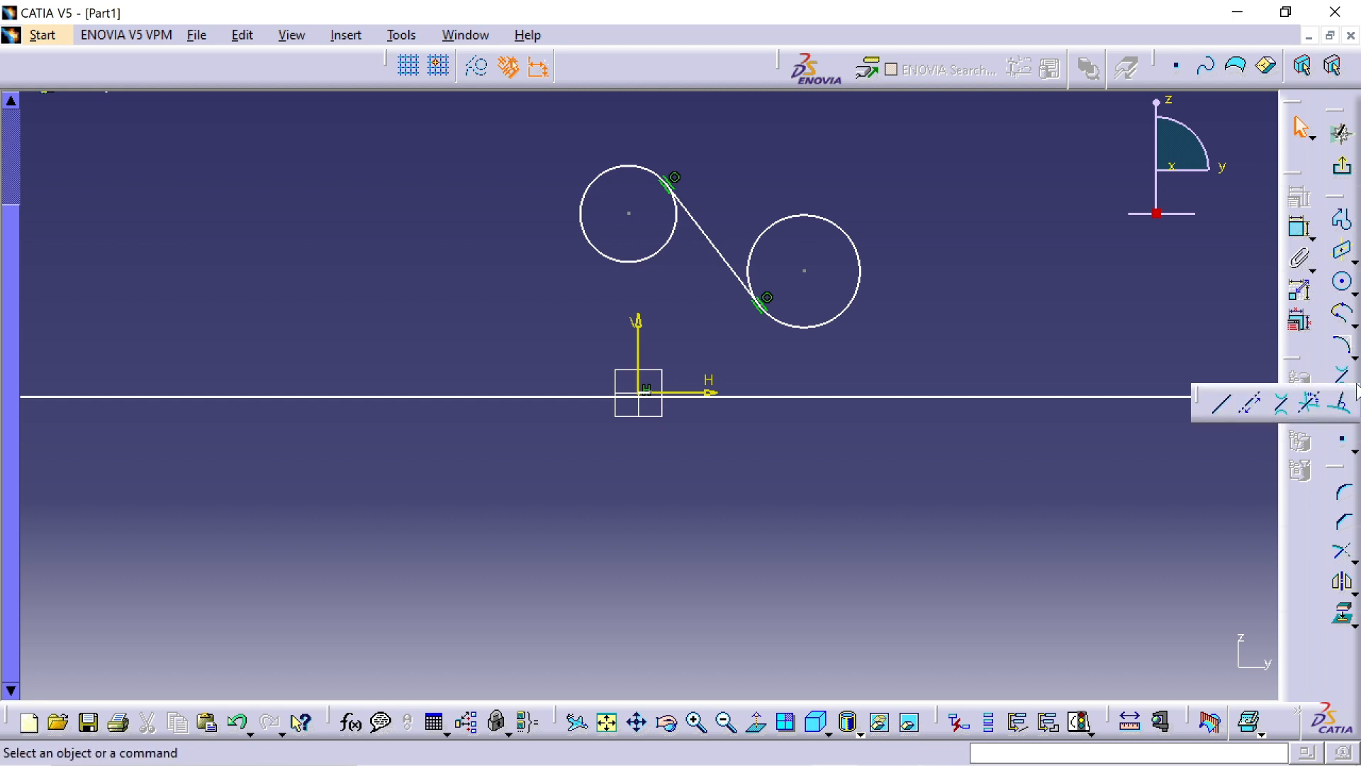
pyautogui.click(1312, 405)
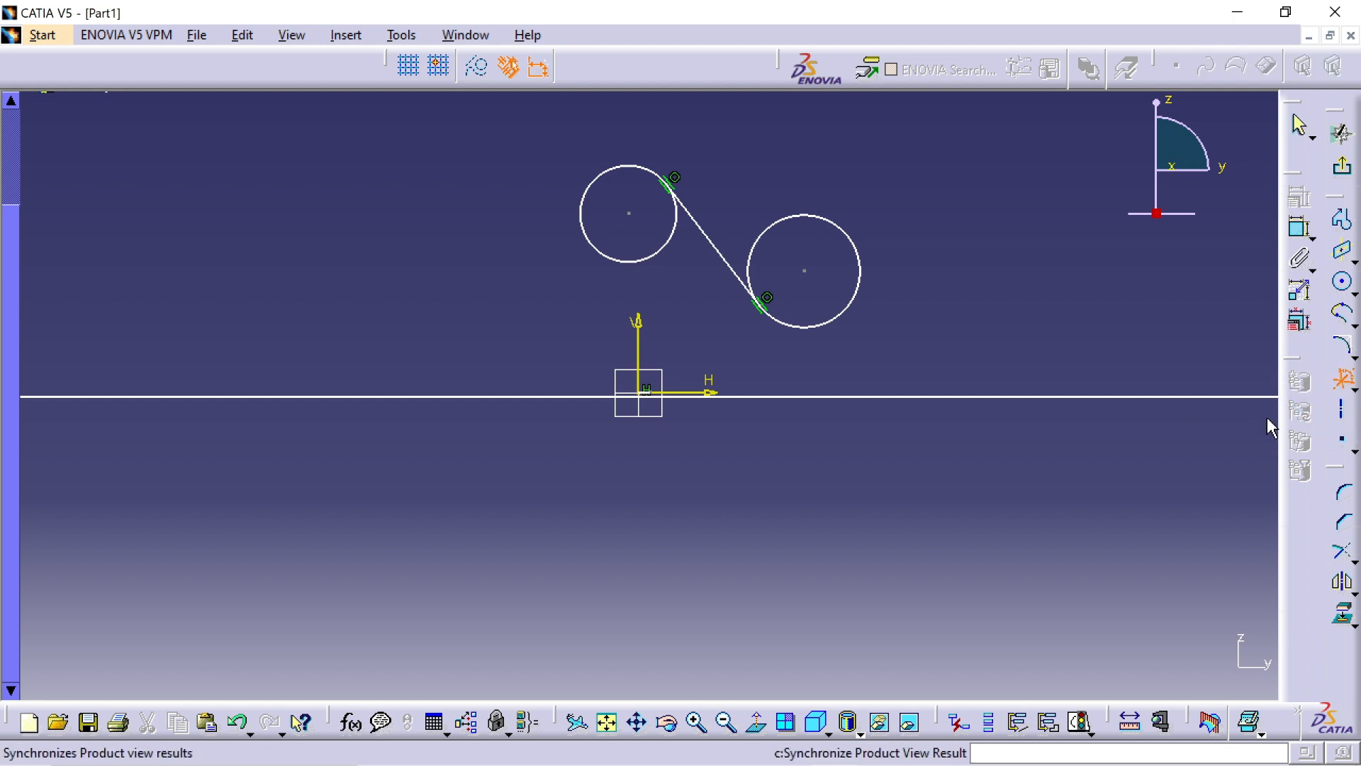
pyautogui.click(723, 257)
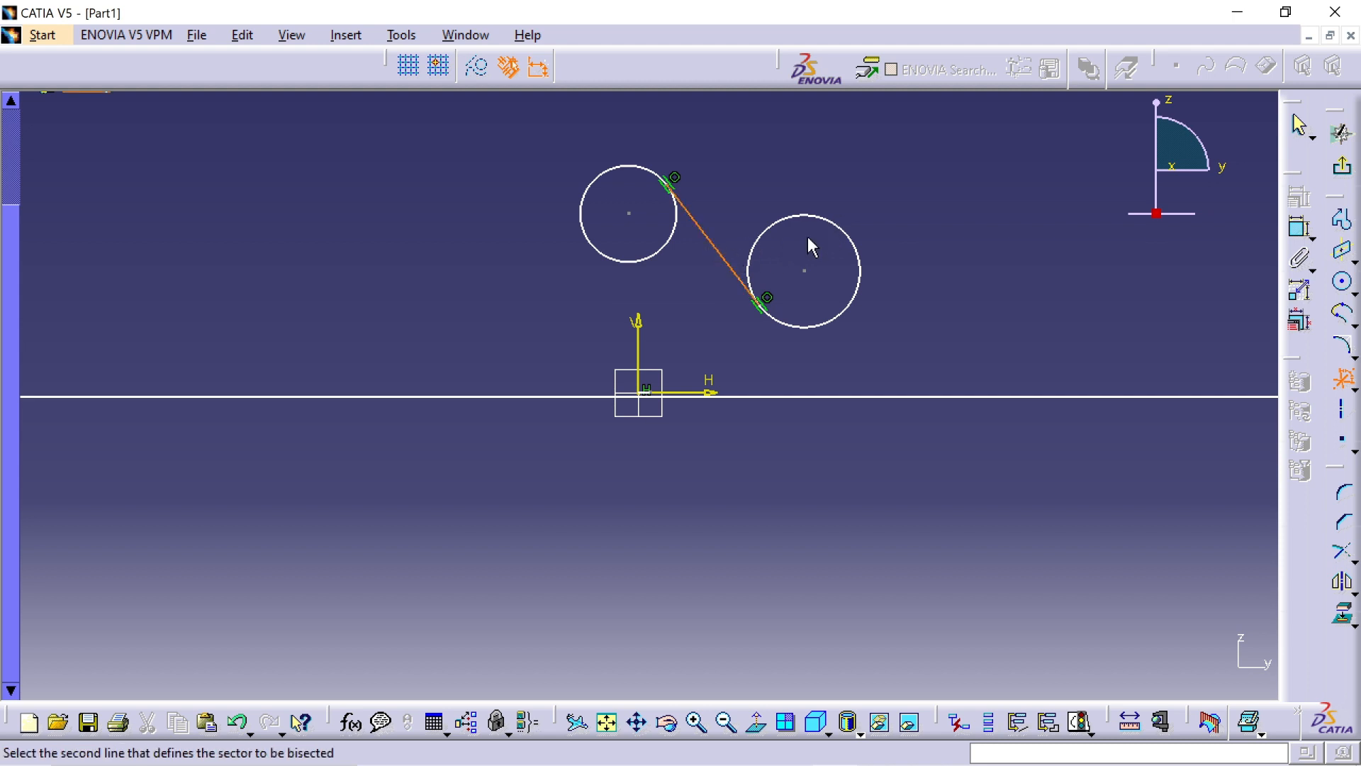
pyautogui.click(737, 397)
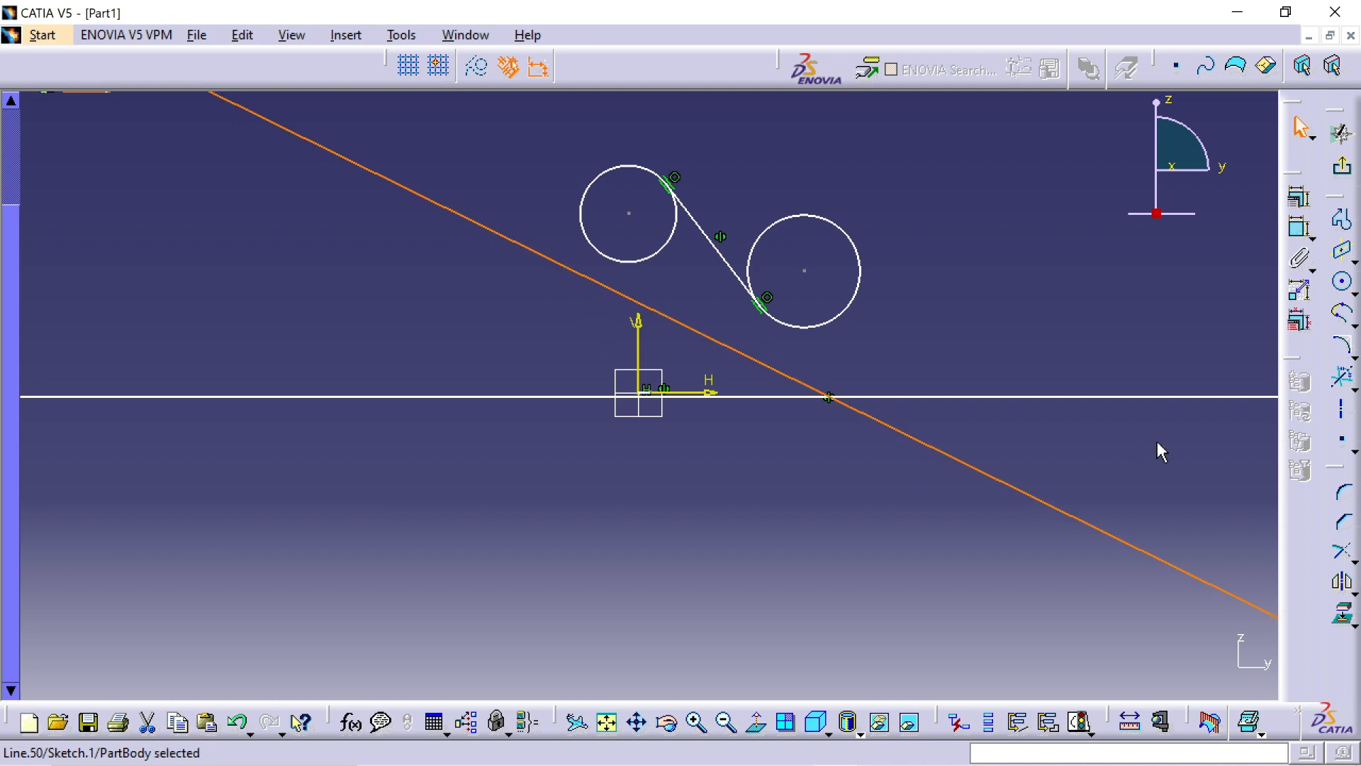
# - Draw a line normal to the larger circle, running outward from its top, and restore the view normal to the sketch plane
pyautogui.click(1353, 388)
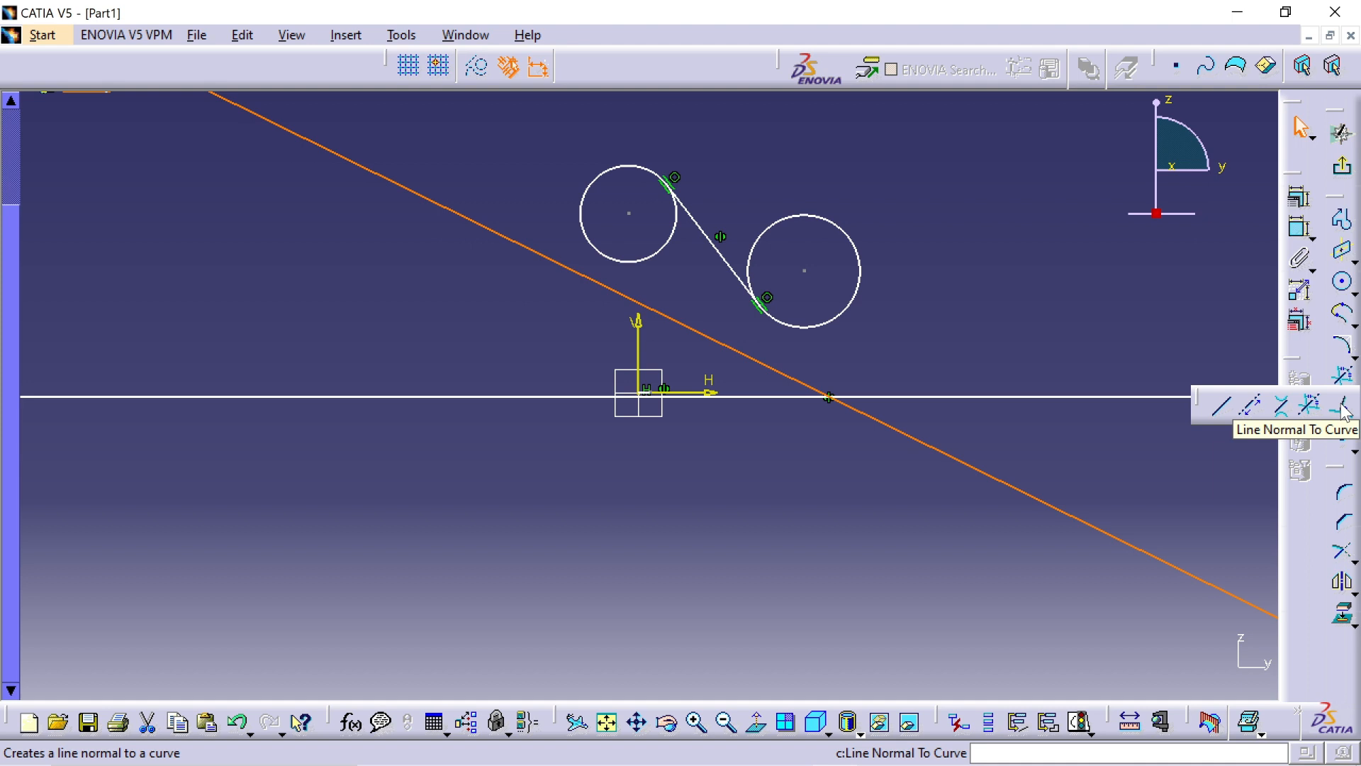
pyautogui.click(1343, 410)
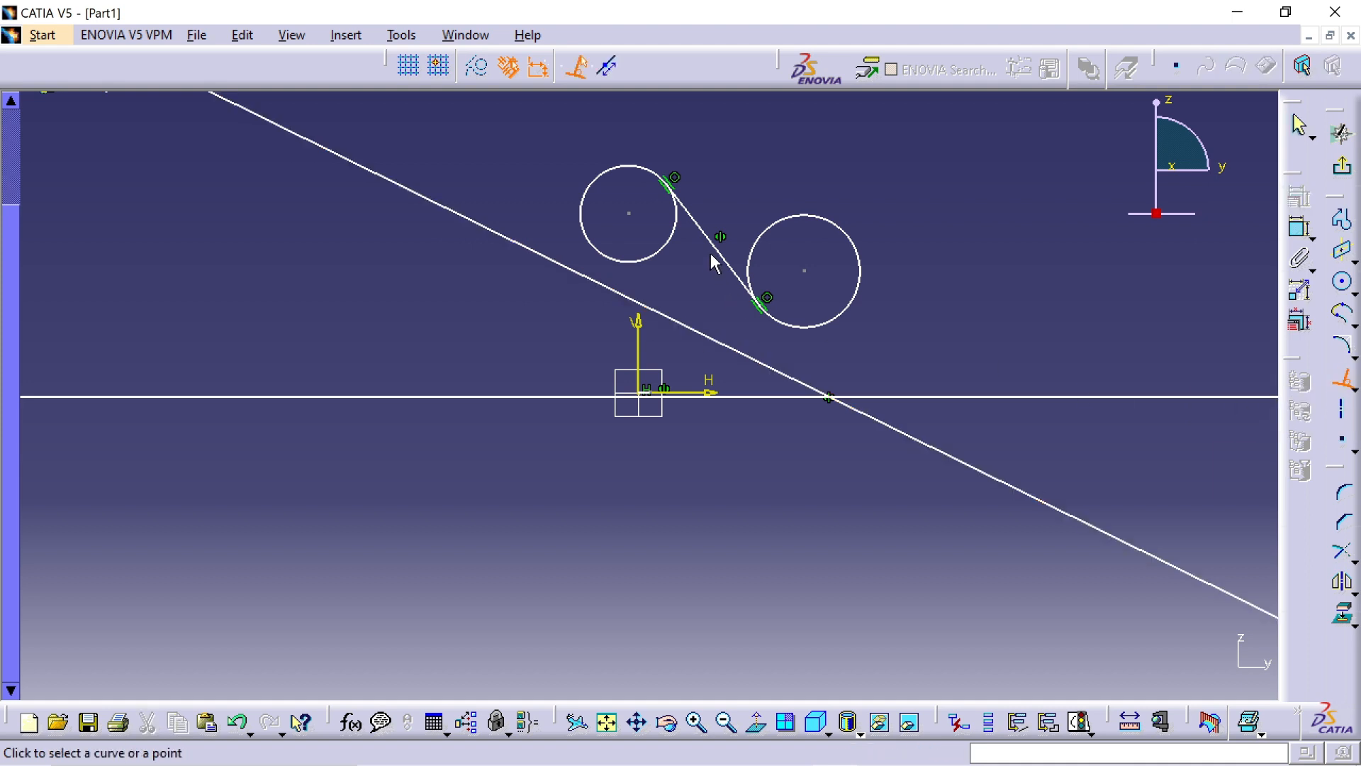
pyautogui.click(812, 214)
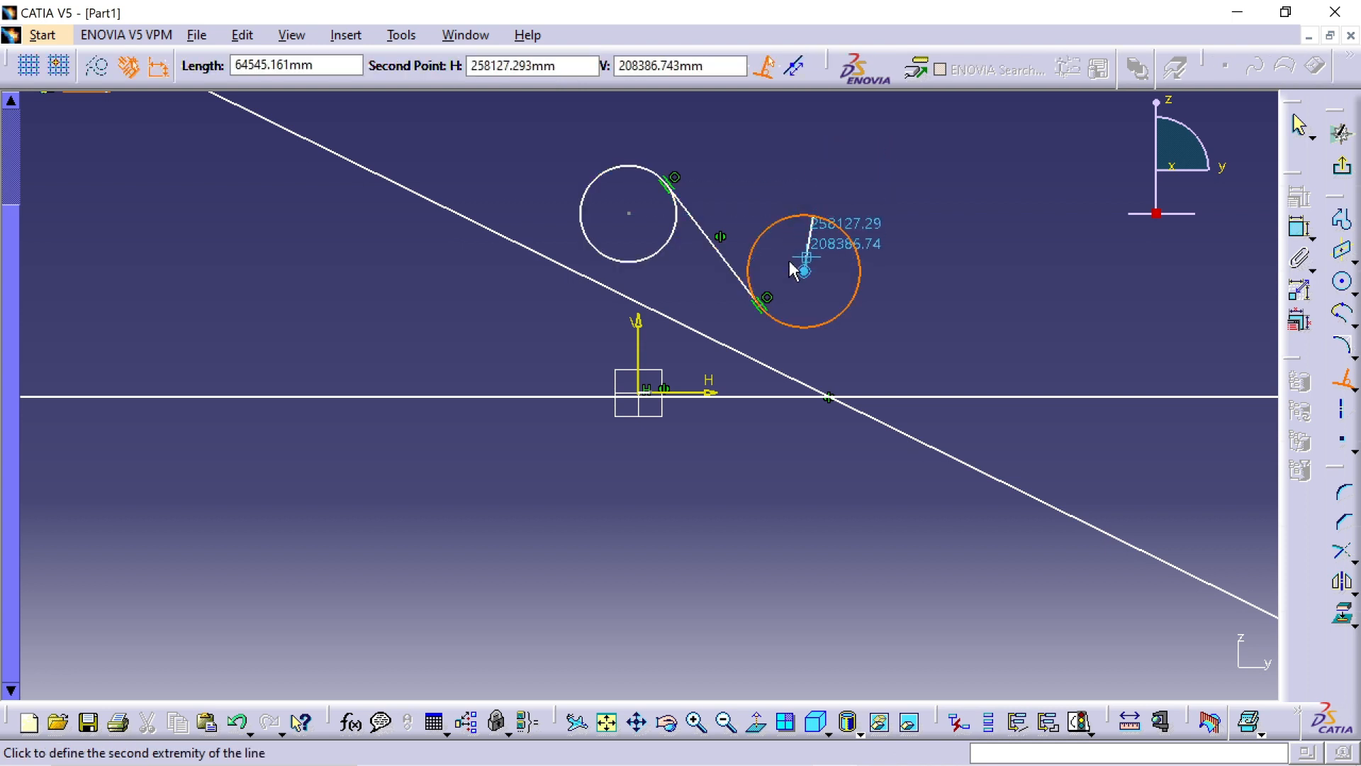
pyautogui.click(833, 106)
pyautogui.moveTo(890, 203)
pyautogui.mouseDown(button='middle')
pyautogui.moveTo(856, 319)
pyautogui.moveTo(805, 326)
pyautogui.moveTo(786, 305)
pyautogui.mouseUp(button='middle')
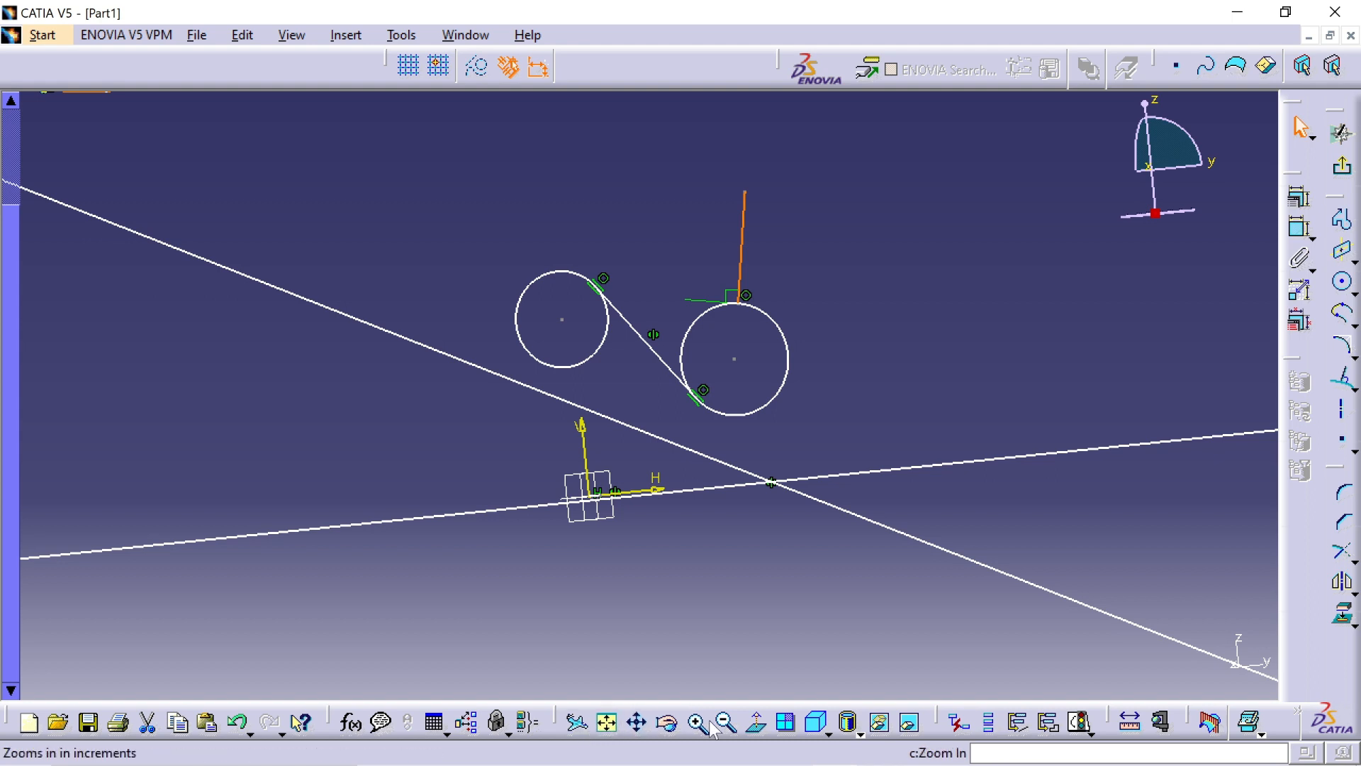
pyautogui.click(757, 724)
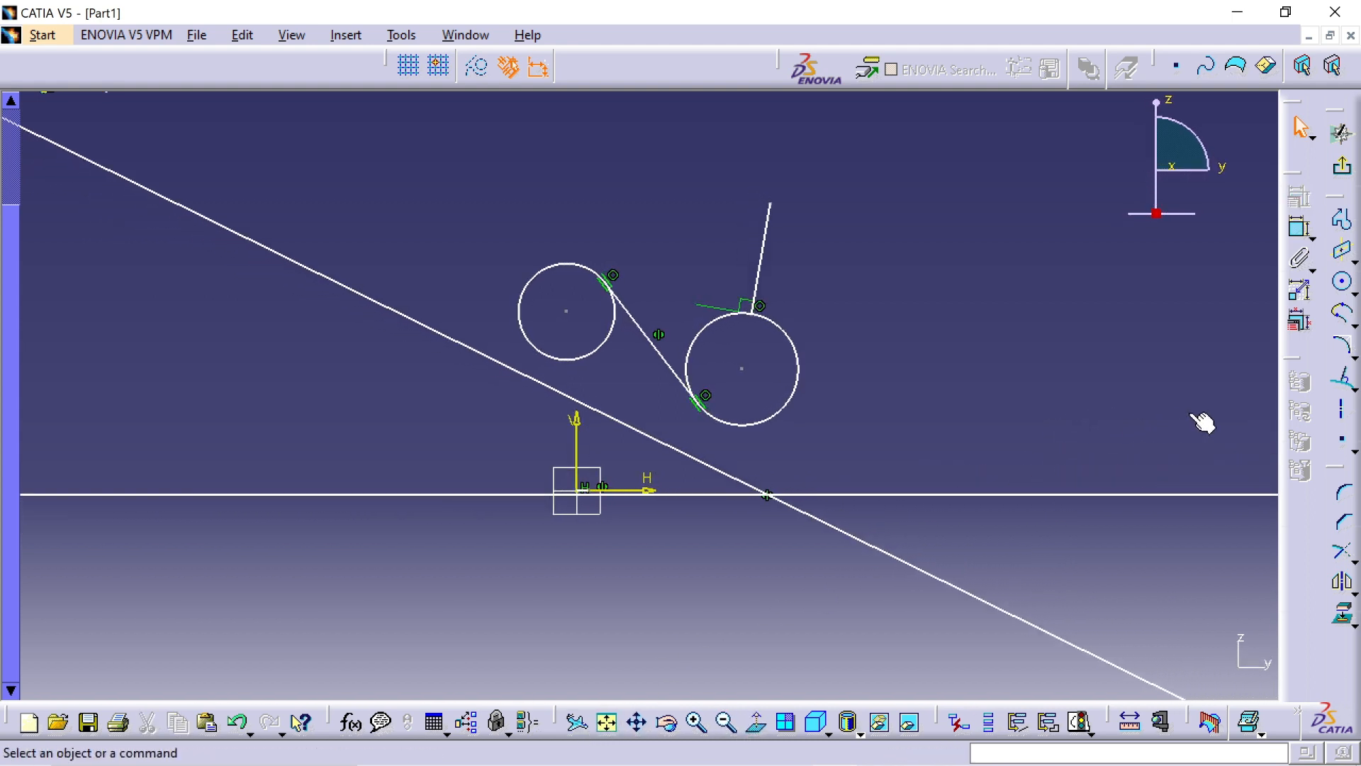
# - Place a point to the right of the normal line and draw a circle centred on it, larger than the other two
pyautogui.click(1342, 443)
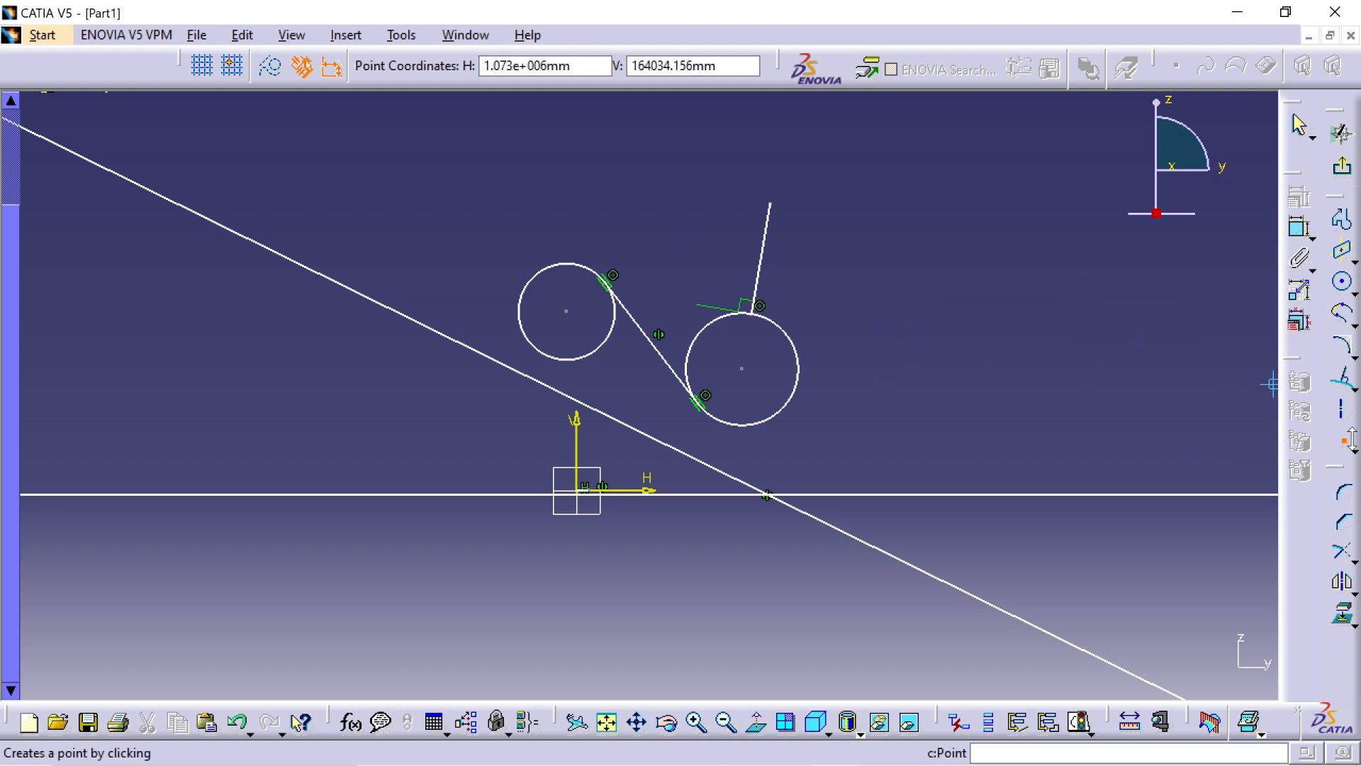
pyautogui.click(946, 300)
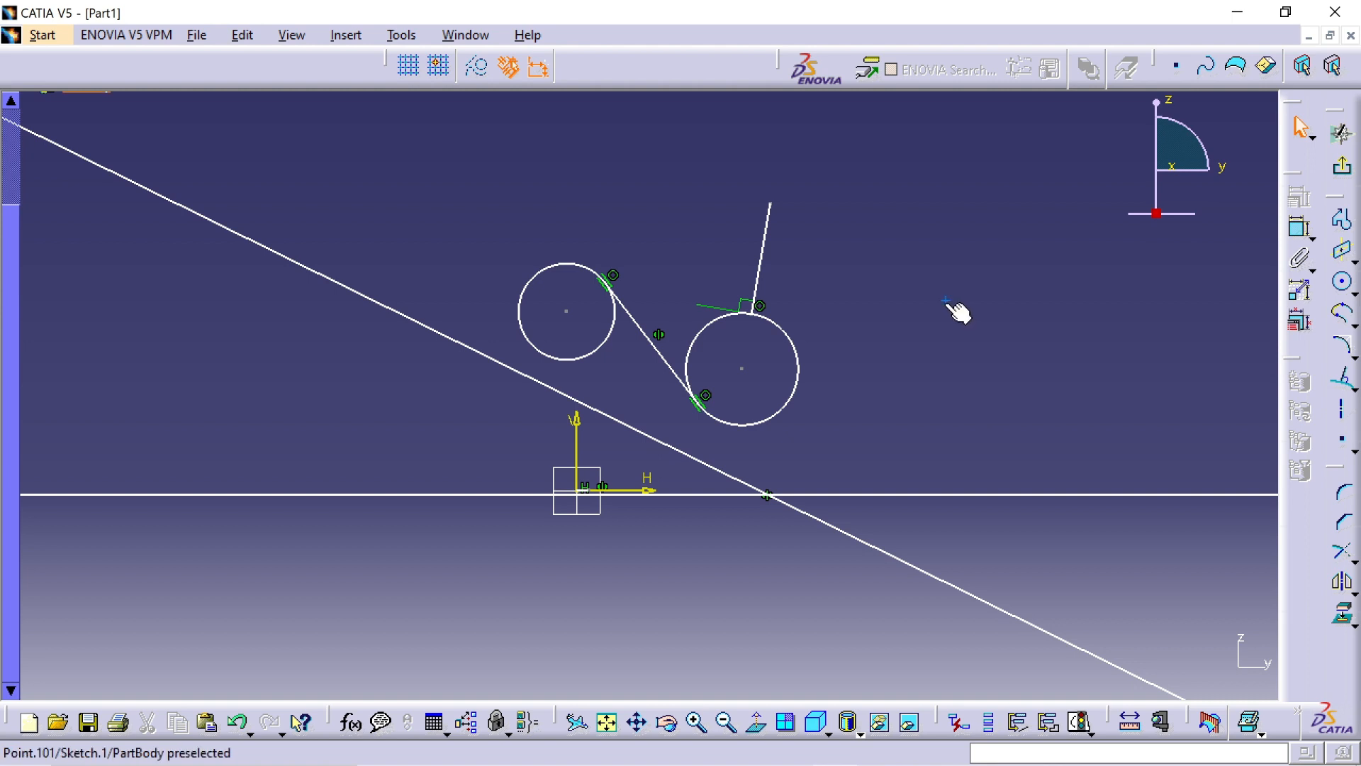
pyautogui.click(1342, 280)
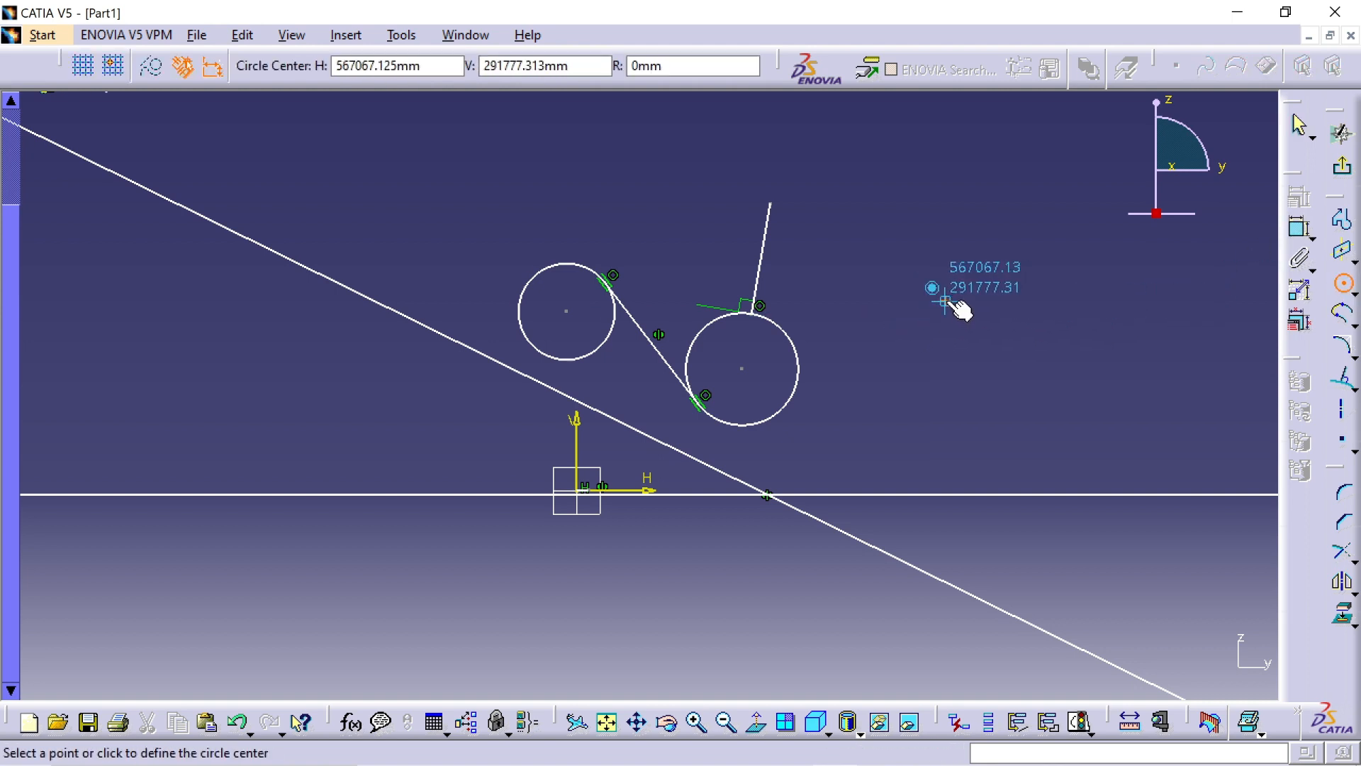
pyautogui.click(944, 301)
pyautogui.click(962, 387)
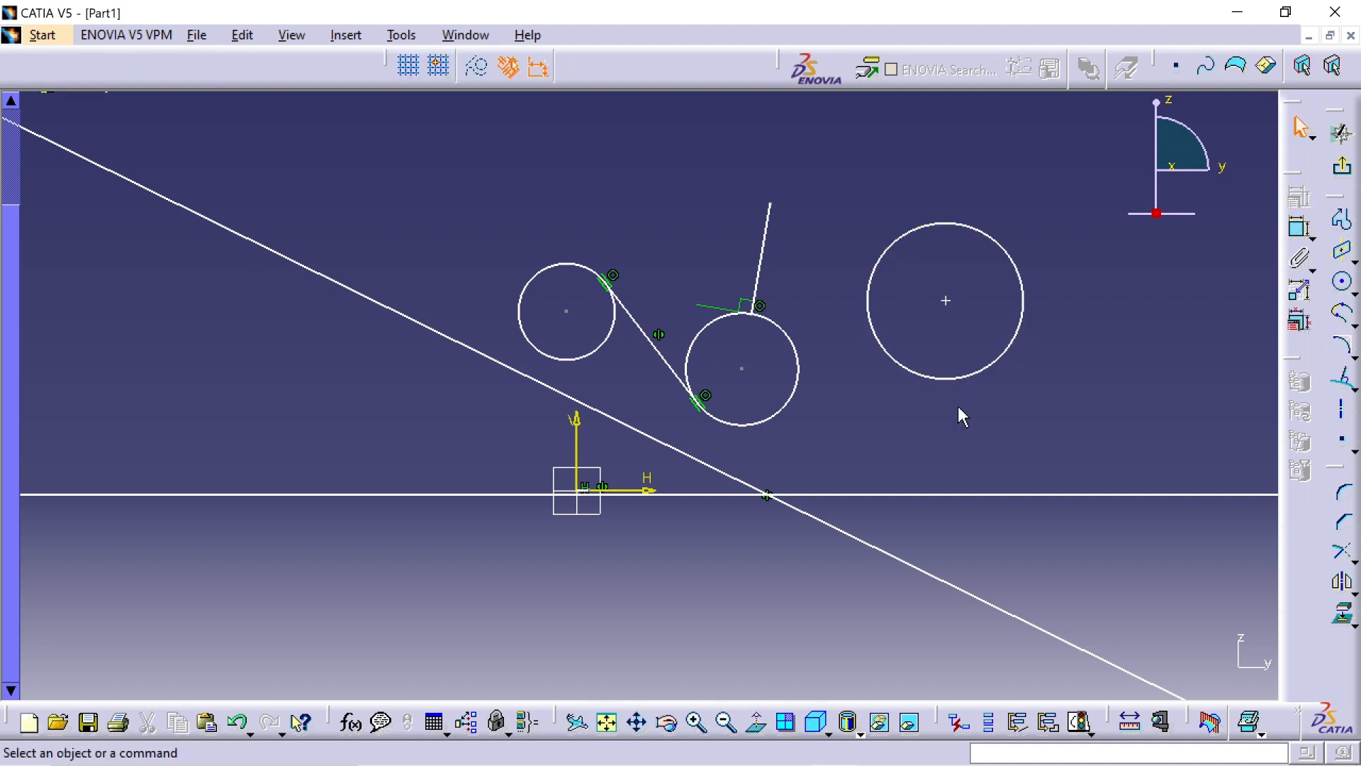
# - Draw an open L-shaped profile right of the circles: a vertical line downward, followed by a horizontal line to the left
pyautogui.moveTo(1160, 457)
pyautogui.mouseDown(button='middle')
pyautogui.moveTo(899, 428)
pyautogui.moveTo(793, 374)
pyautogui.mouseUp(button='middle')
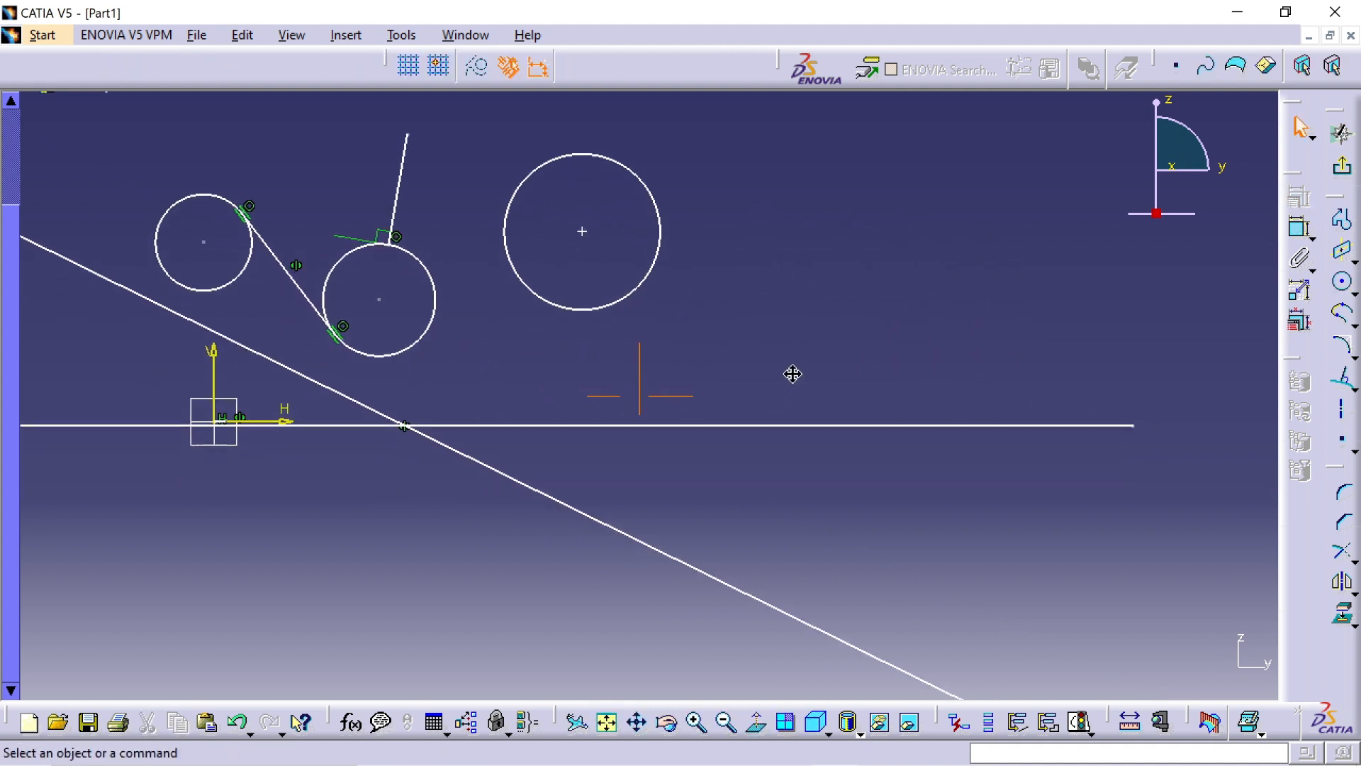
pyautogui.moveTo(815, 560)
pyautogui.mouseDown(button='middle')
pyautogui.moveTo(798, 554)
pyautogui.moveTo(872, 546)
pyautogui.mouseUp(button='middle')
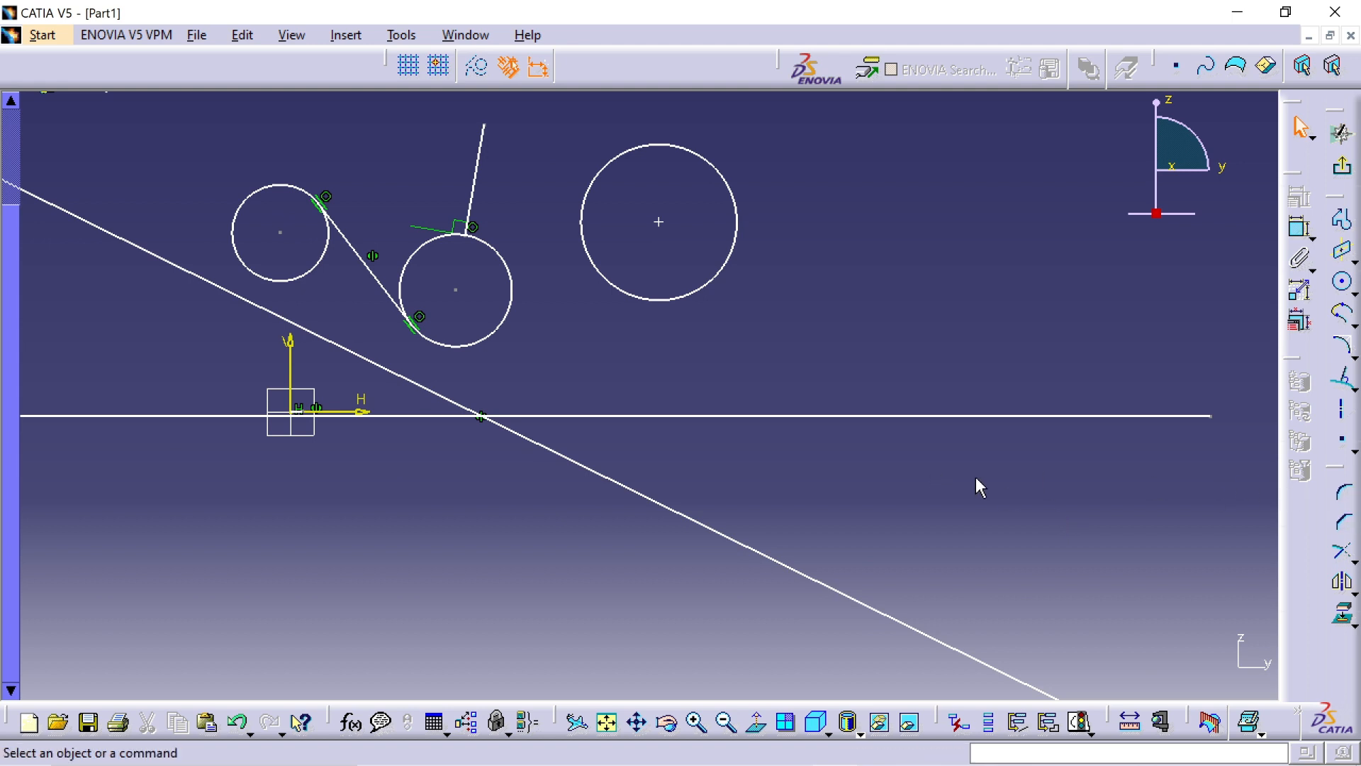
pyautogui.click(1342, 220)
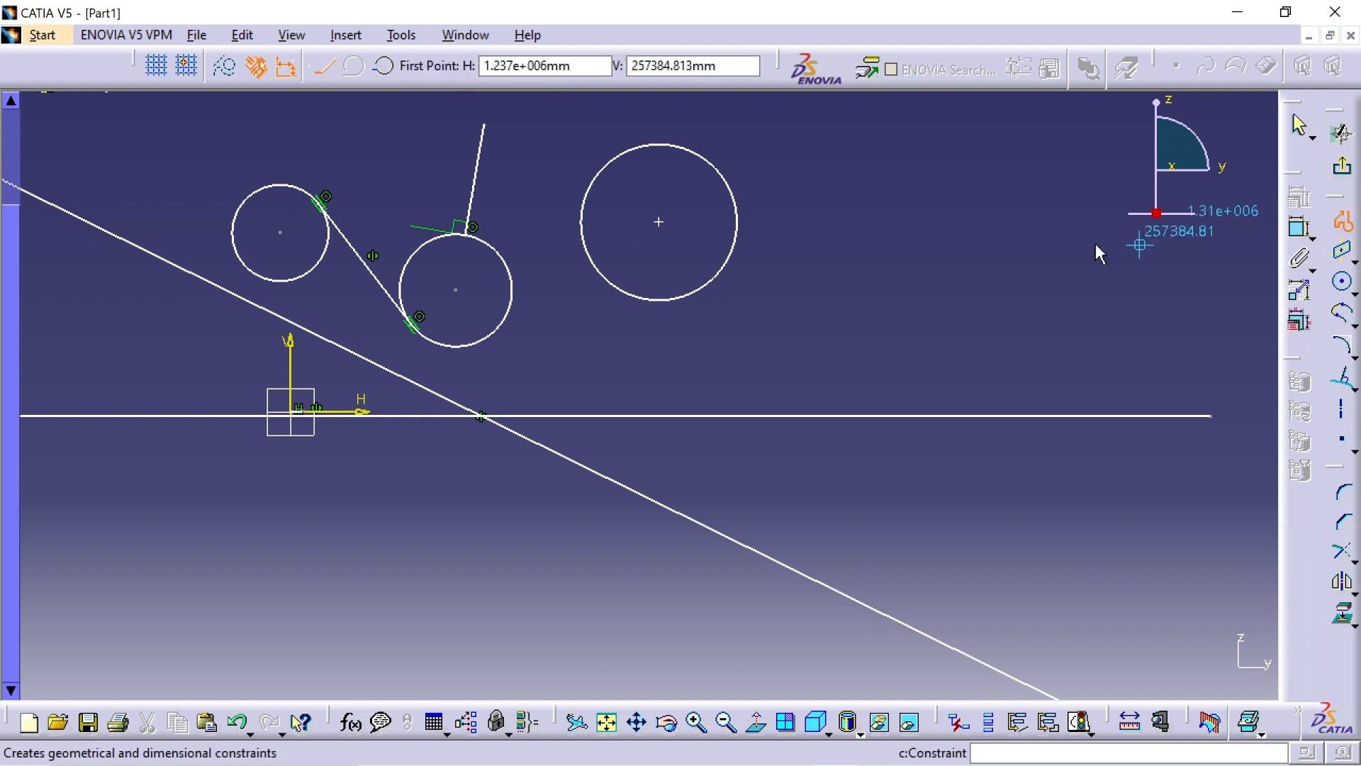
pyautogui.click(952, 164)
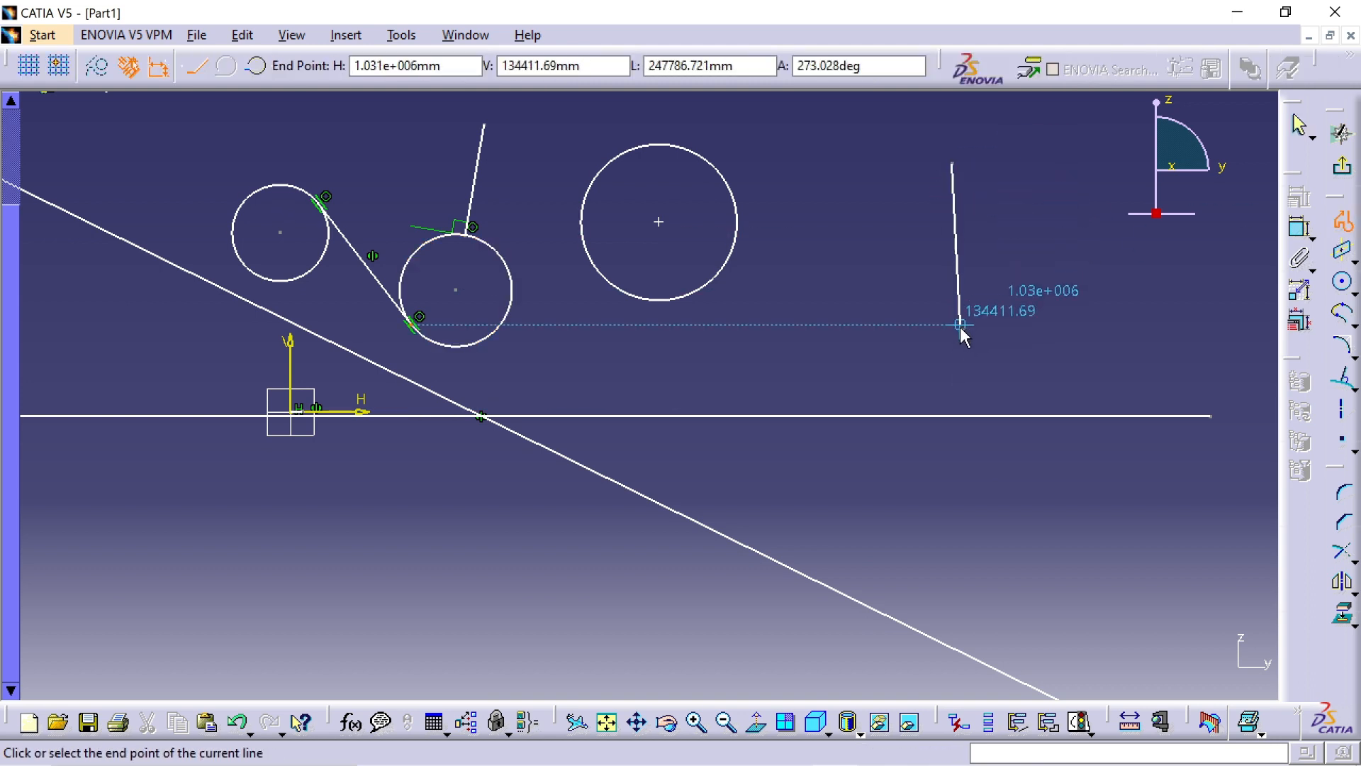
pyautogui.click(952, 360)
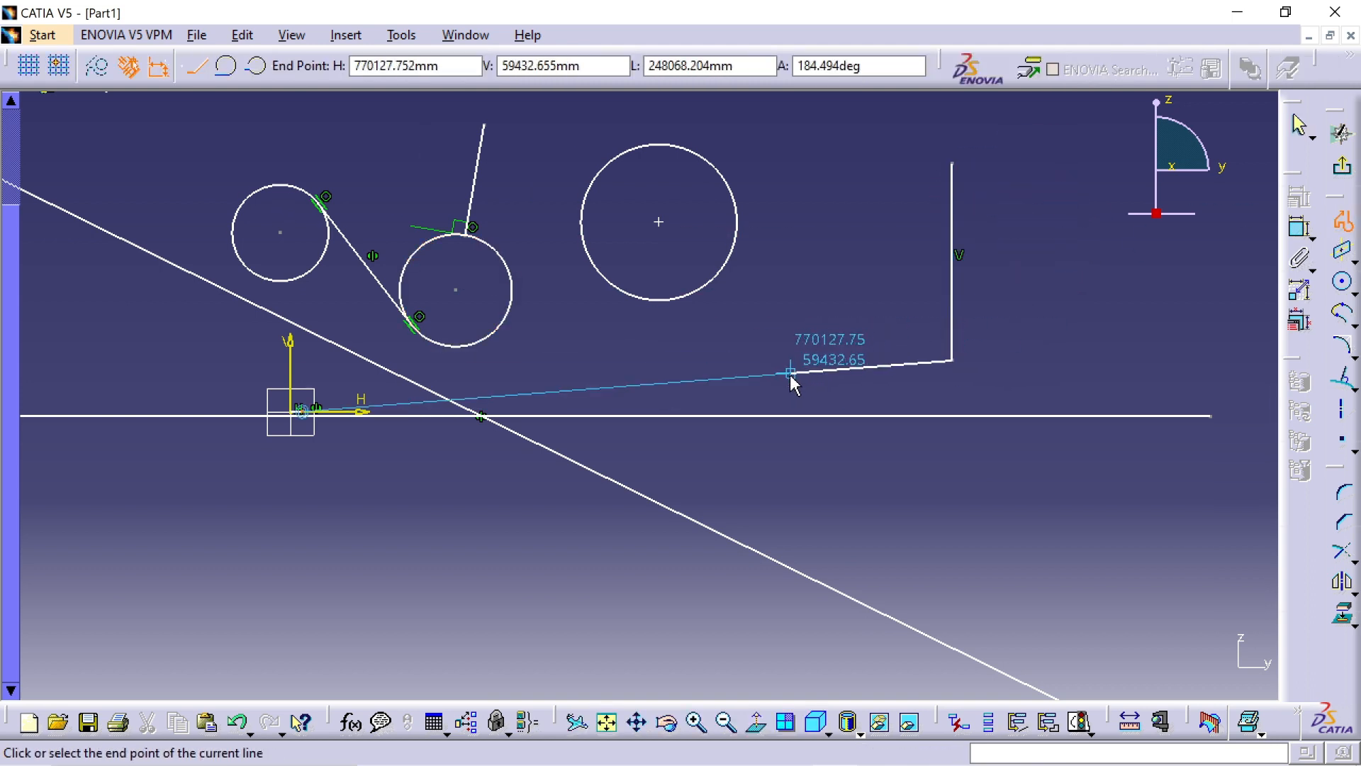
pyautogui.click(715, 360)
pyautogui.press('Escape')
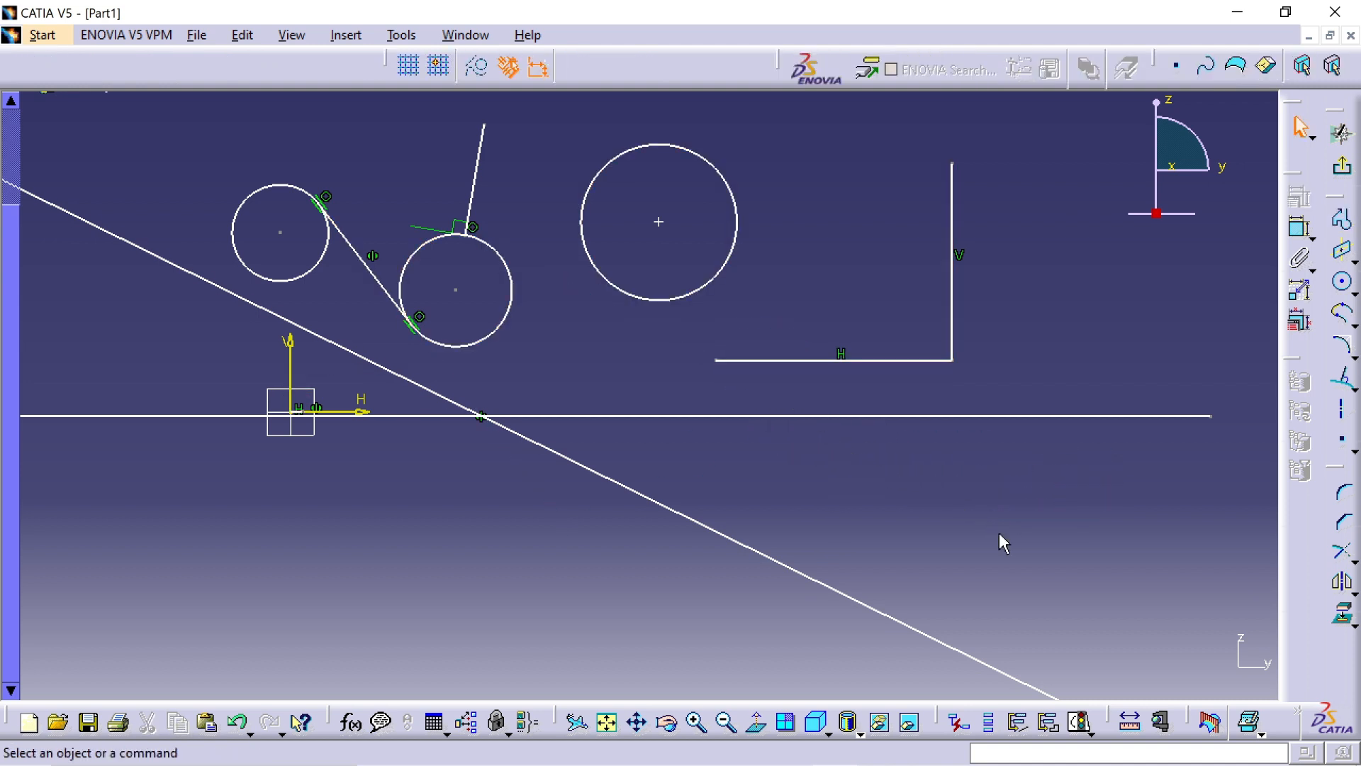
# - Round the L-shaped profile's corner with a Corner of about 122734 mm radius
pyautogui.click(1344, 496)
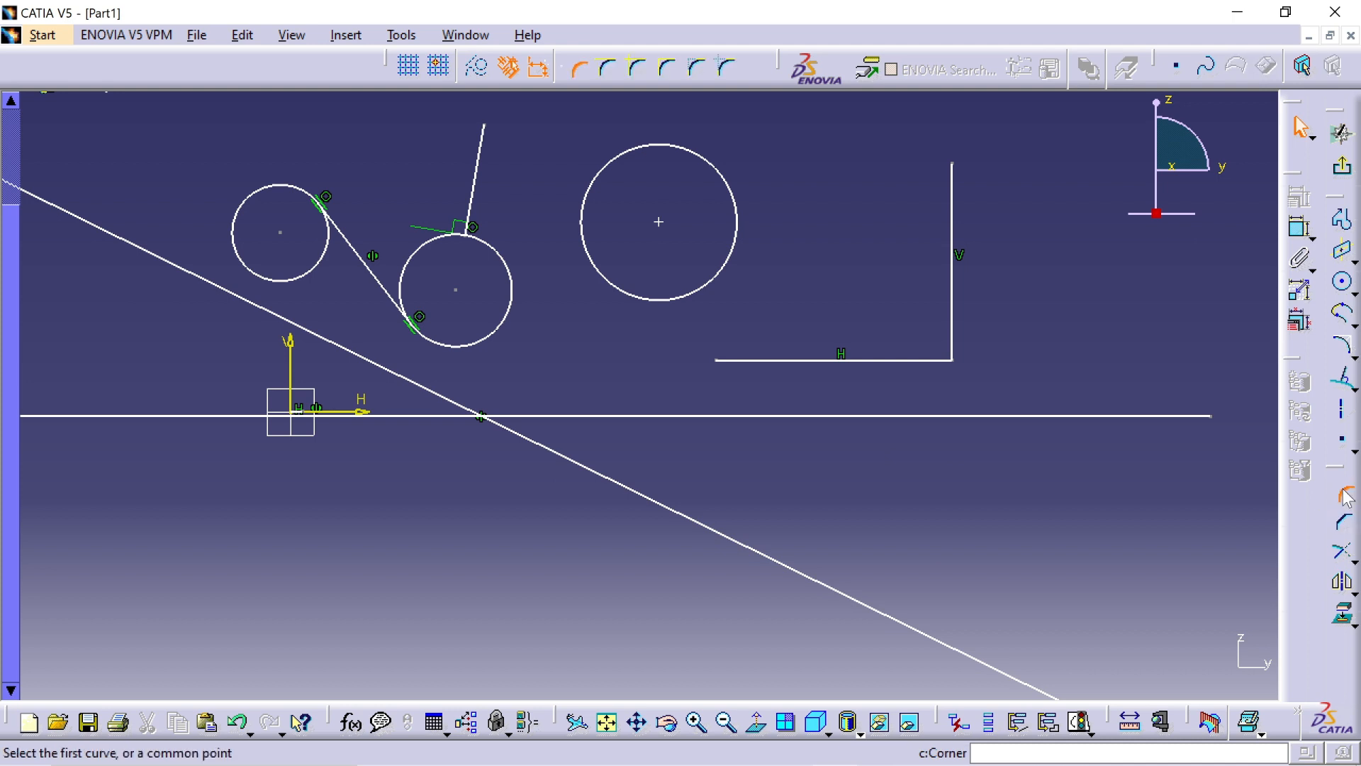
pyautogui.click(951, 315)
pyautogui.click(937, 360)
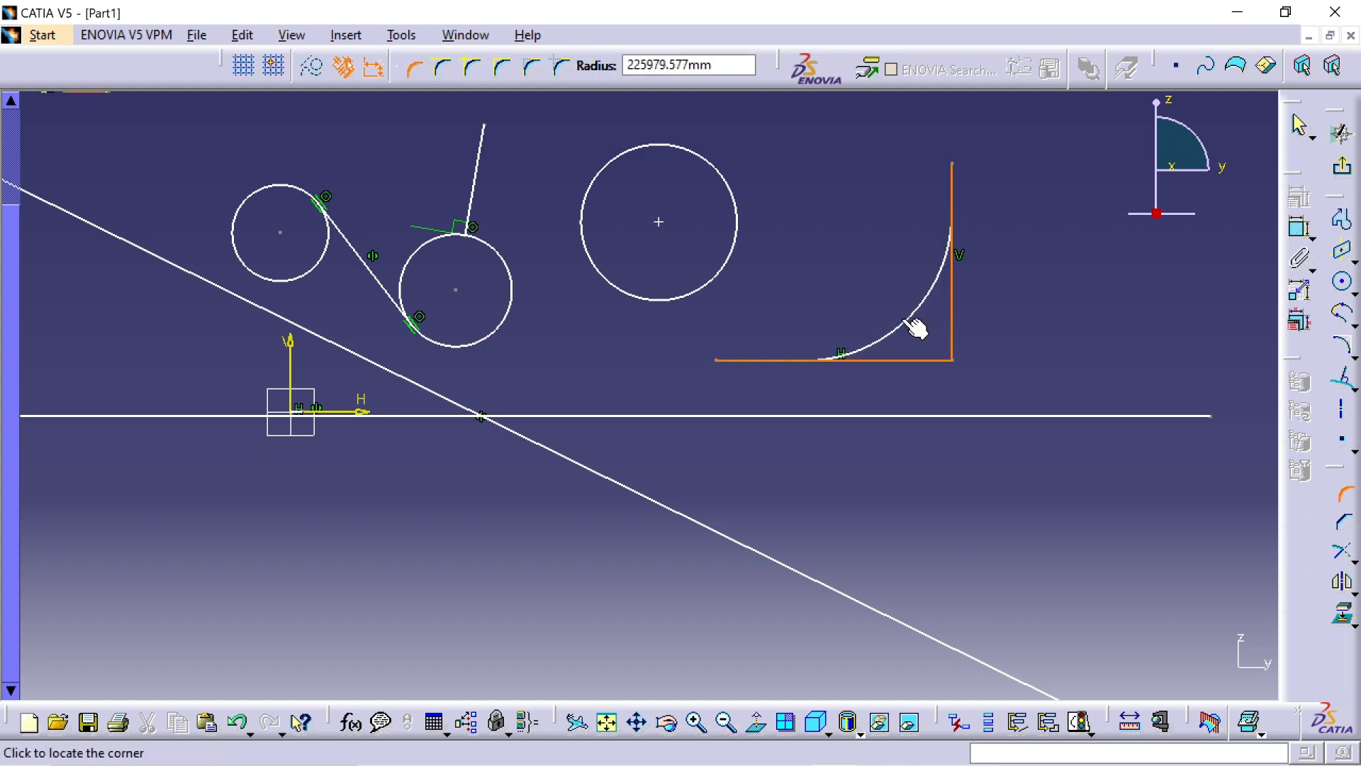
pyautogui.click(928, 343)
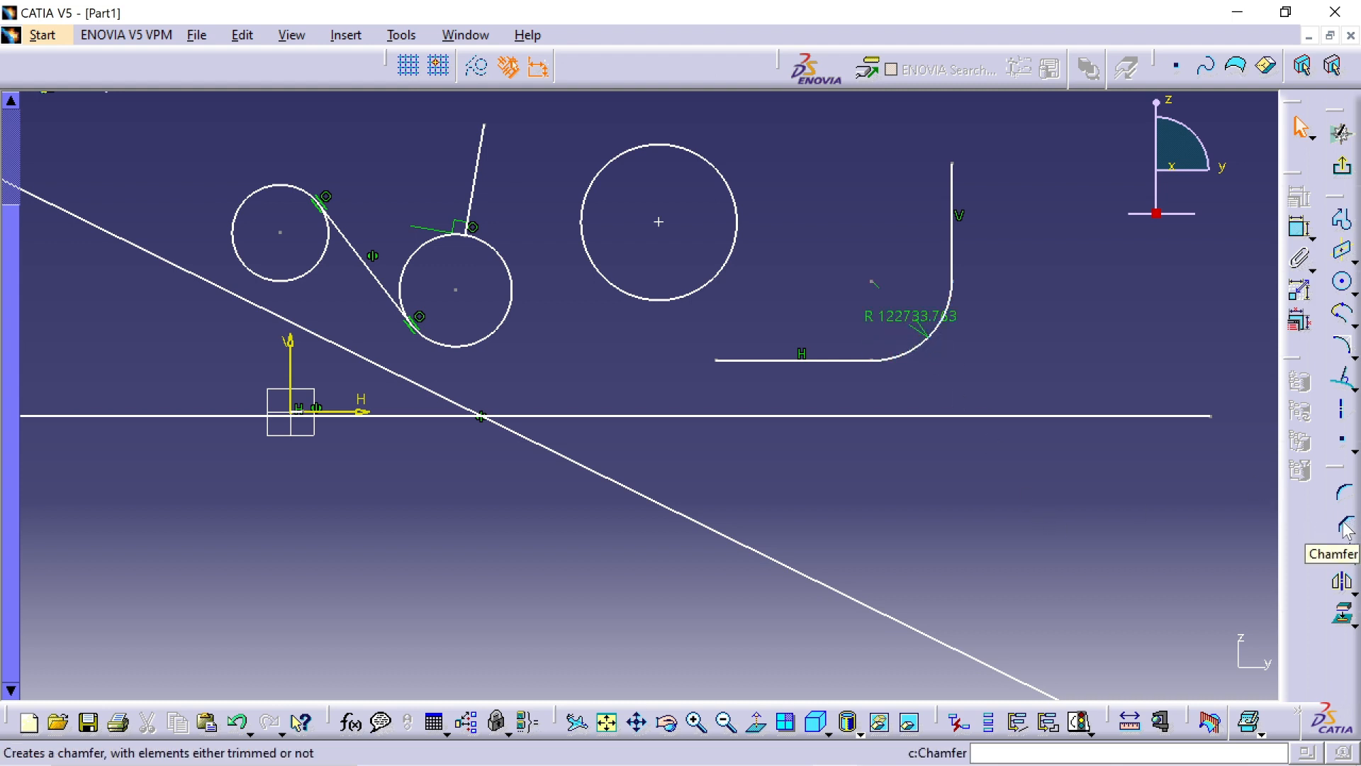
# - Add a 45-degree chamfer about 333000 mm long between the profile's vertical and horizontal lines
pyautogui.click(1345, 528)
pyautogui.click(951, 248)
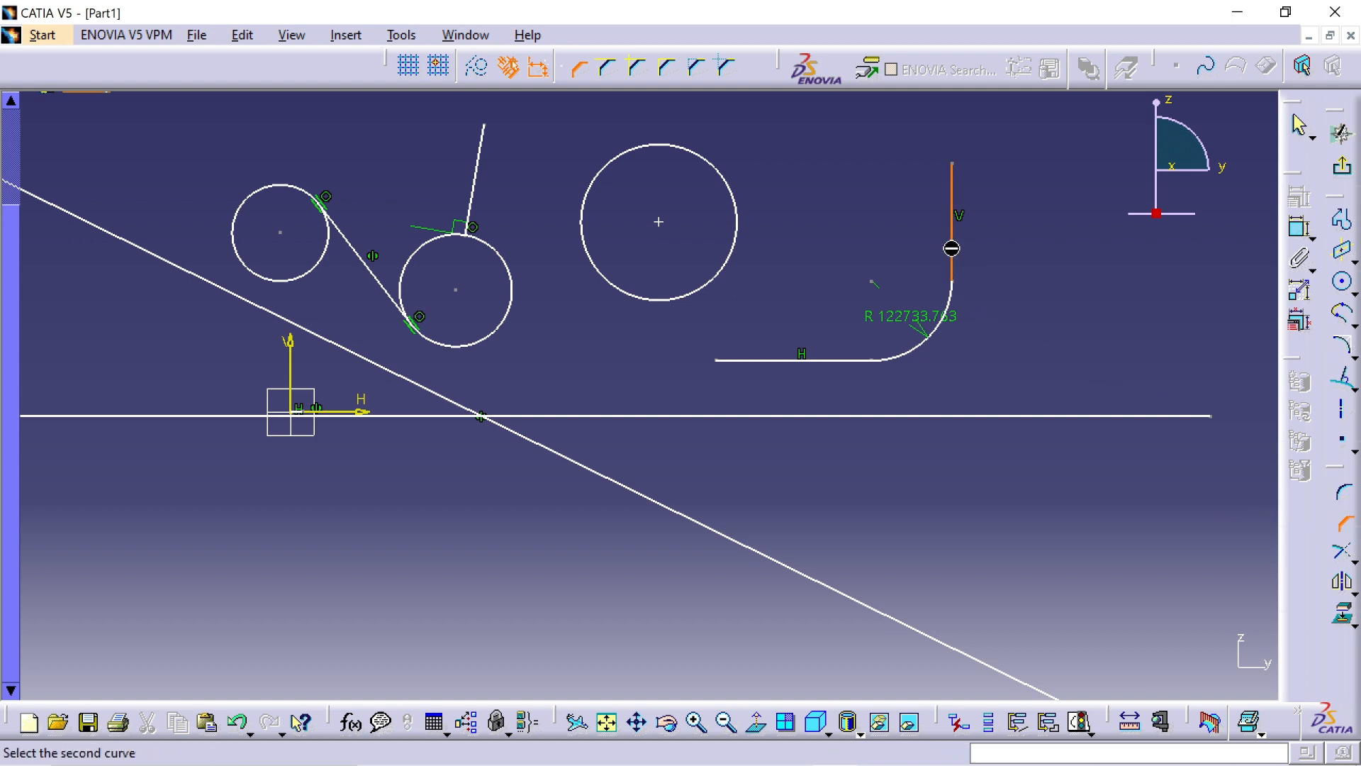
pyautogui.click(830, 361)
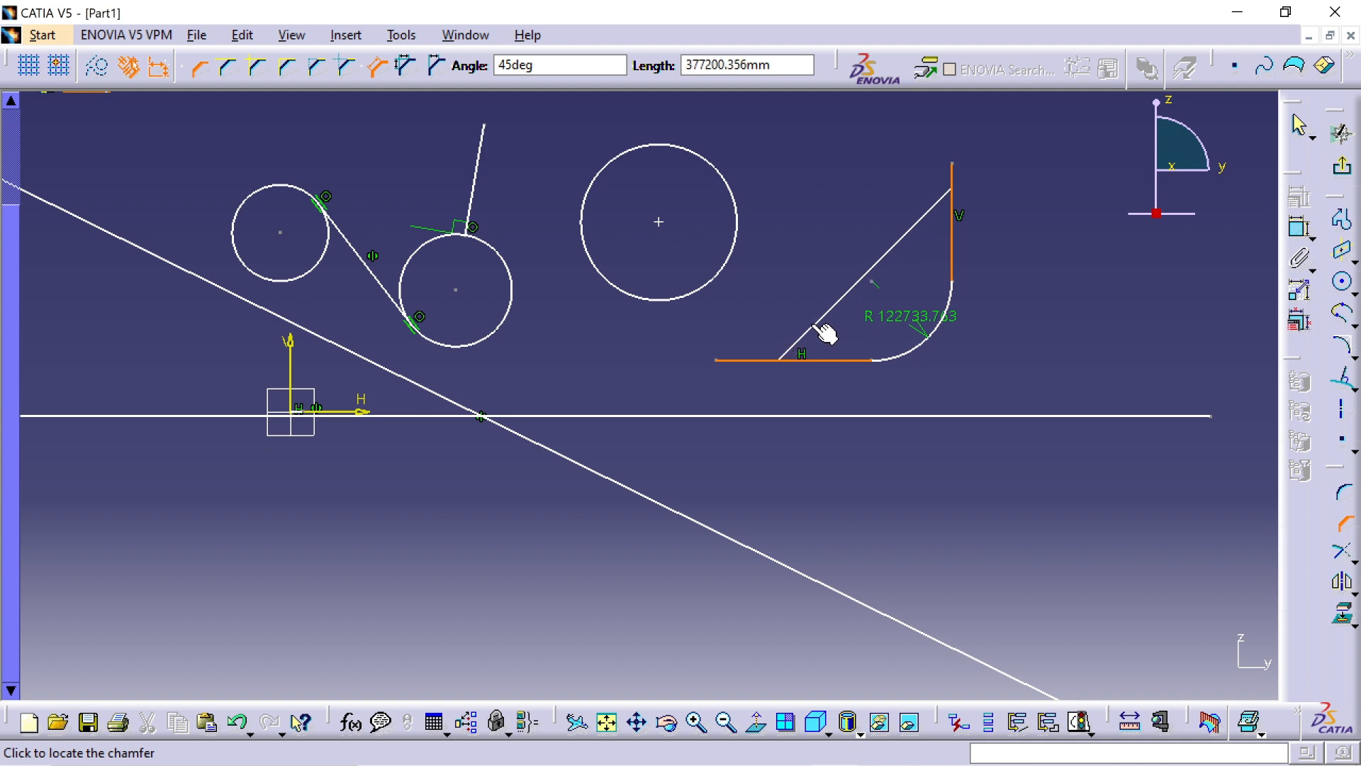
pyautogui.click(824, 335)
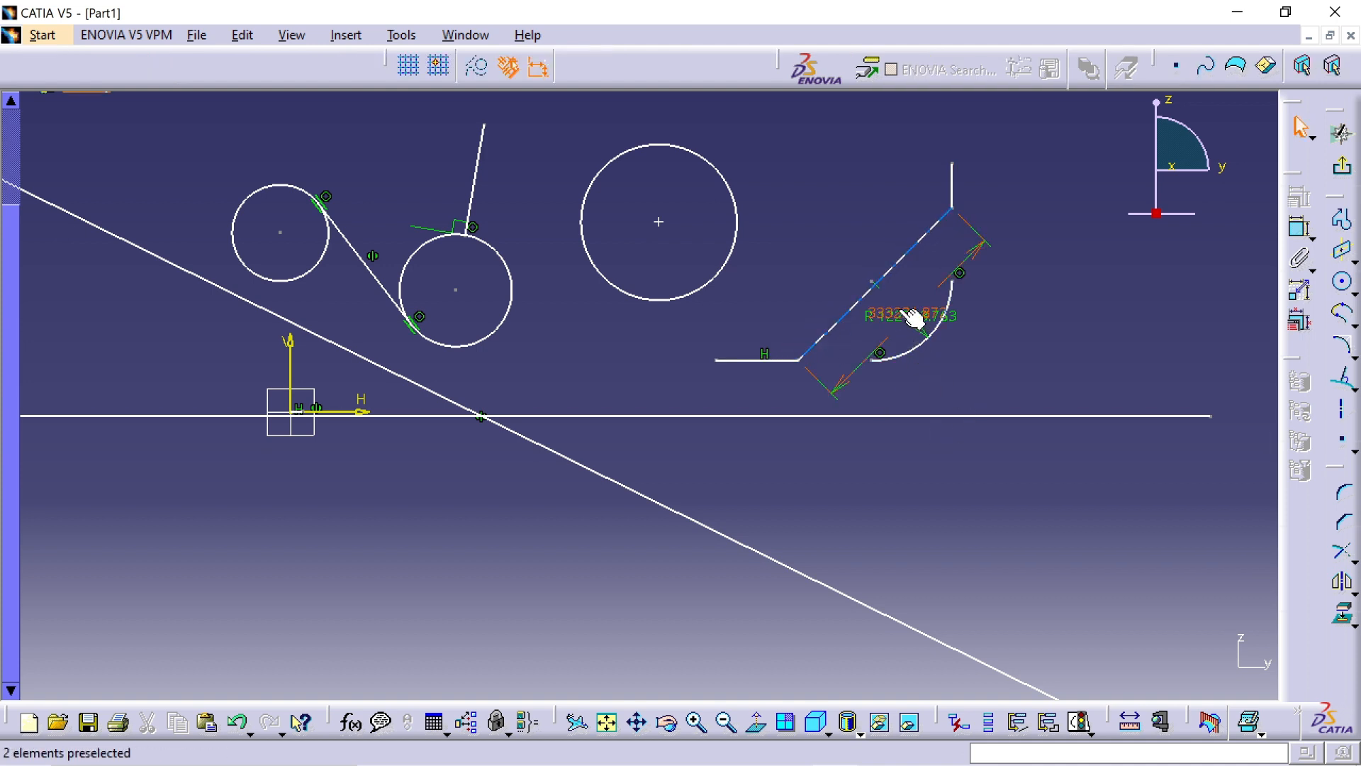
# - Remove the circle around the placed point and the profile's remaining short horizontal line with Quick Trim
pyautogui.click(1354, 557)
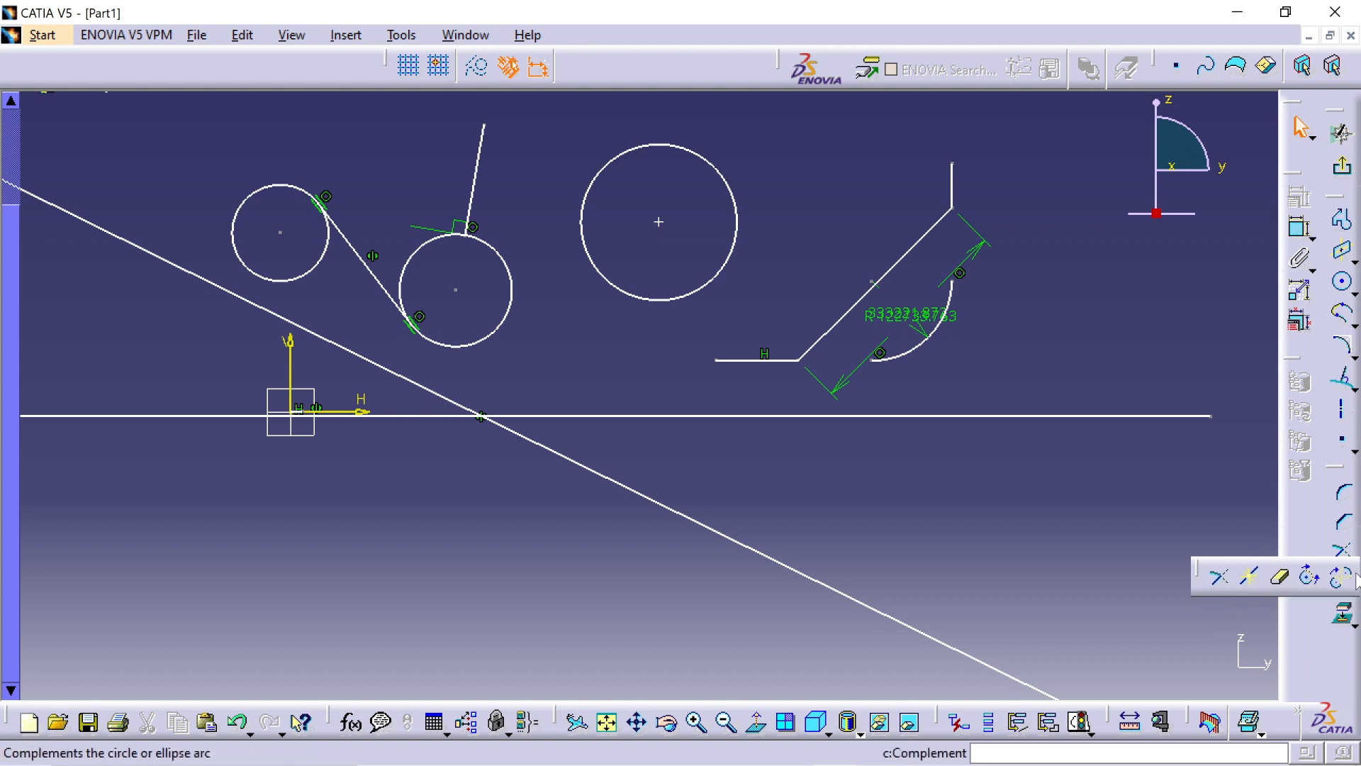
pyautogui.click(1282, 580)
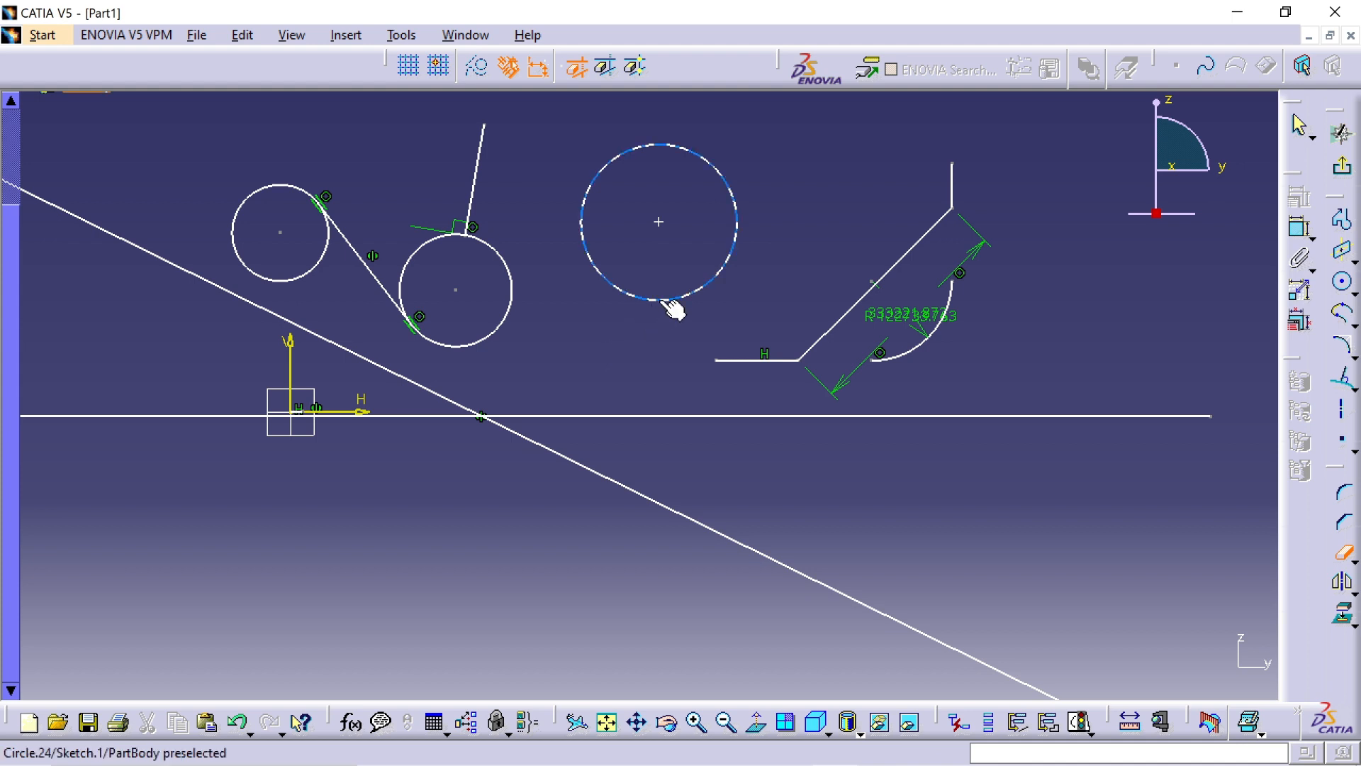
pyautogui.click(705, 288)
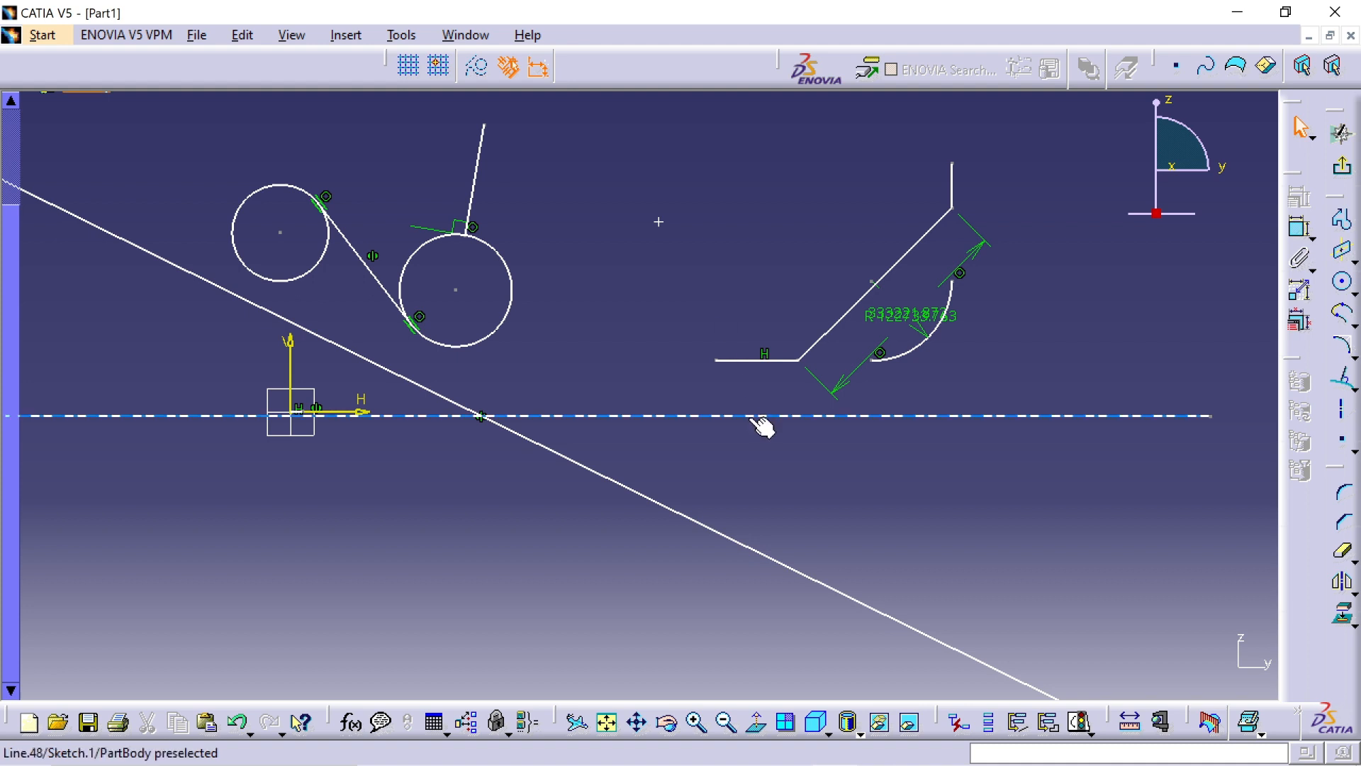
pyautogui.click(1344, 554)
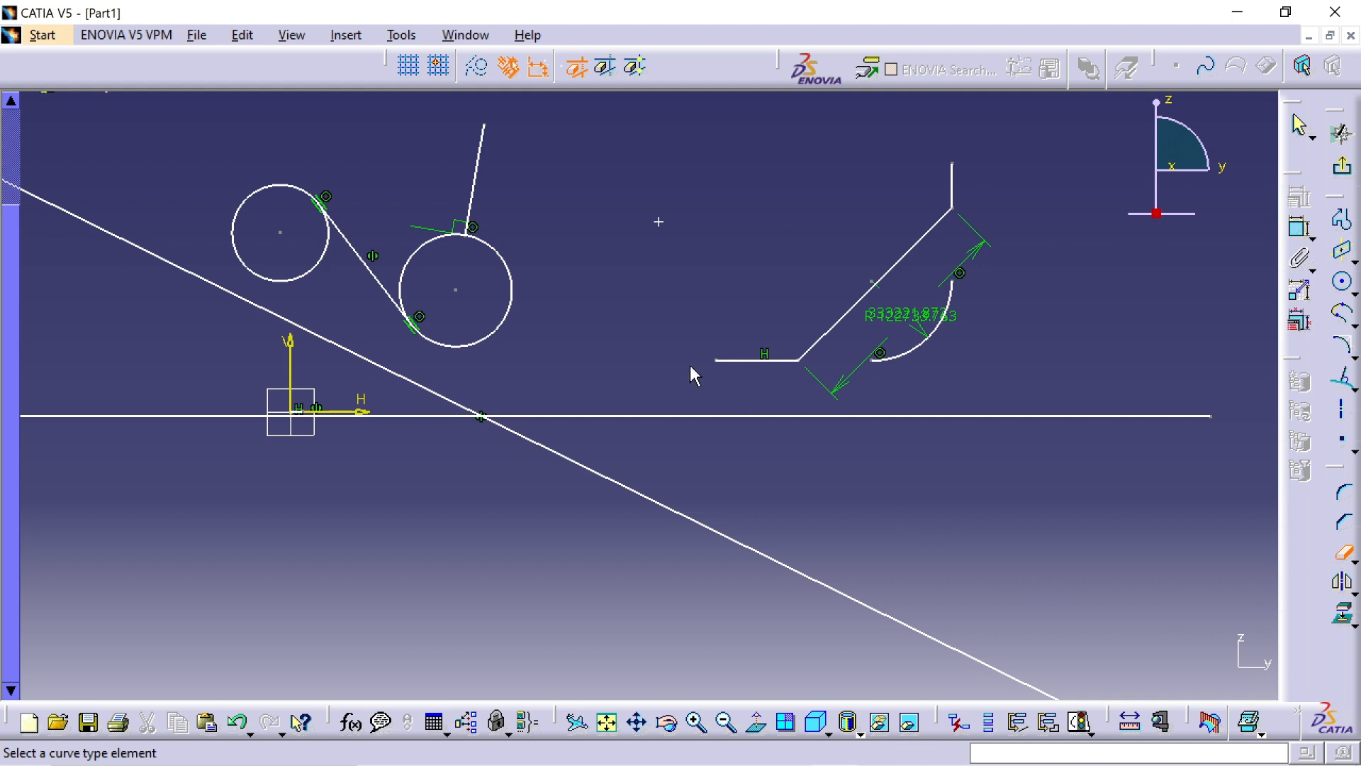
pyautogui.click(759, 363)
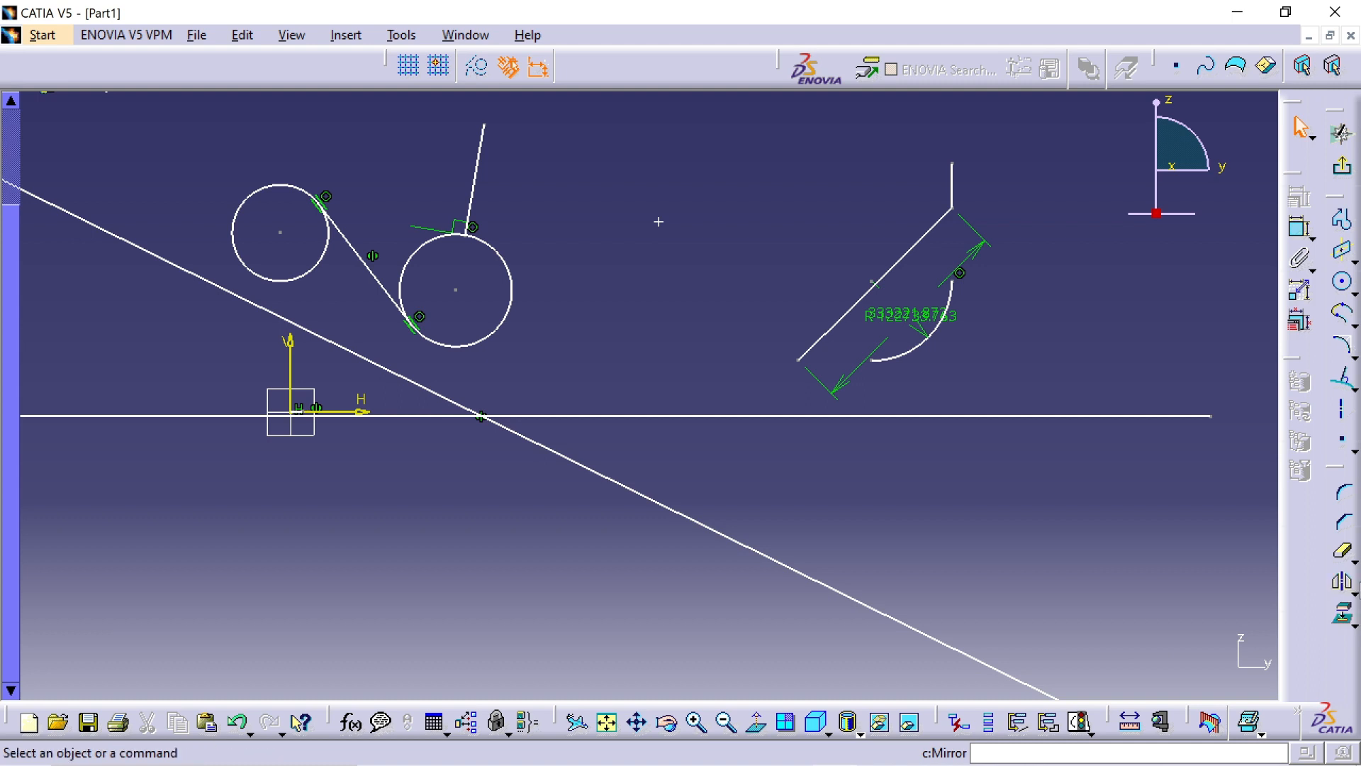
# - Mirror the larger circle, touching the perpendicular line, across the long horizontal line
pyautogui.click(1342, 585)
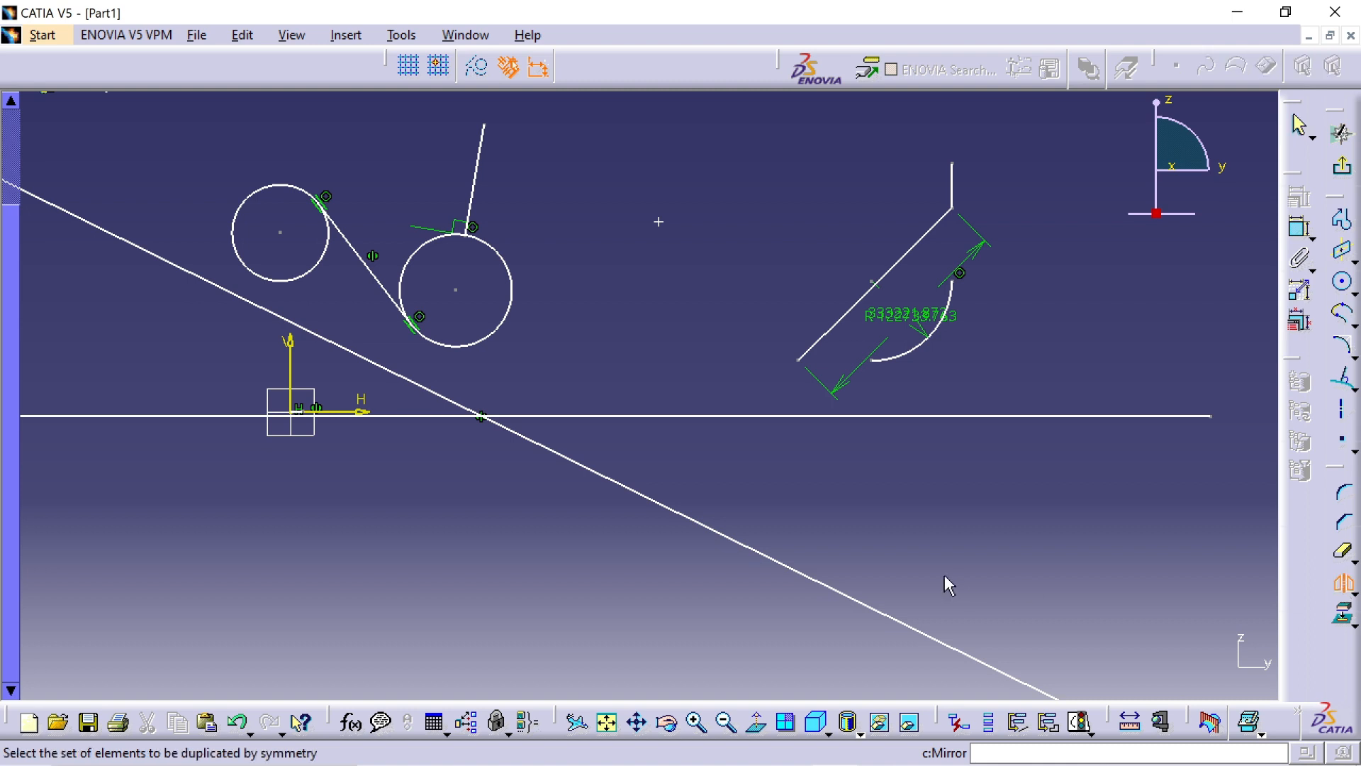
pyautogui.moveTo(720, 496)
pyautogui.mouseDown(button='middle')
pyautogui.moveTo(853, 468)
pyautogui.moveTo(877, 486)
pyautogui.mouseUp(button='middle')
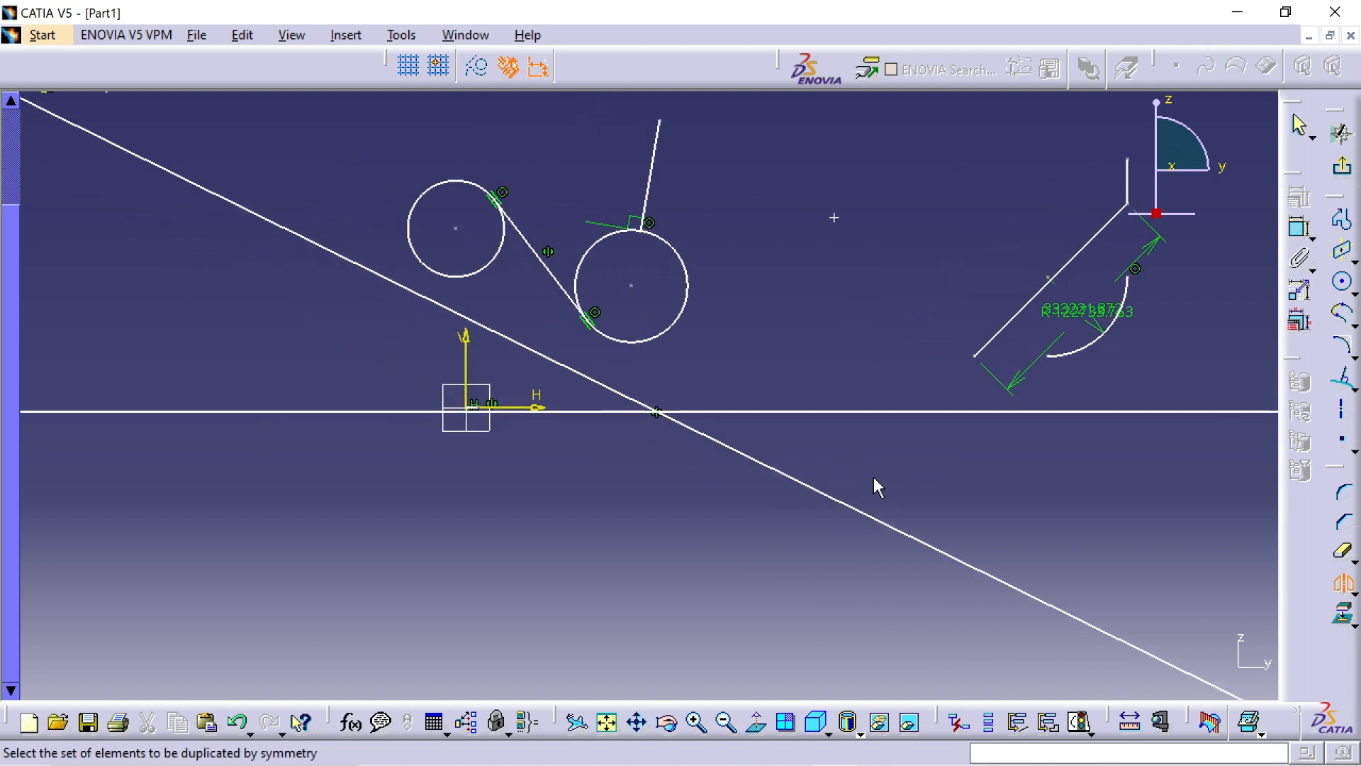
pyautogui.click(662, 331)
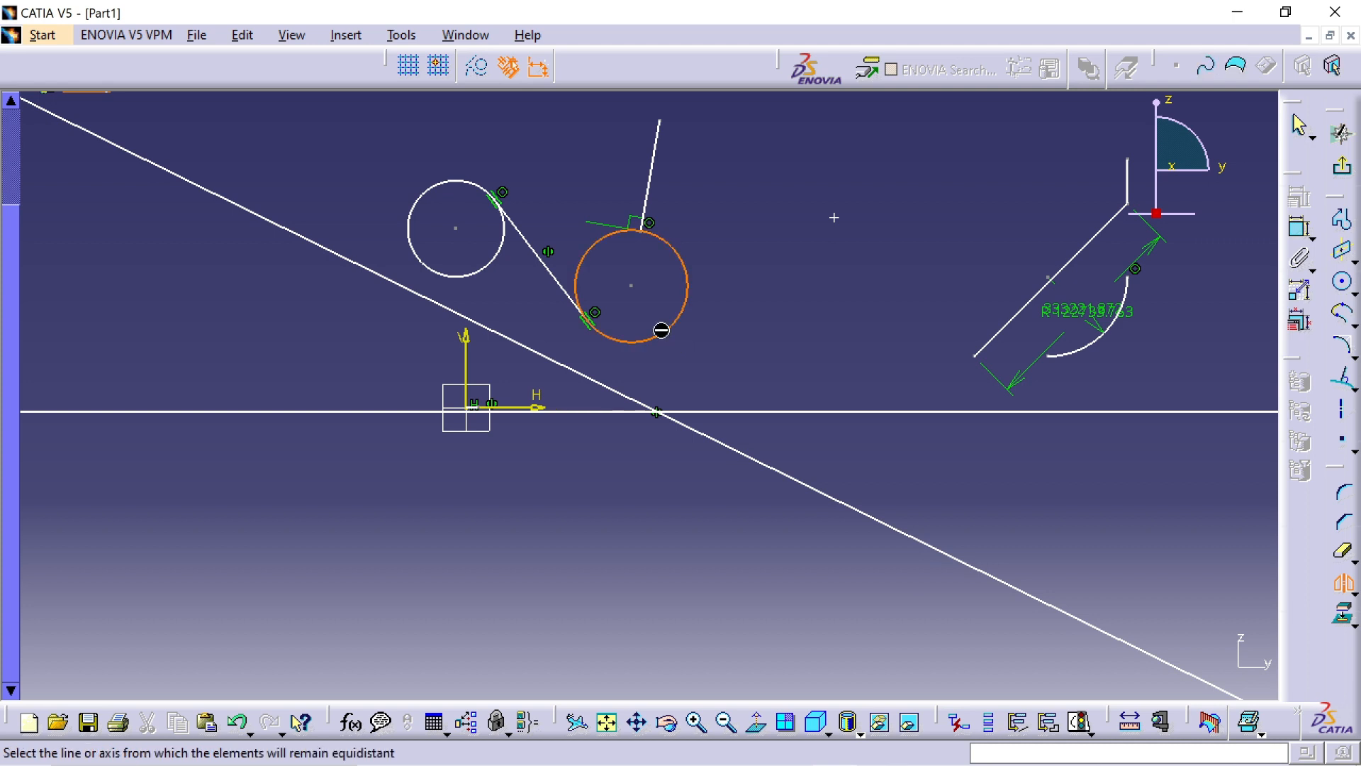
pyautogui.click(757, 418)
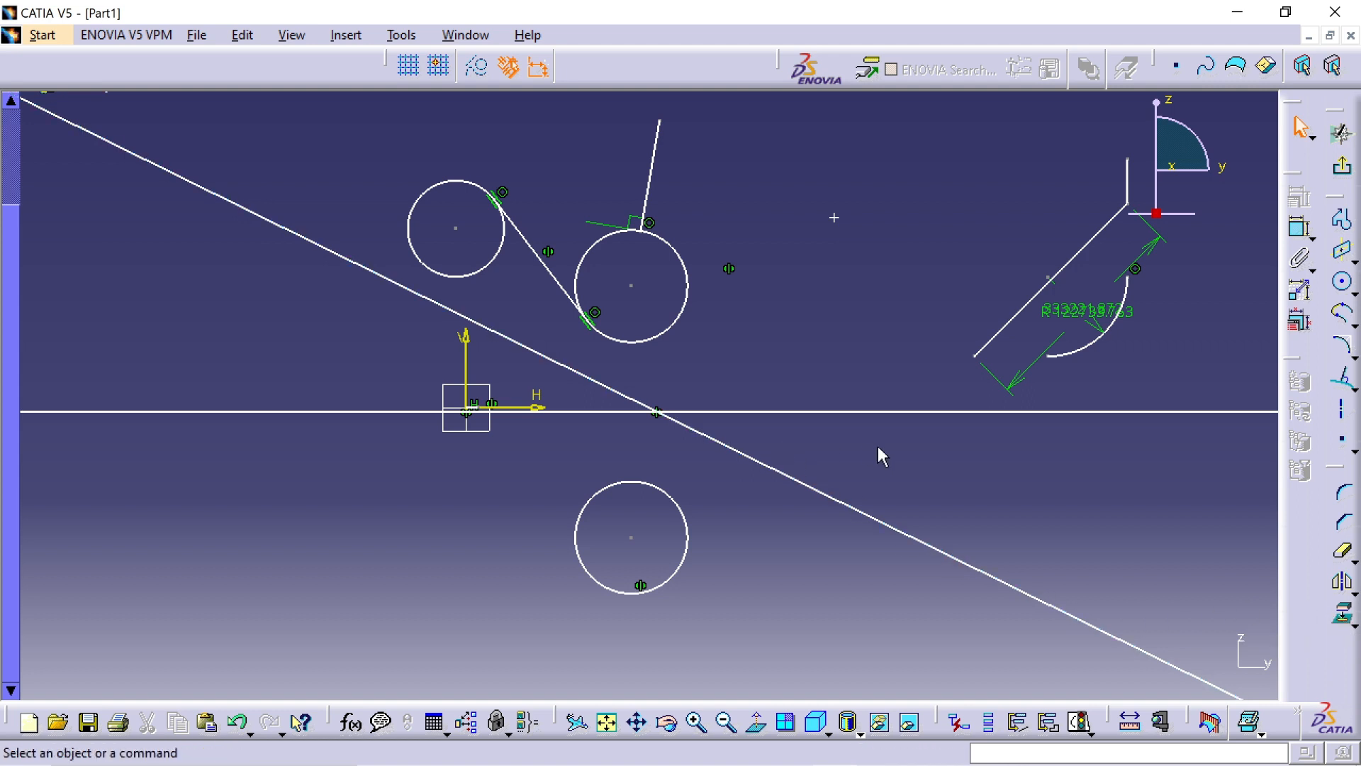
# - Delete all the practice geometry from the sketch, including the long horizontal line and the small leftover vertical line
pyautogui.moveTo(878, 447); pyautogui.dragTo(902, 475, button='middle')
pyautogui.moveTo(671, 508); pyautogui.dragTo(744, 656, button='middle')
pyautogui.moveTo(158, 175)
pyautogui.mouseDown()
pyautogui.moveTo(695, 598)
pyautogui.moveTo(1013, 662)
pyautogui.mouseUp()
pyautogui.press('Delete')
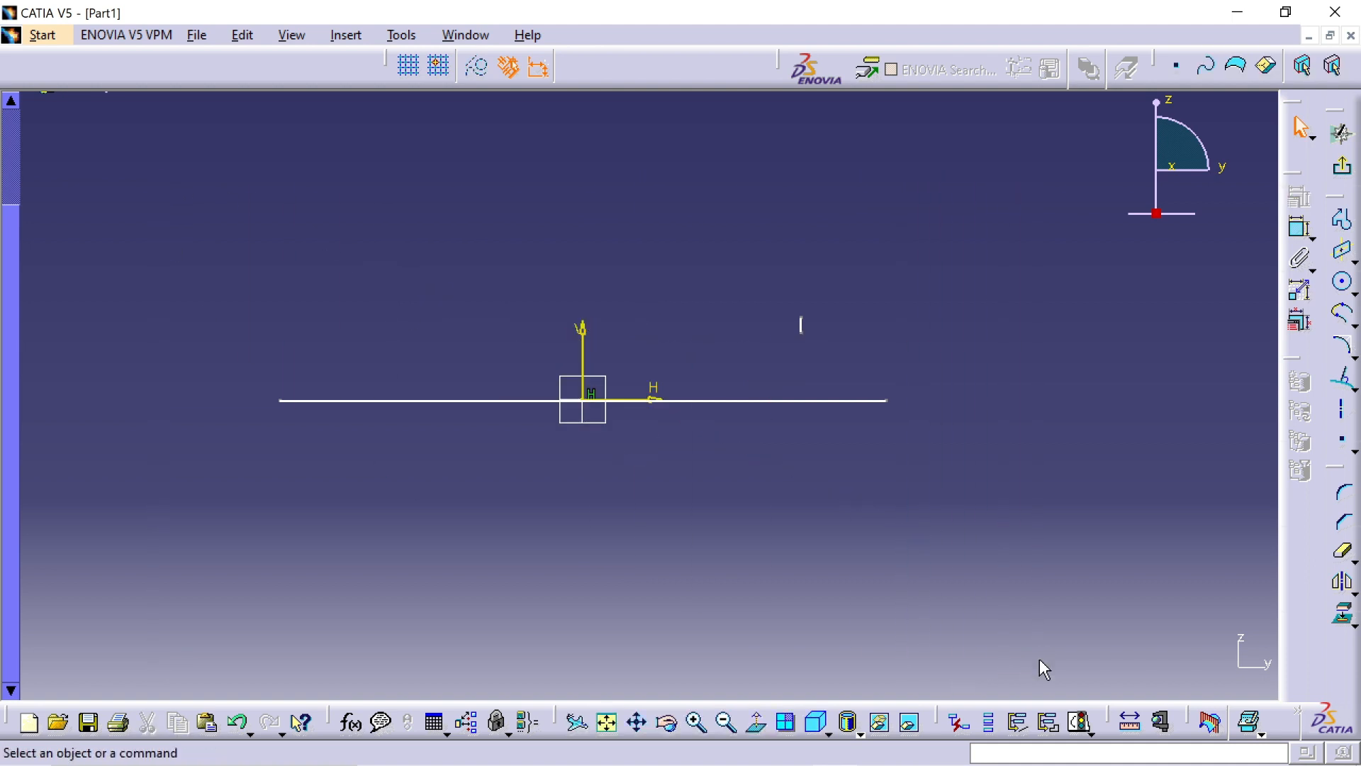
pyautogui.moveTo(755, 248); pyautogui.dragTo(869, 361)
pyautogui.click(811, 400)
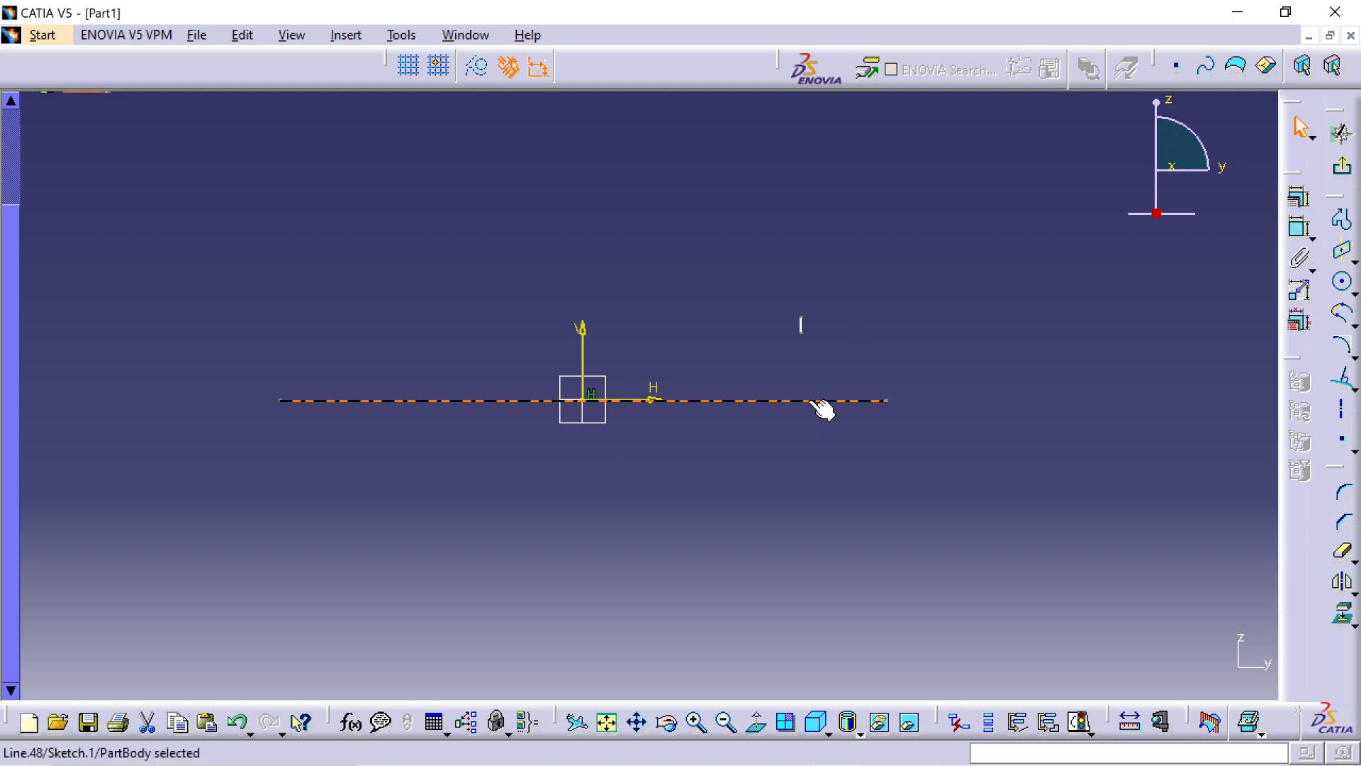
pyautogui.press('Delete')
pyautogui.moveTo(821, 407)
pyautogui.mouseDown(button='middle')
pyautogui.moveTo(801, 392)
pyautogui.moveTo(1167, 296)
pyautogui.moveTo(1115, 340)
pyautogui.moveTo(984, 321)
pyautogui.mouseUp(button='middle')
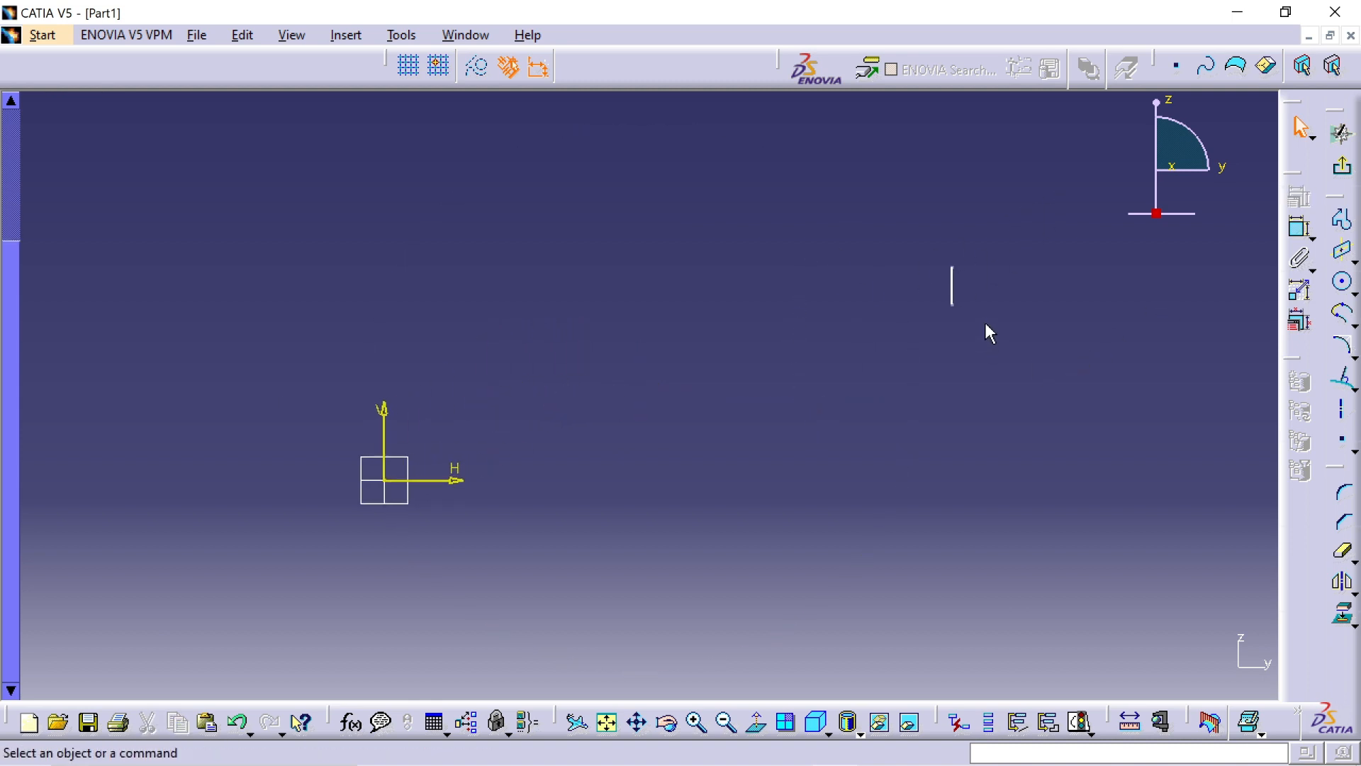
pyautogui.click(956, 290)
pyautogui.press('Delete')
pyautogui.moveTo(475, 561)
pyautogui.mouseDown(button='middle')
pyautogui.moveTo(589, 466)
pyautogui.moveTo(807, 471)
pyautogui.moveTo(828, 444)
pyautogui.mouseUp(button='middle')
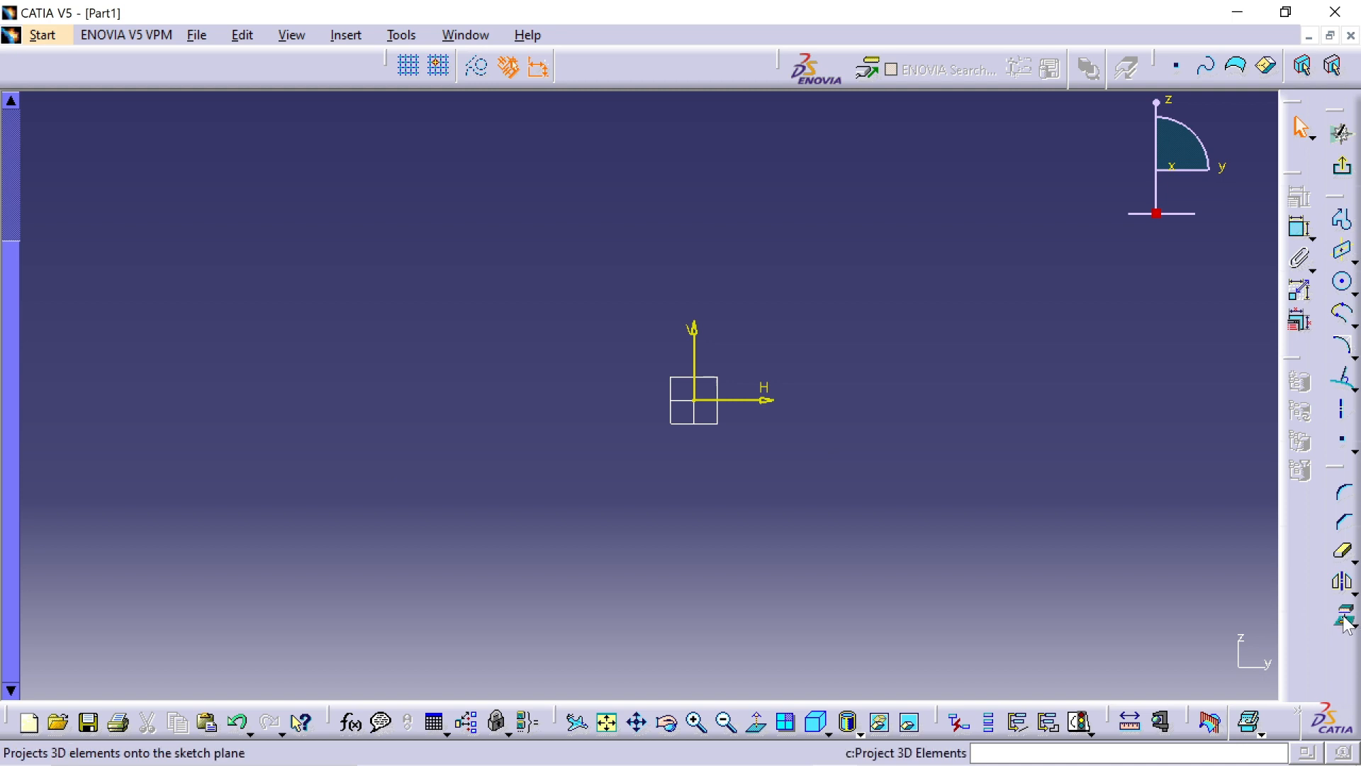
# - Draw a circle centred on the sketch origin, reaching well beyond the reference plane symbol
pyautogui.click(1342, 282)
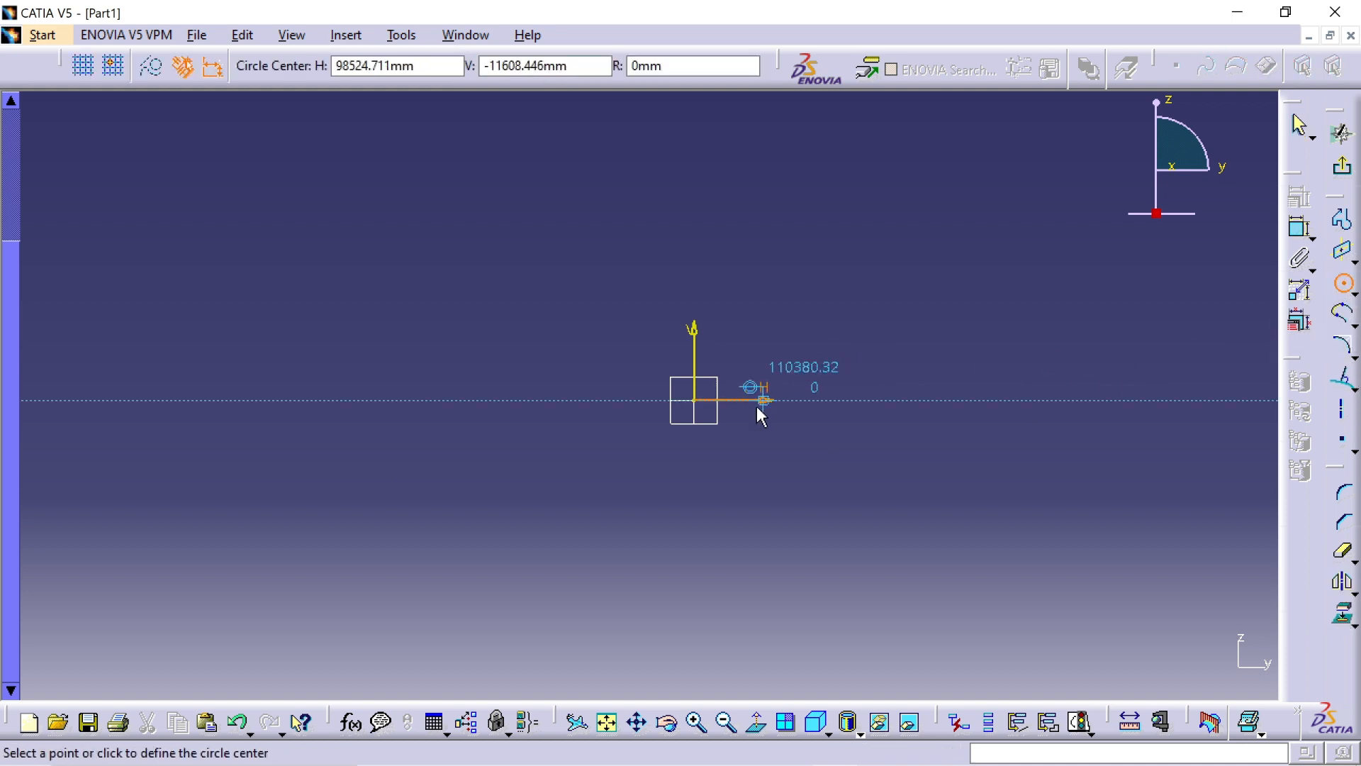
pyautogui.click(700, 407)
pyautogui.click(768, 552)
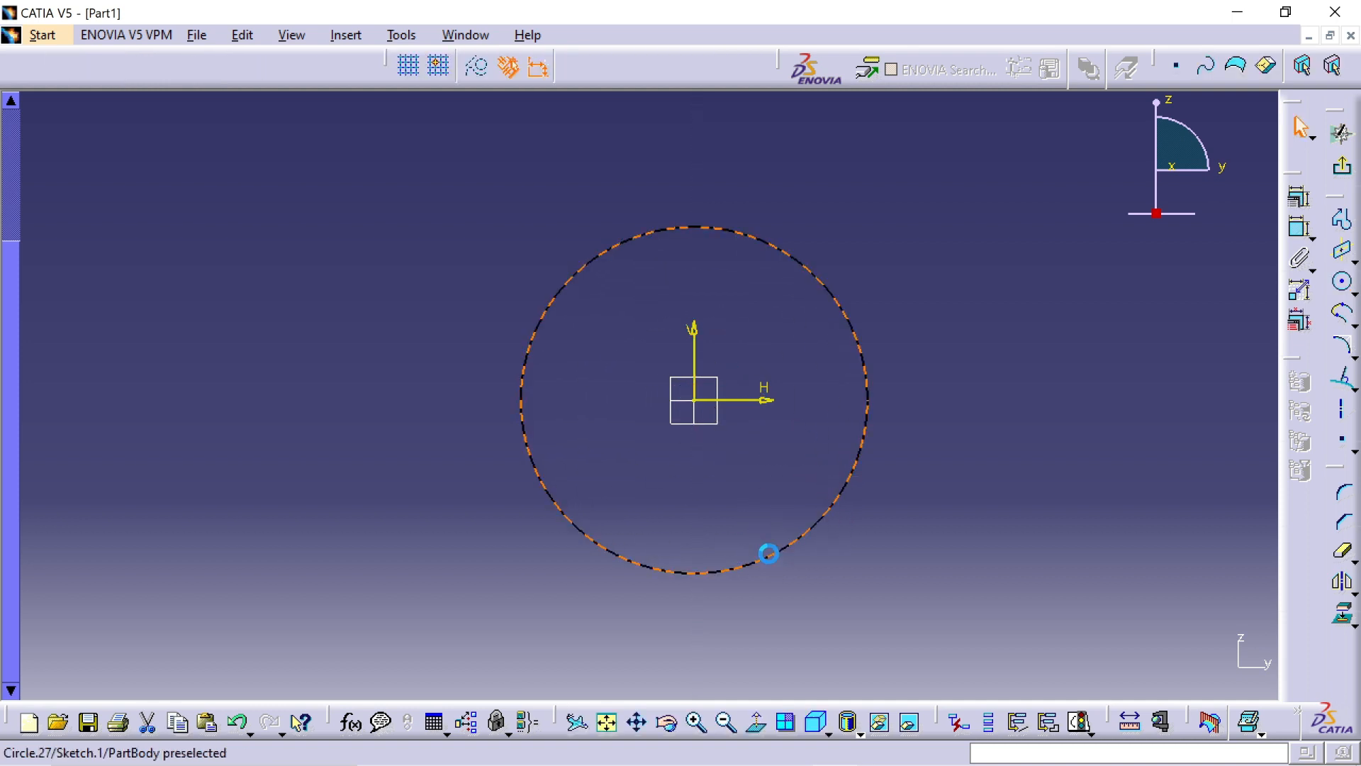
pyautogui.click(1028, 377)
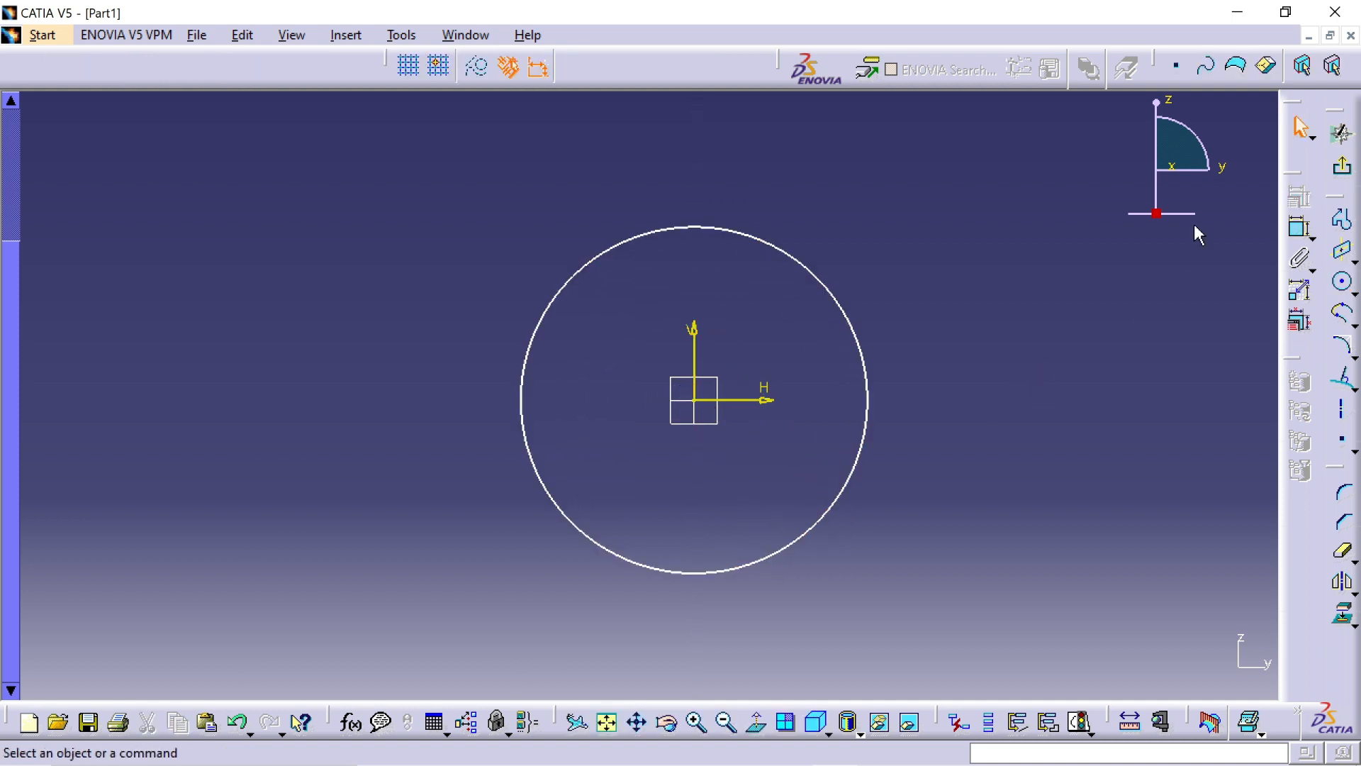
# - Exit the sketch and create a 50 mm pad from the circle
pyautogui.click(1340, 165)
pyautogui.moveTo(990, 298)
pyautogui.mouseDown(button='middle')
pyautogui.moveTo(926, 340)
pyautogui.moveTo(608, 355)
pyautogui.moveTo(538, 295)
pyautogui.mouseUp(button='middle')
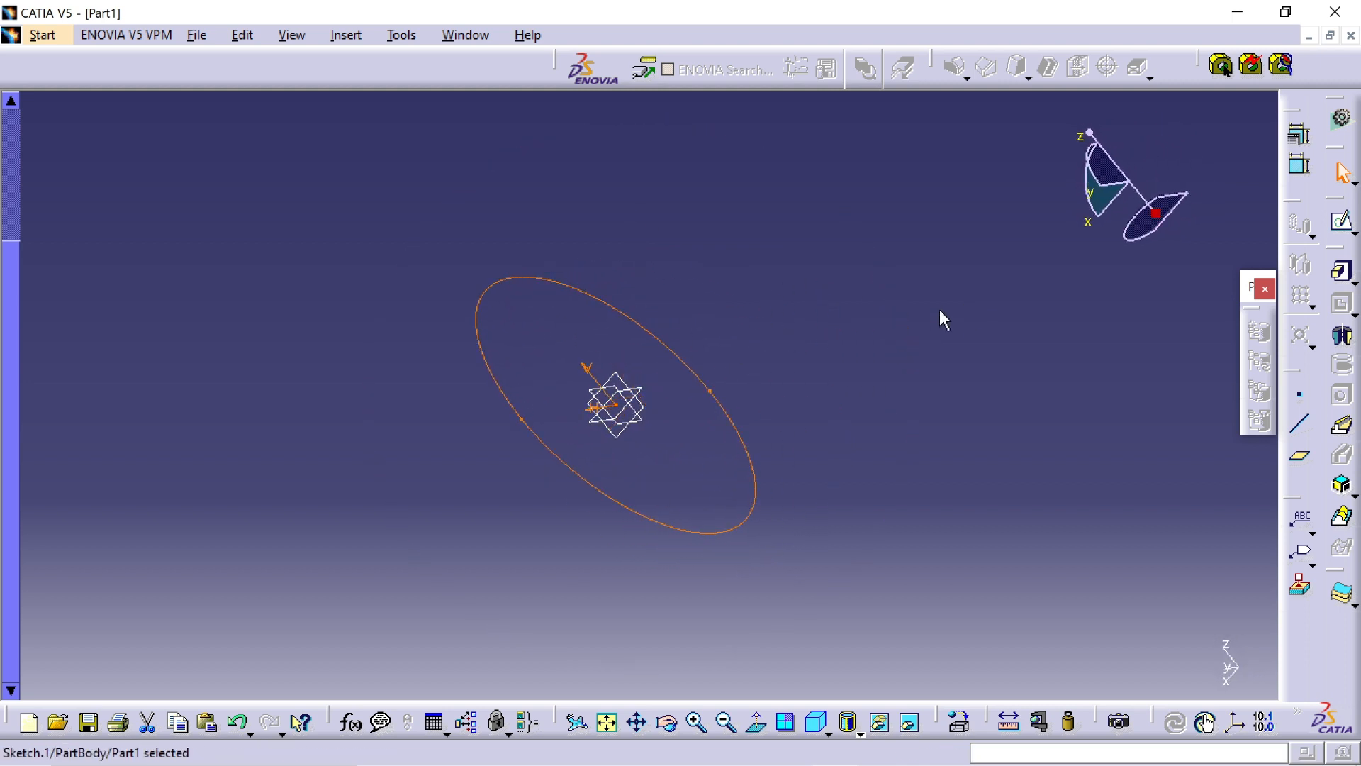
pyautogui.click(1342, 273)
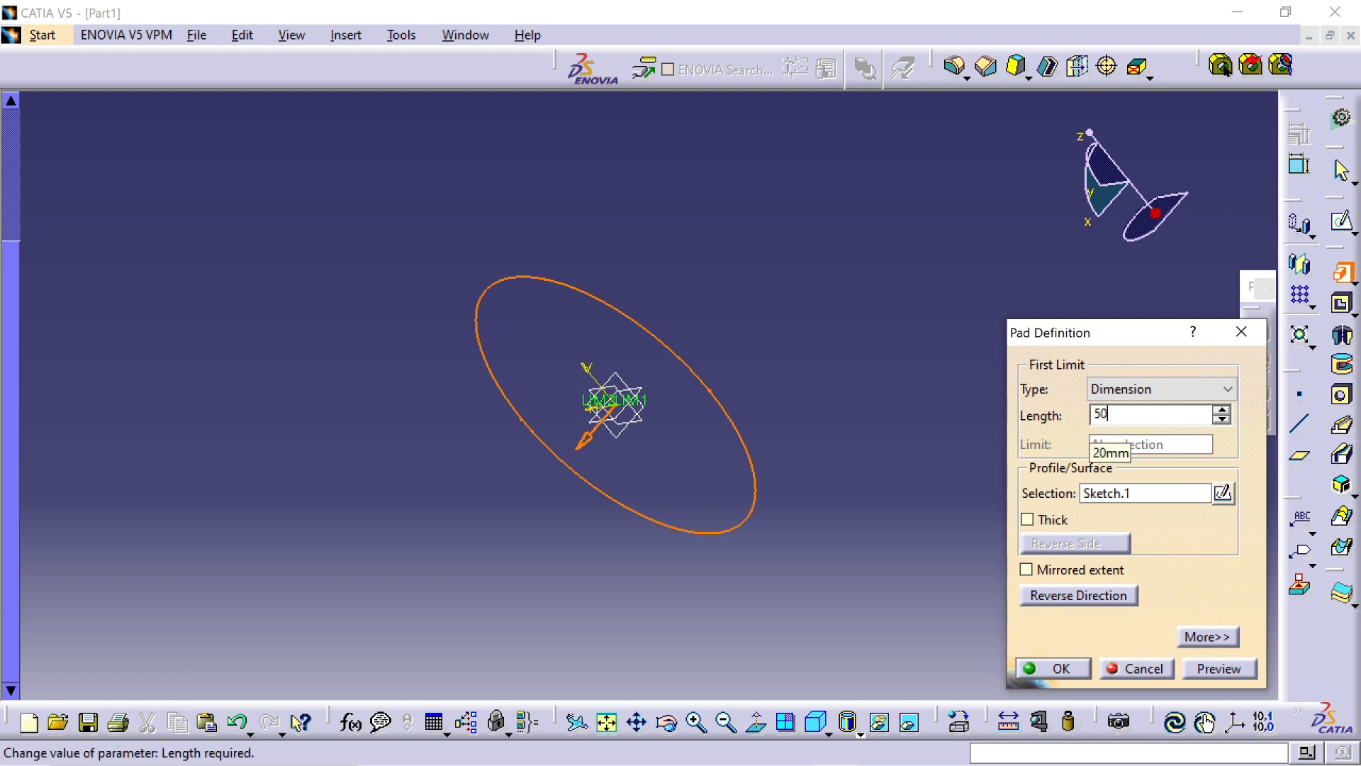
pyautogui.press('Return')
pyautogui.moveTo(623, 504); pyautogui.dragTo(679, 459, button='middle')
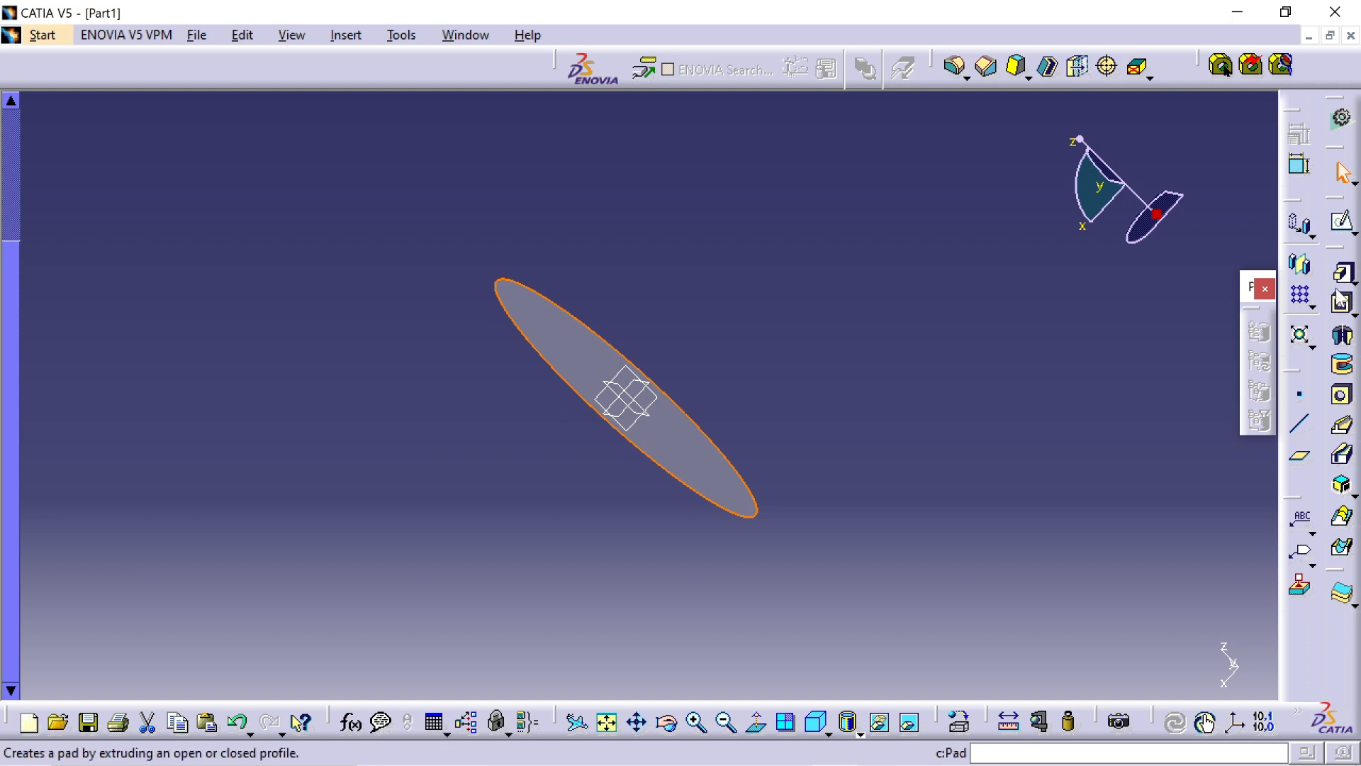
# - Set the pad's length to 1000 mm
pyautogui.doubleClick(688, 476)
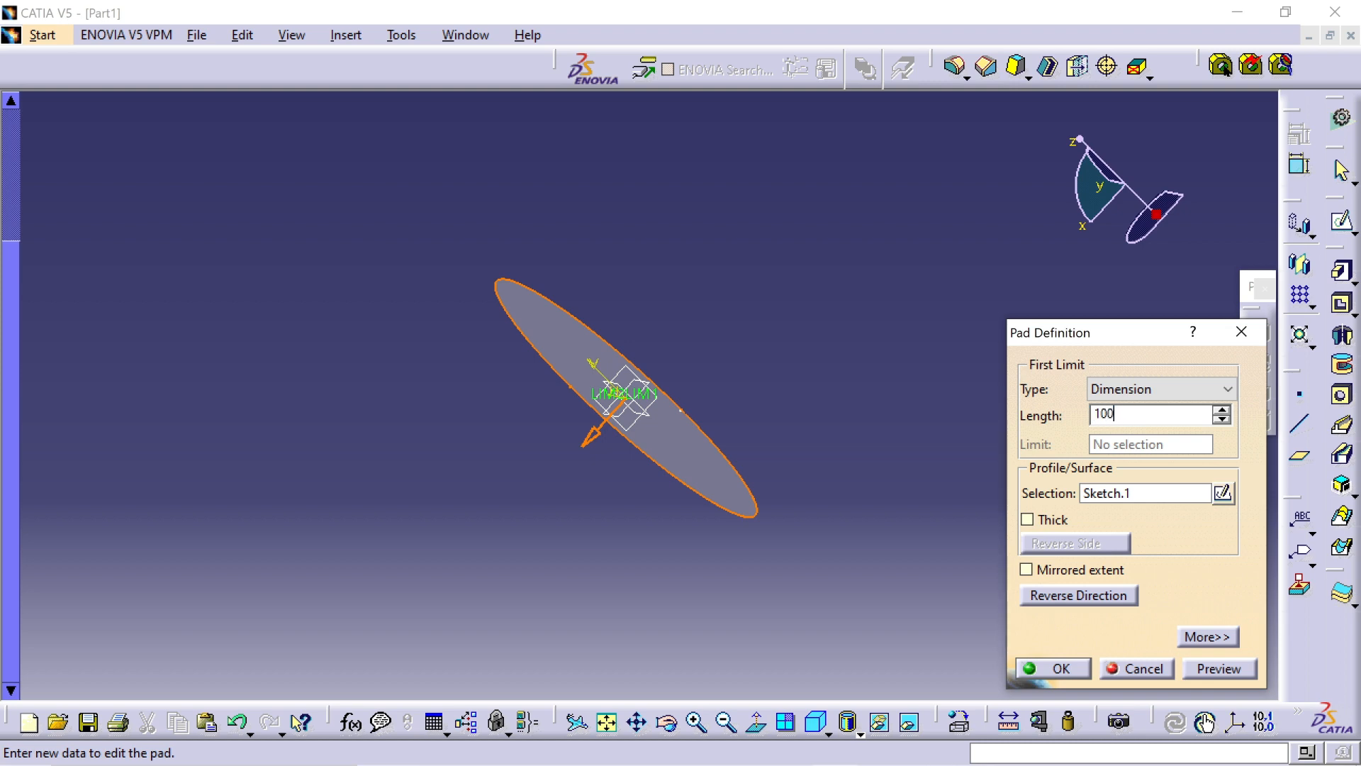
pyautogui.write('1000')
pyautogui.press('Return')
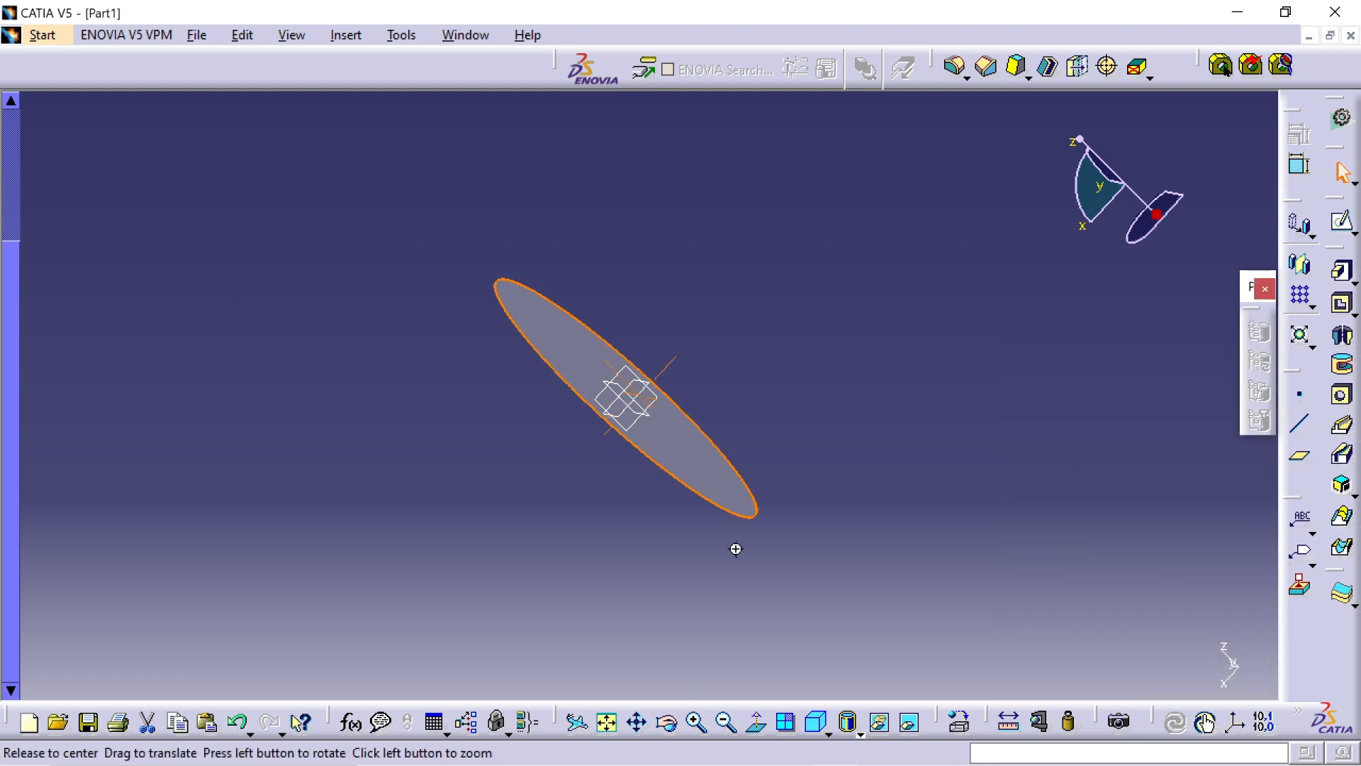
# - Set the pad's length to 1000000 mm and preview it before applying
pyautogui.moveTo(735, 546); pyautogui.dragTo(448, 306, button='middle')
pyautogui.doubleClick(496, 389)
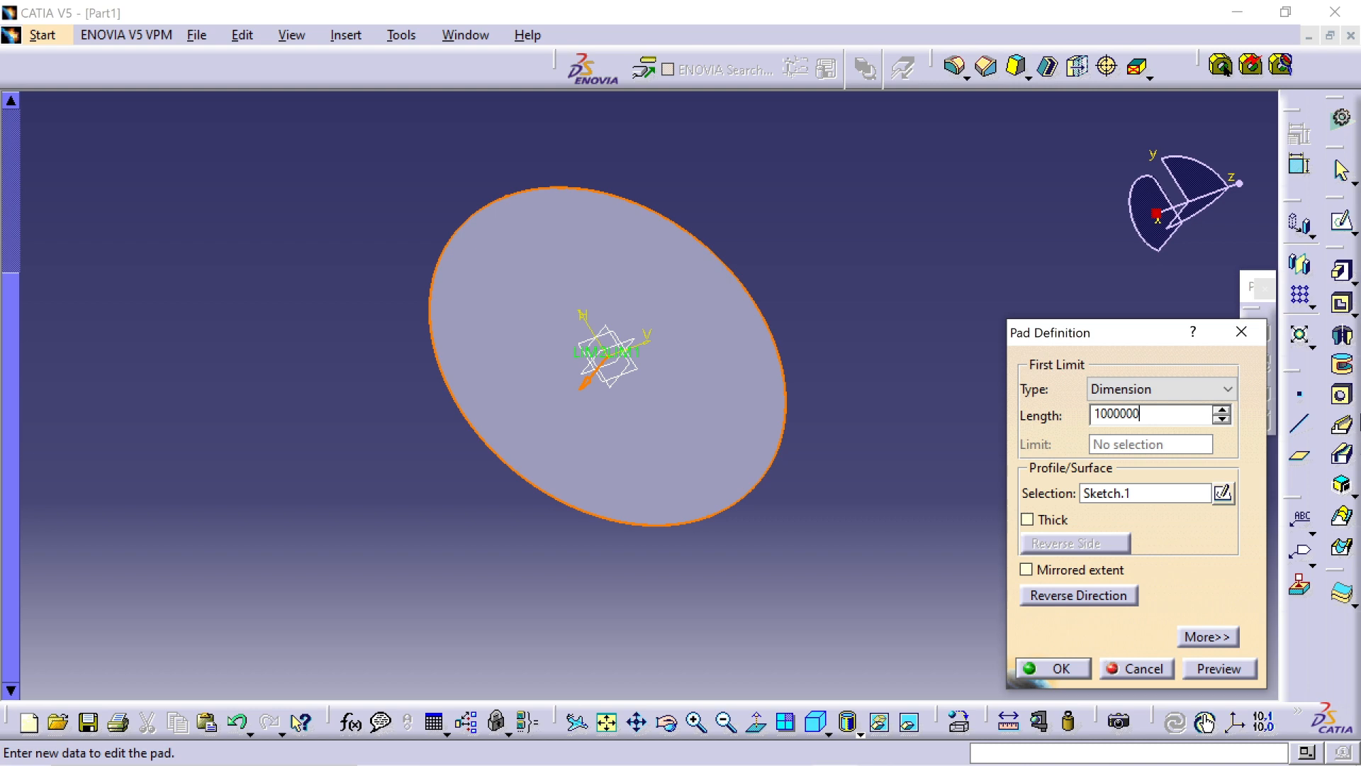
pyautogui.click(1232, 675)
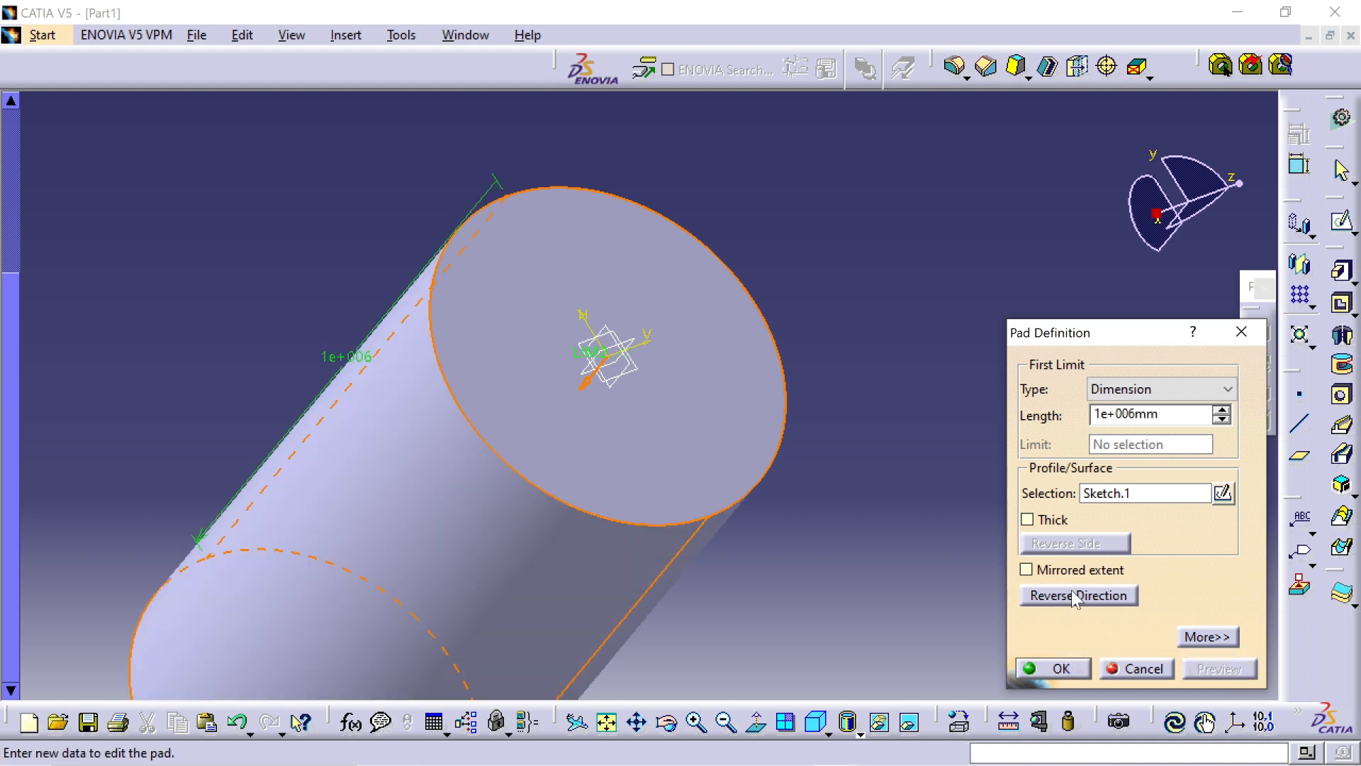
pyautogui.click(1058, 670)
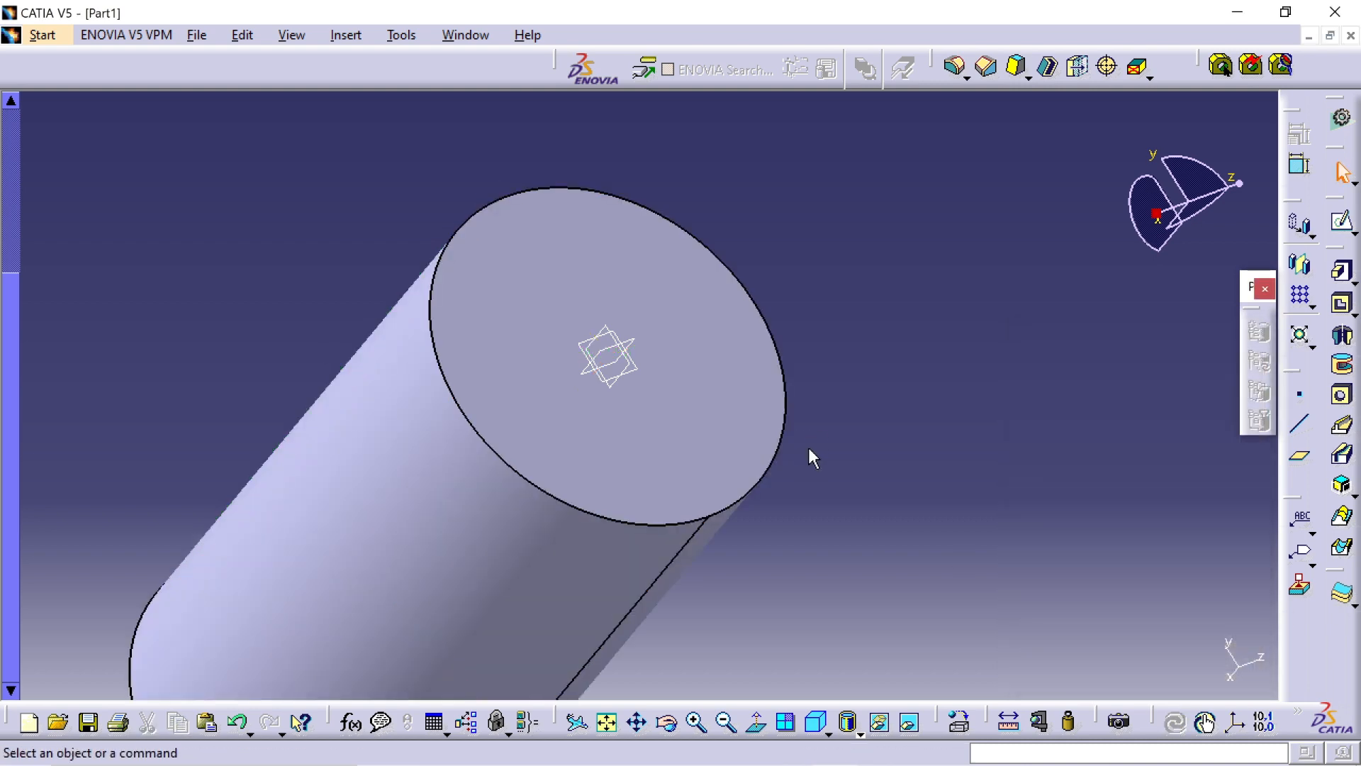
# - Open a new sketch on the cylinder's circular end face at the reference planes and project the face's outline into it
pyautogui.moveTo(808, 456); pyautogui.dragTo(717, 386, button='middle')
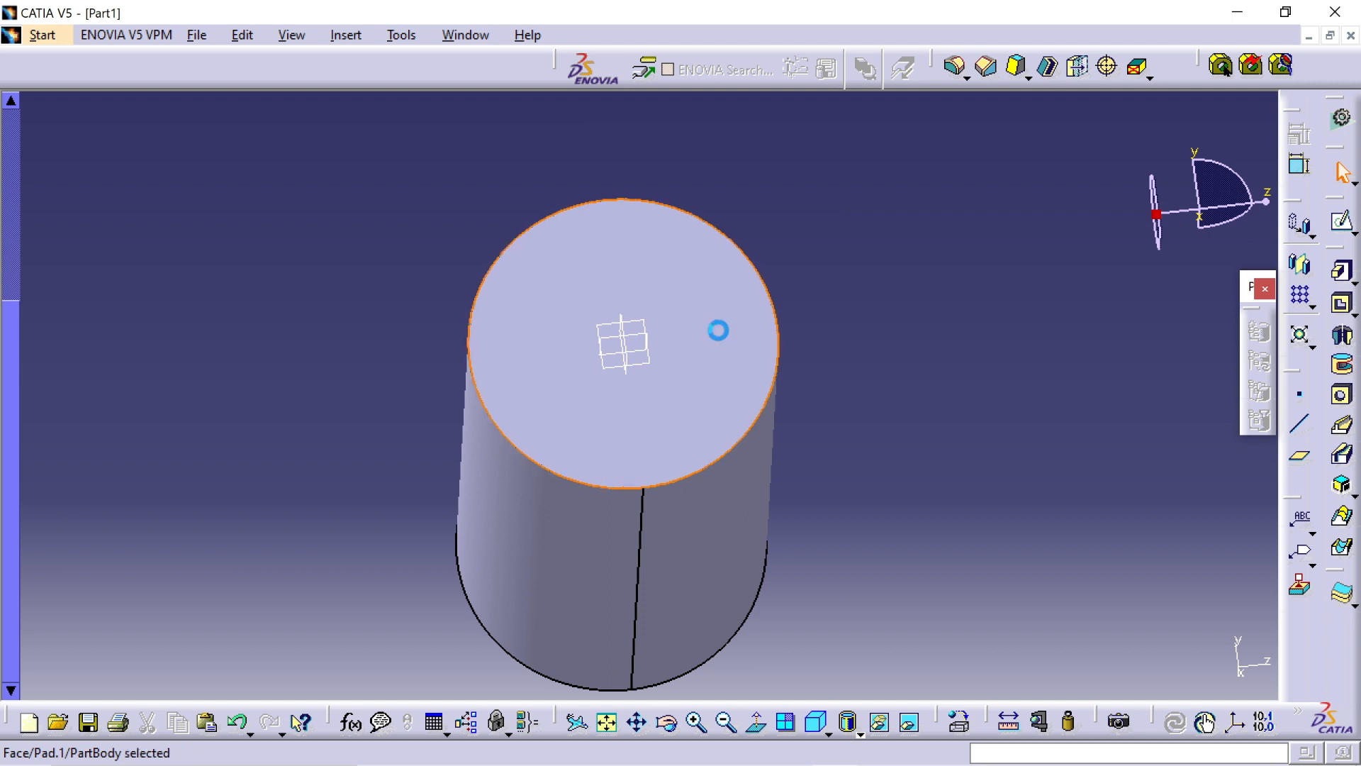
pyautogui.click(1342, 222)
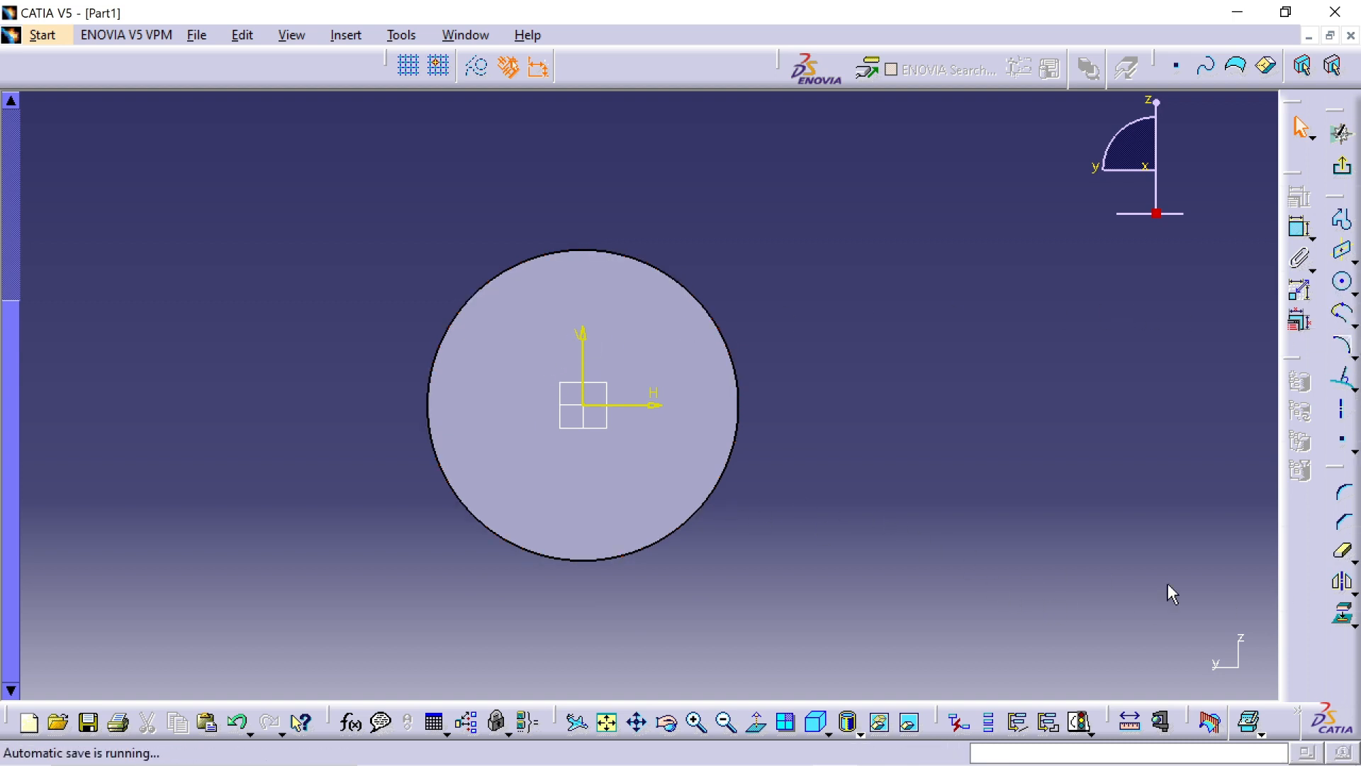
pyautogui.click(692, 469)
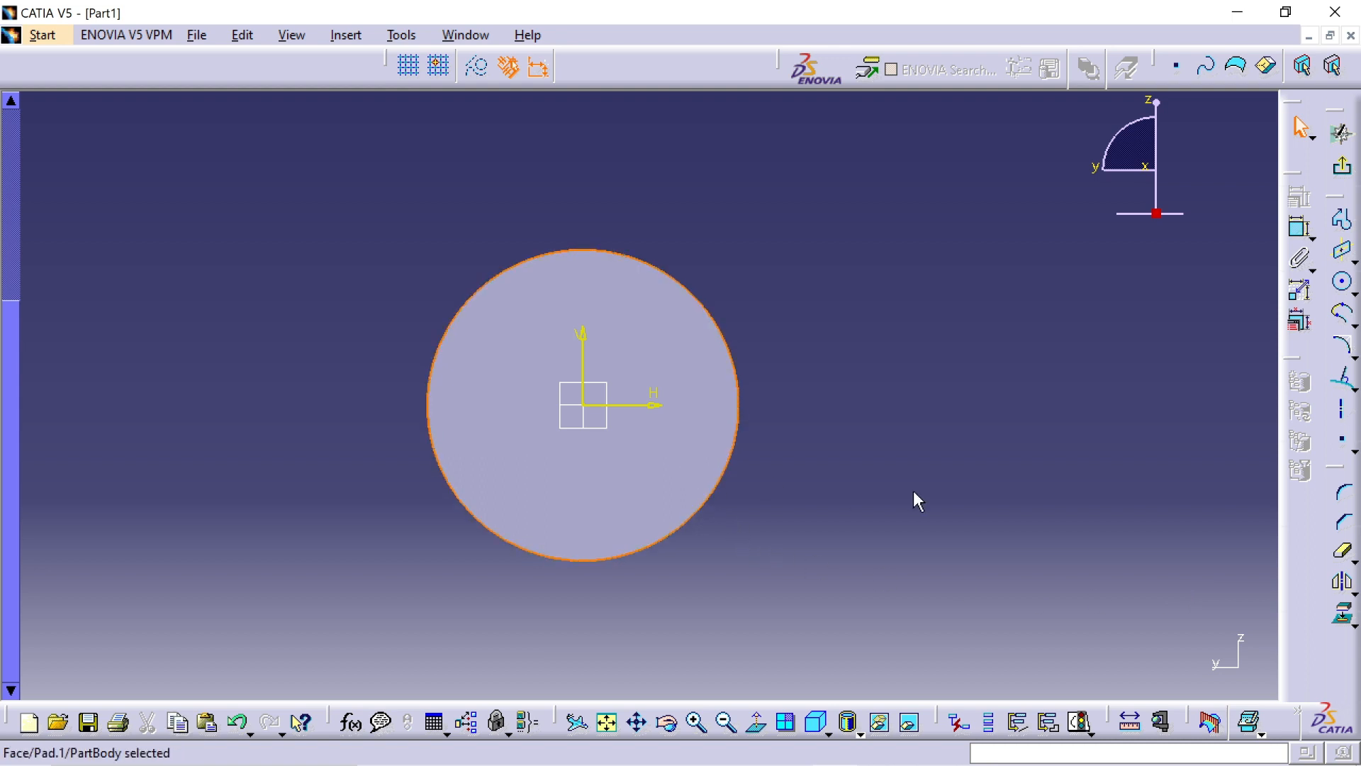
pyautogui.click(1343, 617)
pyautogui.click(797, 499)
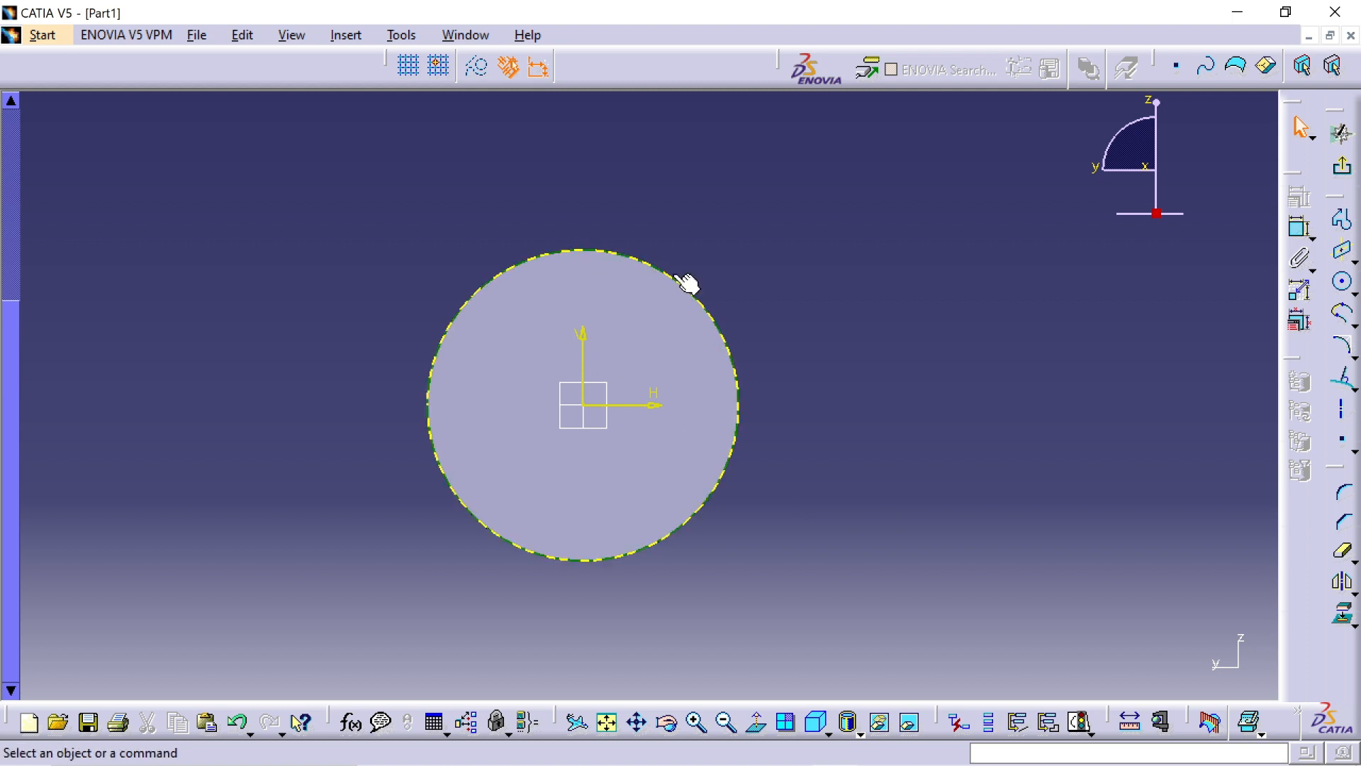